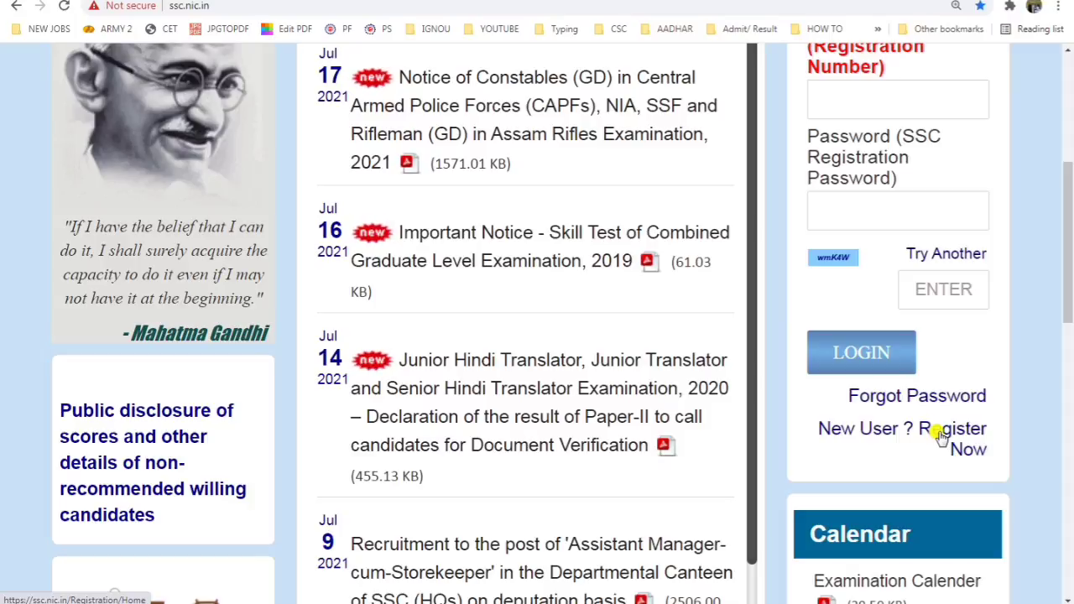
Step: Scroll up the ssc.nic.in home page and open 'New User ? Register Now' below the login box
scroll(1016, 412, up, 5)
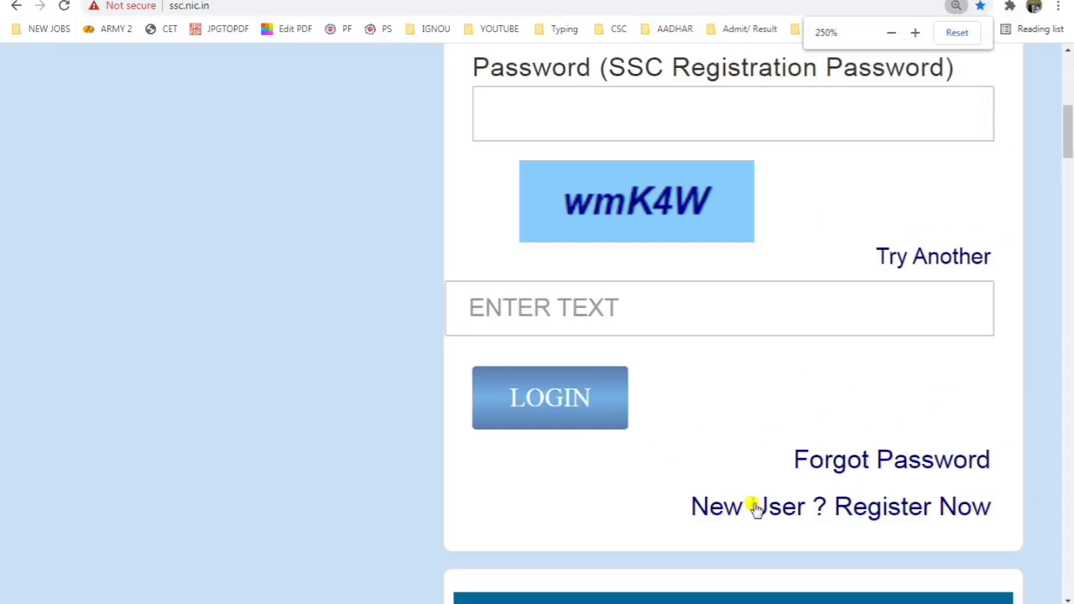
scroll(753, 380, up, 1)
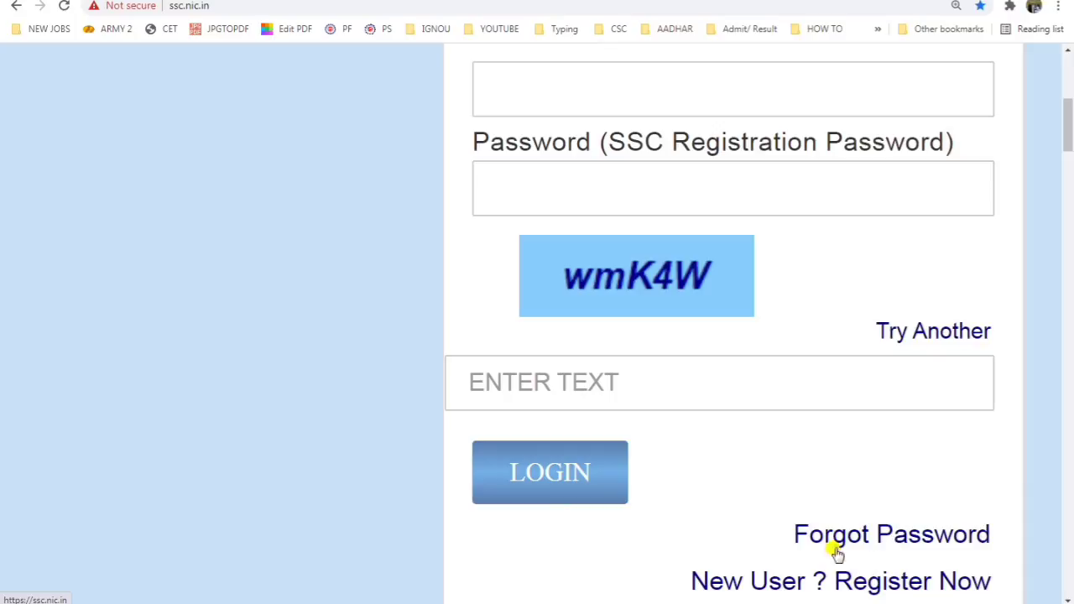
click(720, 583)
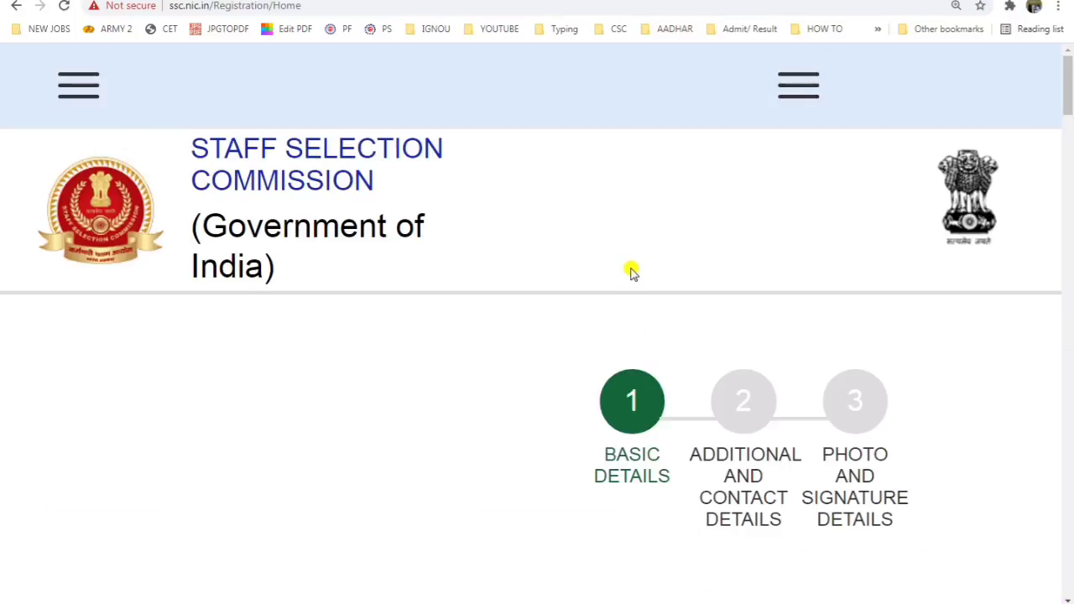
Step: Zoom the registration page out and review the Aadhaar and candidate name entries in Basic Details
key(ctrl+minus)
scroll(632, 272, down, 3)
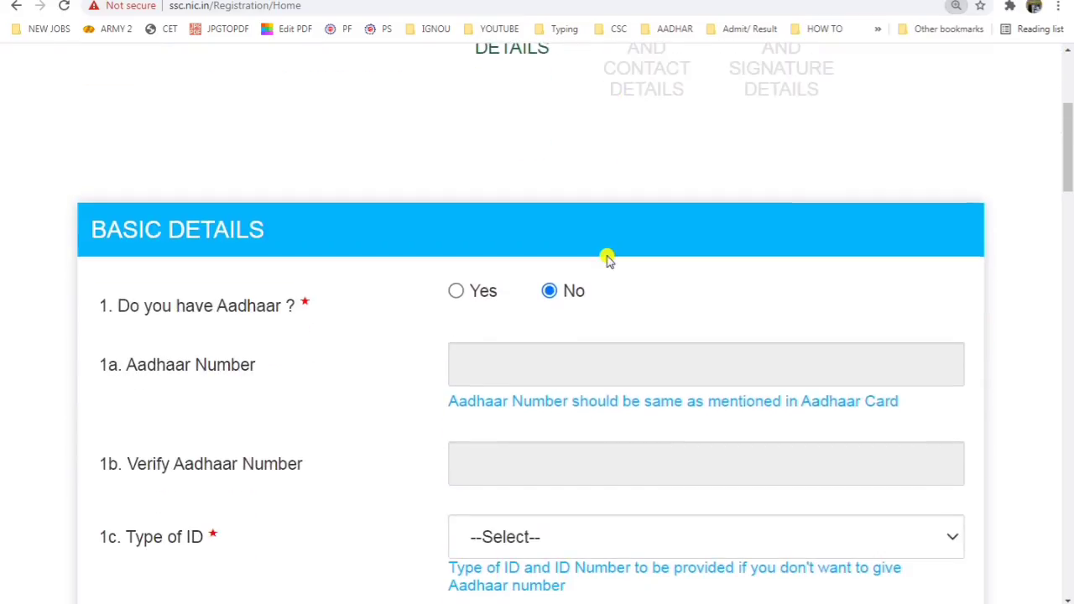
scroll(607, 259, down, 13)
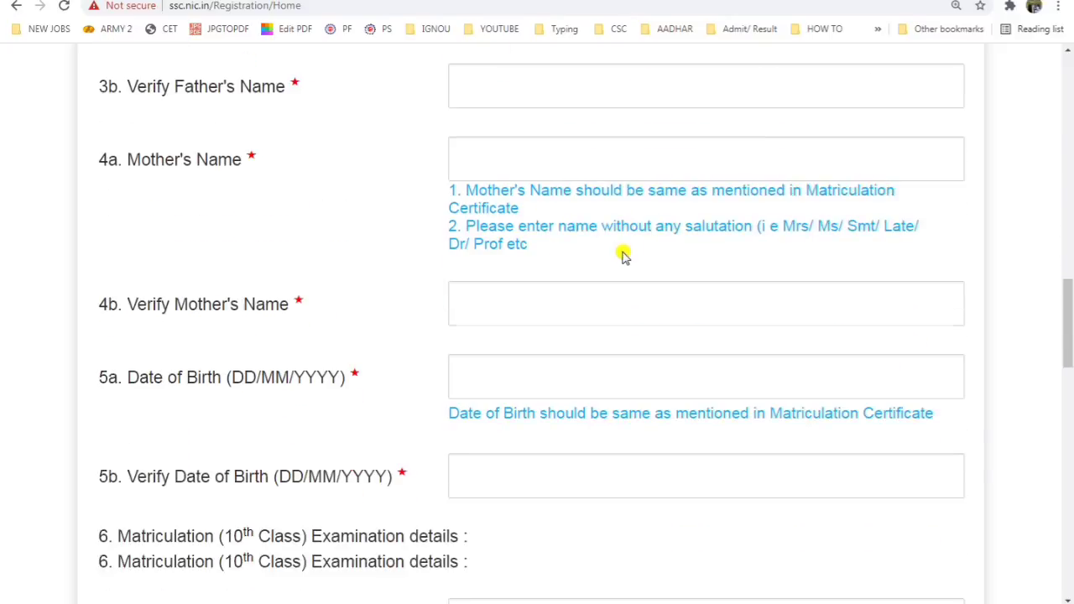
scroll(625, 256, up, 15)
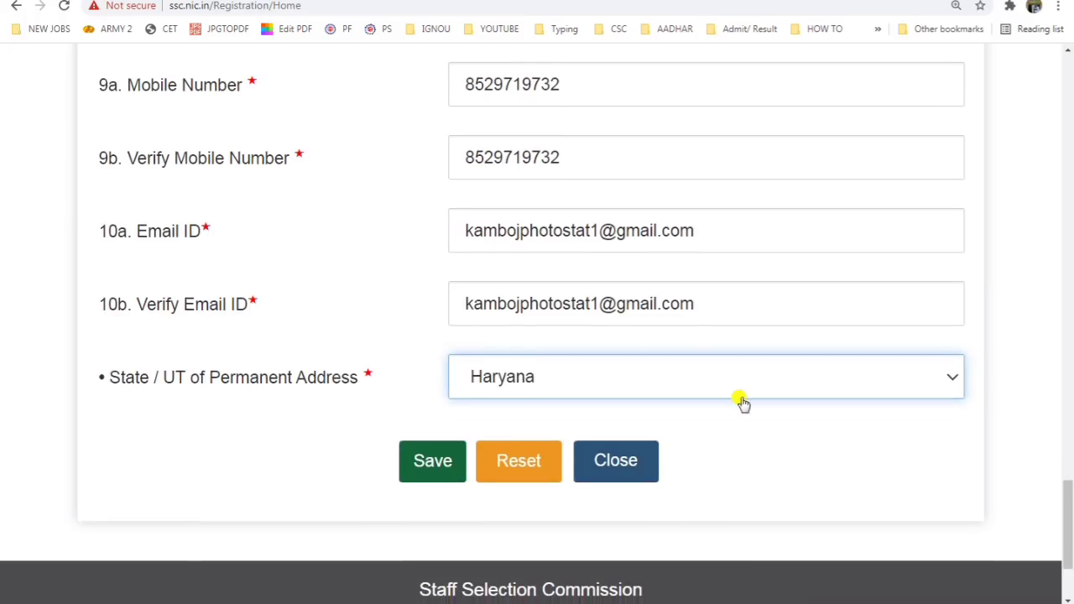
scroll(743, 402, up, 14)
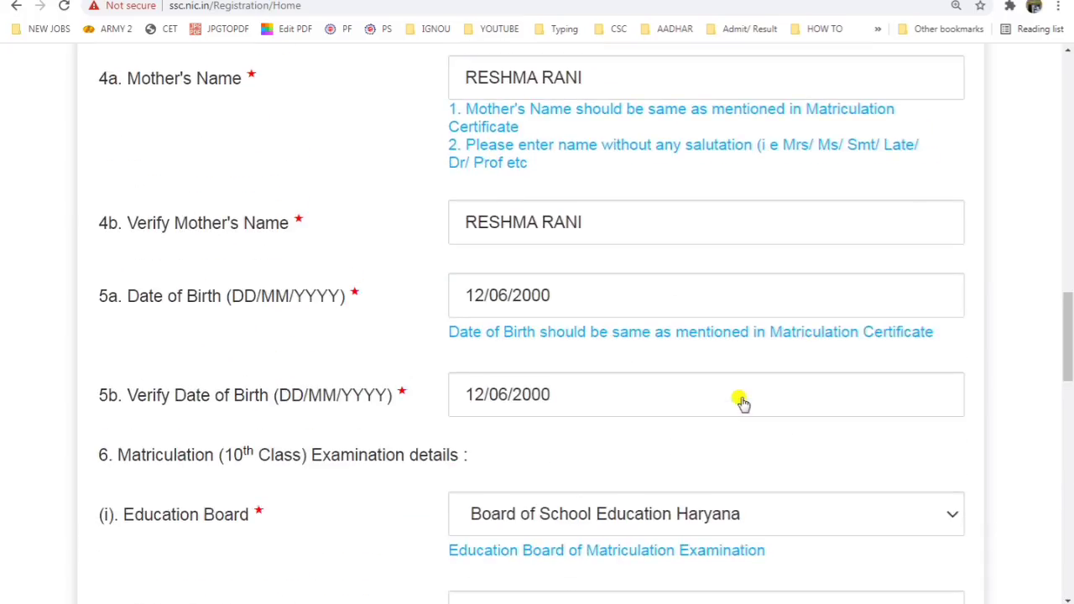
scroll(743, 403, up, 15)
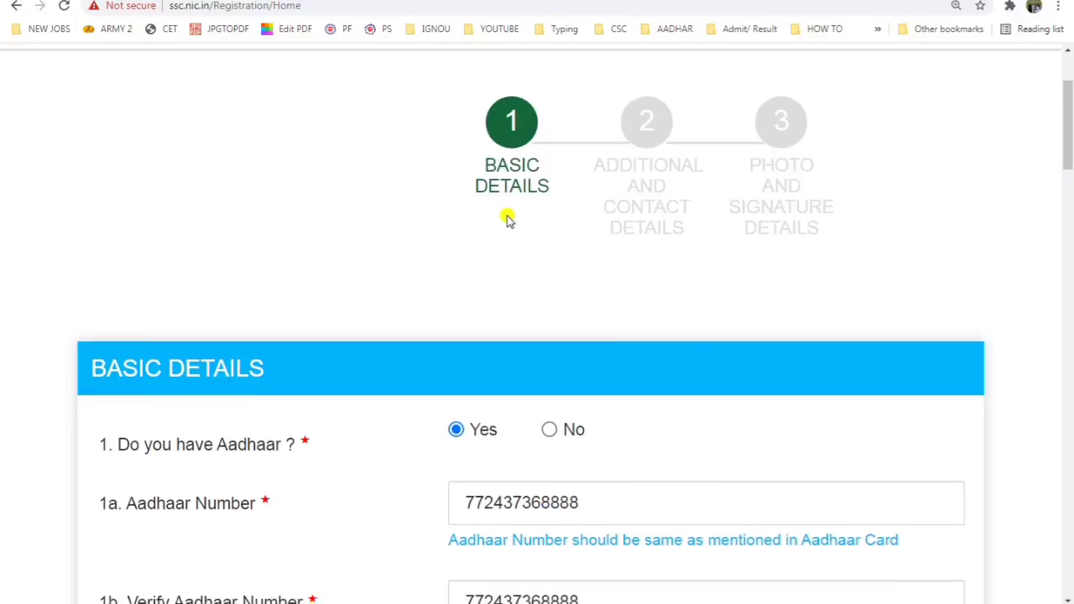
scroll(508, 218, down, 1)
drag(129, 369, 426, 365)
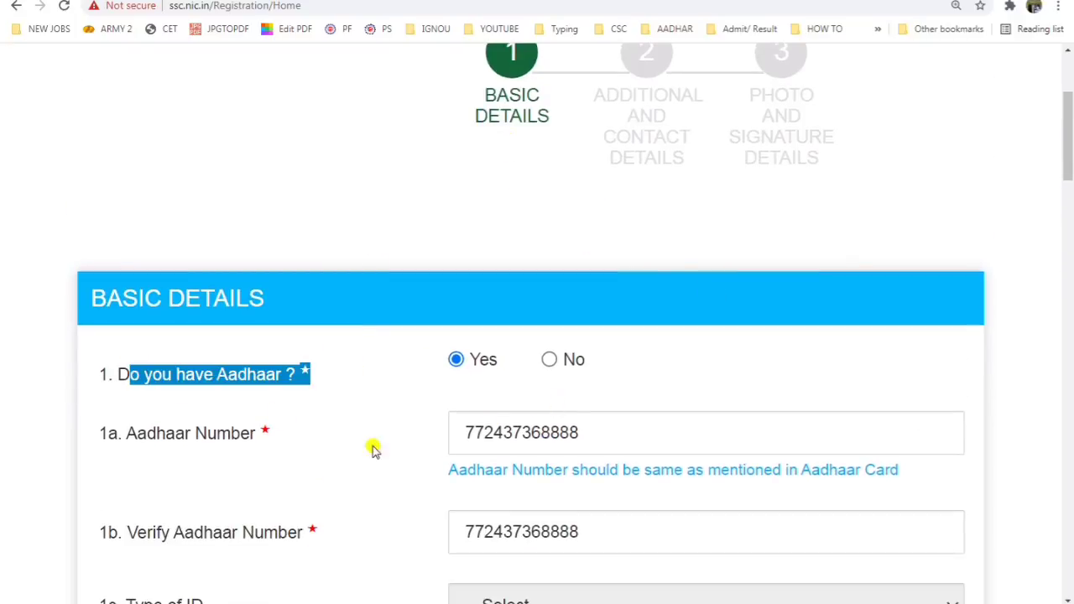
drag(148, 431, 268, 426)
scroll(435, 363, down, 2)
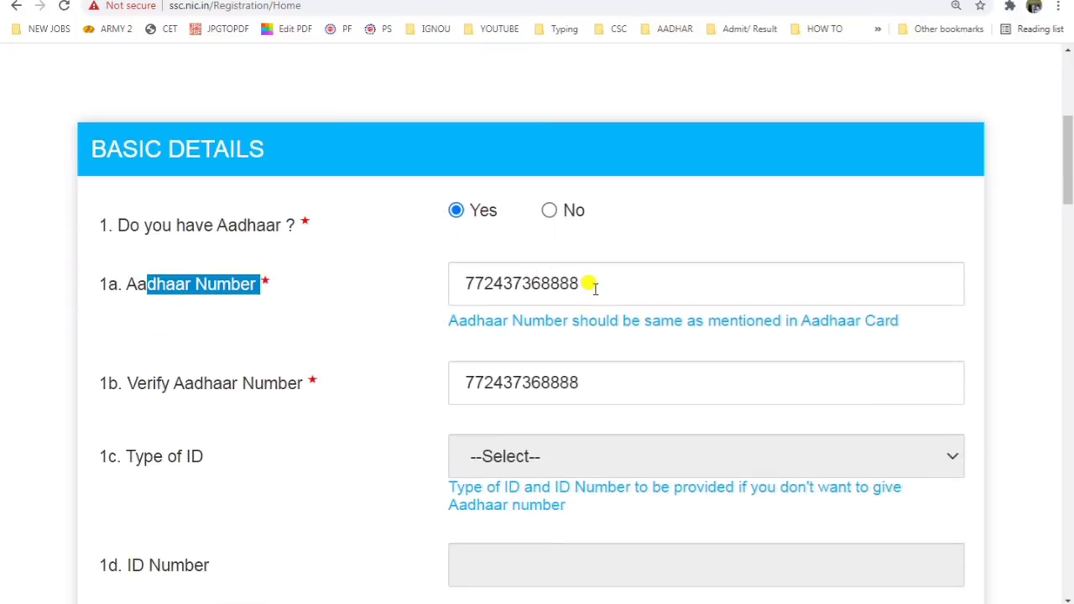
scroll(411, 235, down, 2)
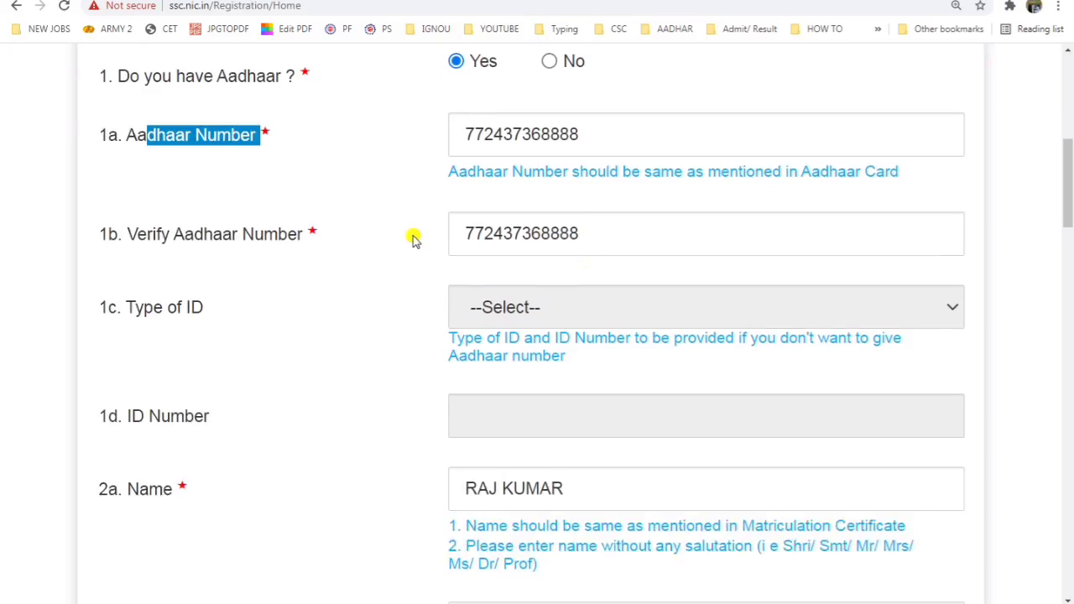
scroll(528, 277, down, 3)
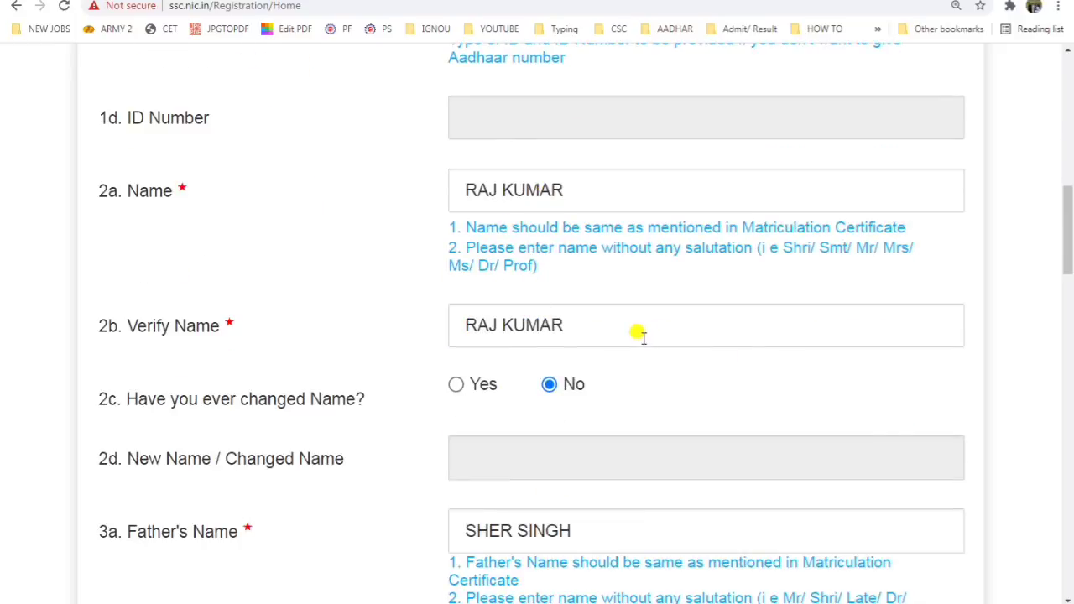
scroll(643, 338, down, 2)
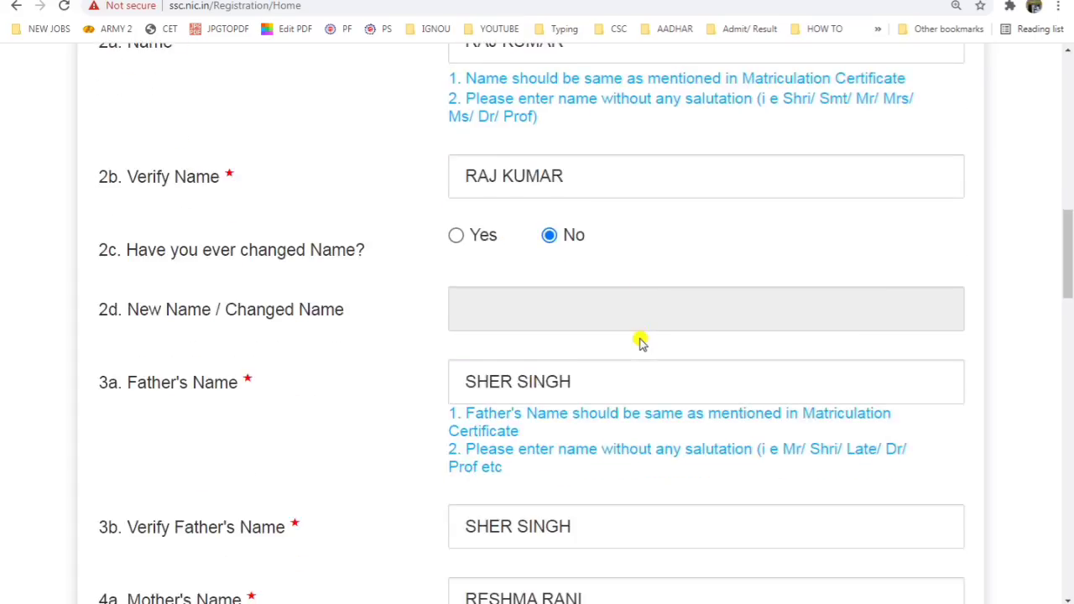
Step: Enlarge the page and review the father's name, mother's name and date of birth entries
drag(157, 251, 357, 250)
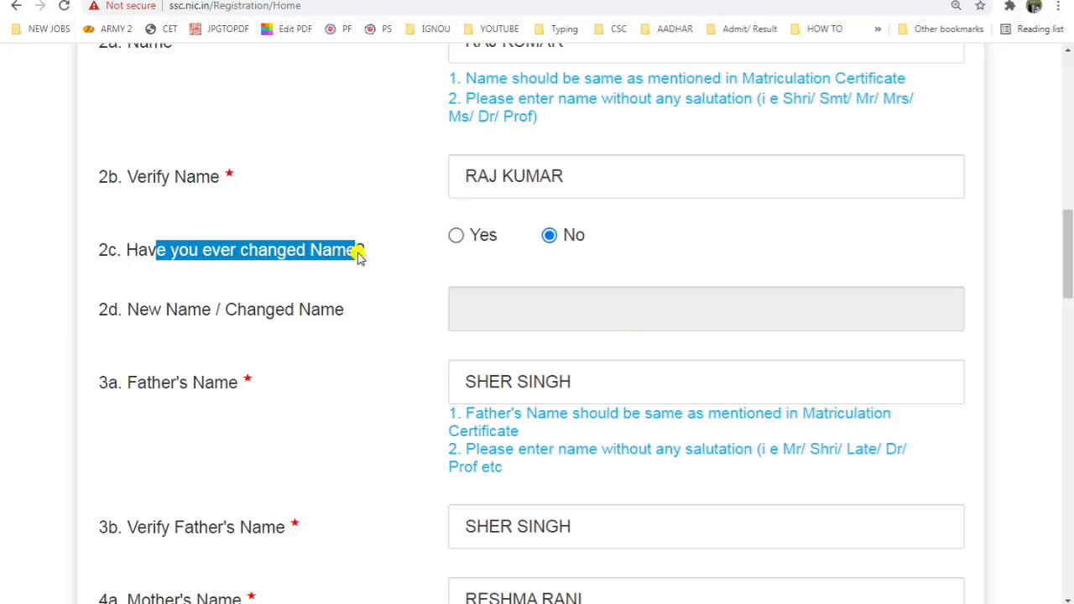
key(ctrl+plus)
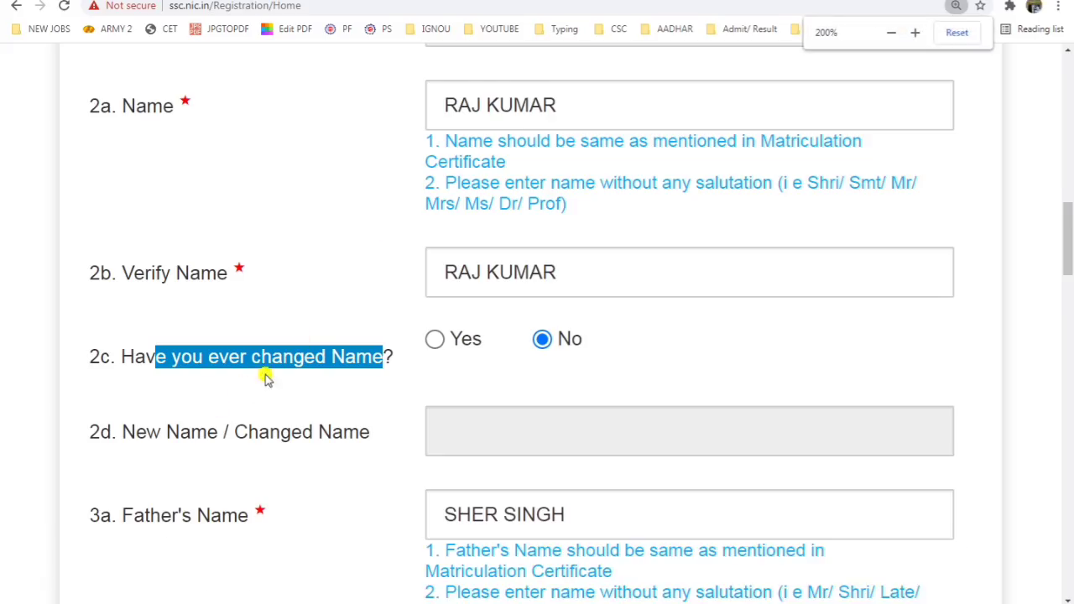
scroll(455, 369, down, 3)
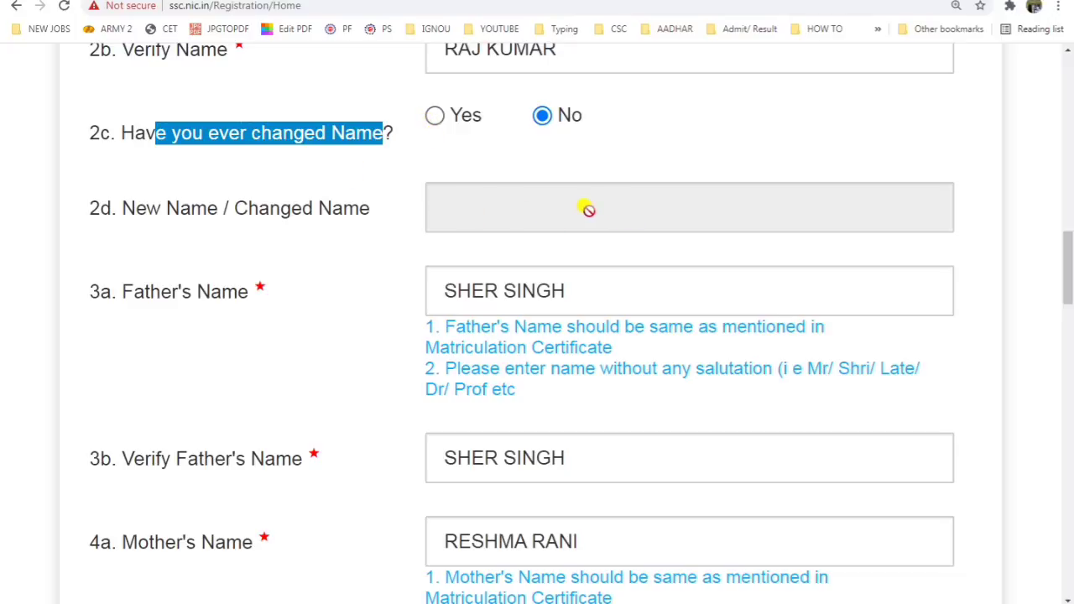
scroll(588, 209, down, 1)
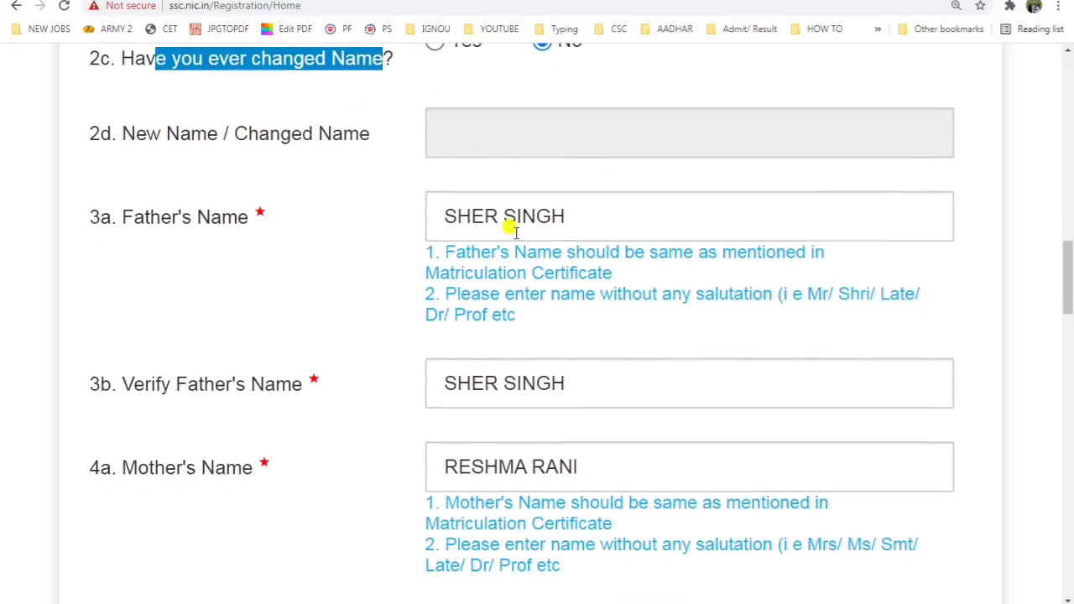
drag(132, 222, 375, 240)
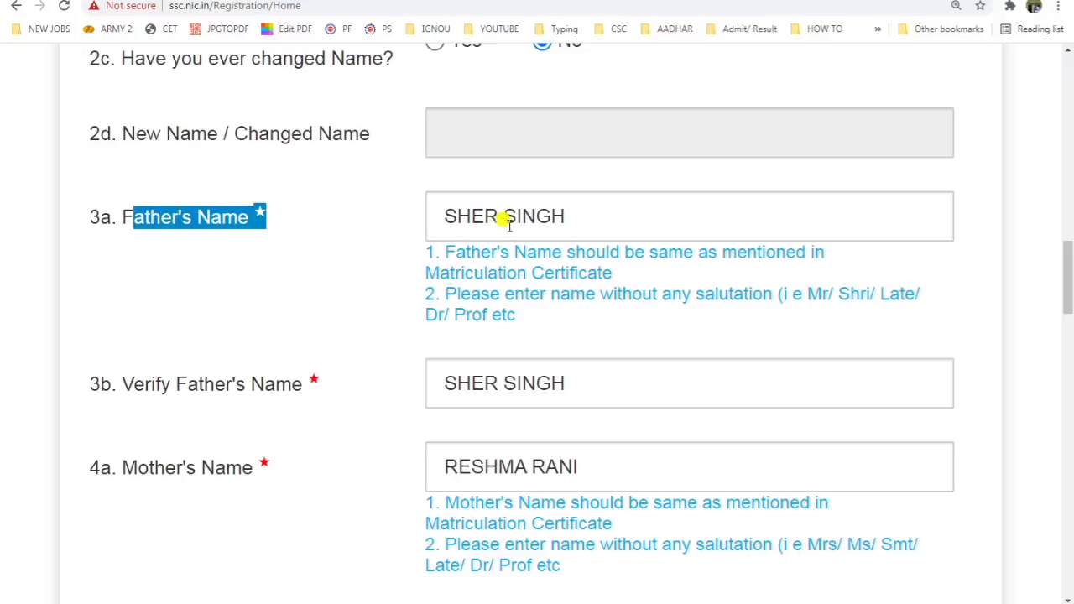
mouse_move(436, 215)
mouse_down()
mouse_move(559, 213)
mouse_move(457, 213)
mouse_up()
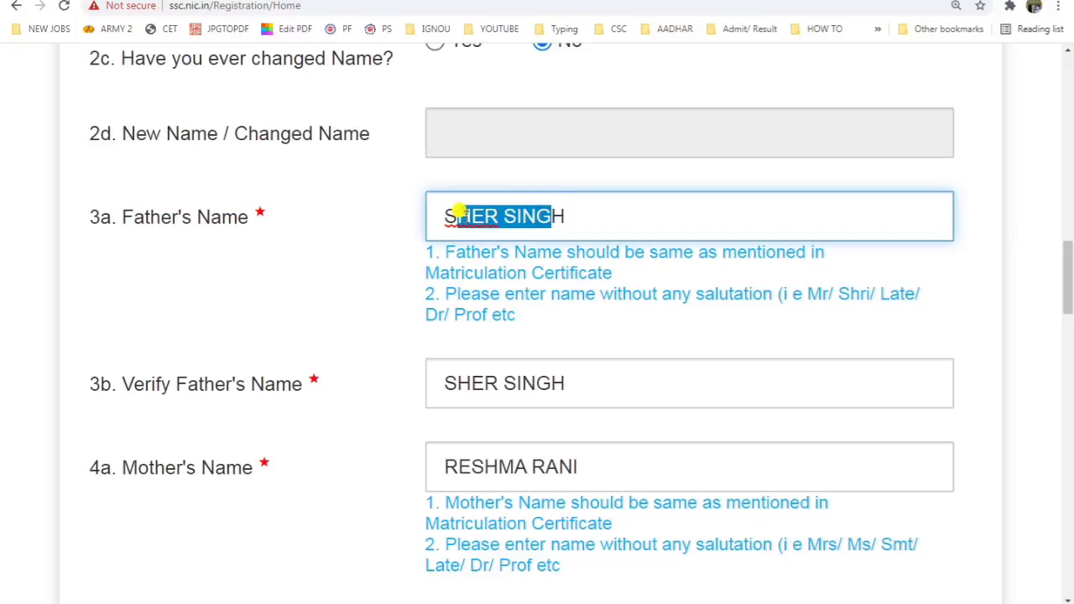
scroll(514, 352, down, 2)
drag(434, 316, 623, 297)
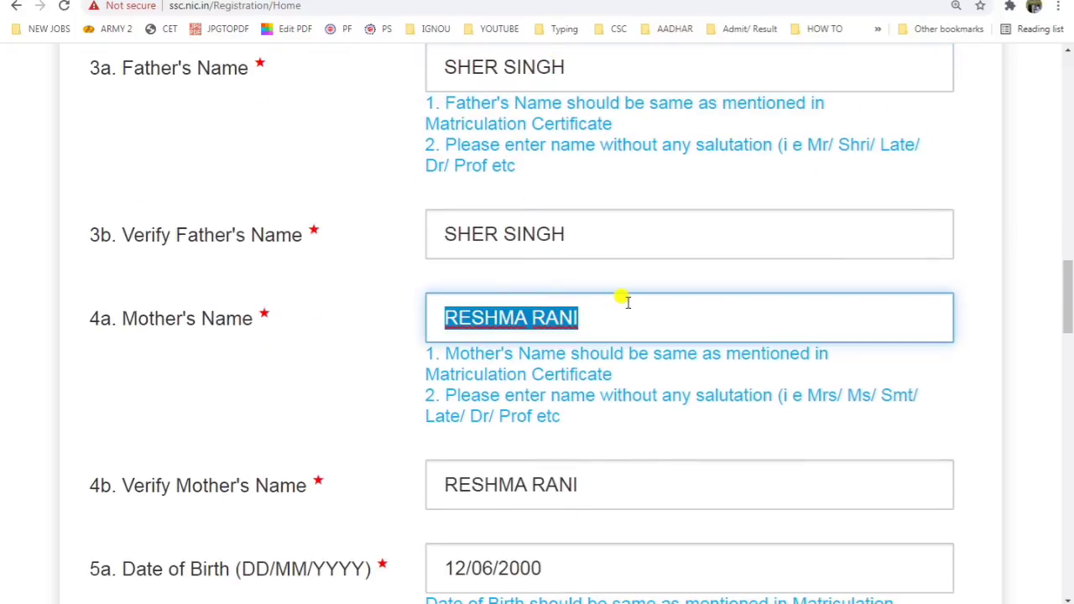
scroll(630, 302, down, 2)
scroll(537, 346, down, 5)
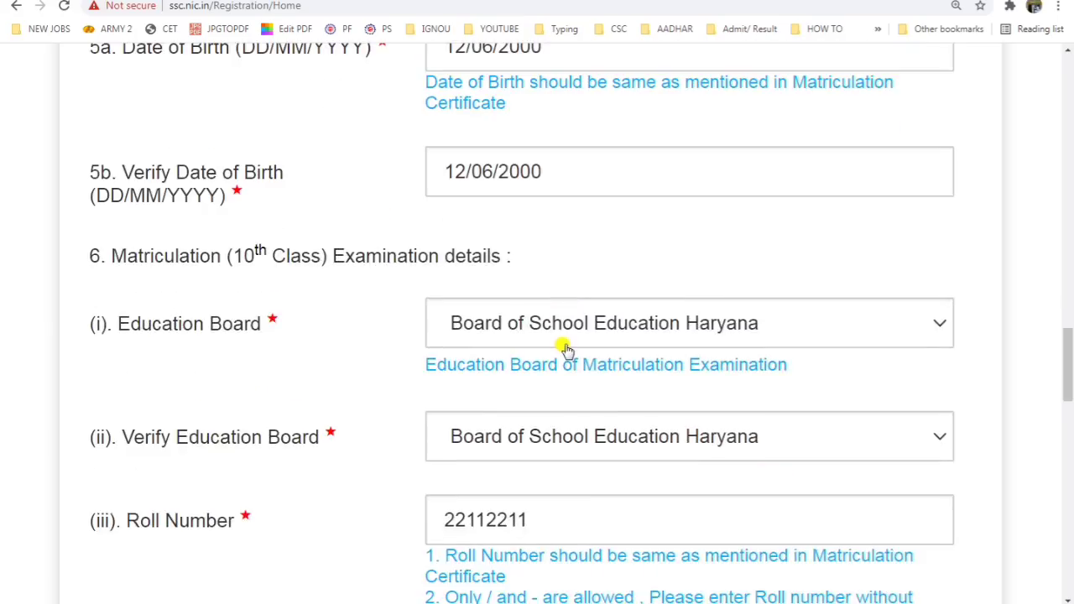
scroll(566, 349, down, 1)
Step: Keep Board of School Education Haryana as the education board
click(628, 233)
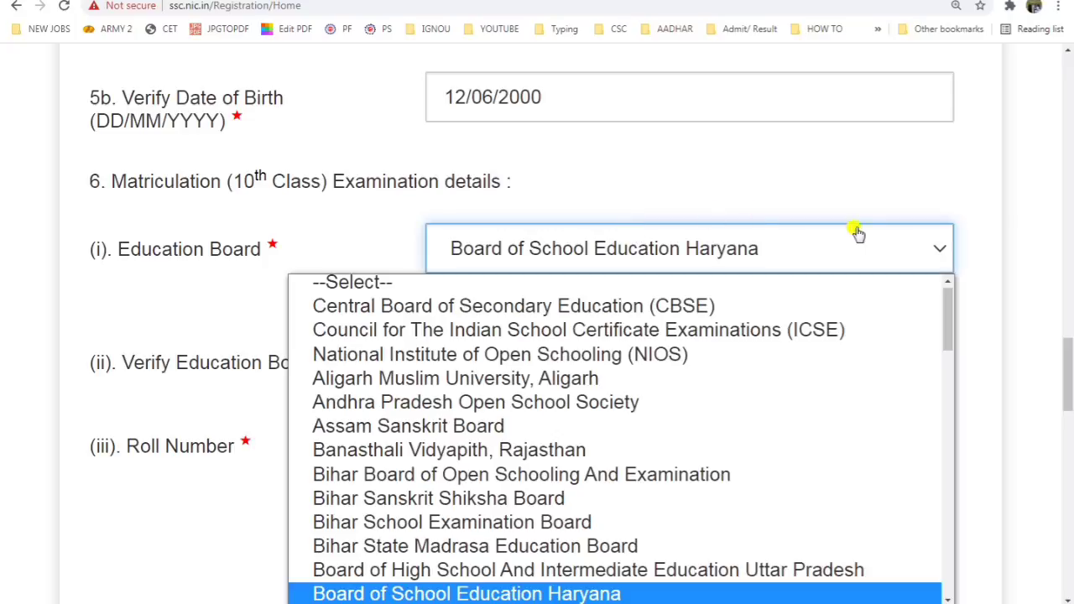
click(1006, 240)
scroll(1007, 234, down, 4)
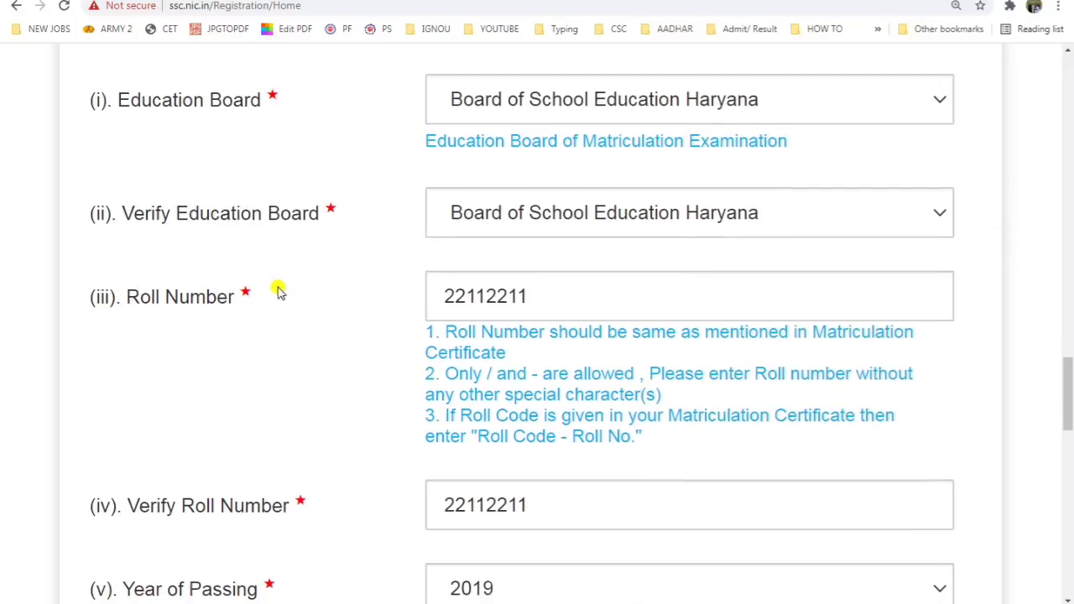
drag(568, 292, 408, 307)
scroll(411, 307, down, 6)
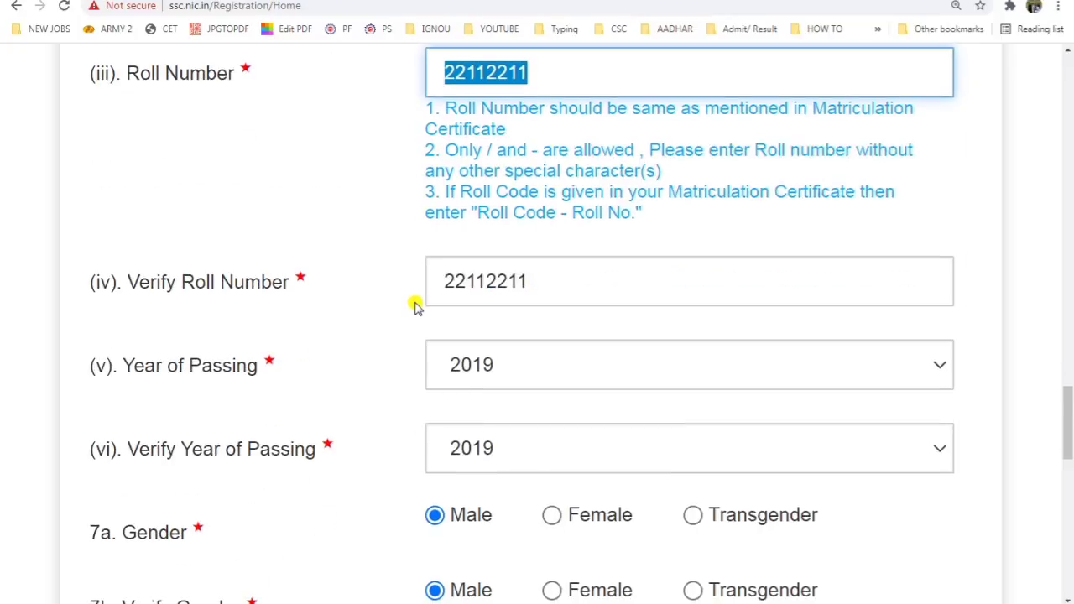
scroll(495, 383, down, 4)
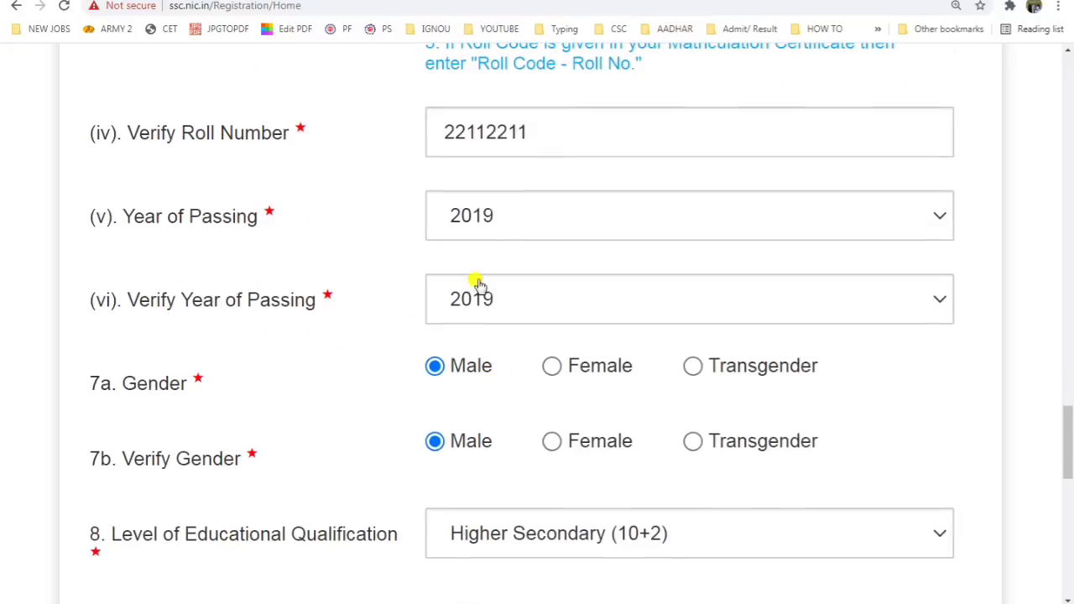
scroll(503, 288, down, 2)
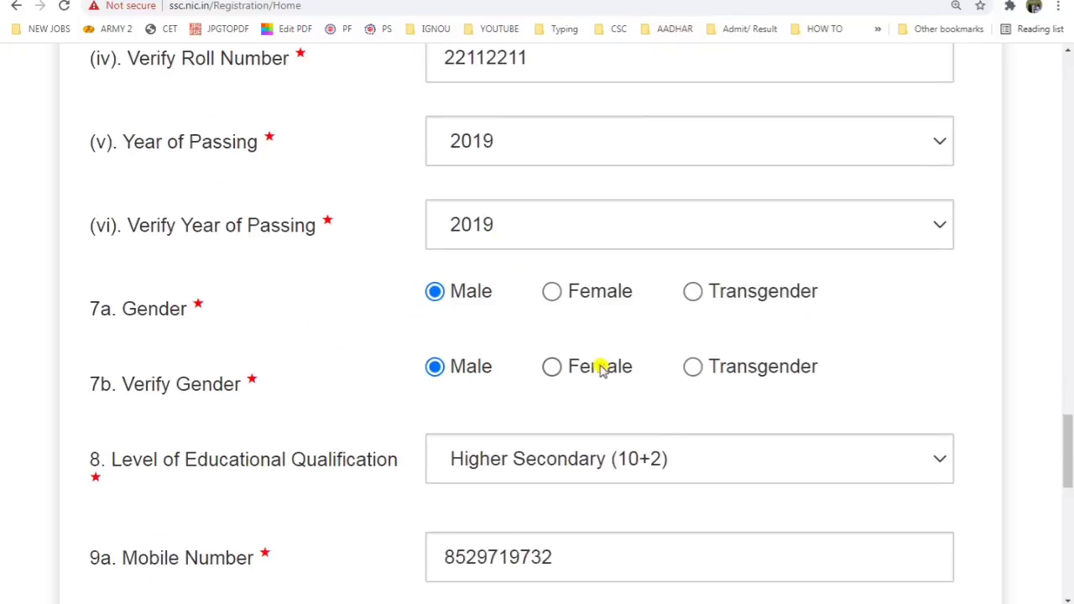
scroll(599, 366, down, 4)
Step: Set the qualification level to Higher Secondary (10+2) instead of Matriculation (10th)
click(576, 334)
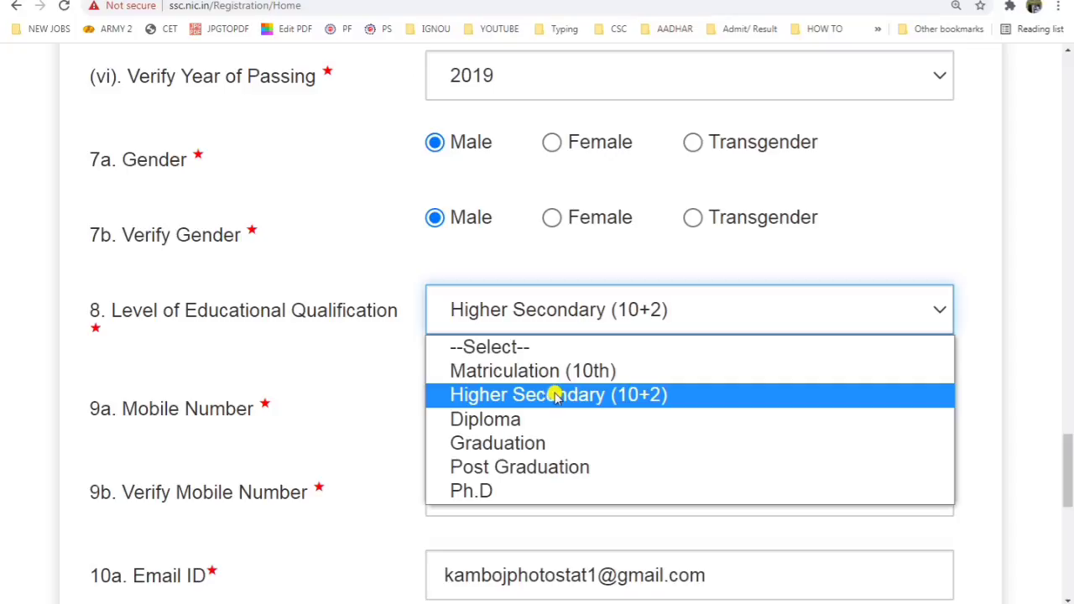
click(515, 374)
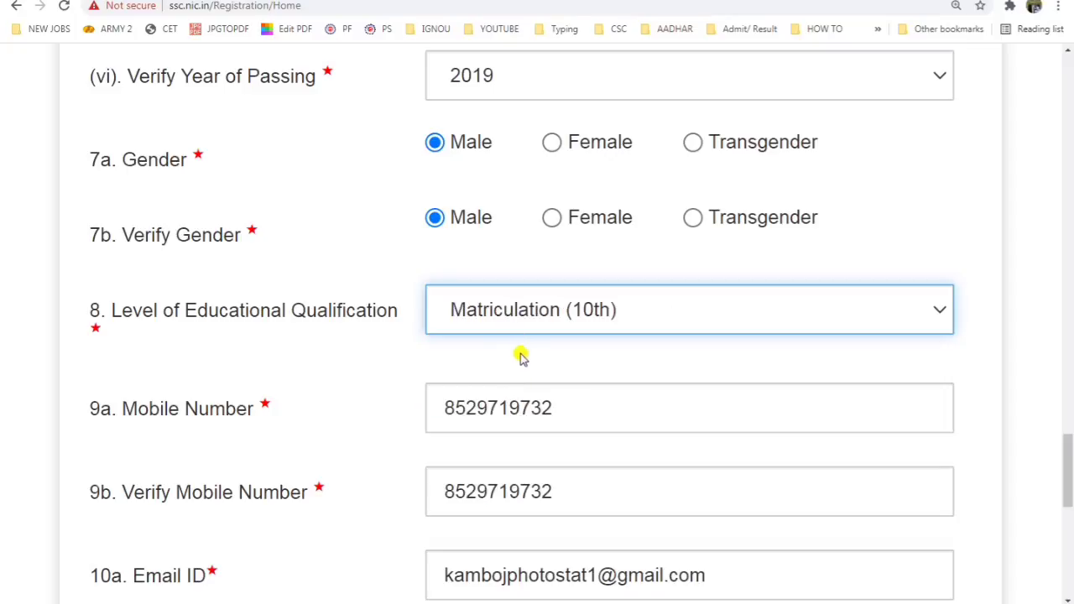
click(569, 313)
click(551, 395)
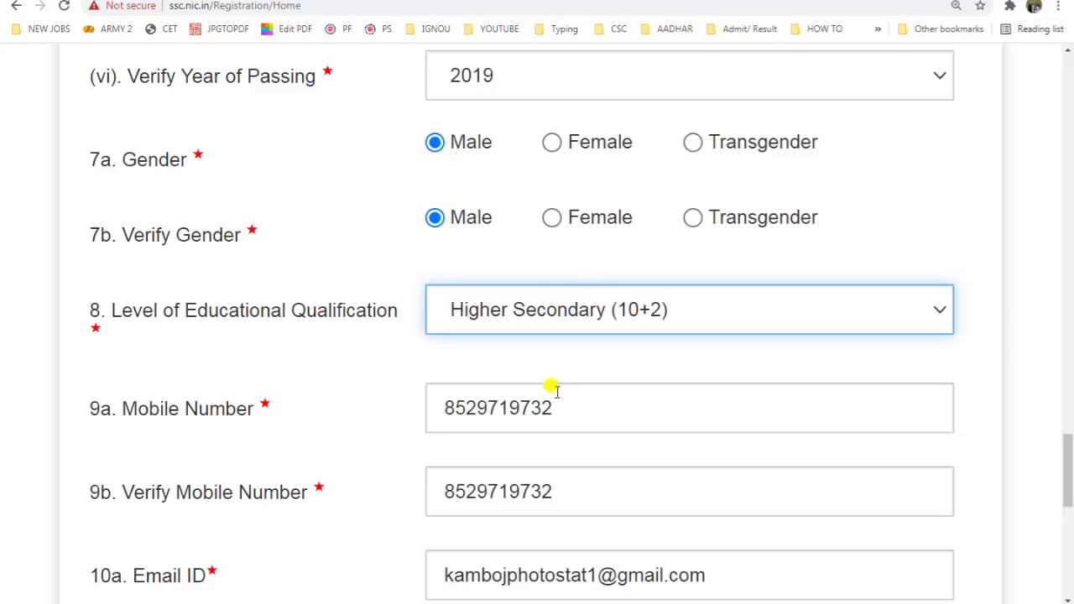
click(533, 365)
Step: Review the entered mobile number and email address fields
scroll(533, 365, down, 2)
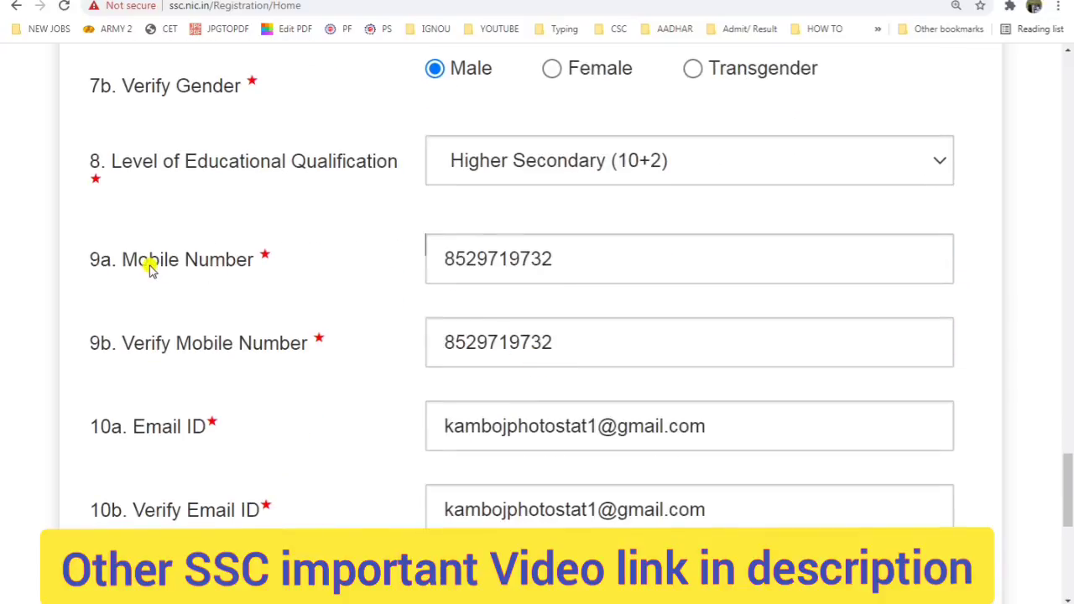
drag(147, 262, 371, 257)
drag(560, 260, 434, 256)
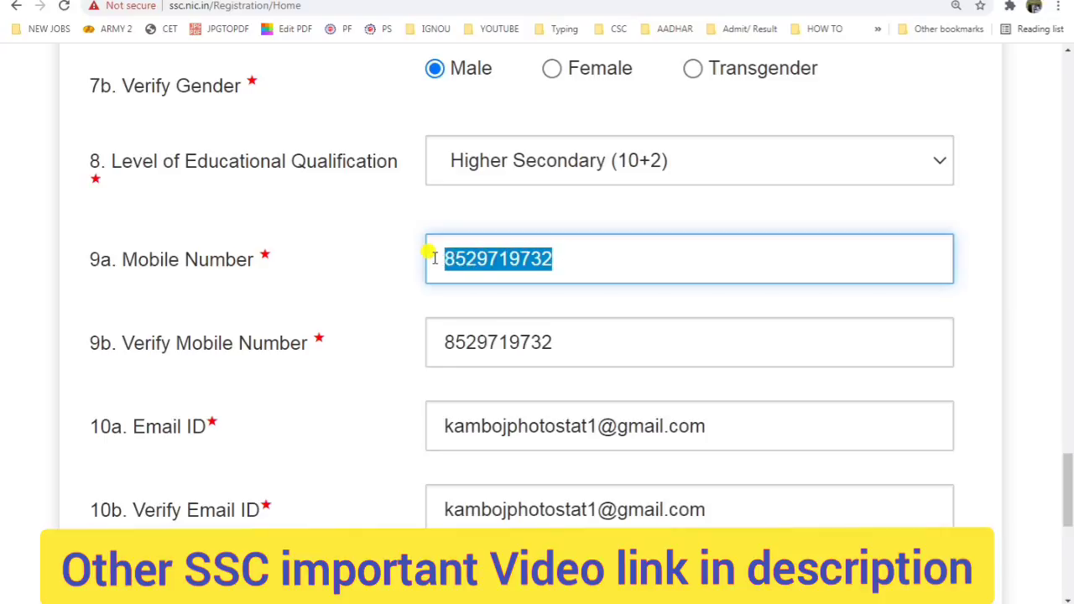
scroll(428, 268, down, 2)
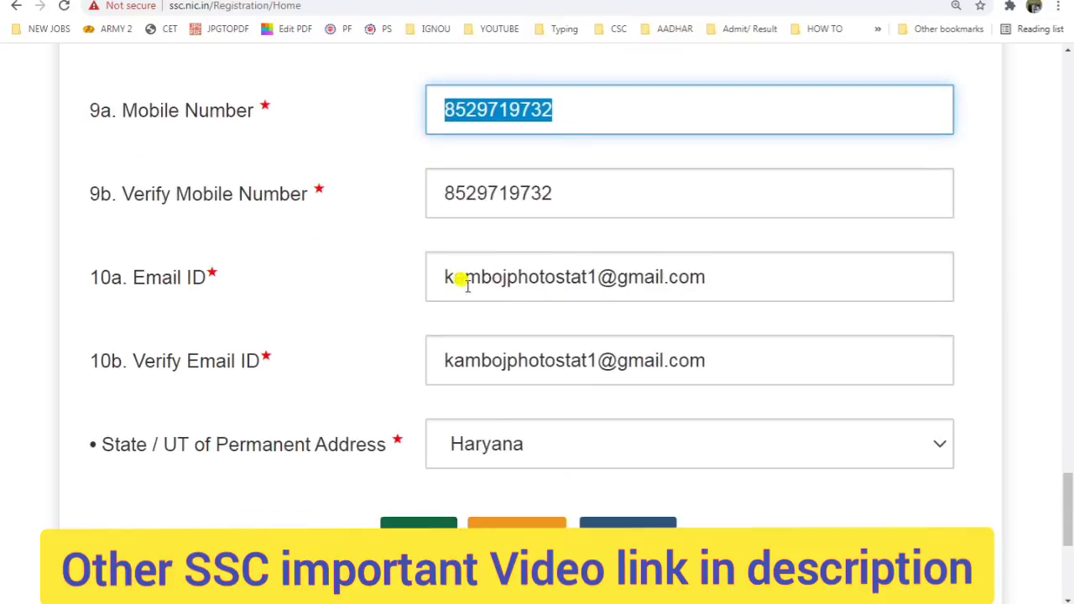
drag(438, 276, 710, 254)
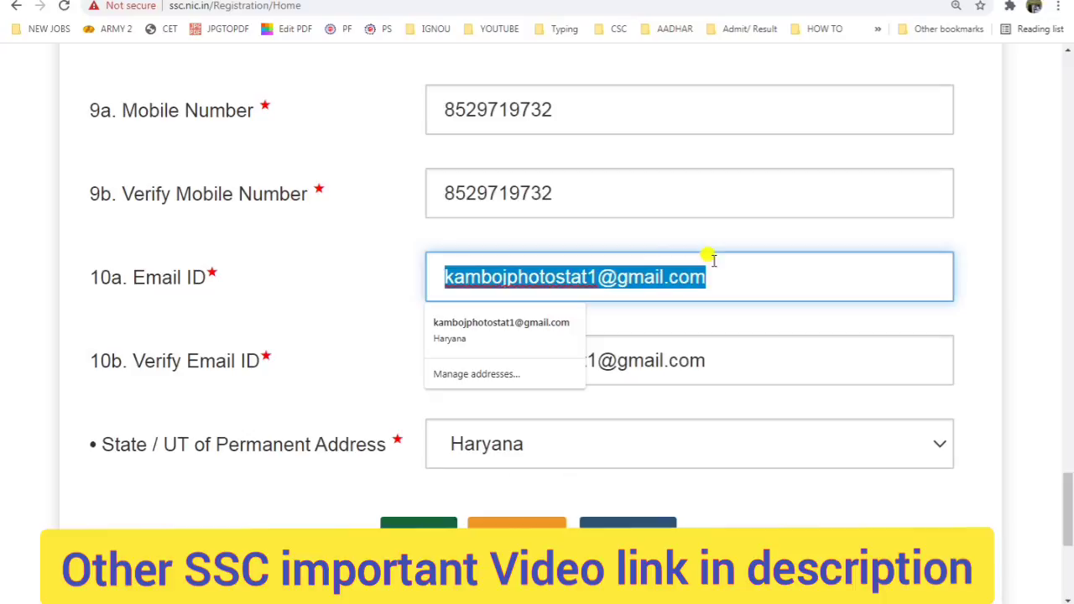
click(304, 256)
Step: Keep Haryana as the permanent-address state
scroll(455, 347, down, 1)
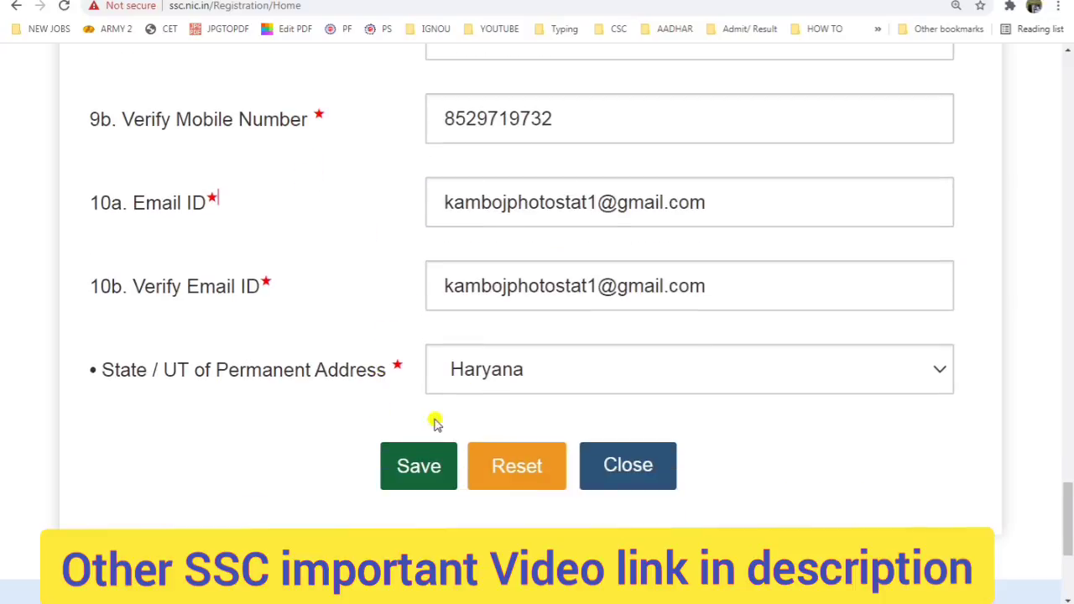
drag(294, 369, 486, 378)
click(511, 382)
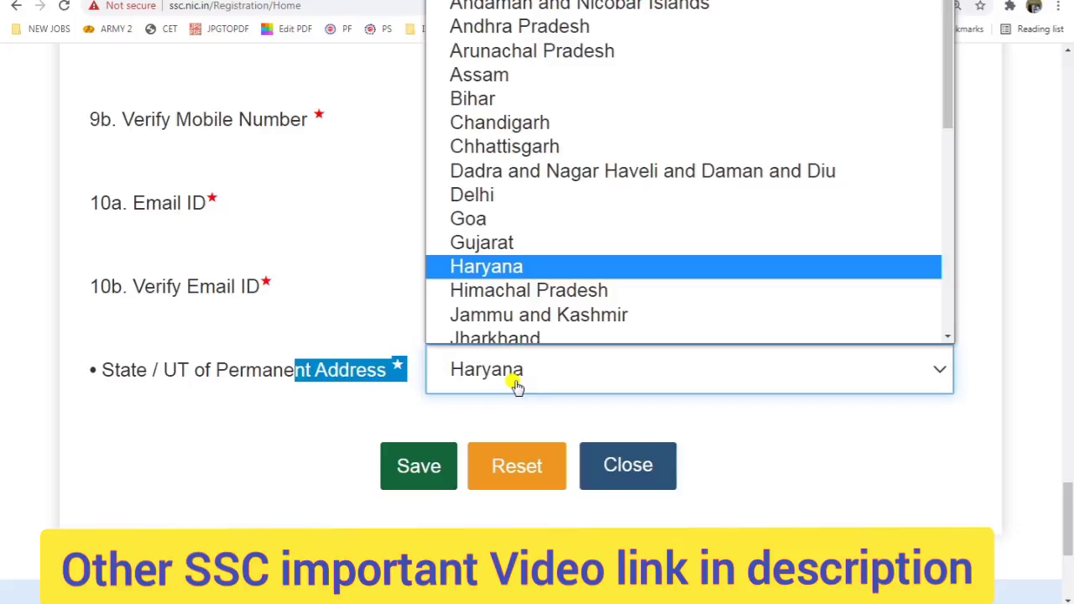
click(476, 262)
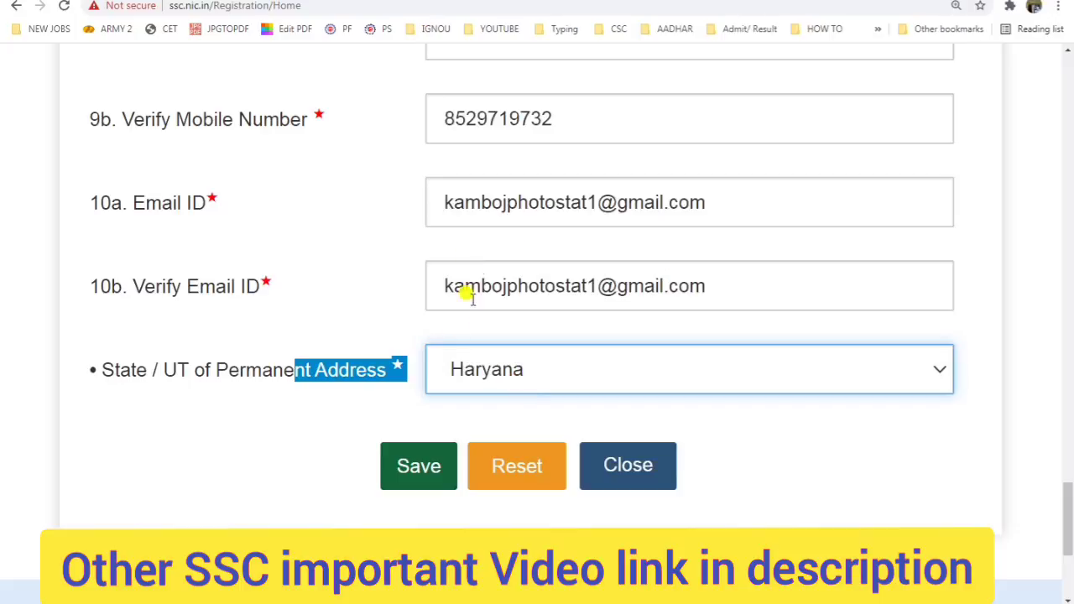
Step: Save the Basic Details, confirm the mobile number and email, and close the 14-day notice
click(428, 468)
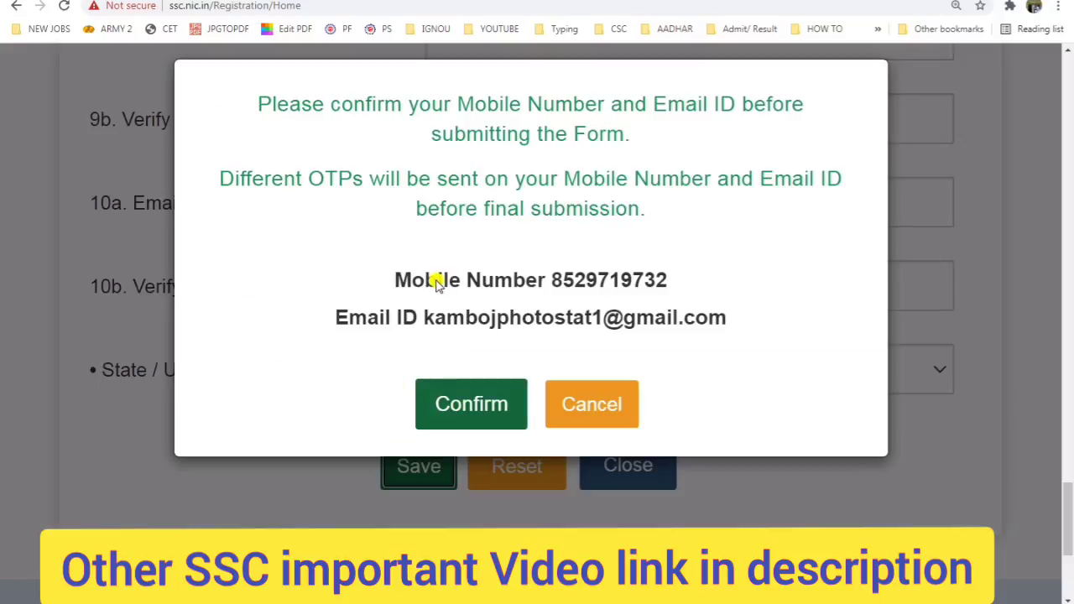
drag(436, 277, 669, 284)
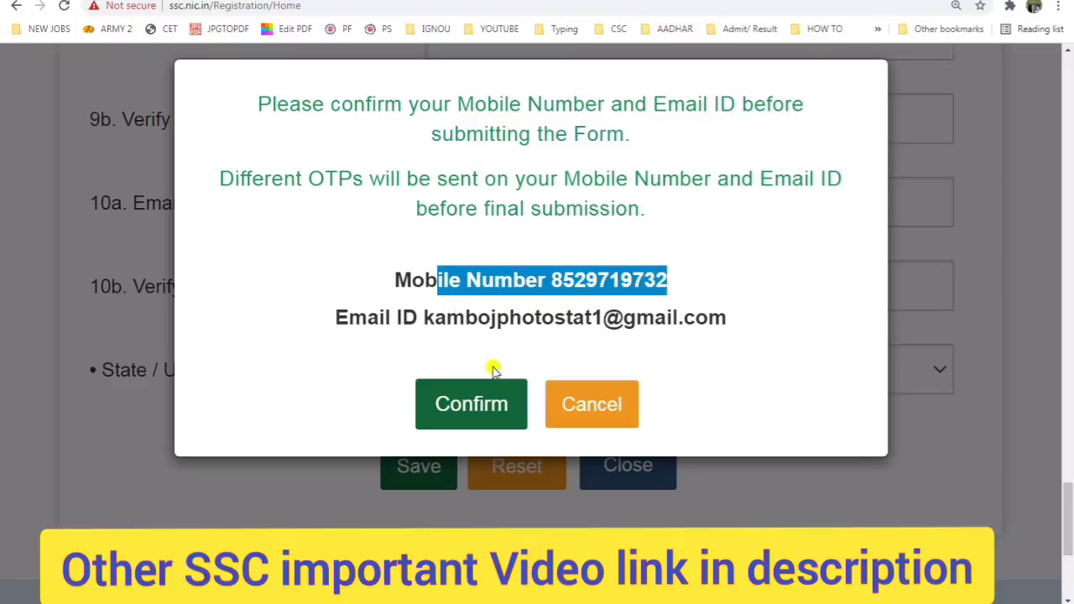
click(459, 406)
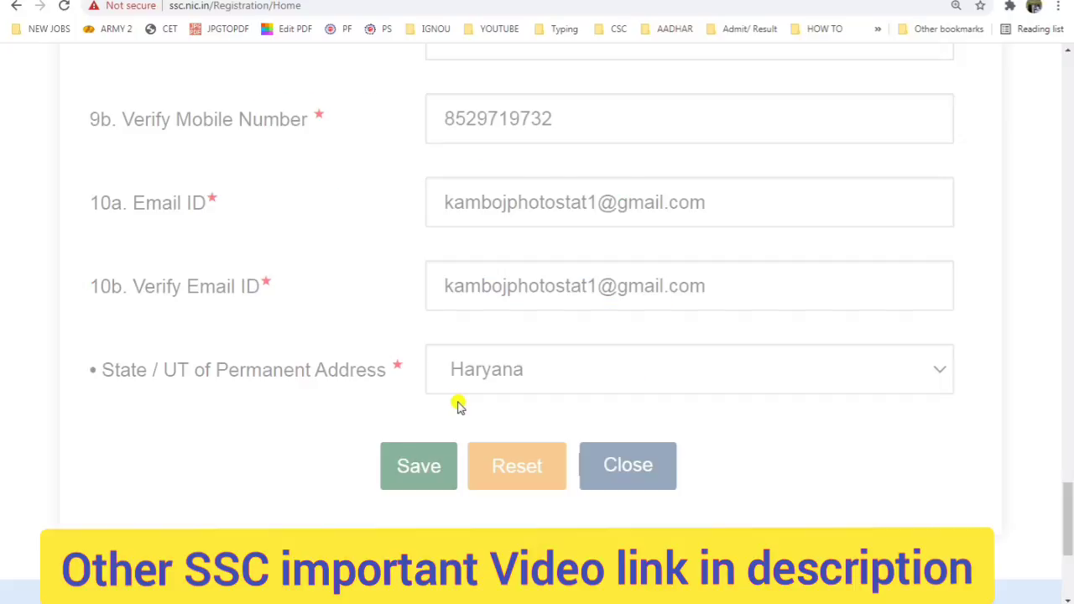
drag(317, 105, 562, 105)
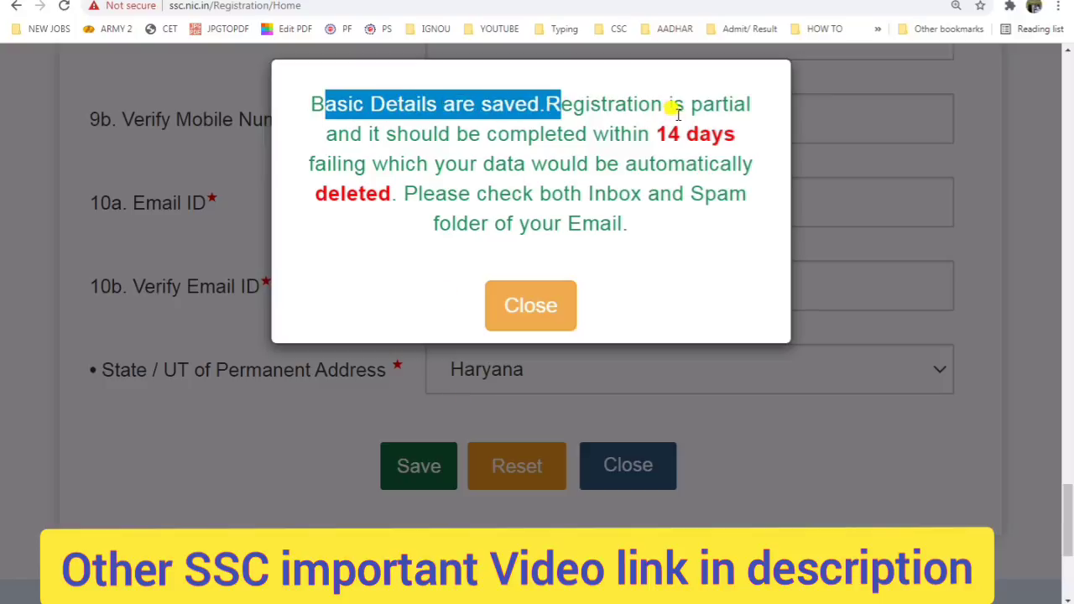
drag(632, 135, 724, 134)
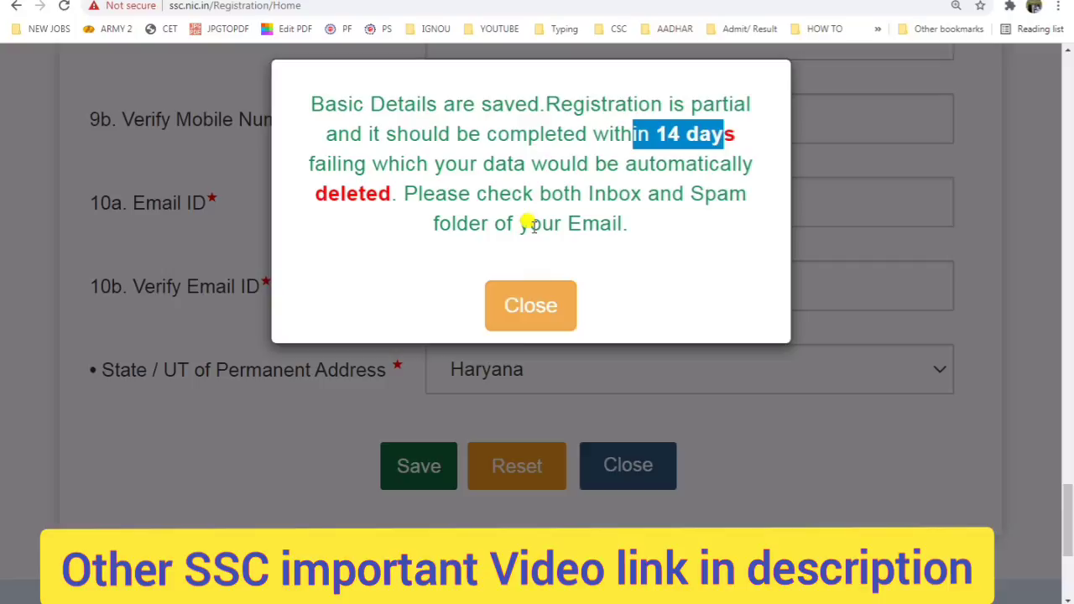
click(553, 323)
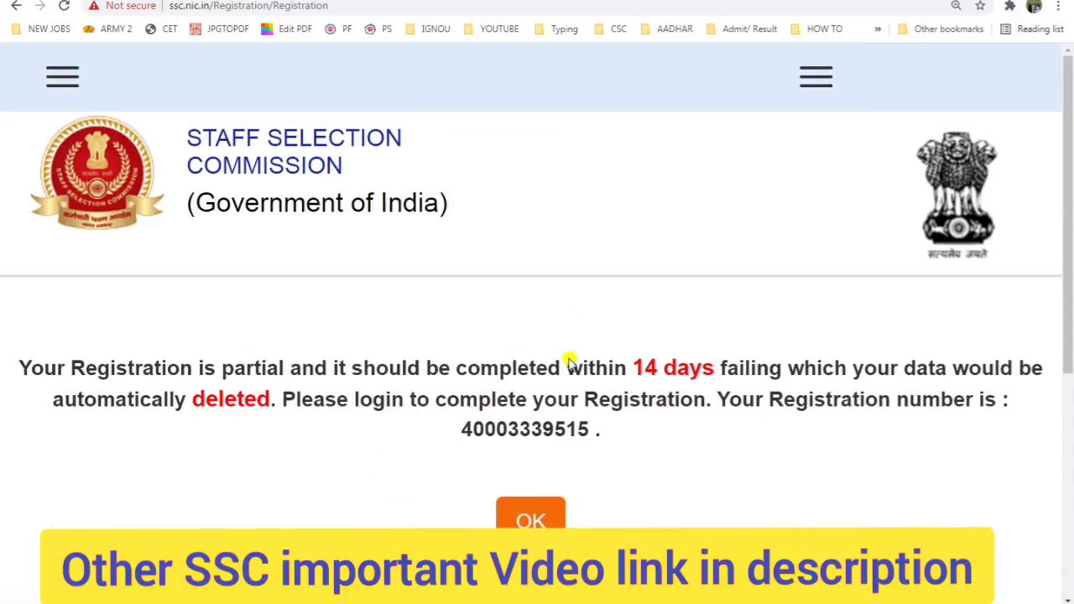
drag(468, 426, 587, 428)
key(ctrl+c)
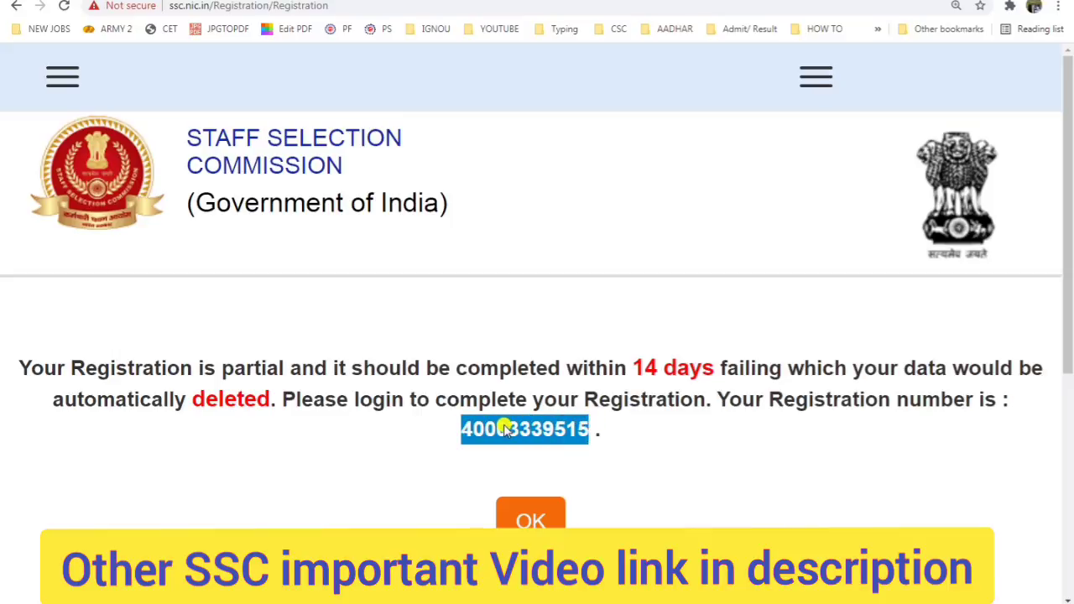
drag(504, 429, 474, 0)
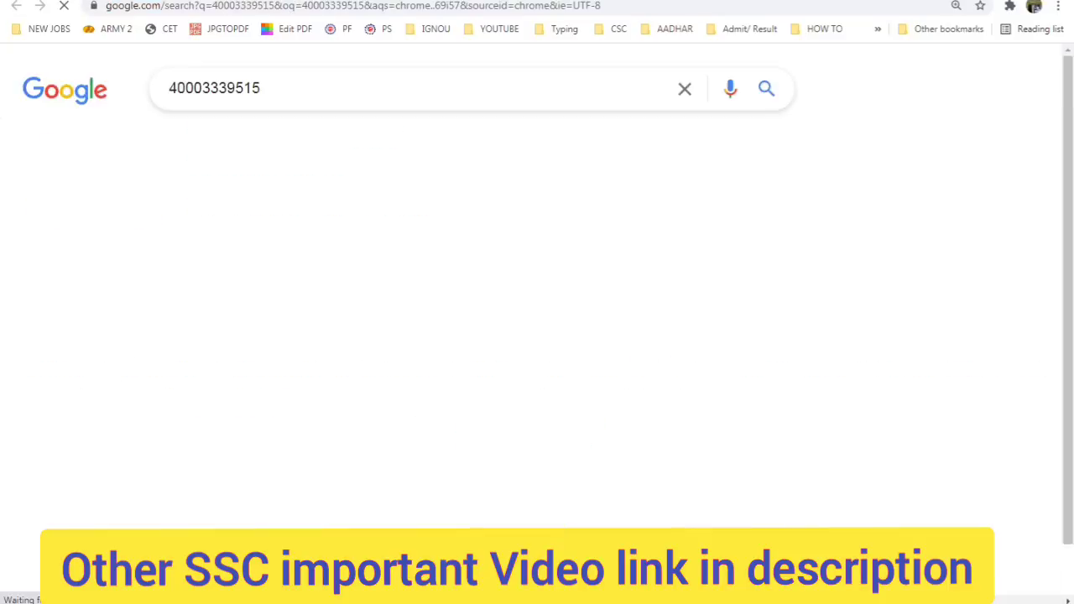
click(654, 0)
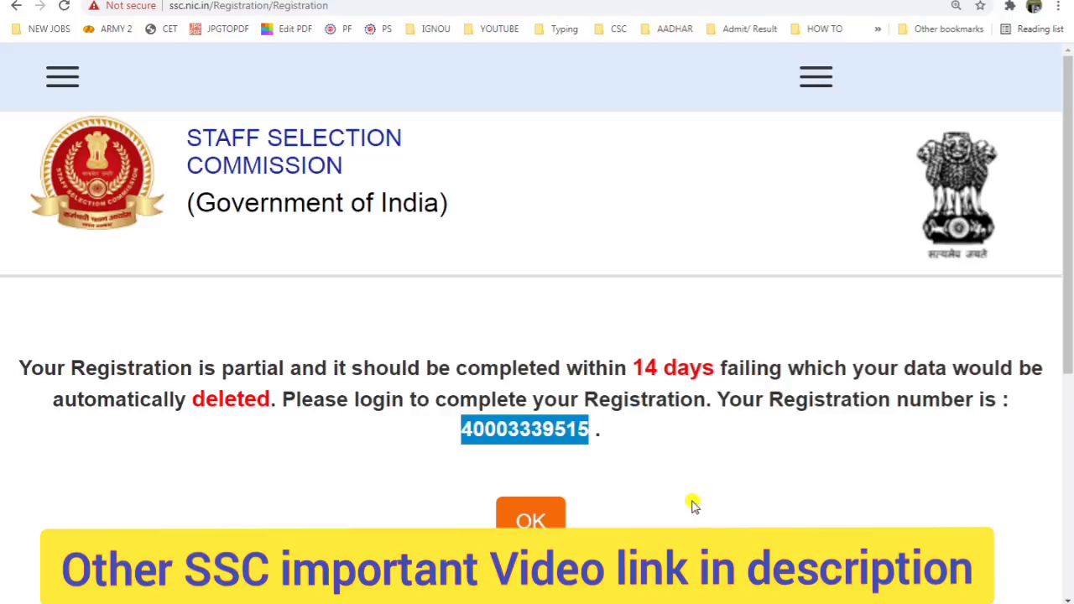
click(529, 518)
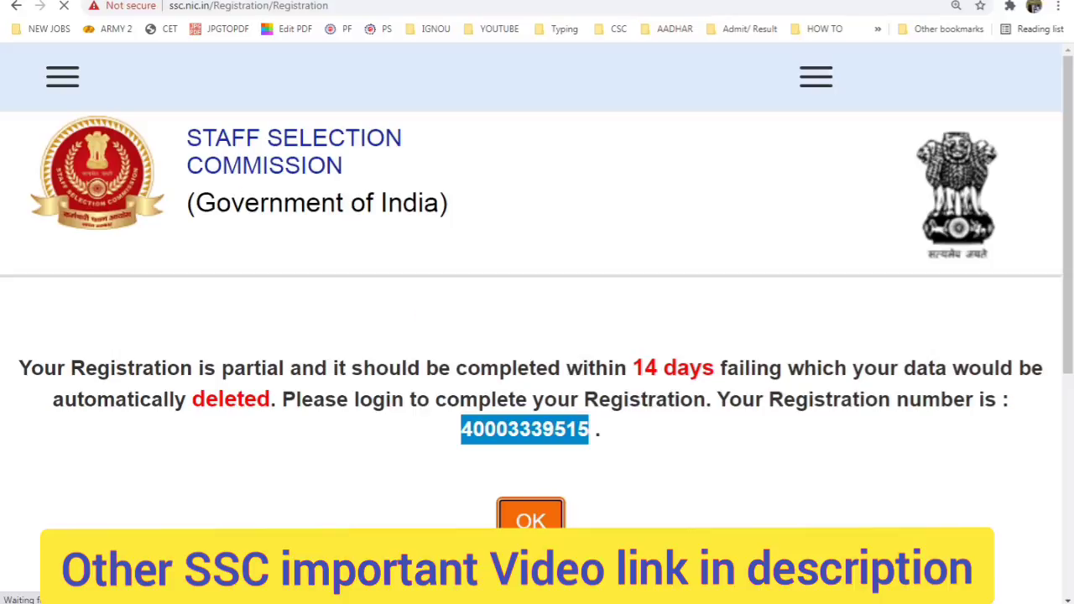
Step: Read the registration number and password in Gmail's 'SSC Registration Details' email, then return to SSC
click(84, 1)
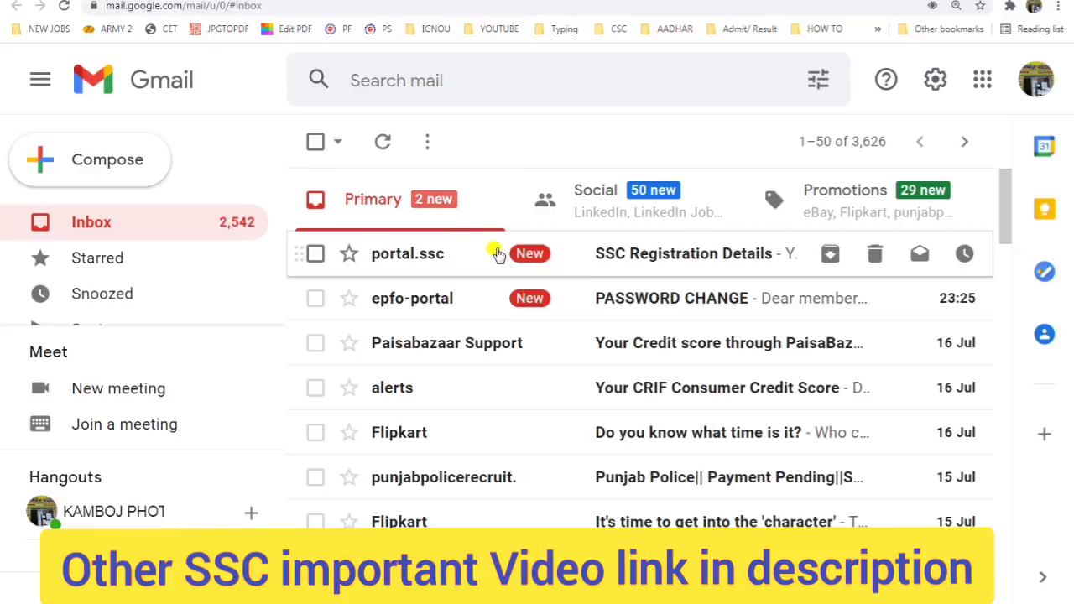
click(638, 255)
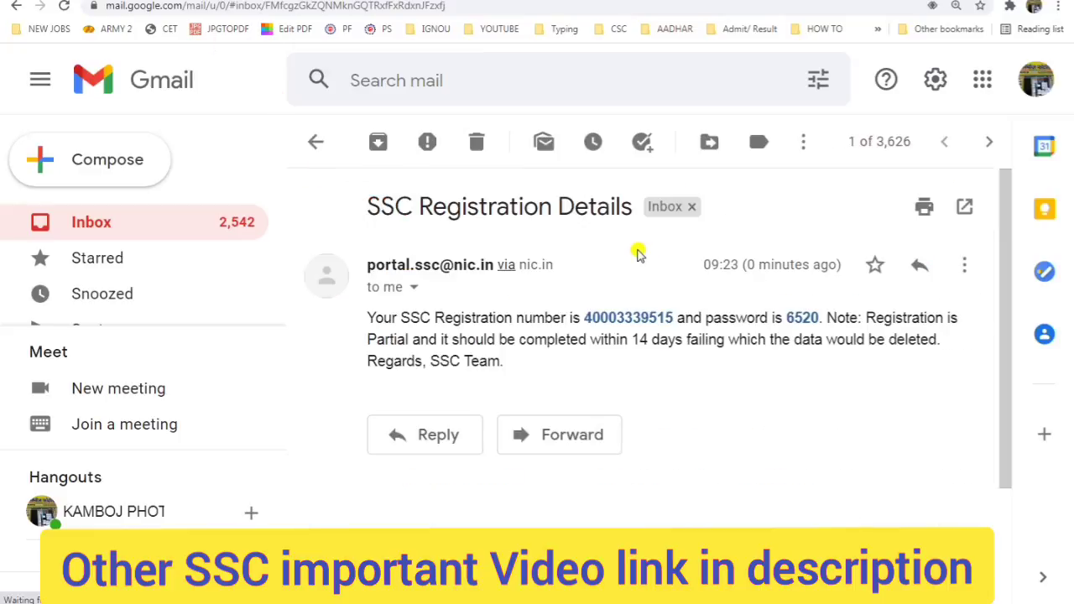
drag(581, 312, 671, 313)
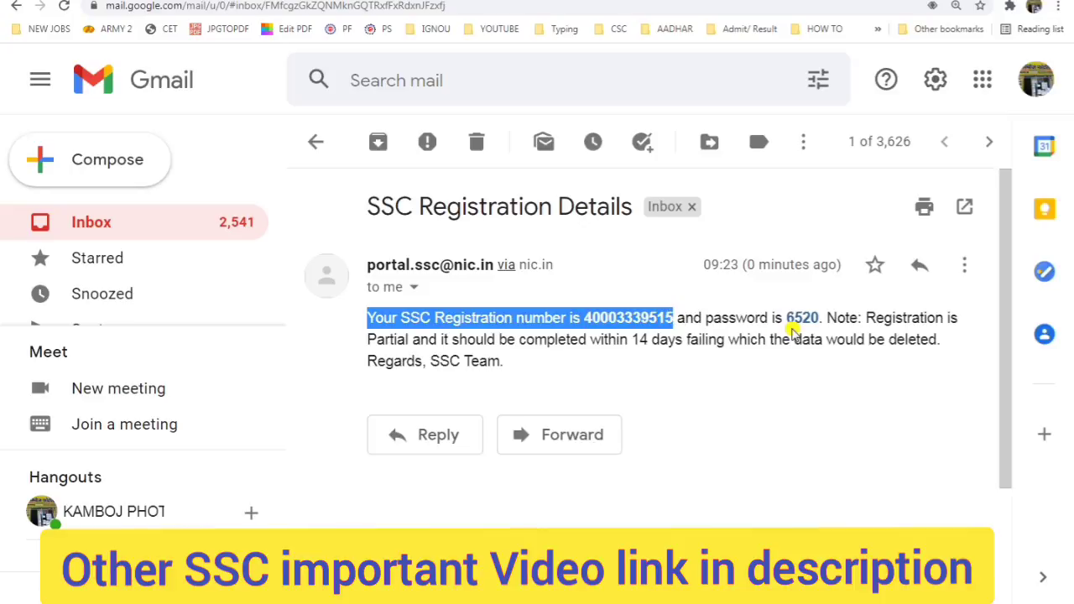
drag(785, 317, 826, 315)
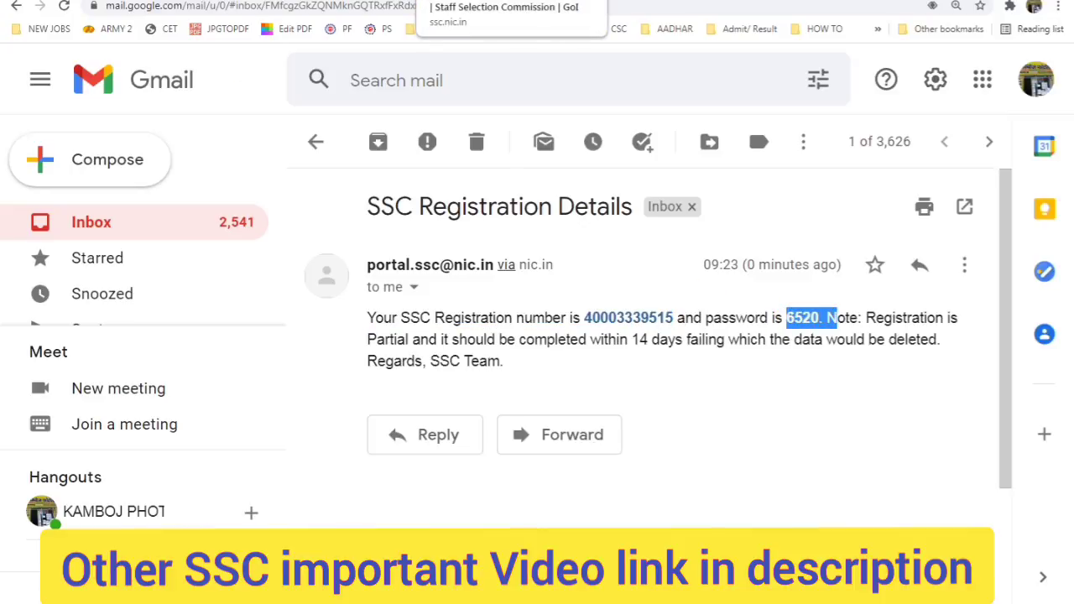
click(487, 2)
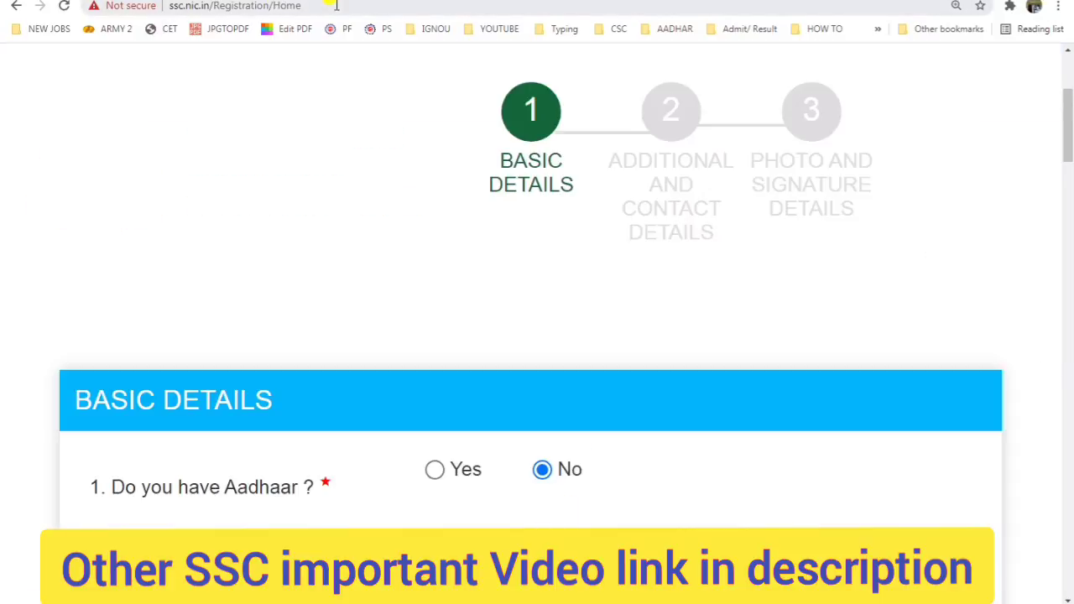
Step: Reload the SSC home page from the address bar and bring up the login form
click(336, 5)
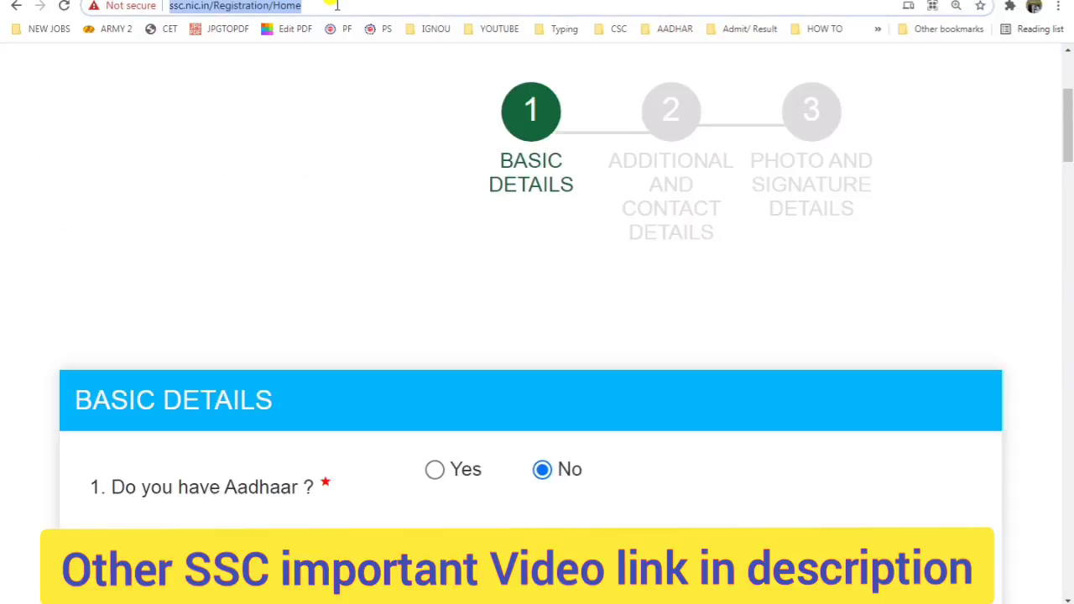
text(ss)
key(Return)
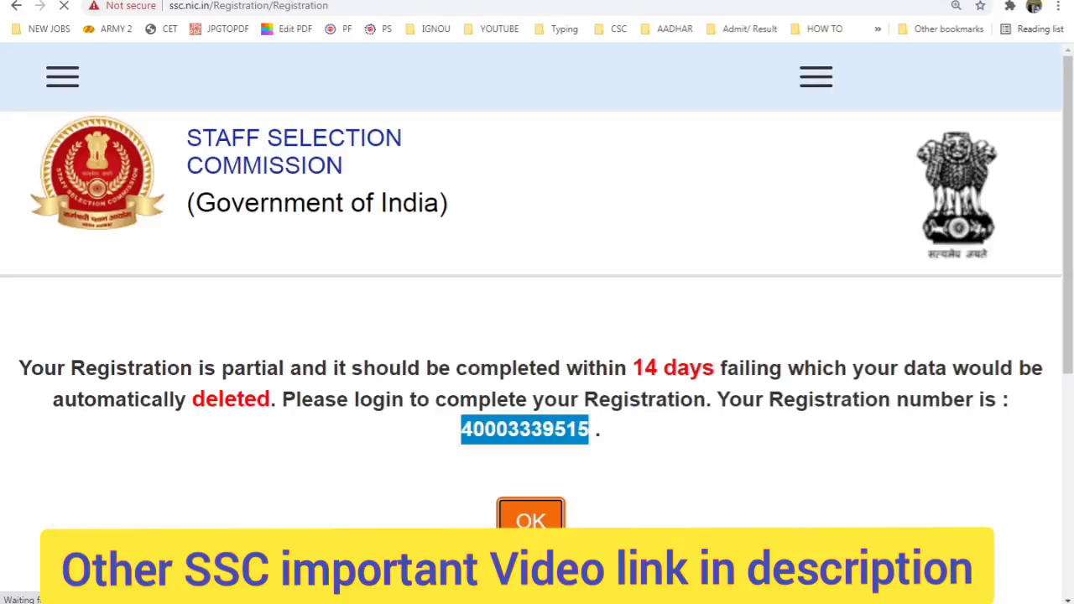
click(938, 602)
right_click(961, 532)
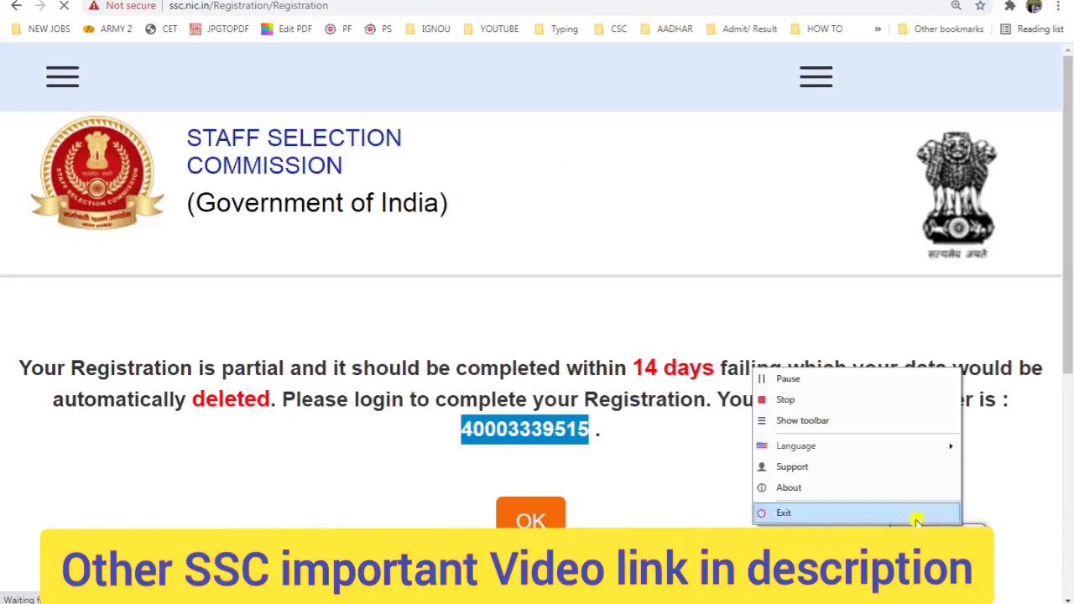
click(809, 383)
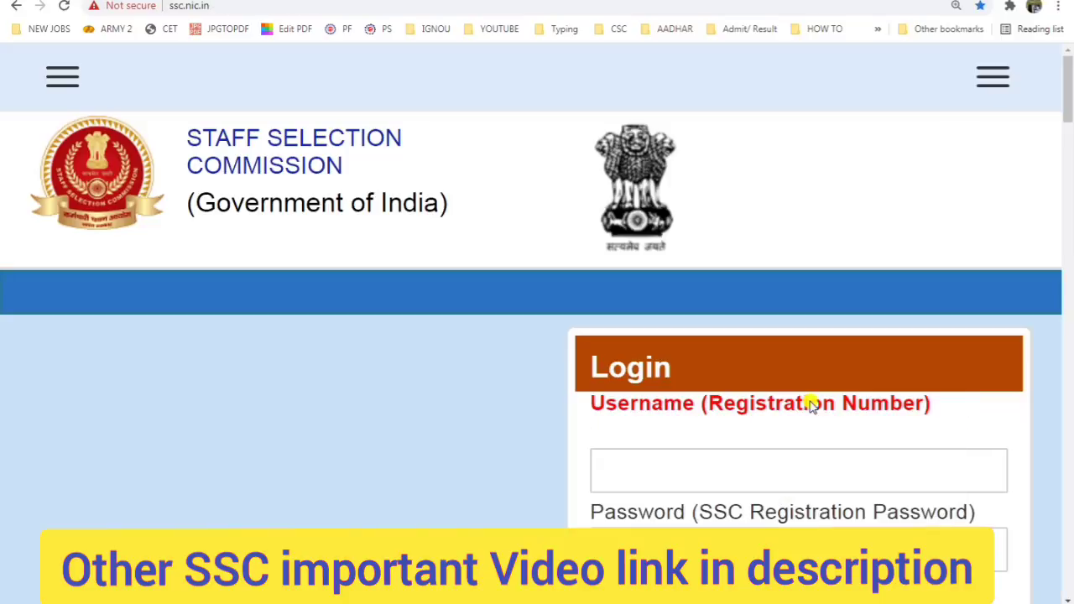
Step: Paste the registration number as username, checking the password in the Gmail email
click(751, 406)
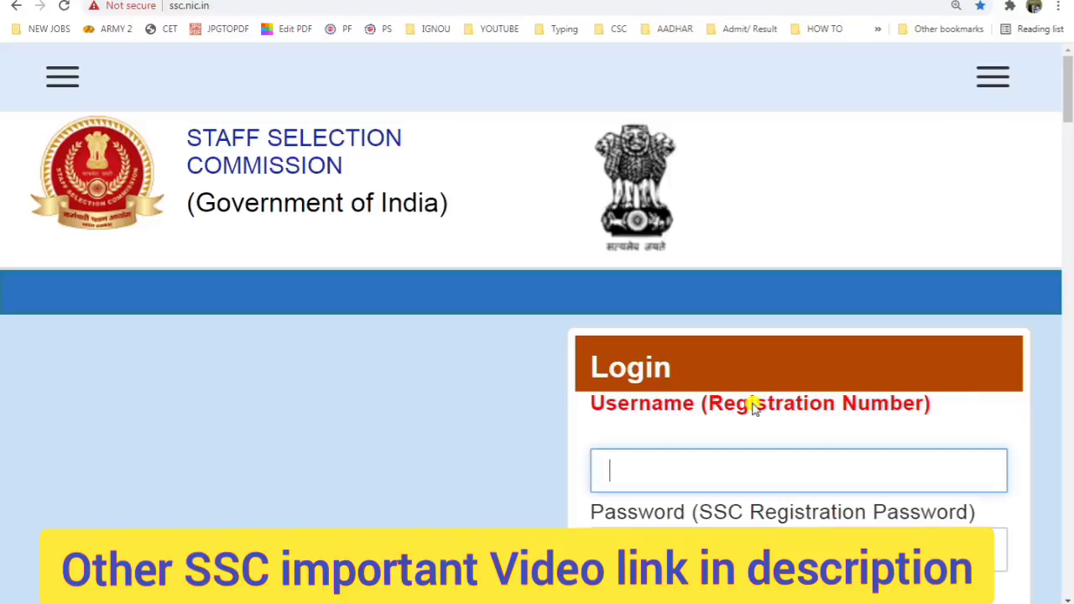
scroll(672, 402, down, 3)
key(ctrl+v)
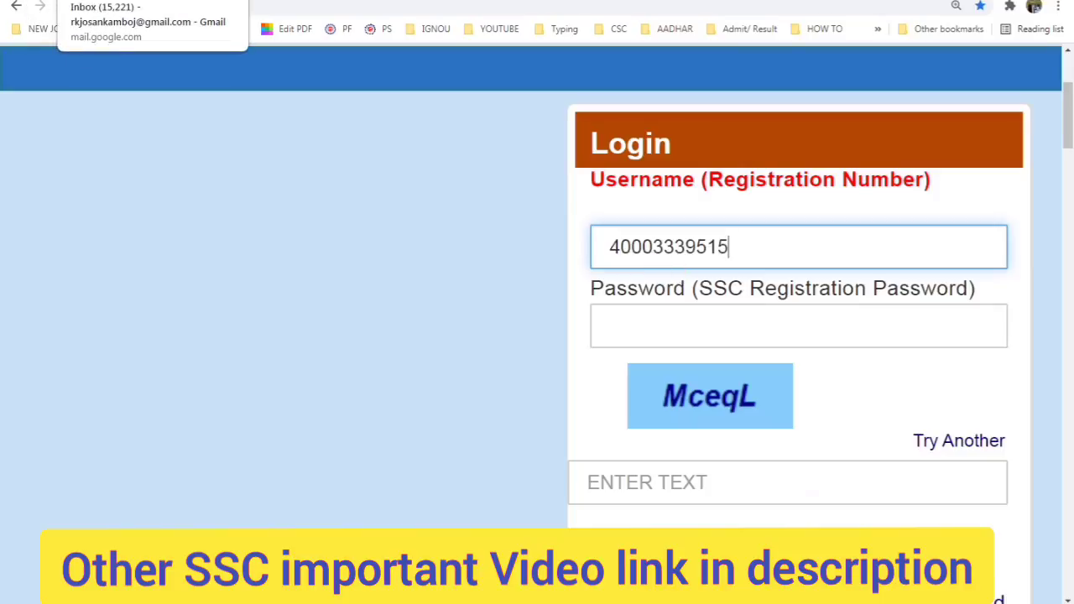
click(126, 3)
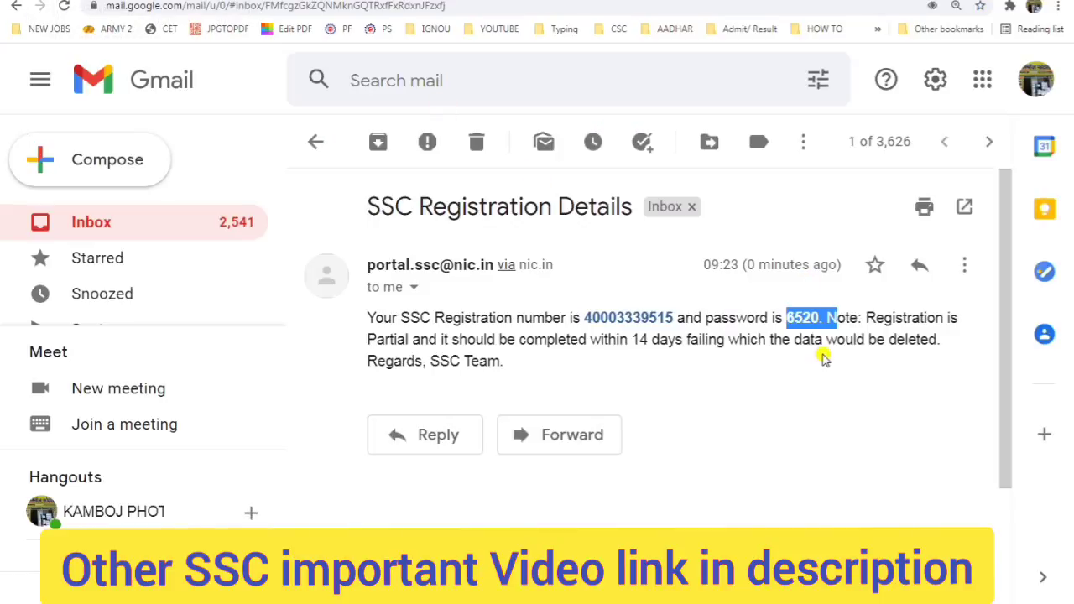
click(529, 3)
Step: Enter the password and captcha and submit the login, which returns an empty form
click(746, 336)
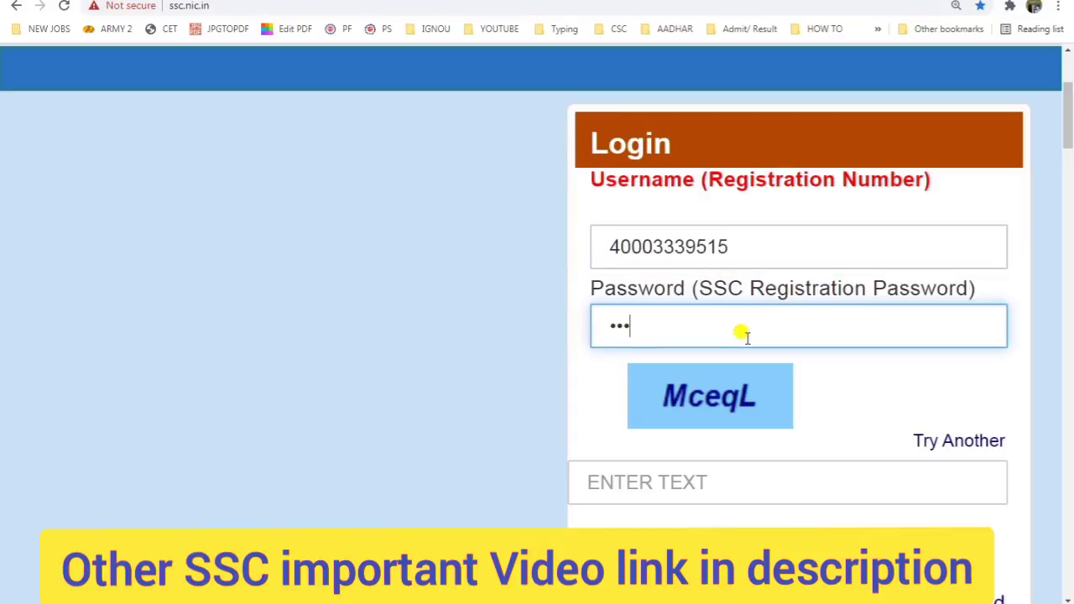
click(760, 498)
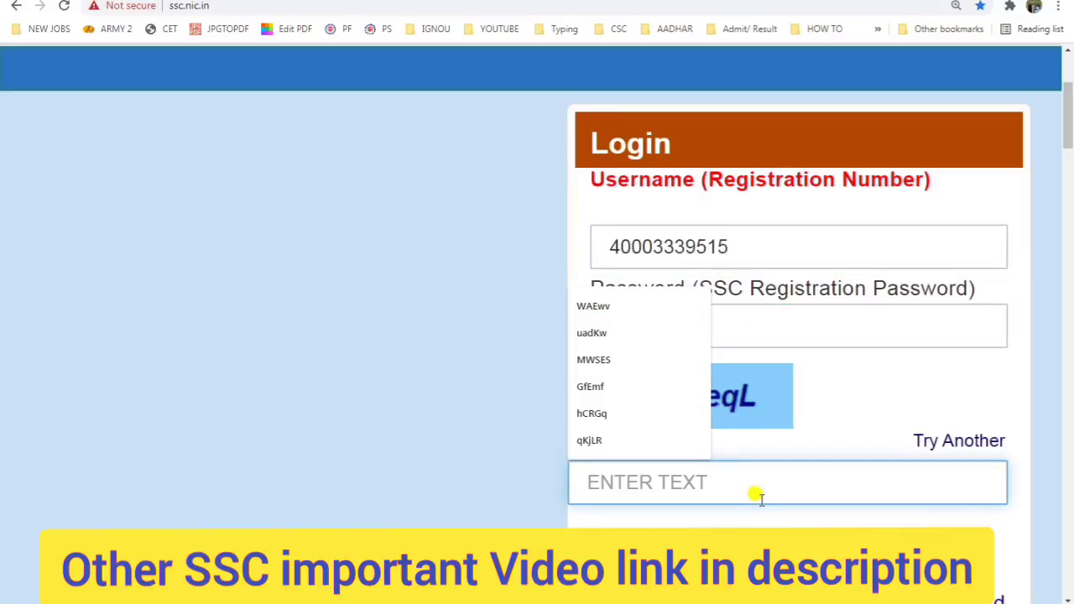
text(ME)
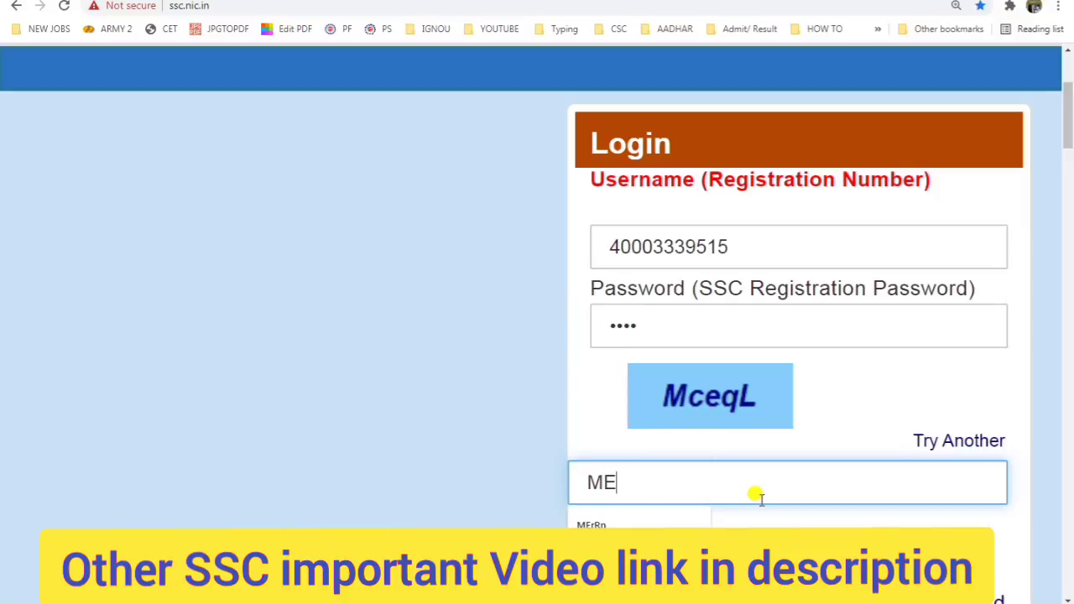
key(BackSpace)
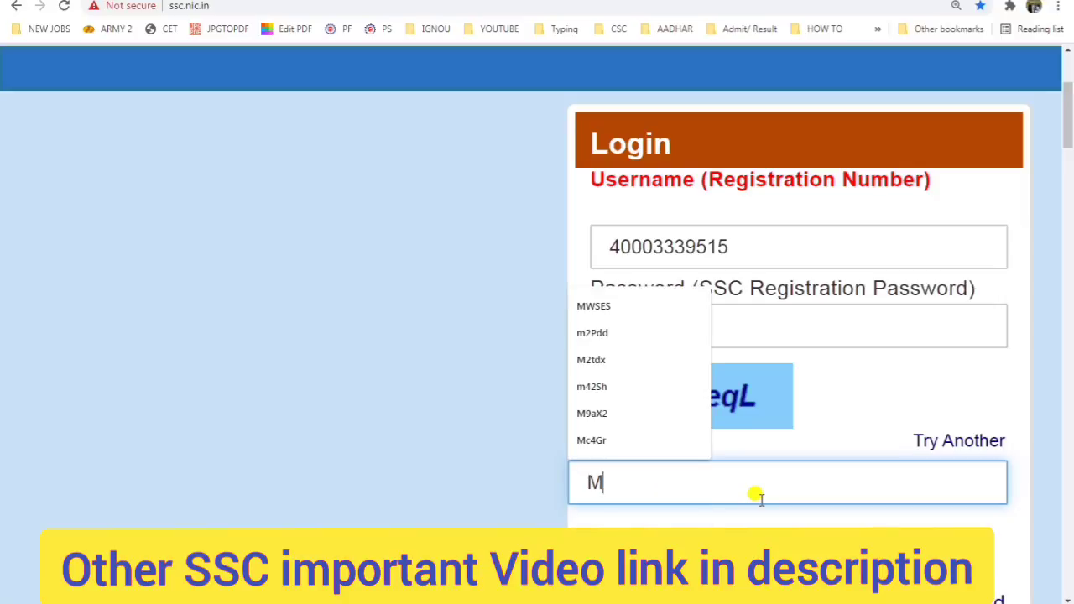
text(ce)
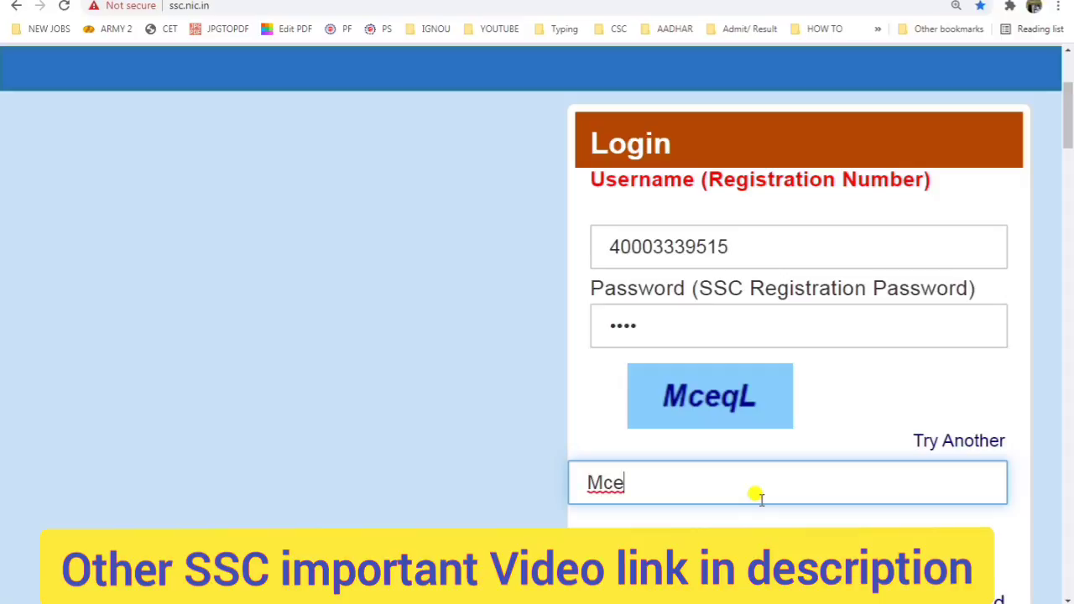
text(qL)
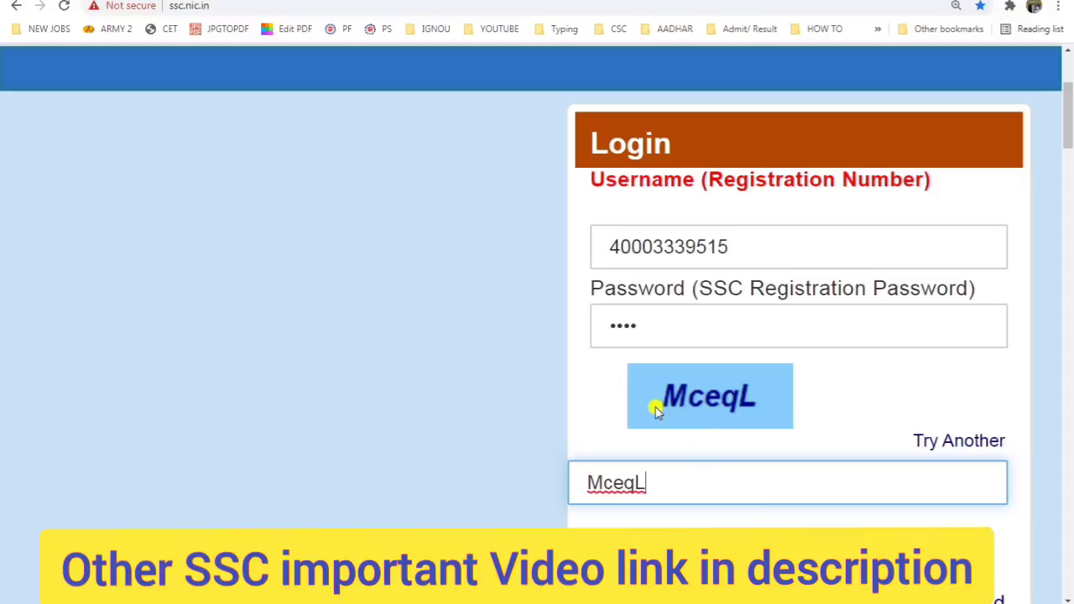
key(Return)
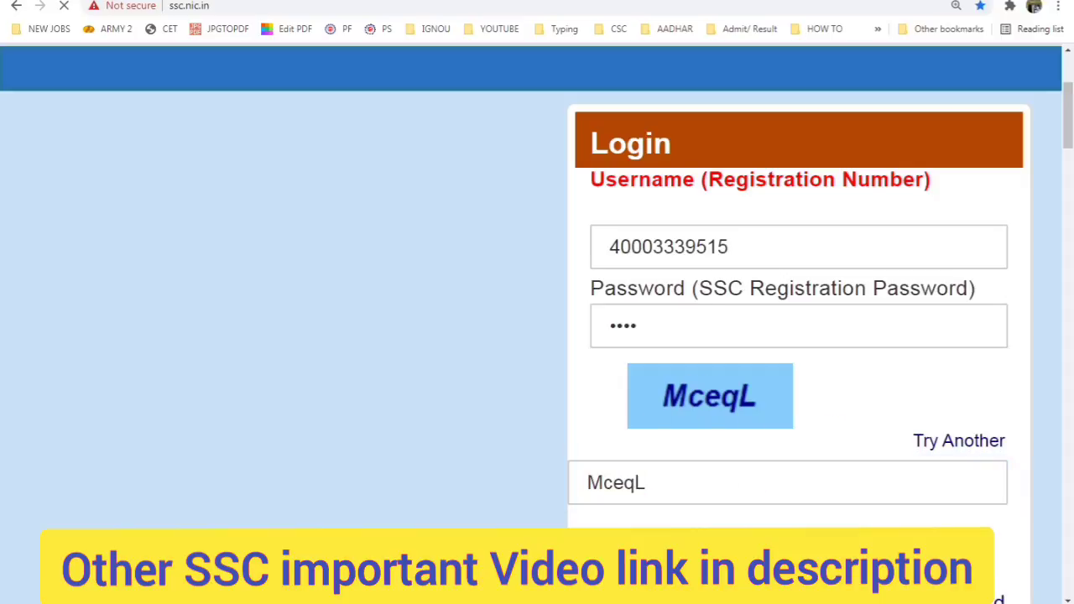
scroll(660, 493, down, 4)
scroll(660, 493, down, 2)
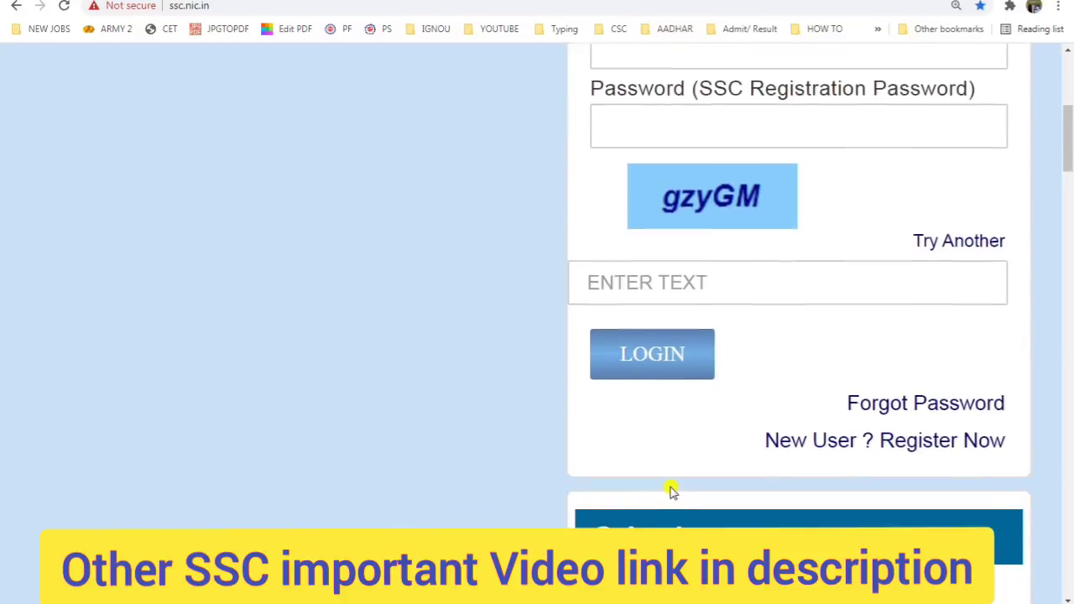
Step: Copy the registration number from the Gmail registration email
scroll(676, 484, up, 6)
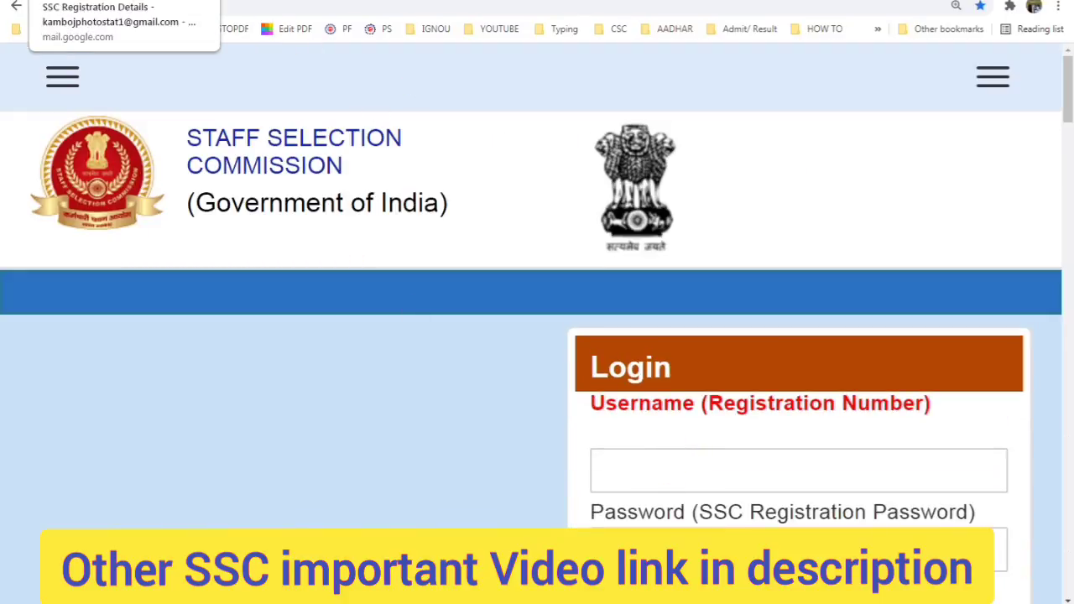
click(100, 0)
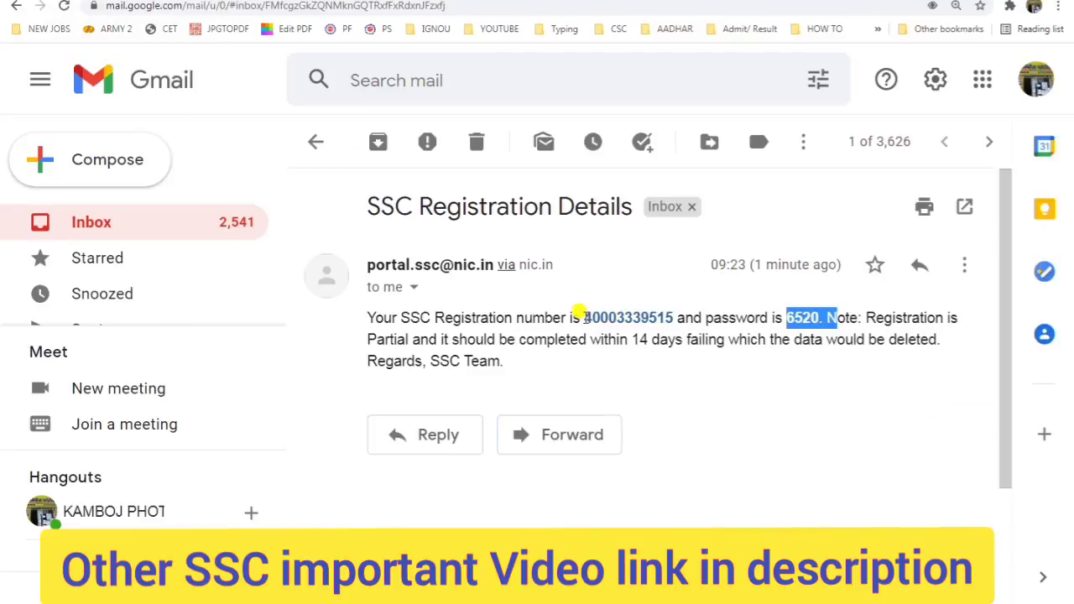
drag(579, 312, 666, 306)
key(ctrl+c)
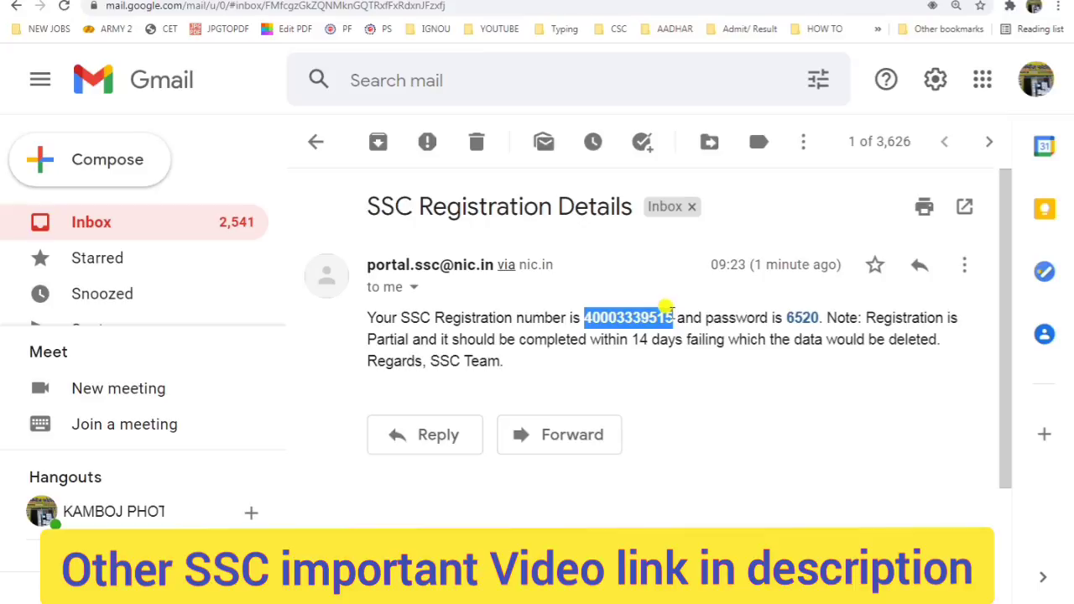
click(487, 0)
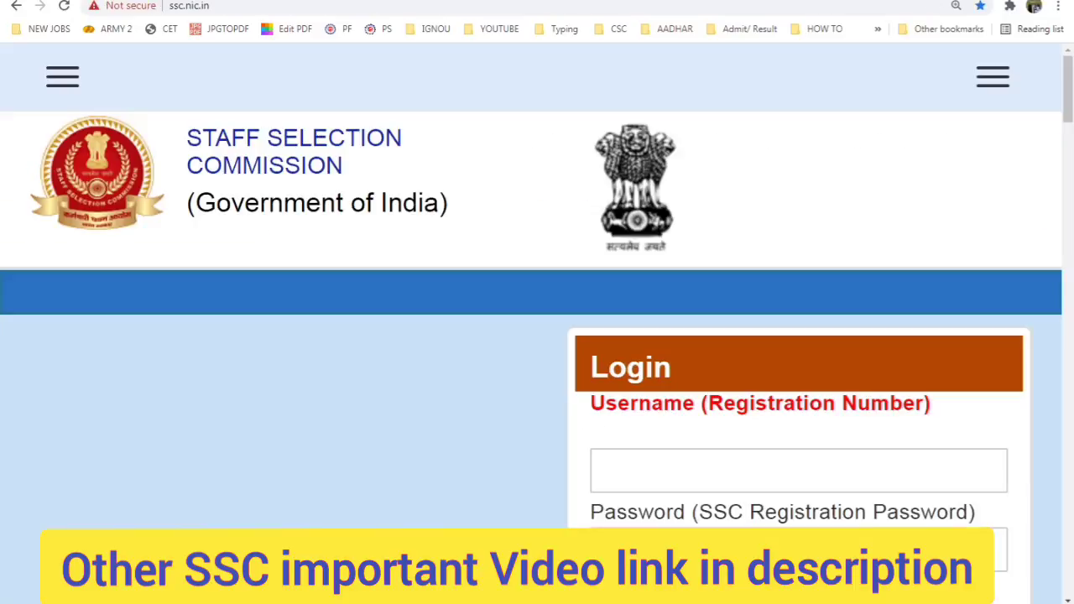
Step: Log in with the pasted registration number, the password and captcha gzyGM
click(769, 453)
key(ctrl+v)
scroll(780, 462, down, 3)
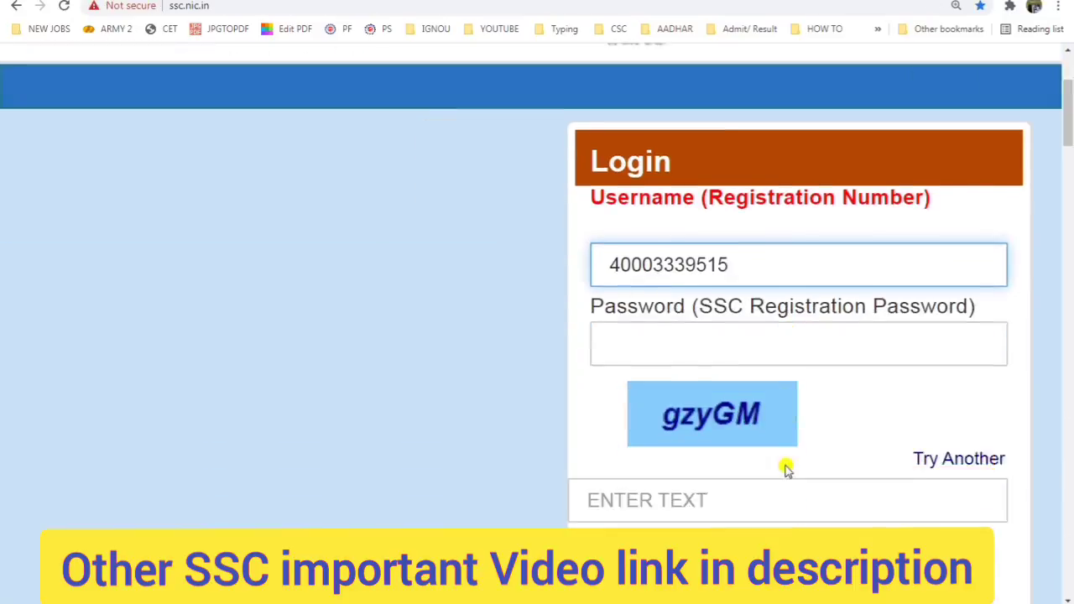
click(683, 326)
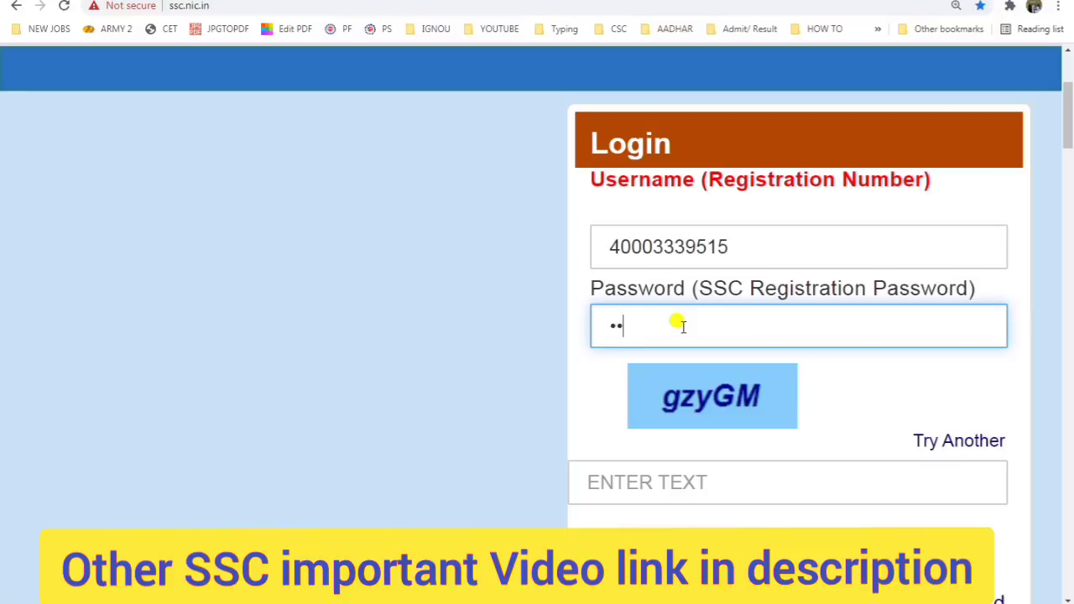
key(Tab)
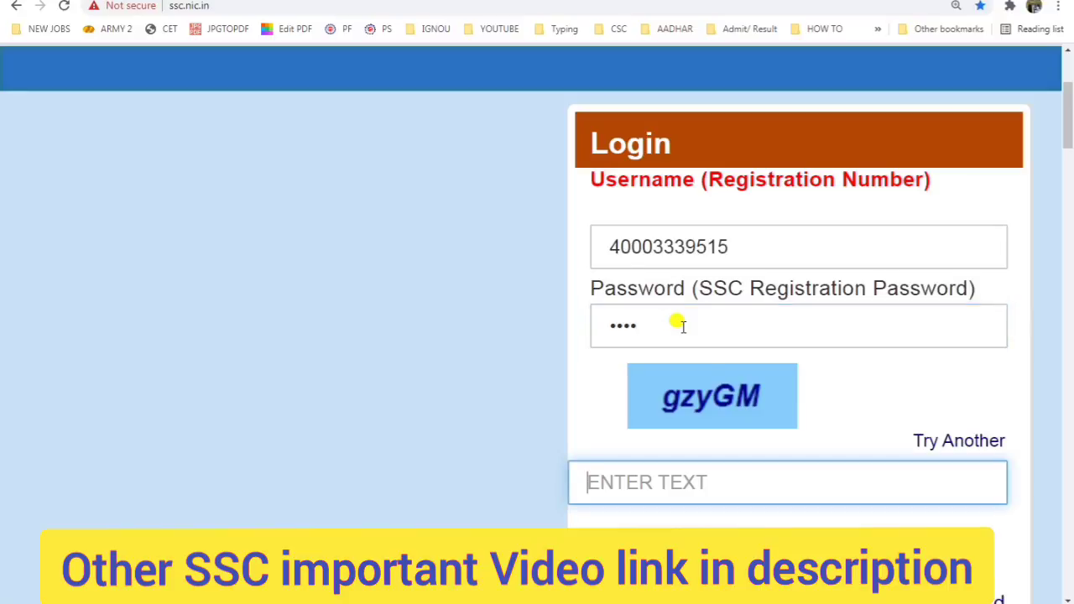
text(gzy)
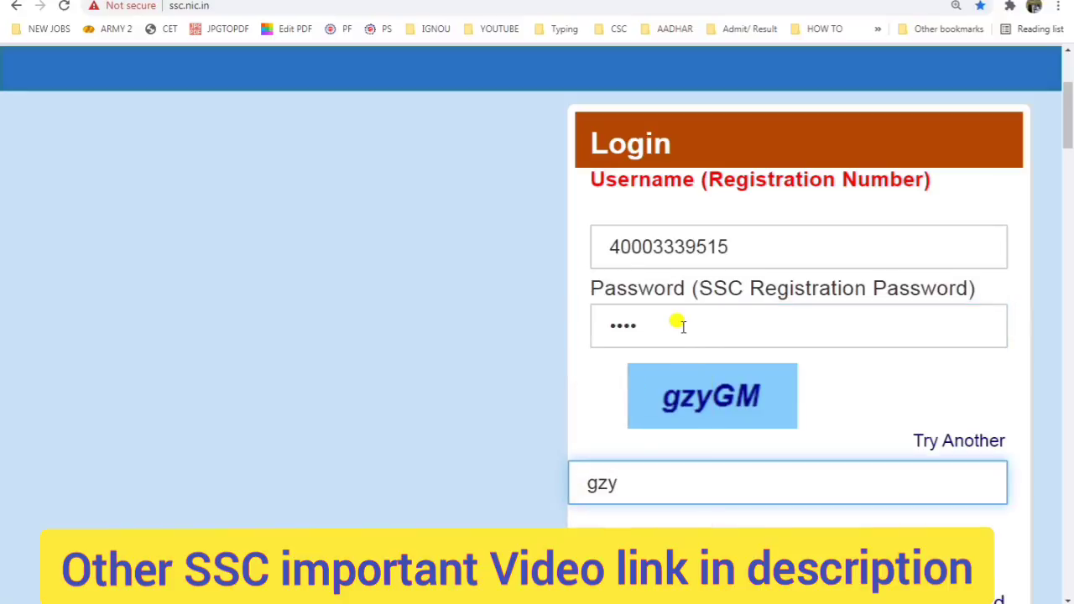
text(GM)
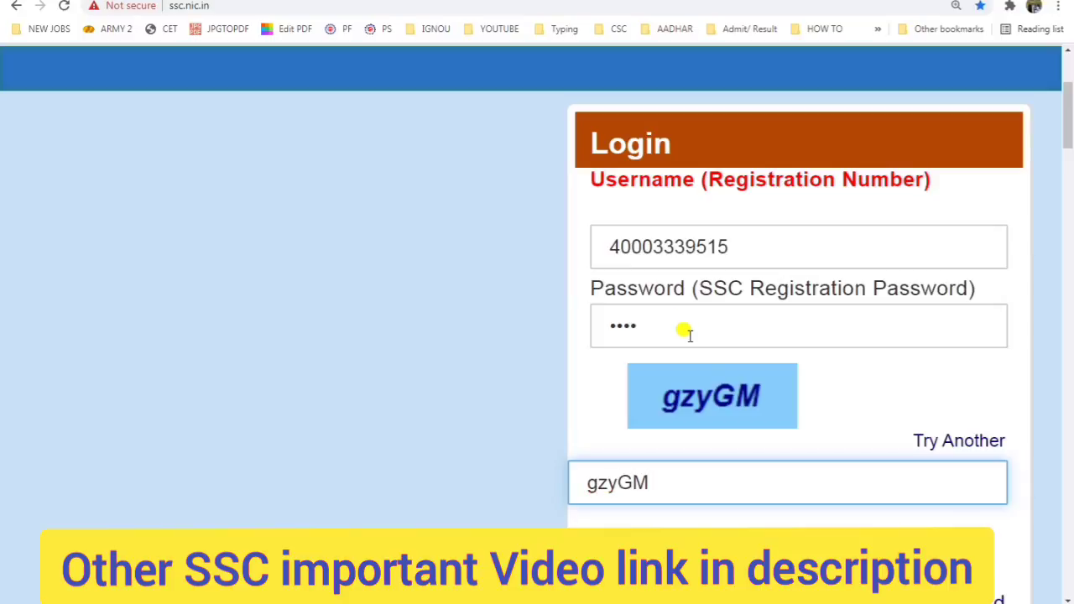
key(Tab)
key(Return)
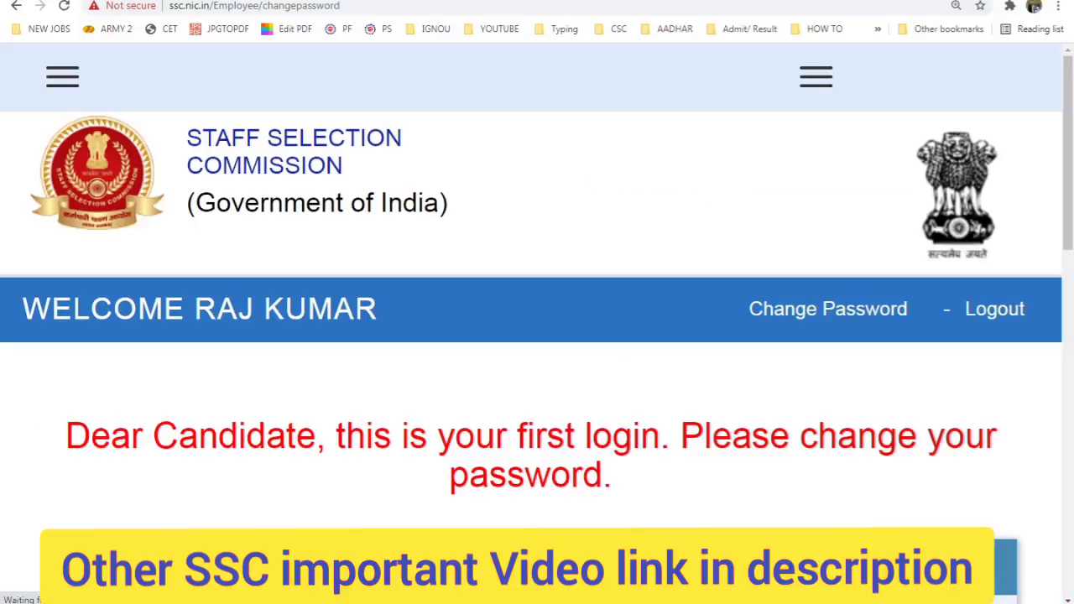
Step: Enter the old password and the new password twice in Change Password, then submit
scroll(564, 409, down, 1)
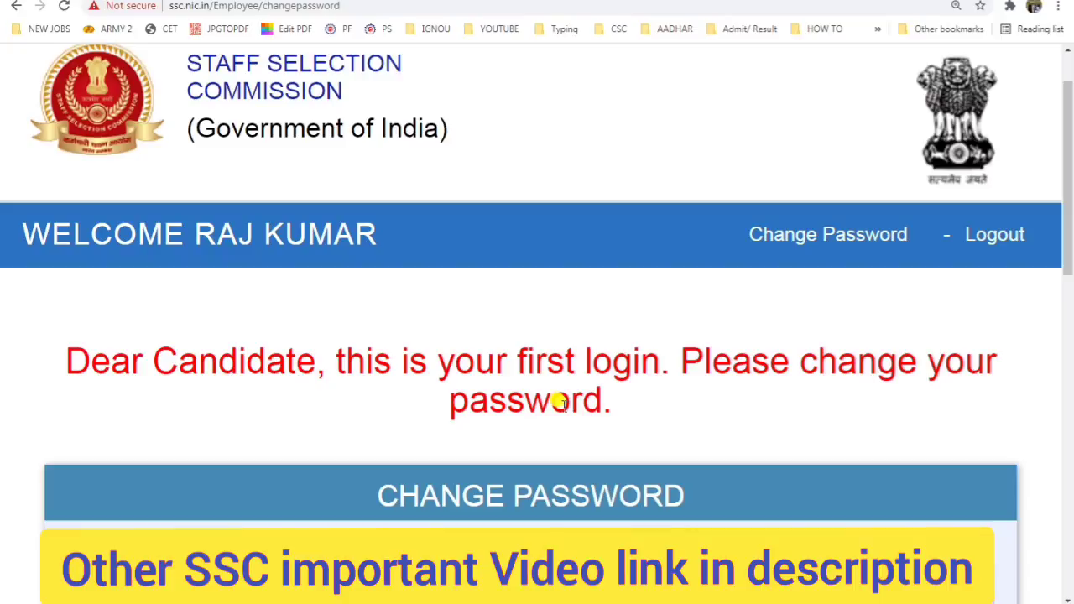
scroll(561, 403, down, 4)
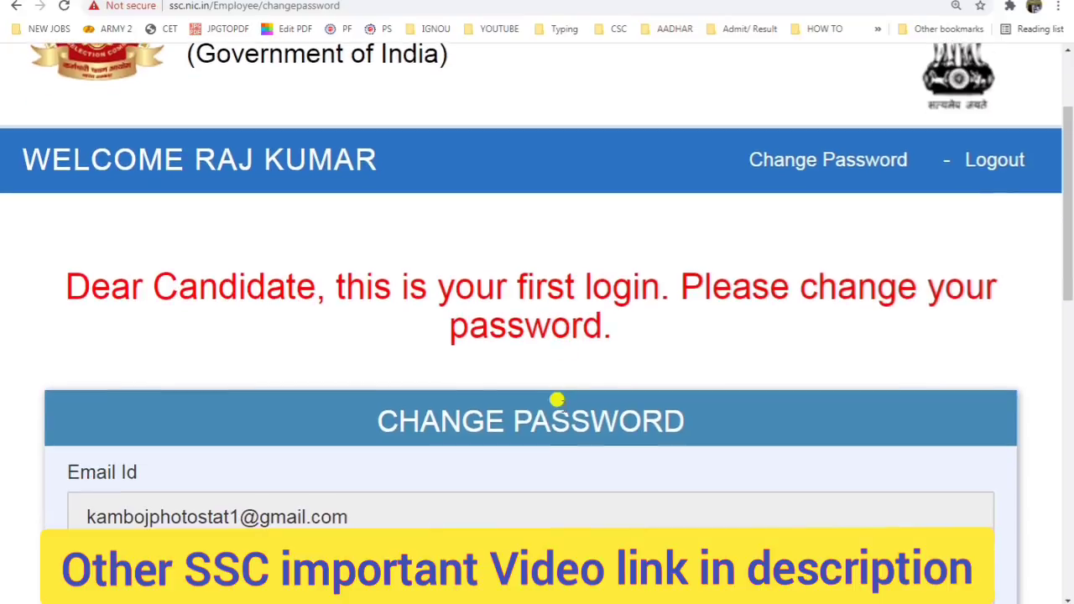
scroll(344, 370, down, 2)
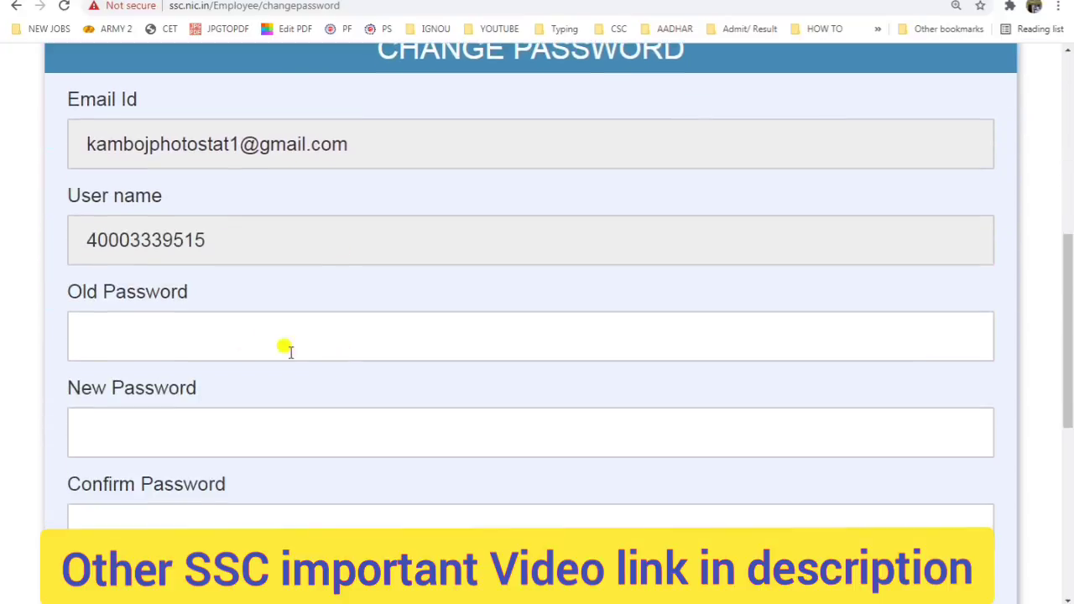
click(145, 318)
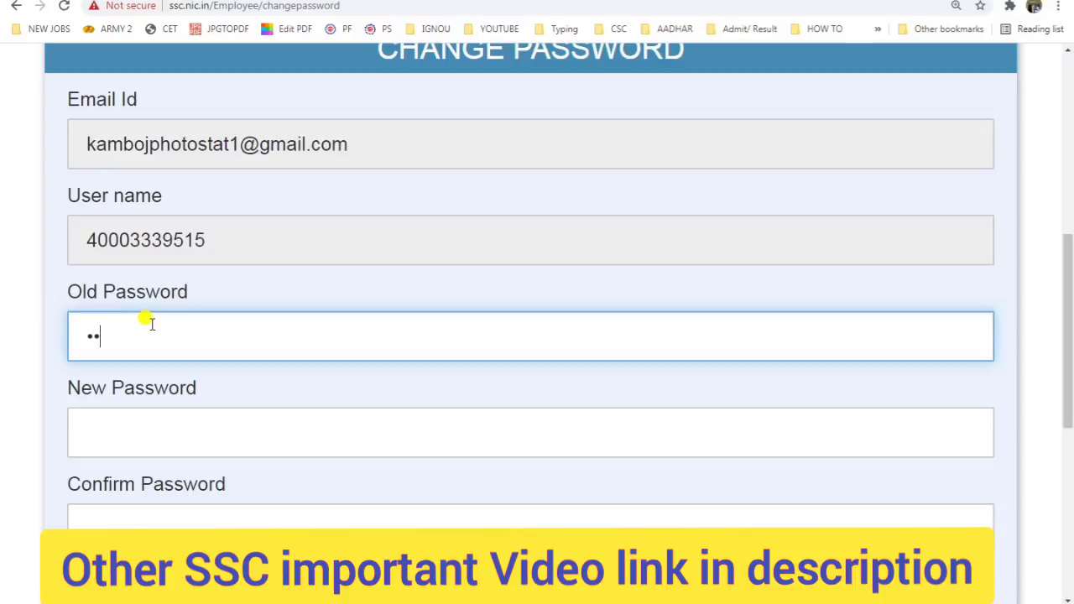
key(Tab)
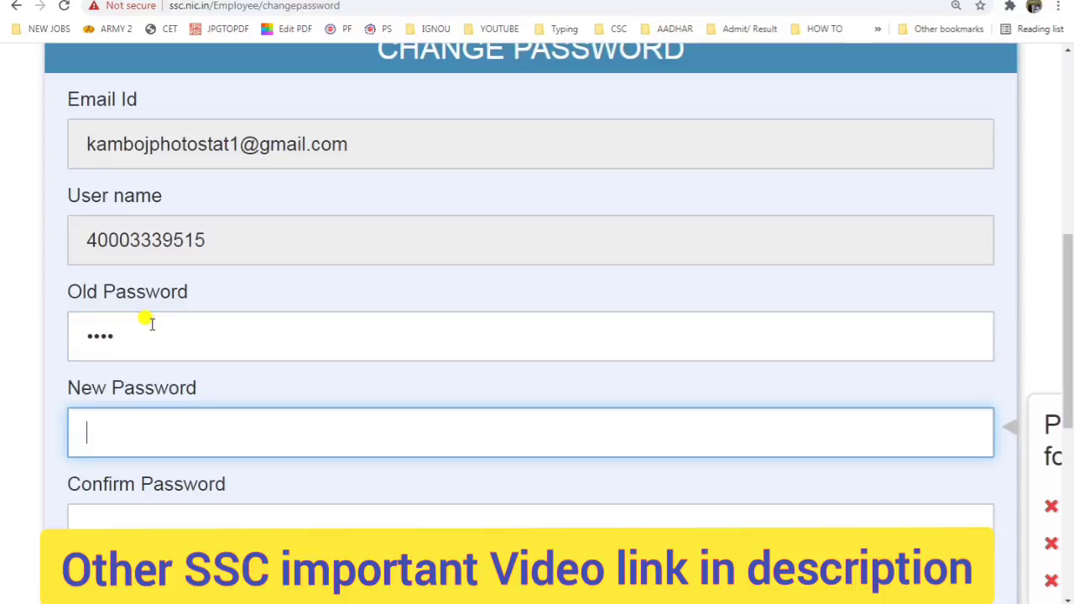
text(•••••••••)
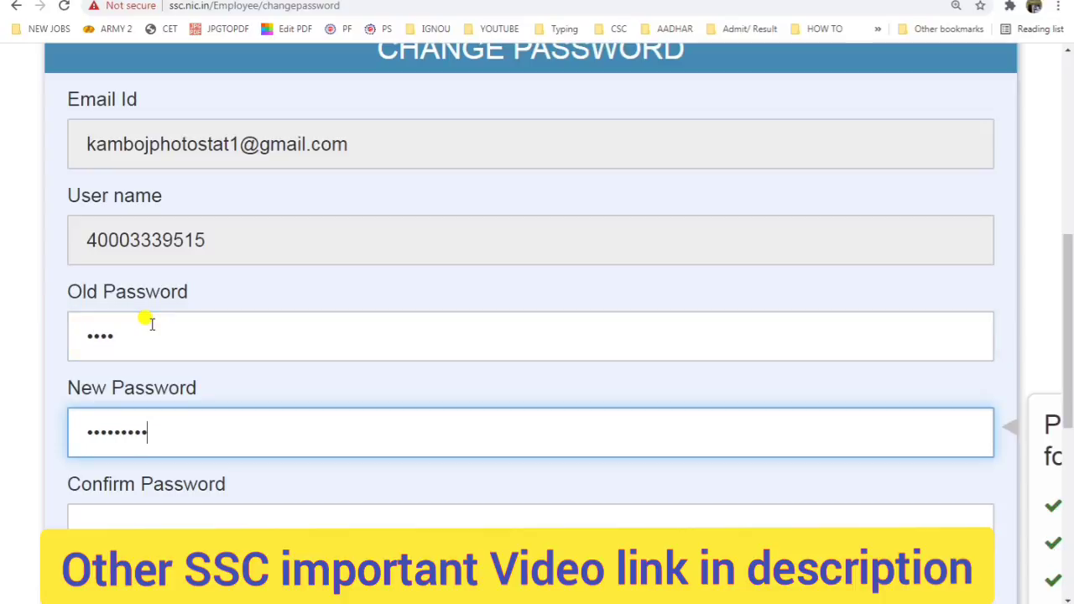
key(Tab)
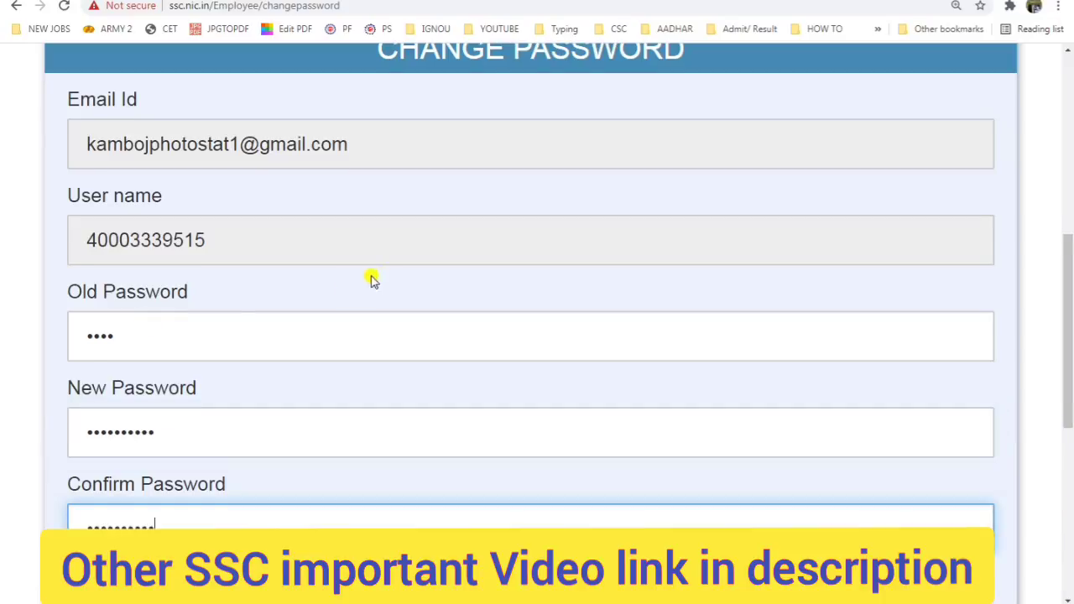
scroll(372, 278, down, 2)
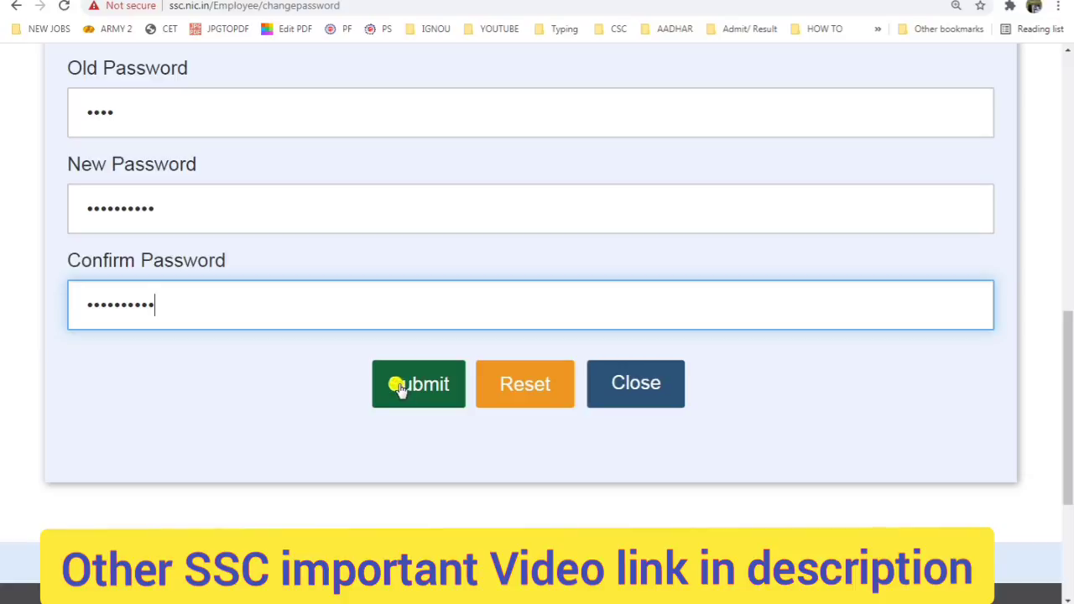
click(400, 387)
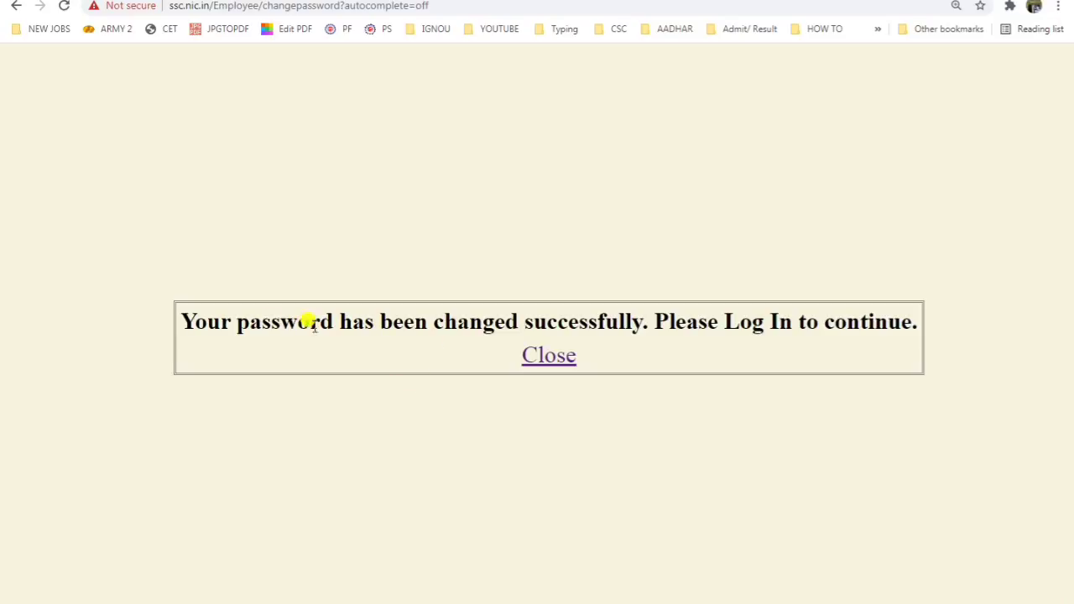
Step: Close the confirmation and log in with the registration number, new password and captcha 3X9jy
drag(281, 326, 580, 353)
click(554, 364)
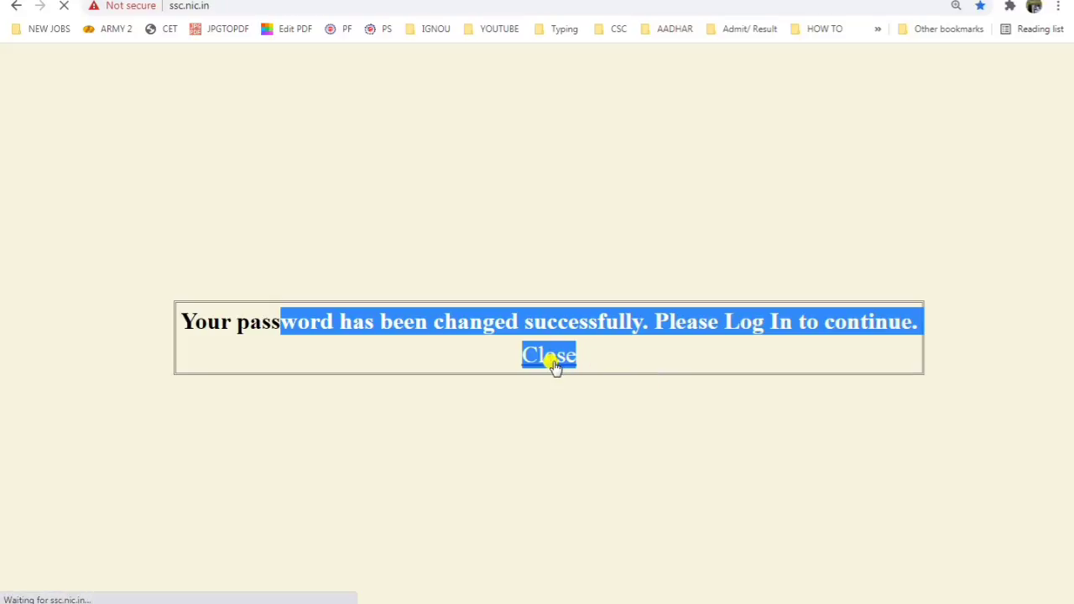
click(702, 456)
scroll(708, 462, down, 2)
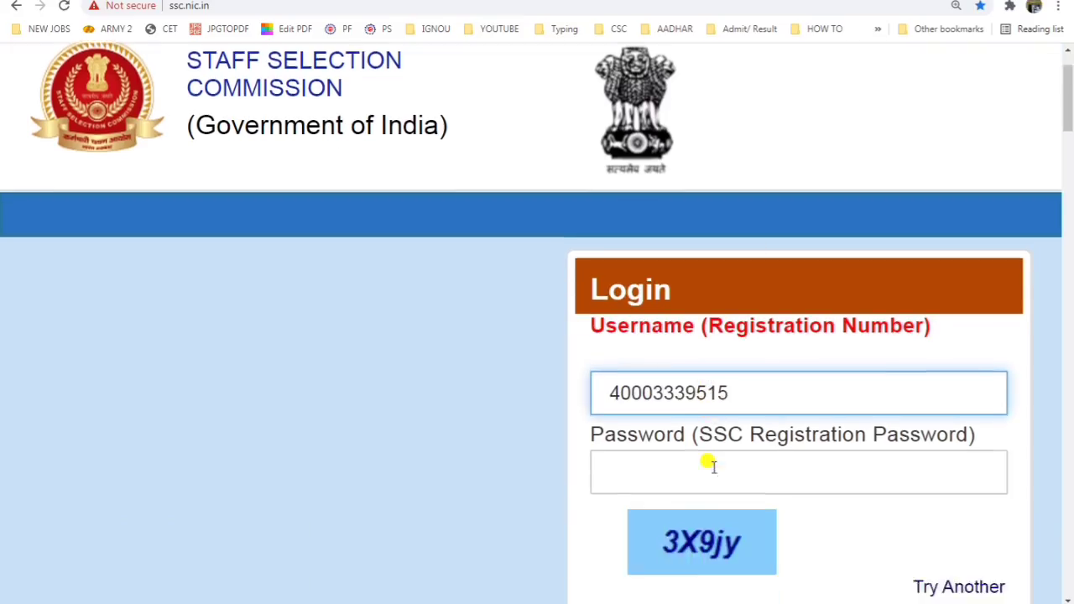
click(670, 408)
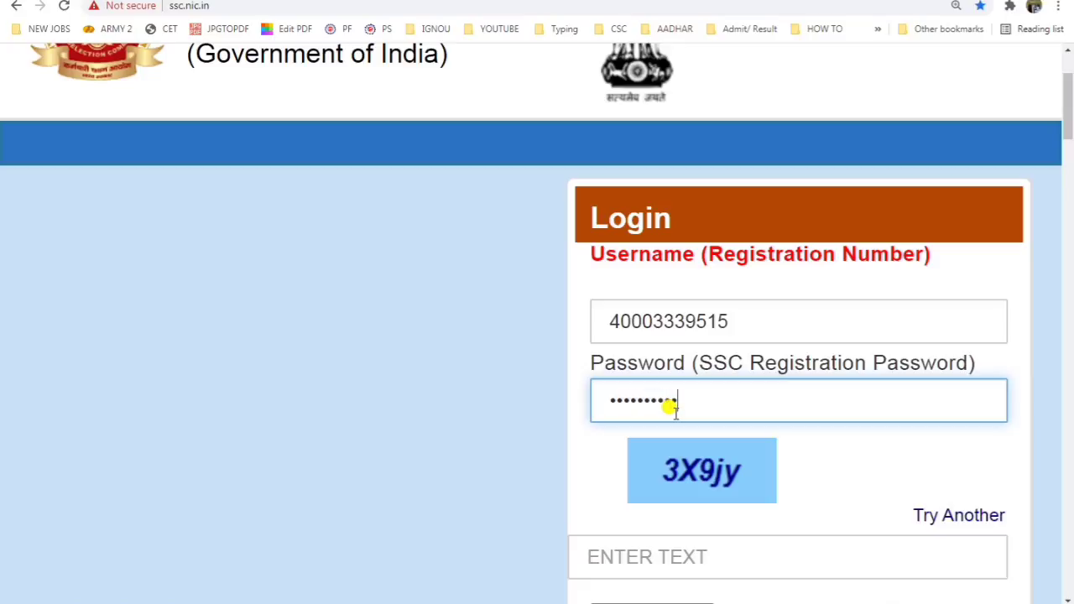
key(Tab)
text(3X)
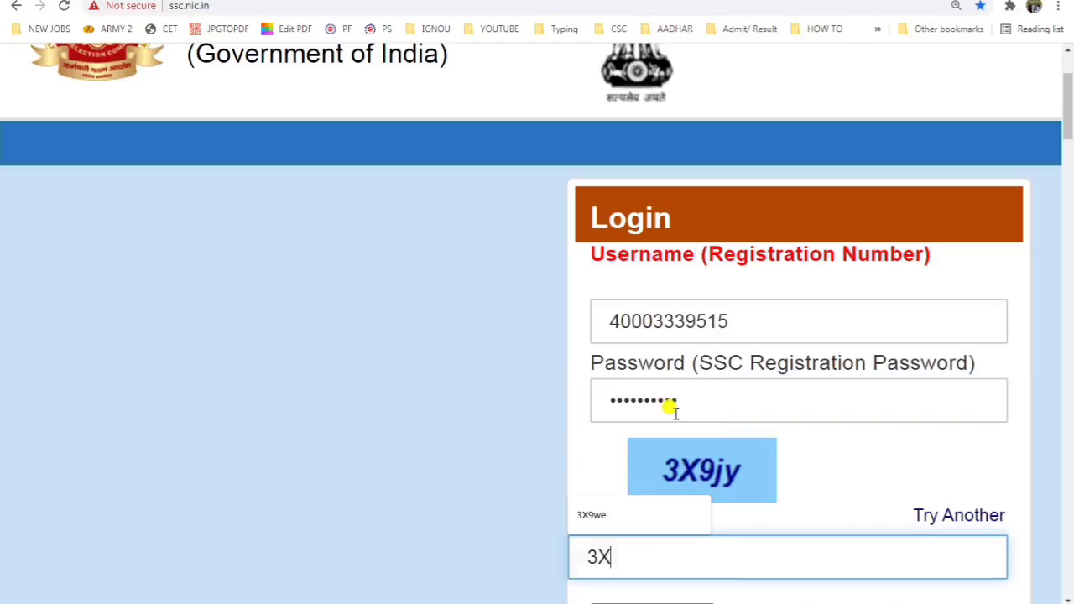
text(9jy)
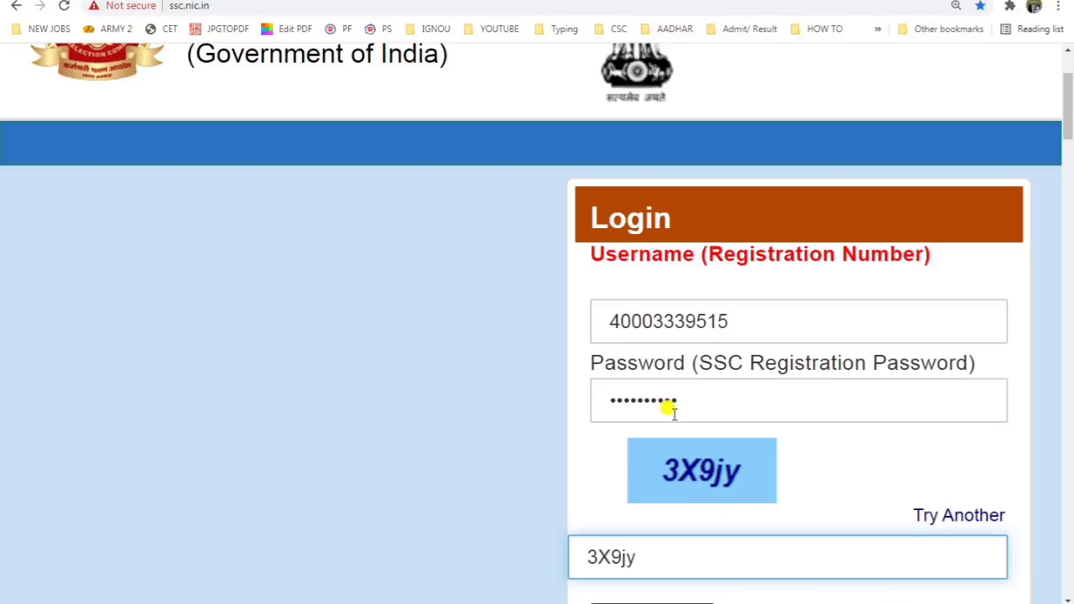
scroll(668, 411, down, 2)
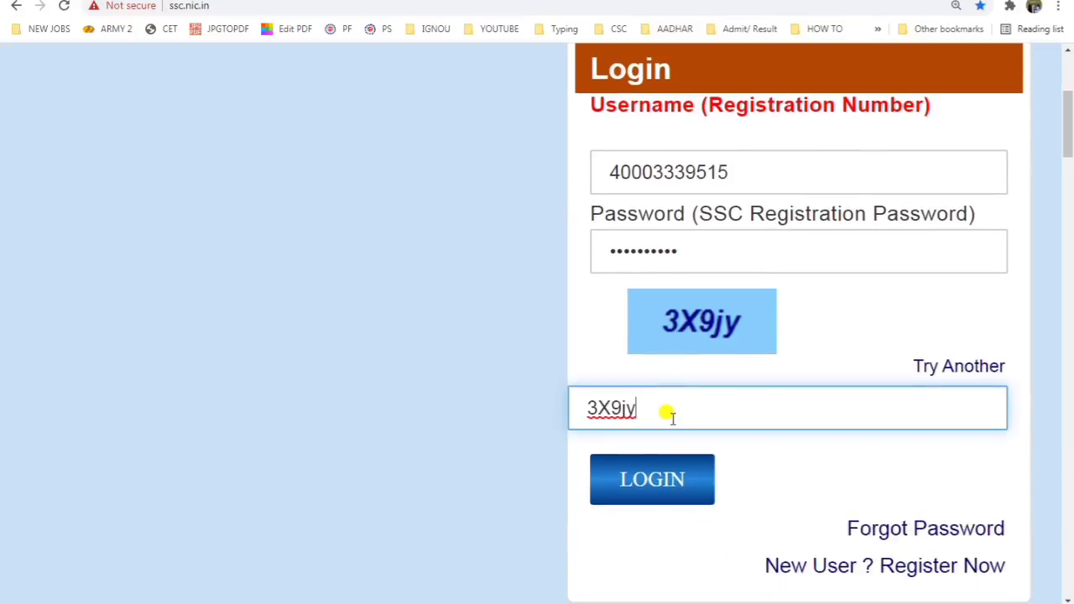
click(679, 482)
scroll(678, 485, down, 15)
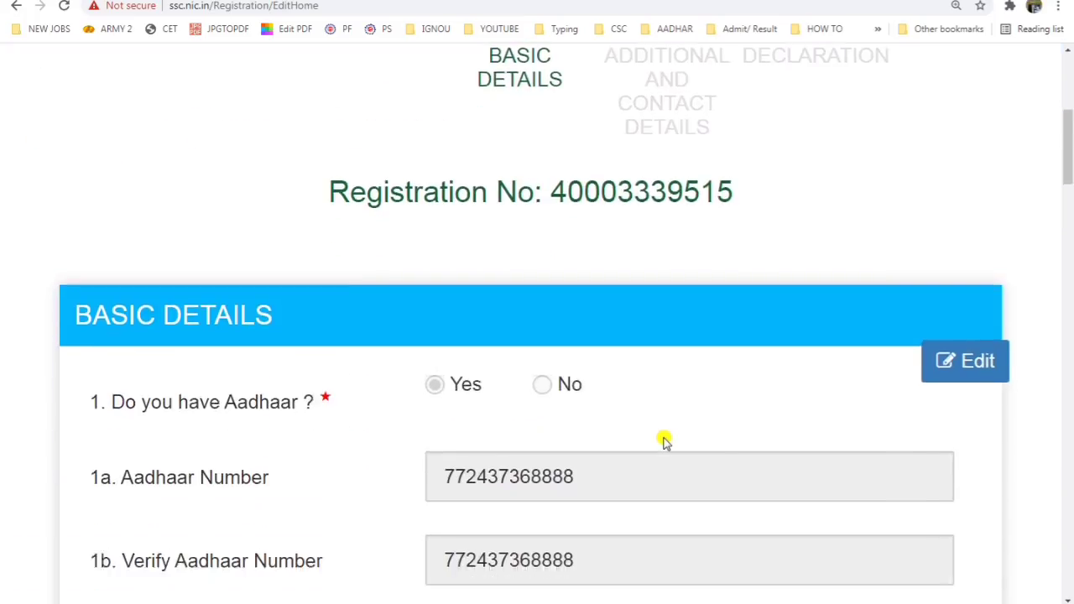
Step: In Additional and Contact Details, set category and verified category to OBC
scroll(663, 441, down, 20)
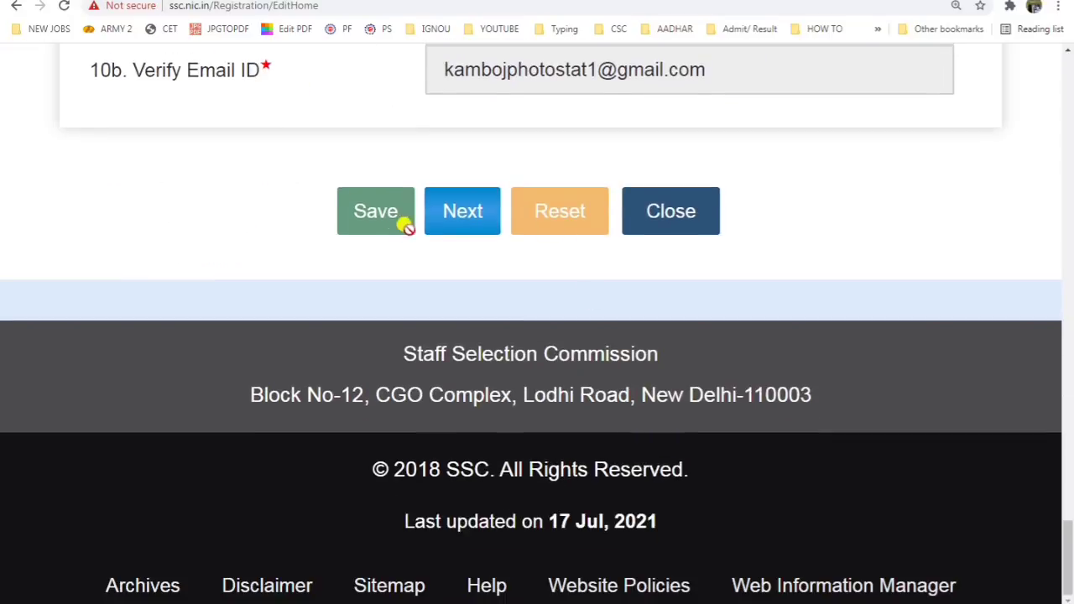
click(456, 225)
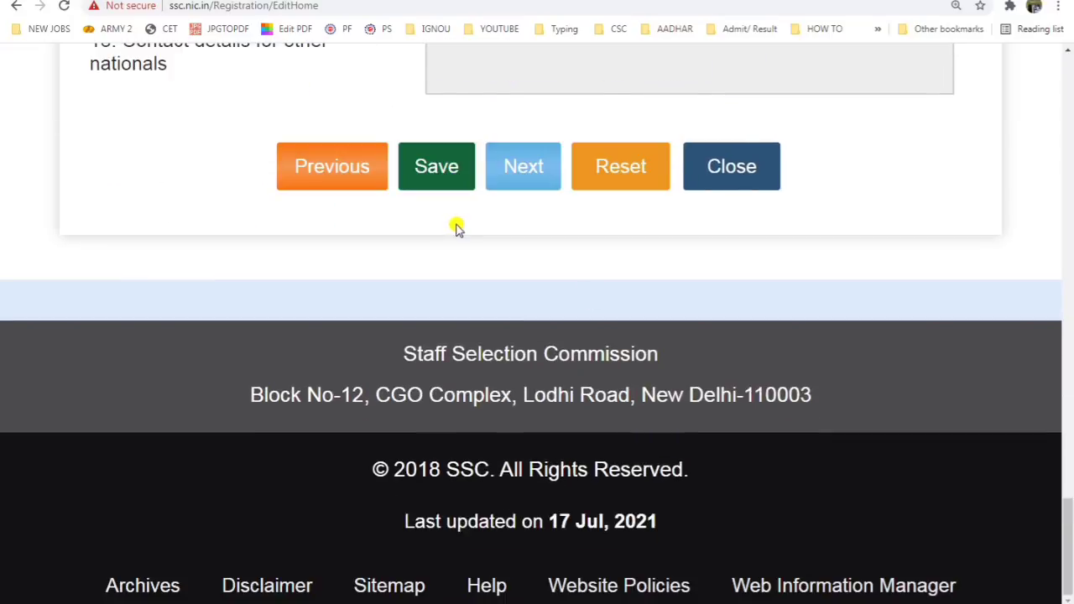
scroll(618, 235, up, 10)
scroll(621, 236, up, 12)
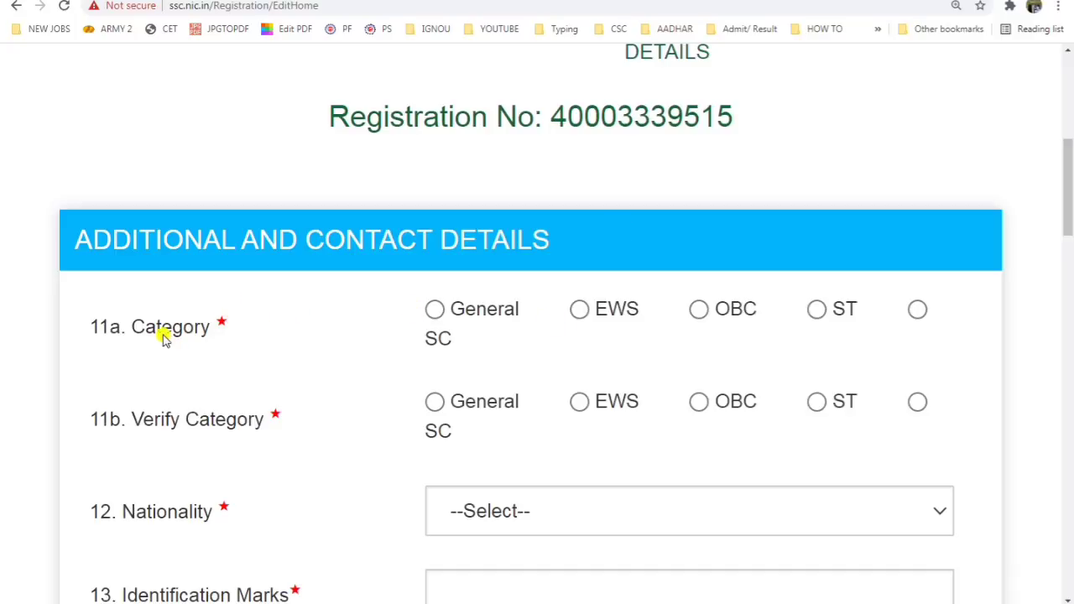
drag(172, 329, 403, 305)
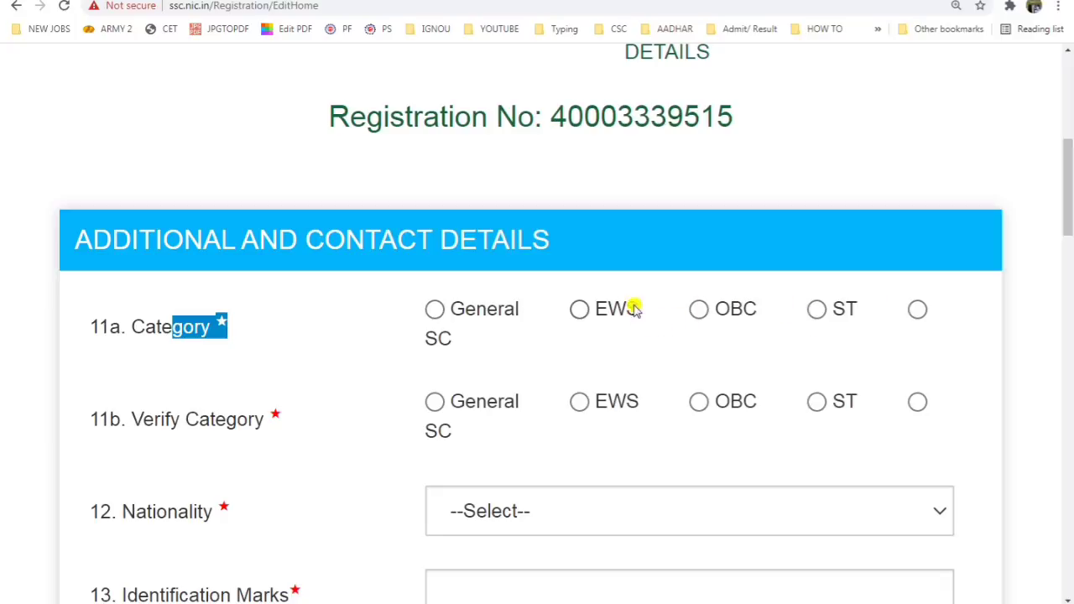
click(698, 310)
click(698, 406)
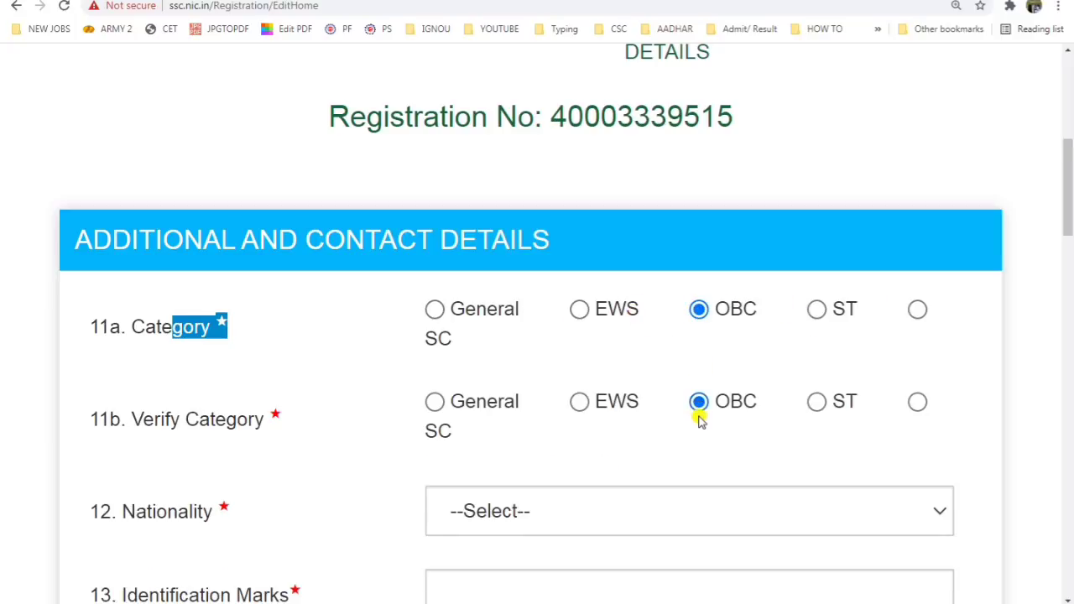
Step: Set nationality to Citizen of India
scroll(398, 407, down, 2)
click(270, 369)
click(627, 362)
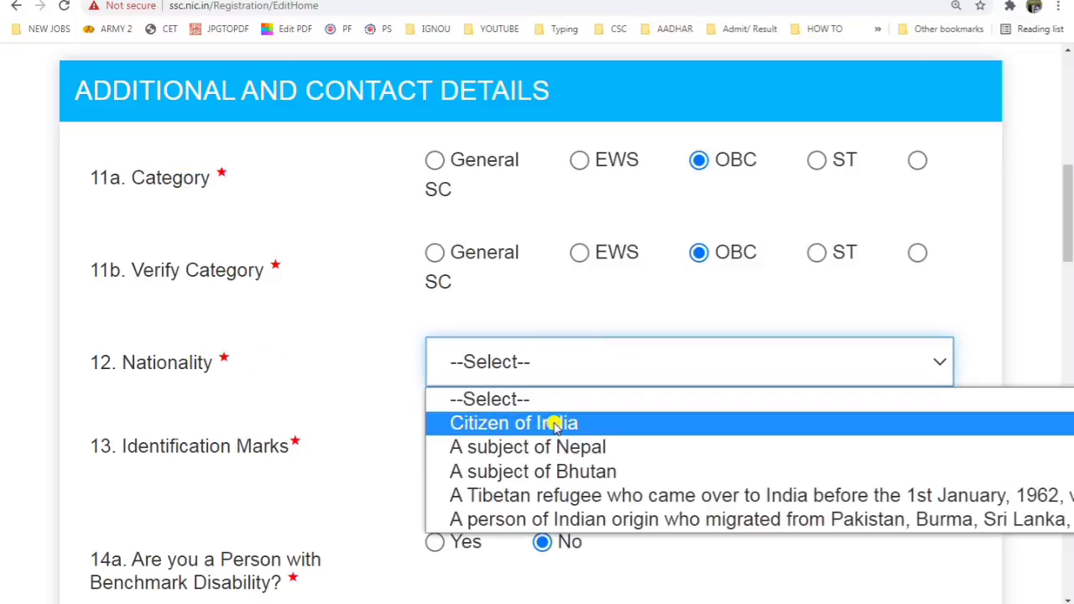
click(562, 423)
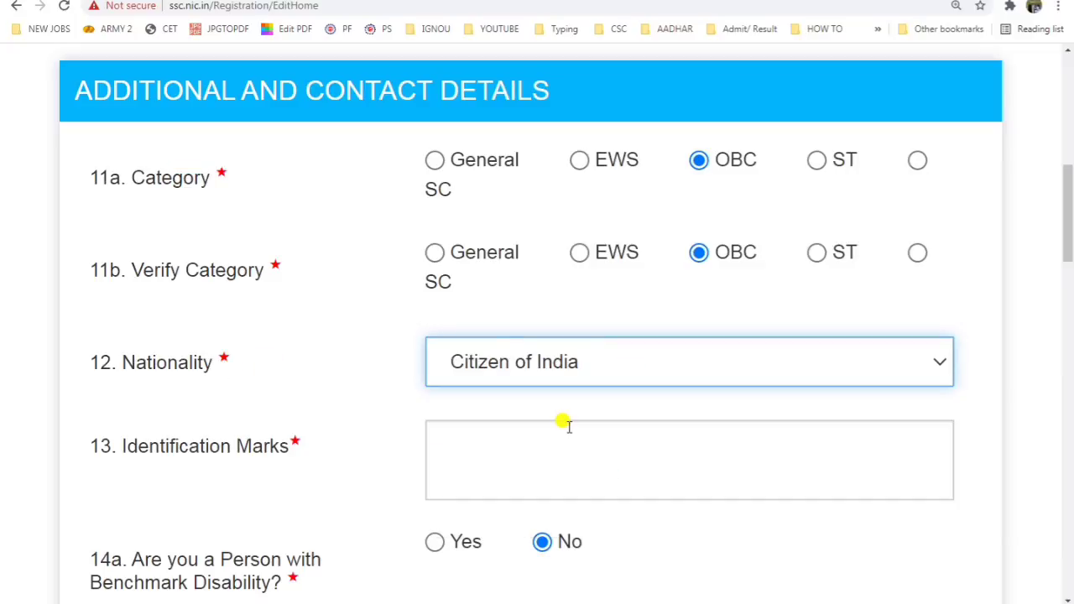
Step: Enter 'A MOLE ON THE FACE' as the identification mark
scroll(559, 423, down, 1)
click(629, 389)
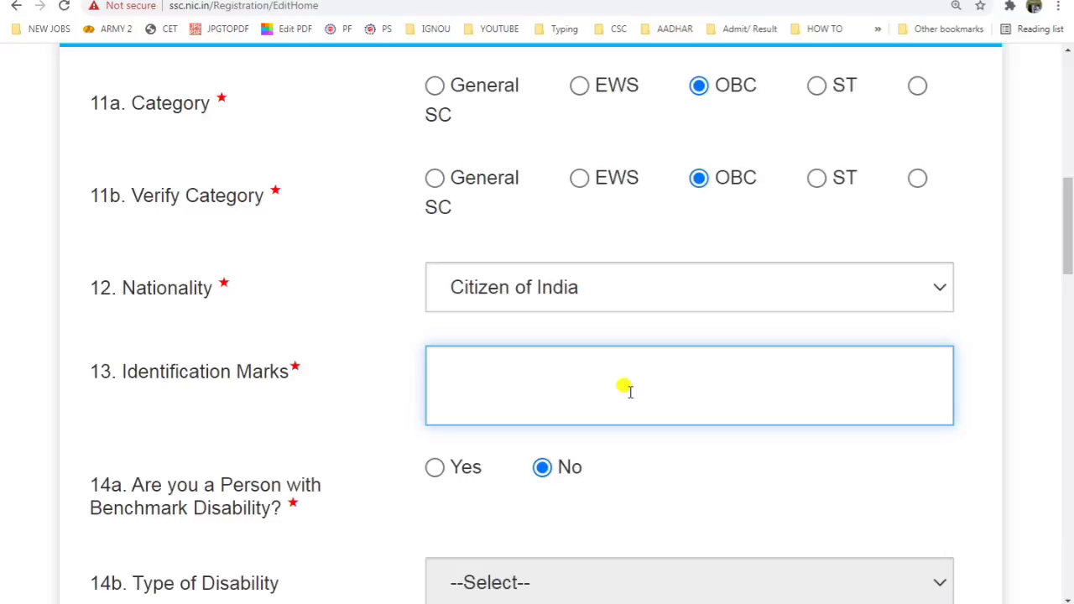
text(A MOLE)
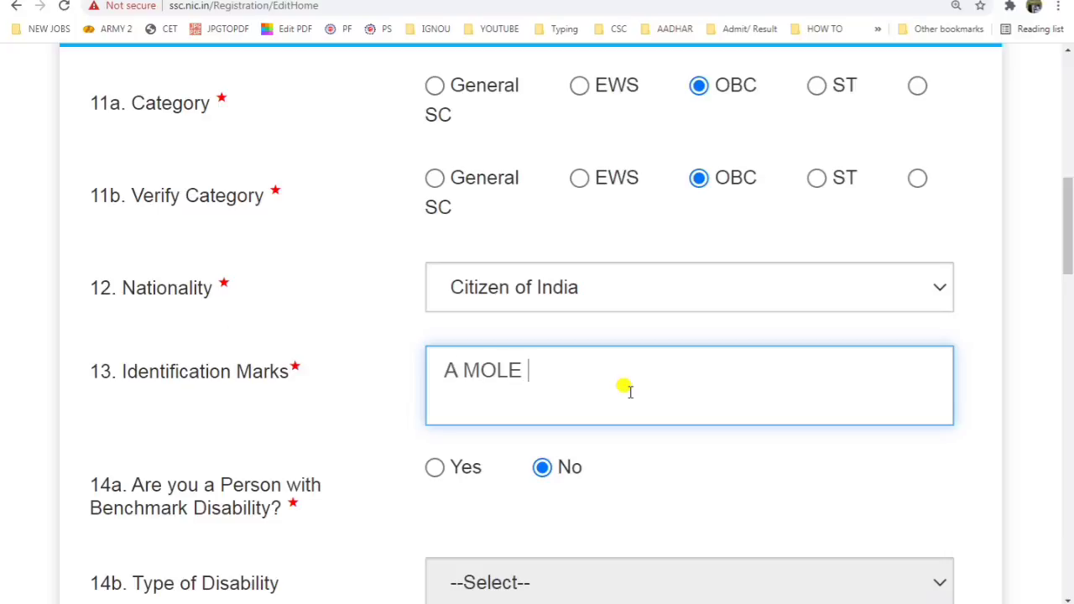
text( ON TH)
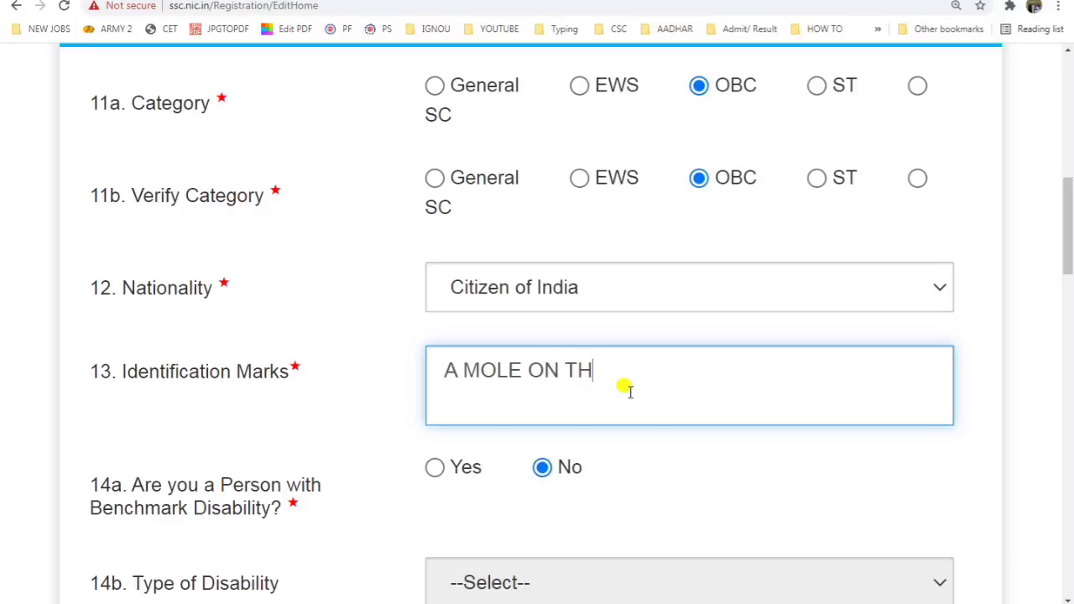
text(E FACE)
scroll(627, 388, down, 3)
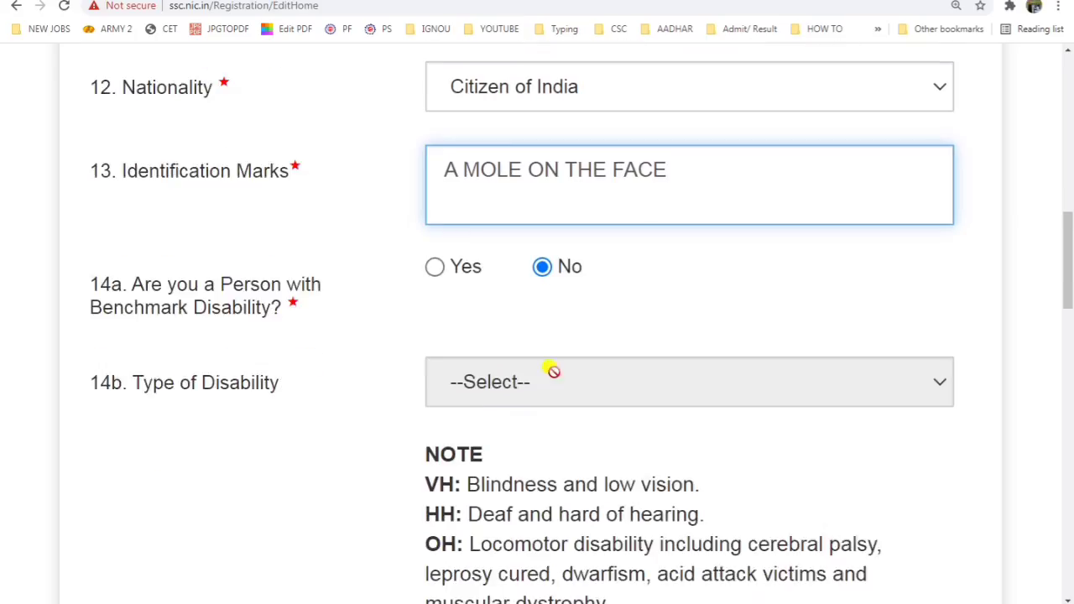
drag(98, 270, 325, 303)
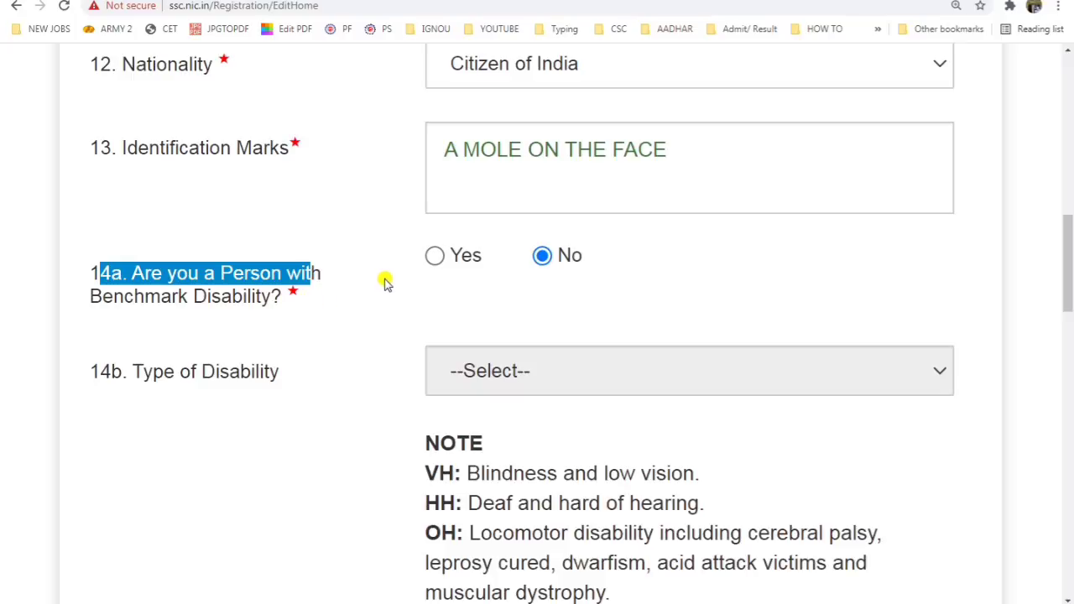
Step: Enter the street part of the permanent address, accepting the suggested entry
scroll(353, 352, down, 3)
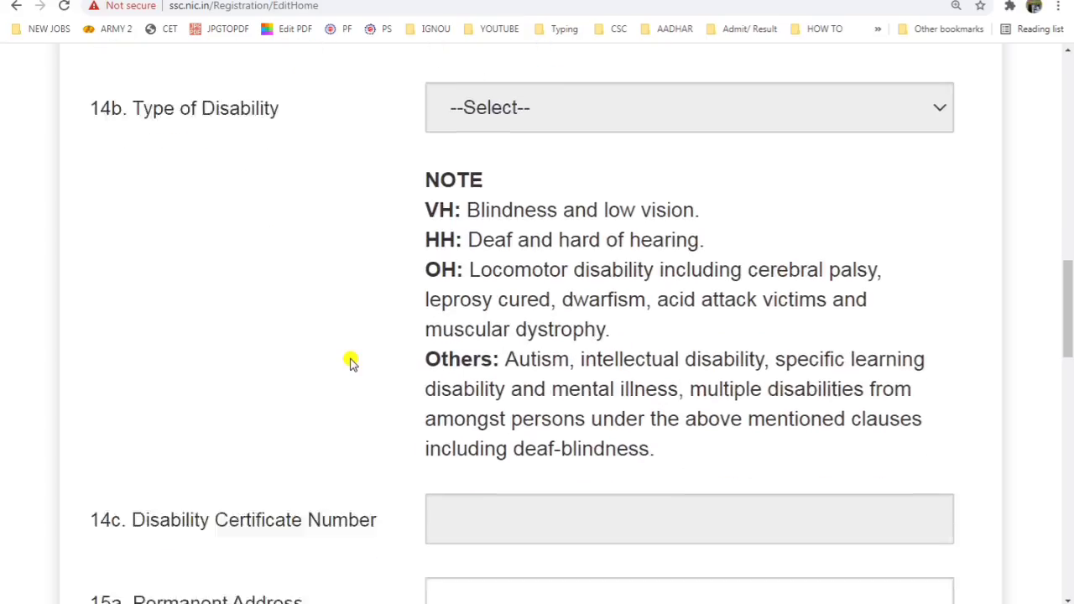
scroll(350, 361, down, 2)
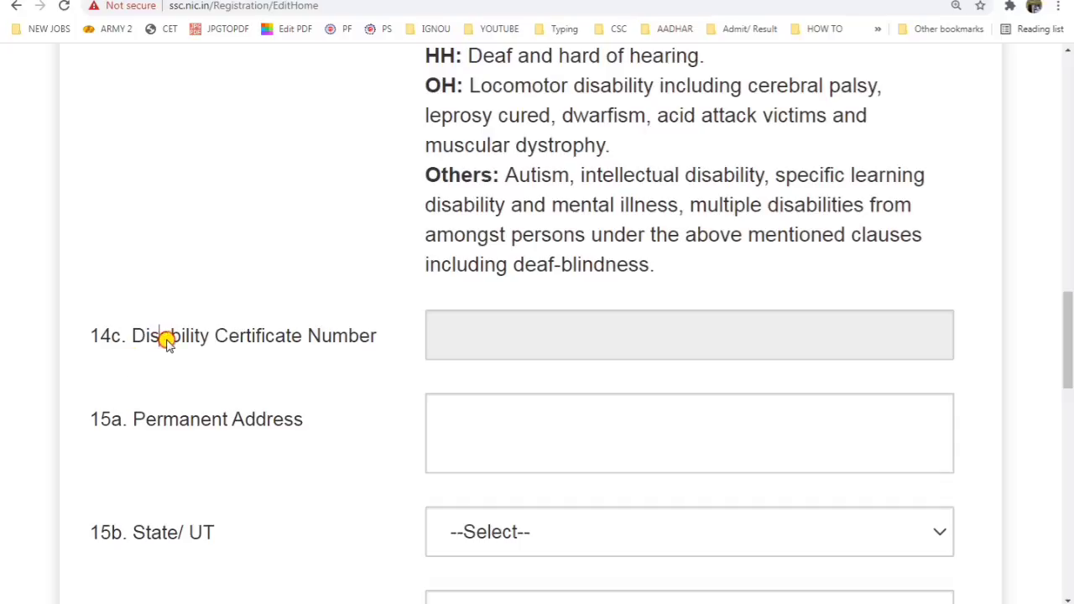
drag(160, 336, 290, 420)
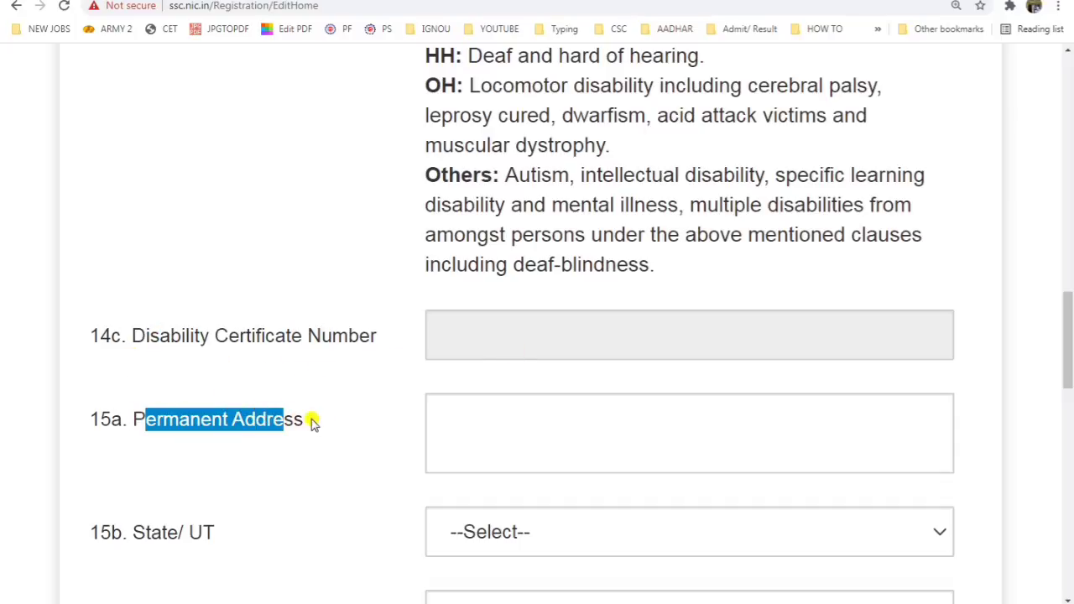
click(463, 431)
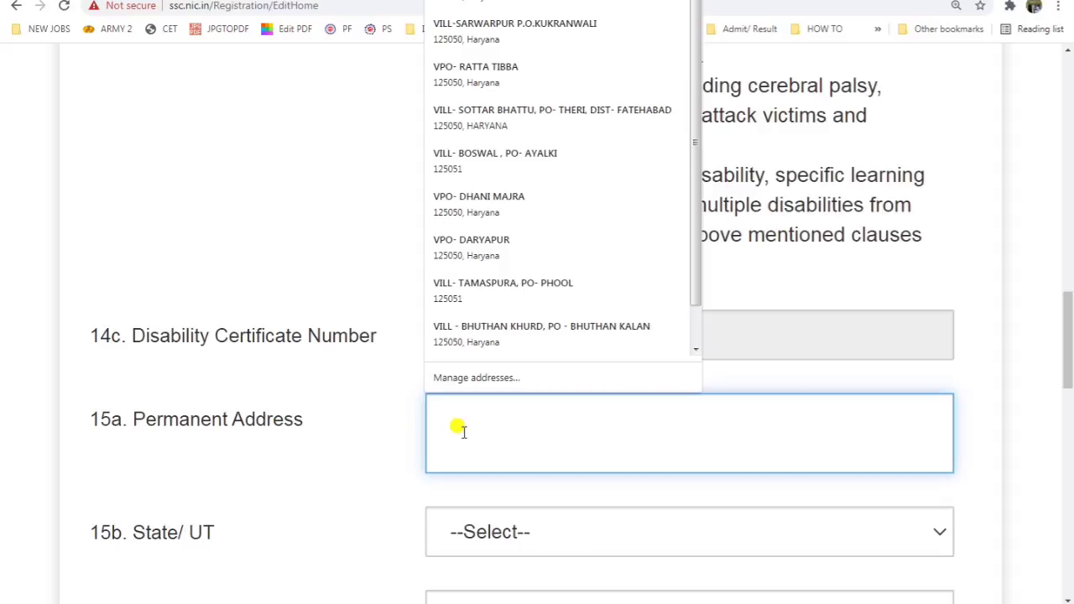
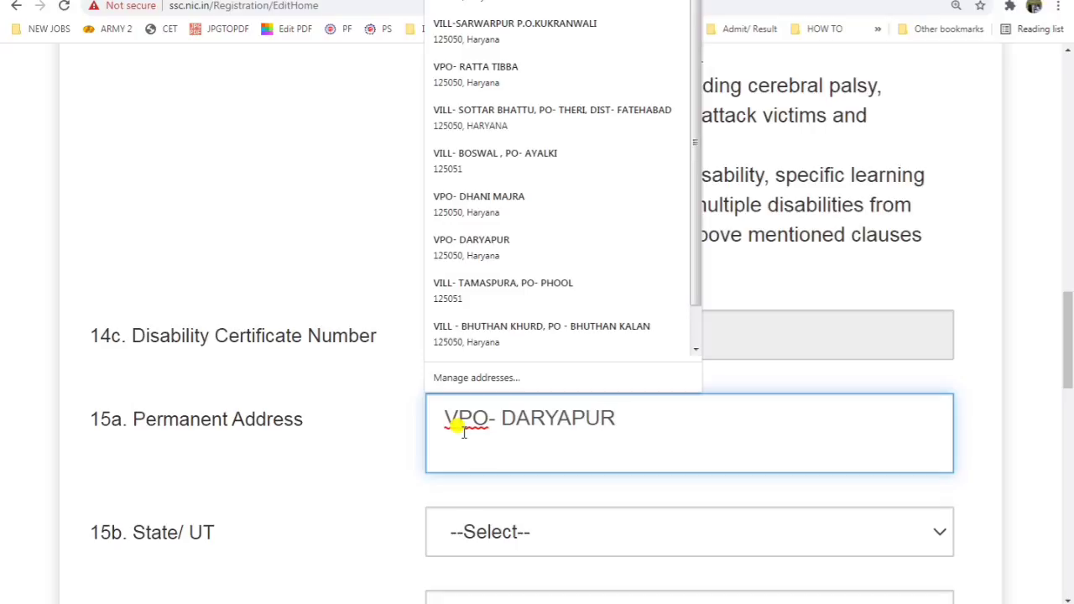
key(Return)
key(Tab)
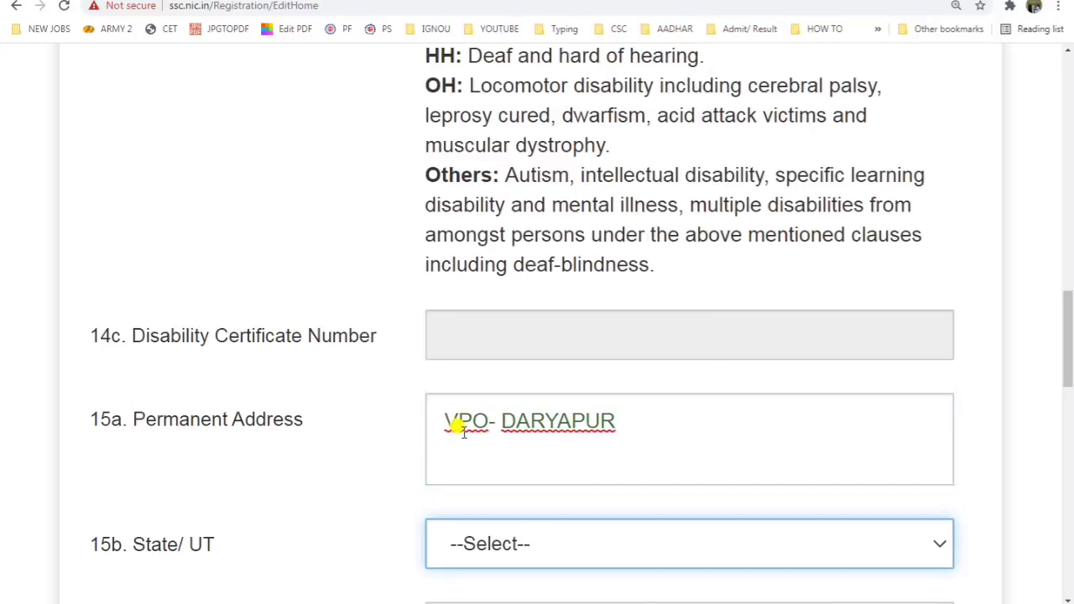
Step: Set the permanent address state to Haryana, district to Fatehabad, and enter the PIN code
key(h)
scroll(467, 437, down, 2)
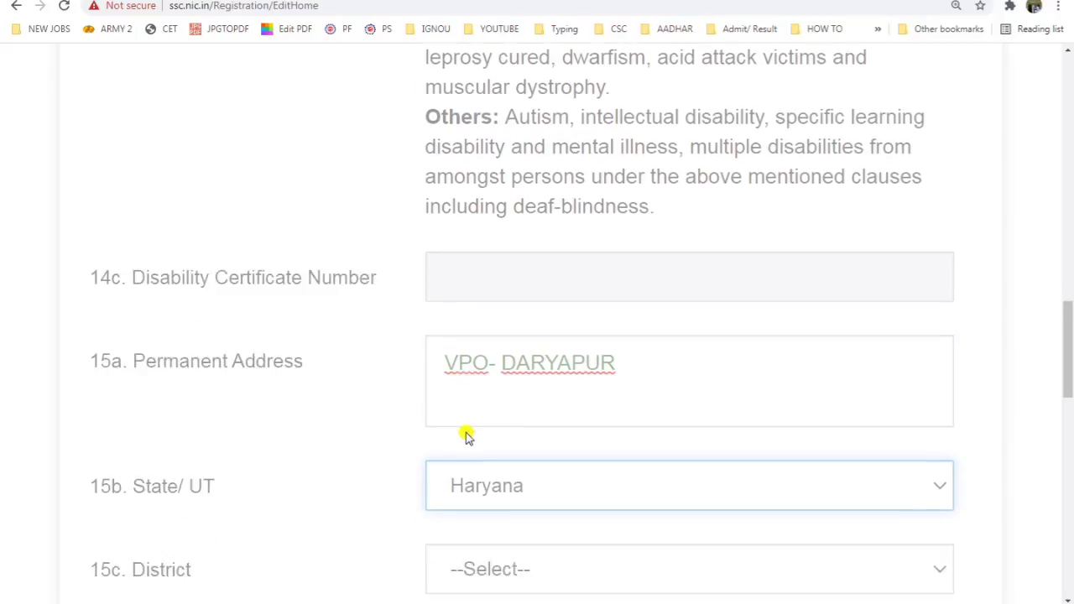
click(472, 463)
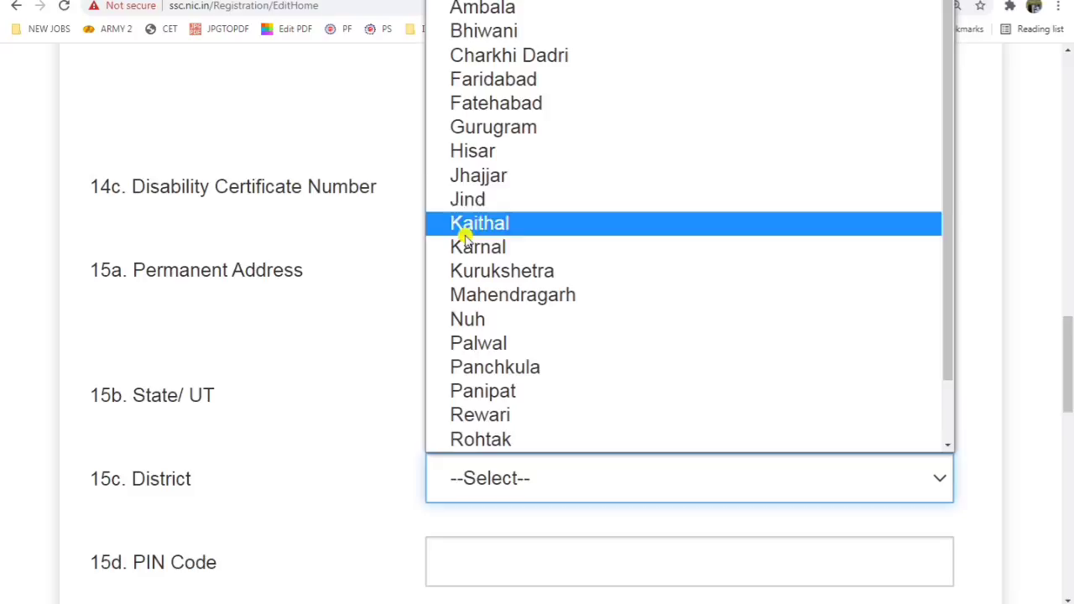
click(512, 102)
scroll(472, 300, down, 4)
click(468, 266)
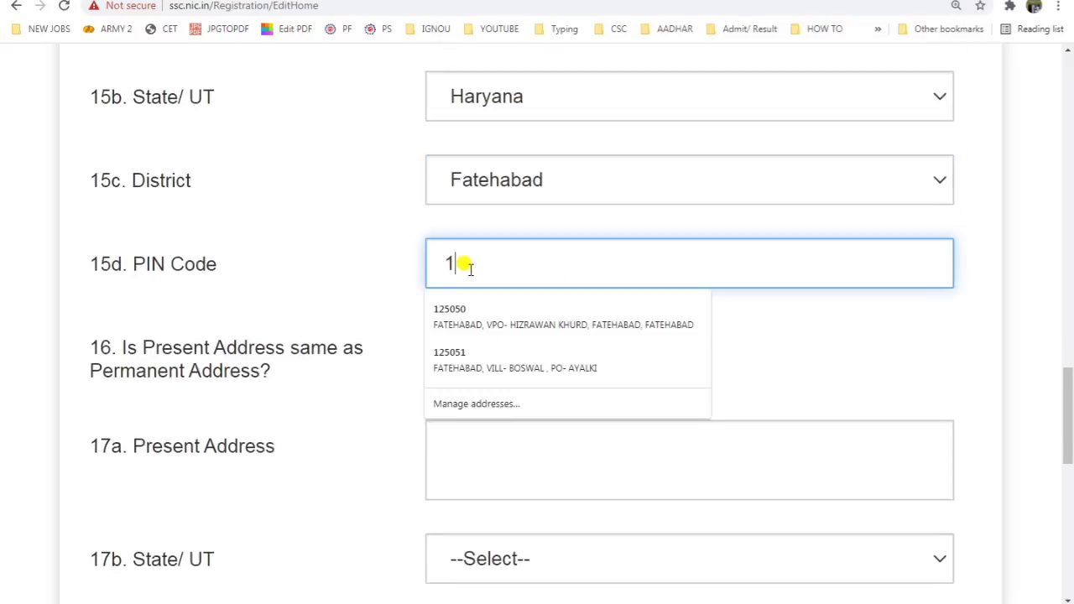
text(125050)
click(120, 228)
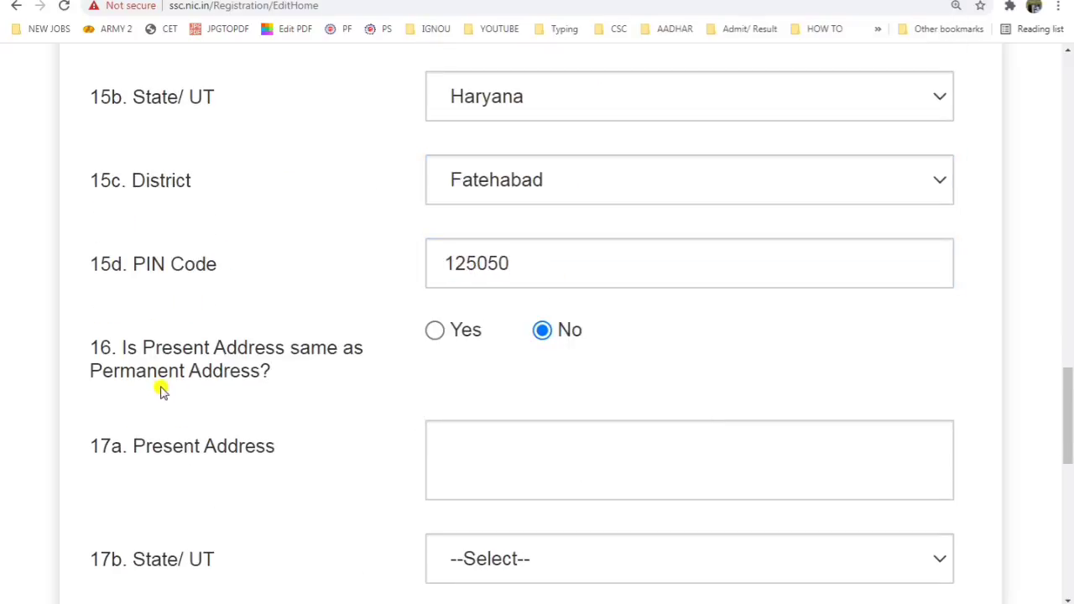
Step: Mark the present address as the same as permanent (Yes for question 16) and save
drag(188, 364, 315, 352)
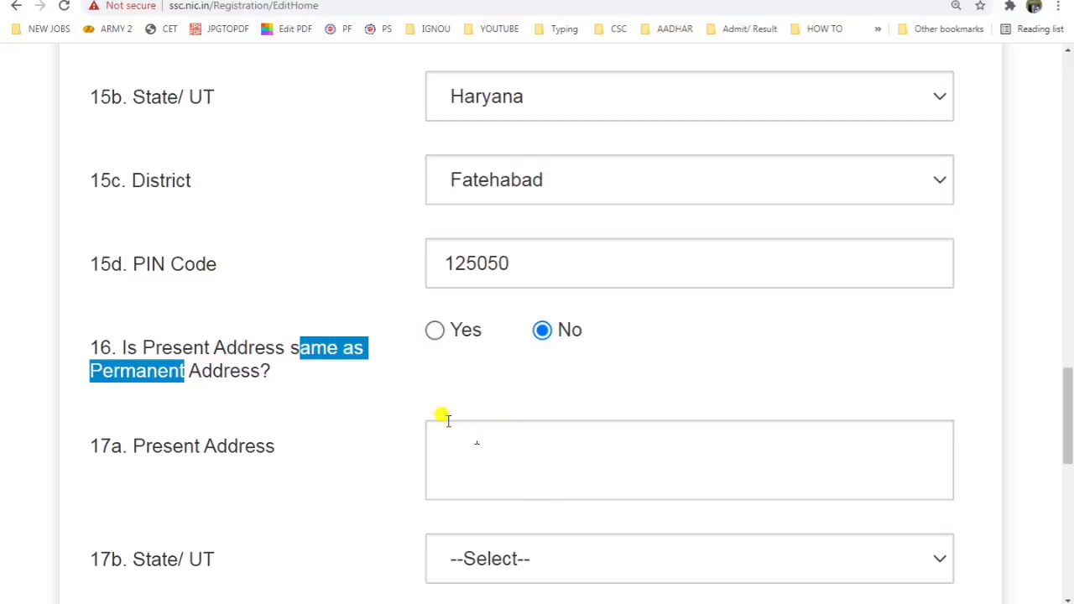
click(435, 331)
scroll(535, 445, down, 4)
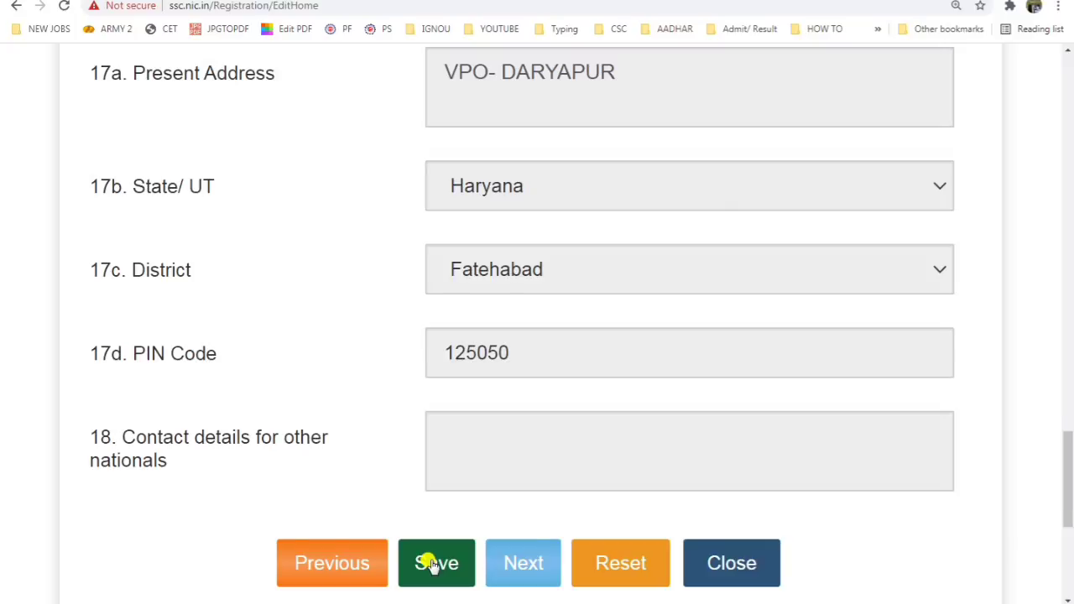
scroll(432, 564, up, 16)
scroll(436, 562, down, 18)
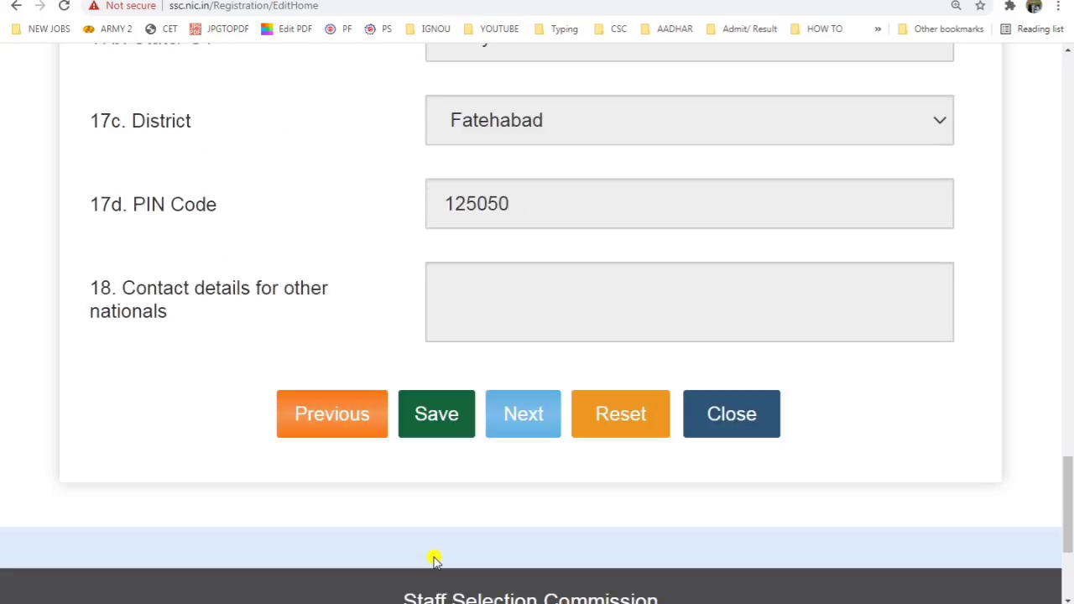
click(437, 415)
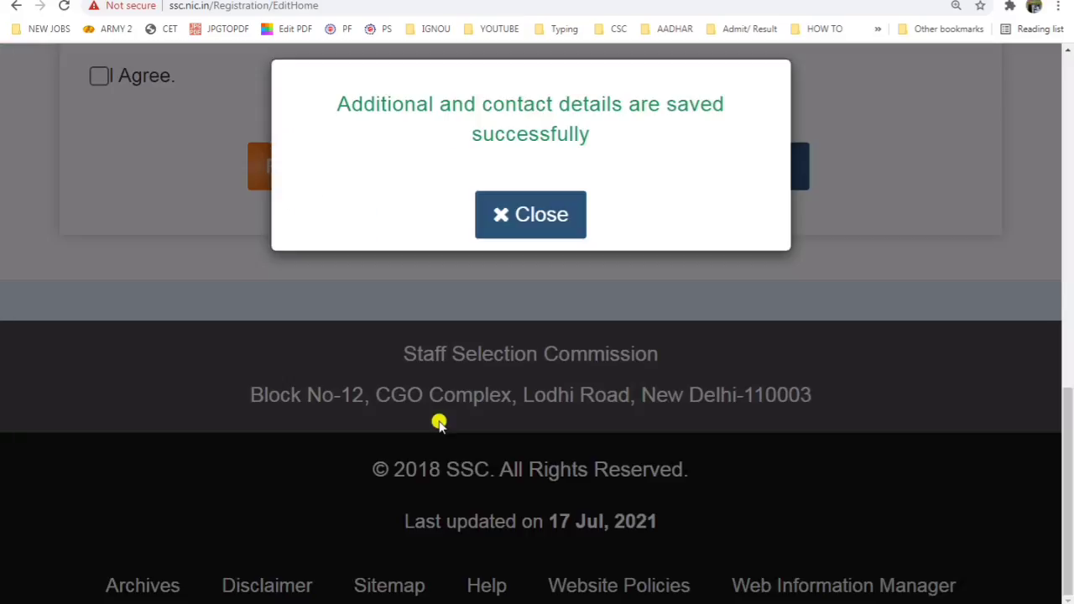
Step: Dismiss the save confirmation and tick I Agree on the declaration
click(534, 204)
scroll(583, 271, up, 5)
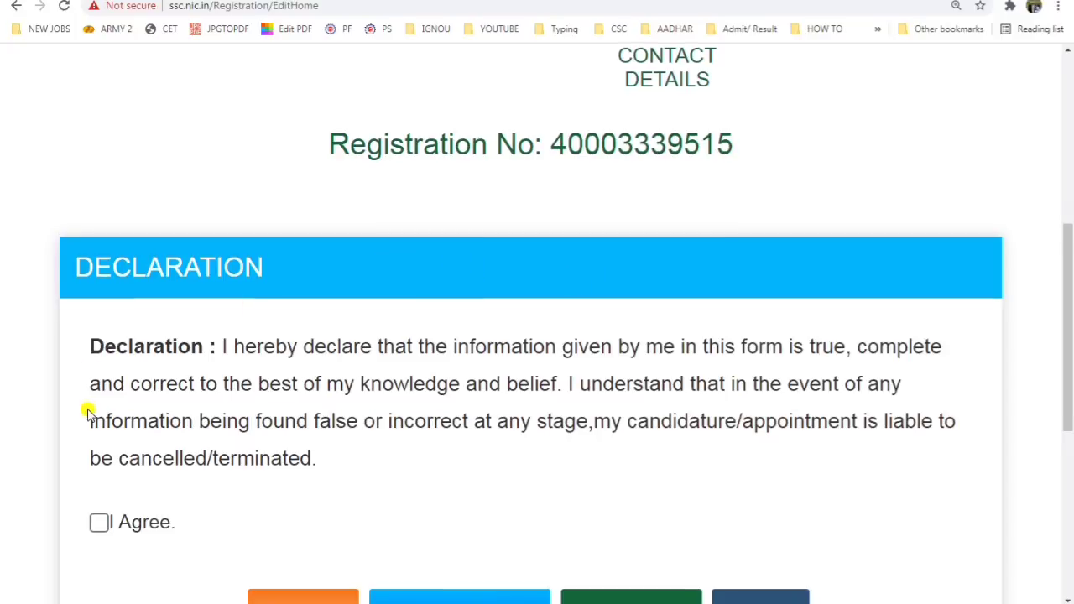
scroll(88, 412, down, 2)
click(98, 377)
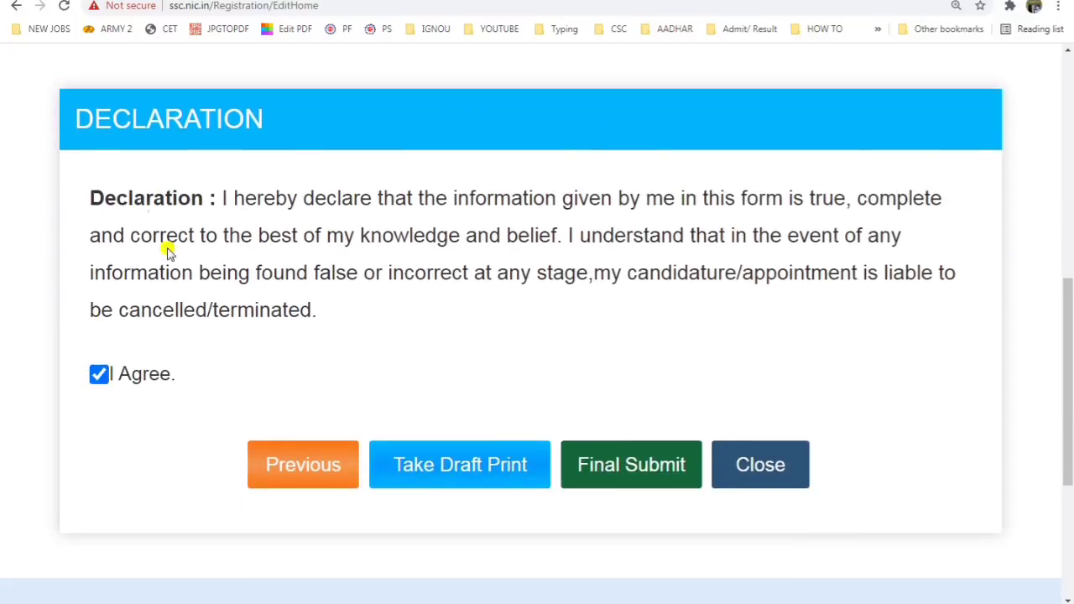
Step: Generate the draft print PDF, review it, then return to the EditHome form tab
click(450, 477)
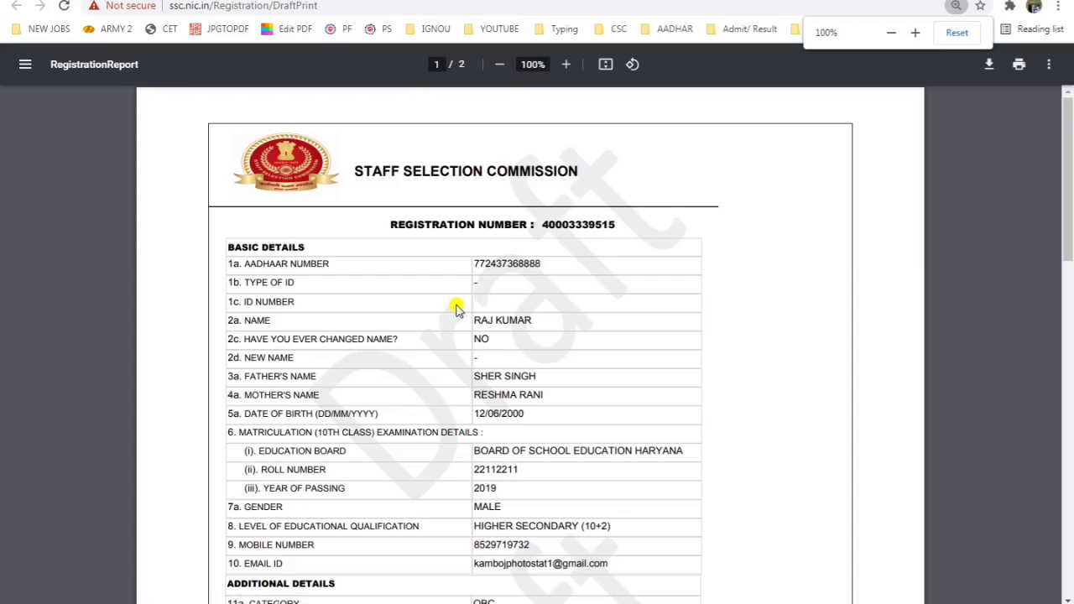
scroll(457, 308, up, 5)
scroll(457, 309, down, 8)
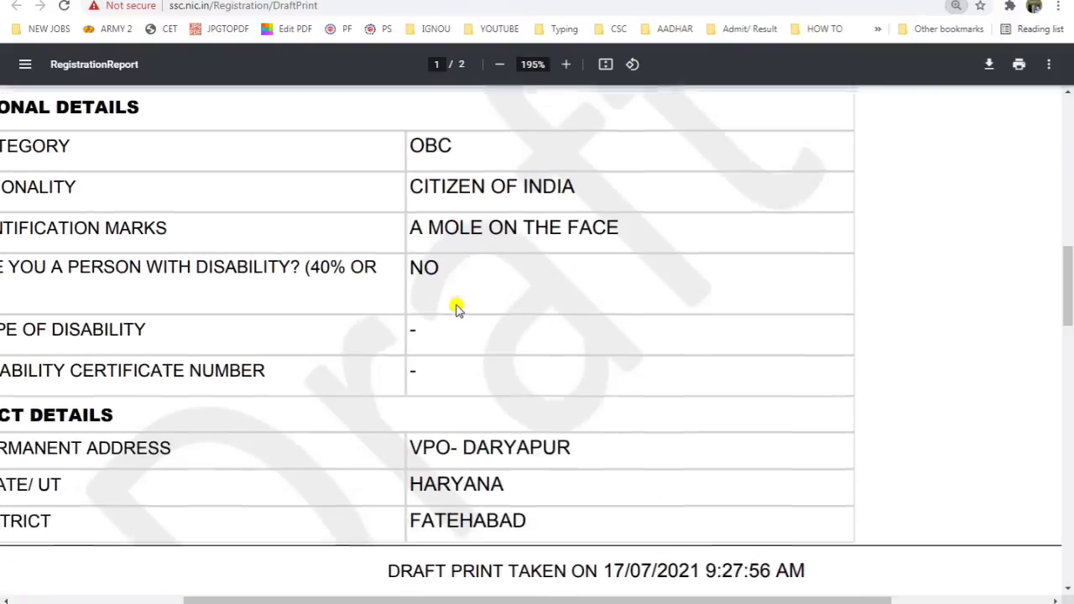
scroll(456, 309, down, 5)
scroll(456, 309, down, 5)
click(421, 0)
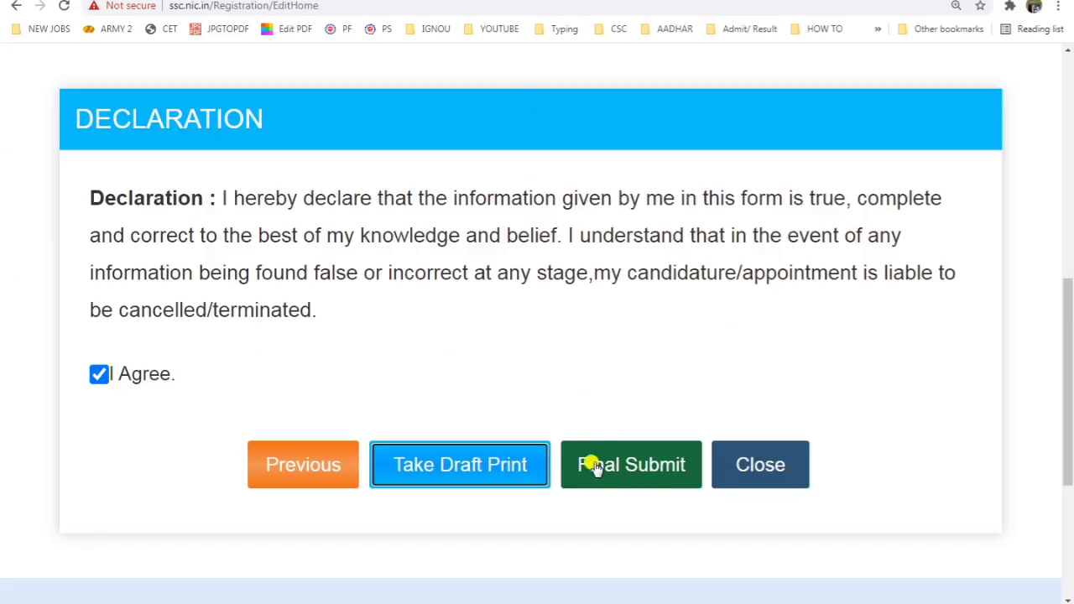
Step: Start Final Submit, select the code in Gmail's 'OTP For SSC Registration' email, then go to the Email OTP box
click(632, 475)
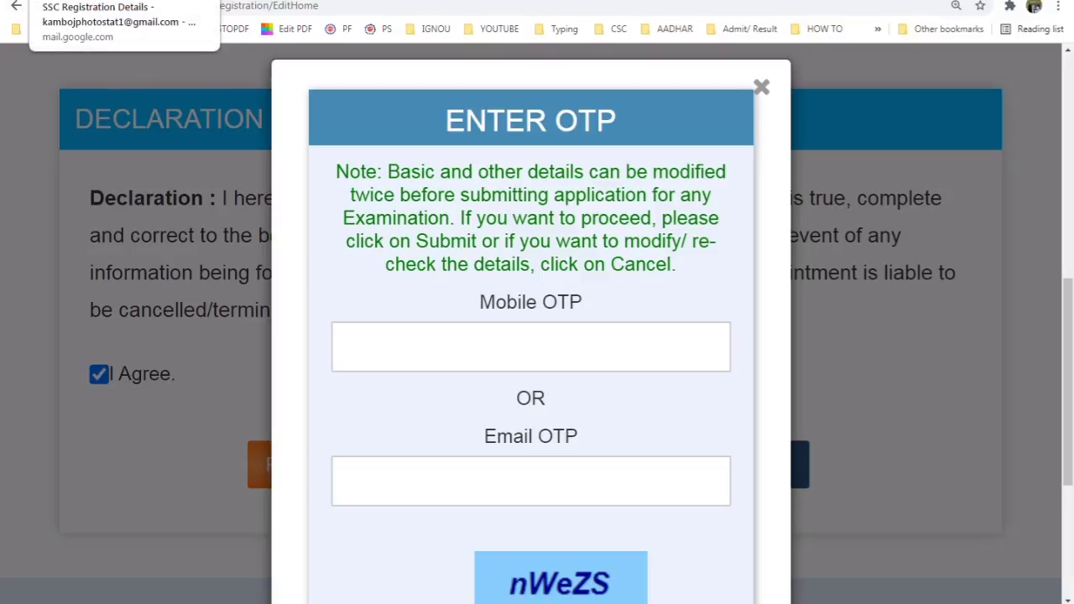
click(117, 1)
click(137, 225)
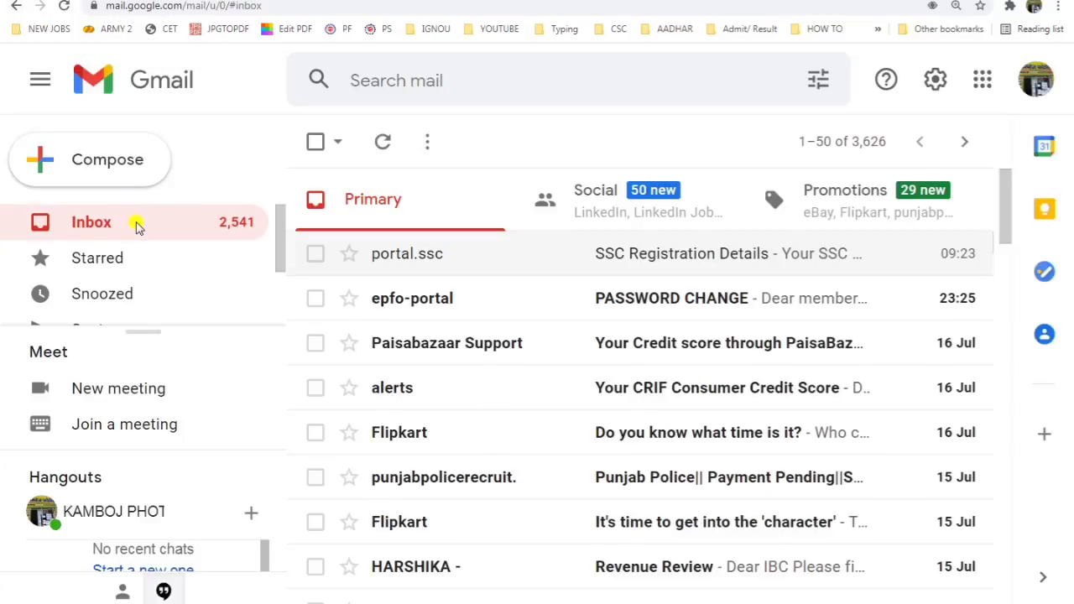
click(662, 254)
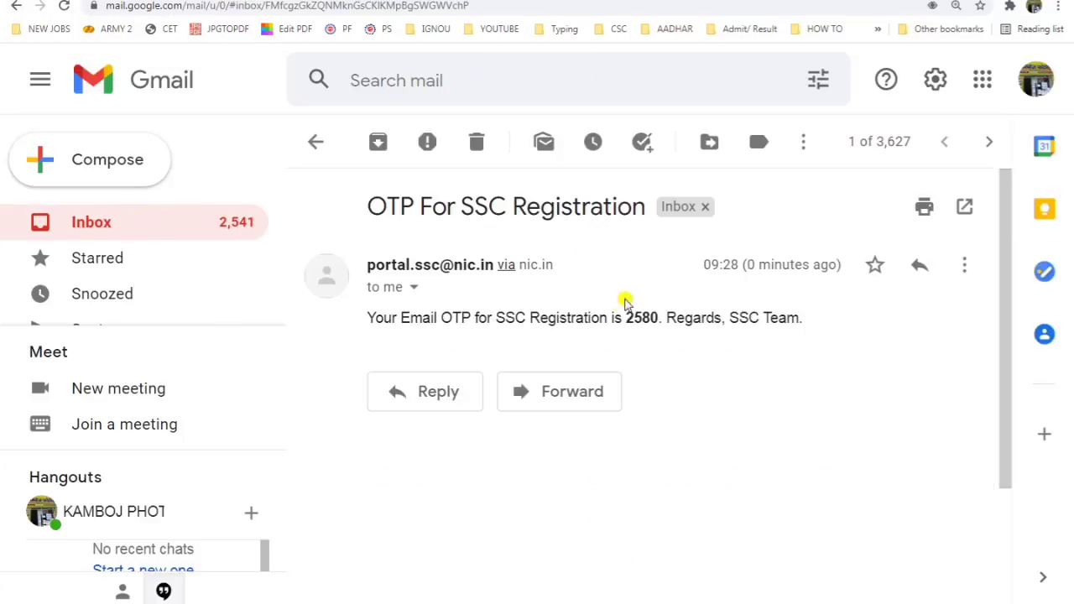
drag(622, 317, 666, 317)
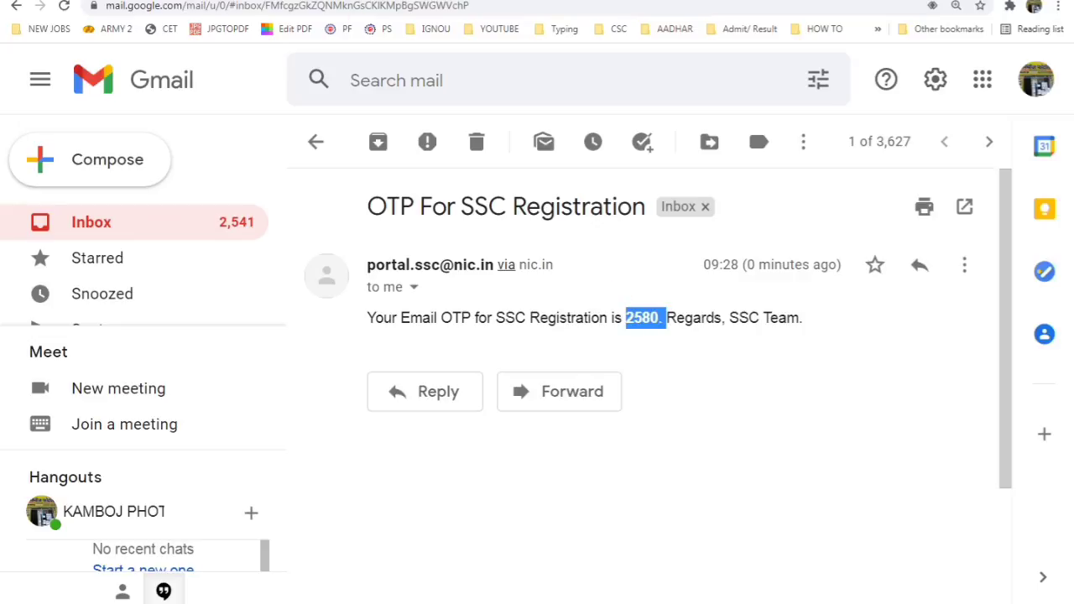
key(ctrl+Tab)
click(597, 340)
click(647, 456)
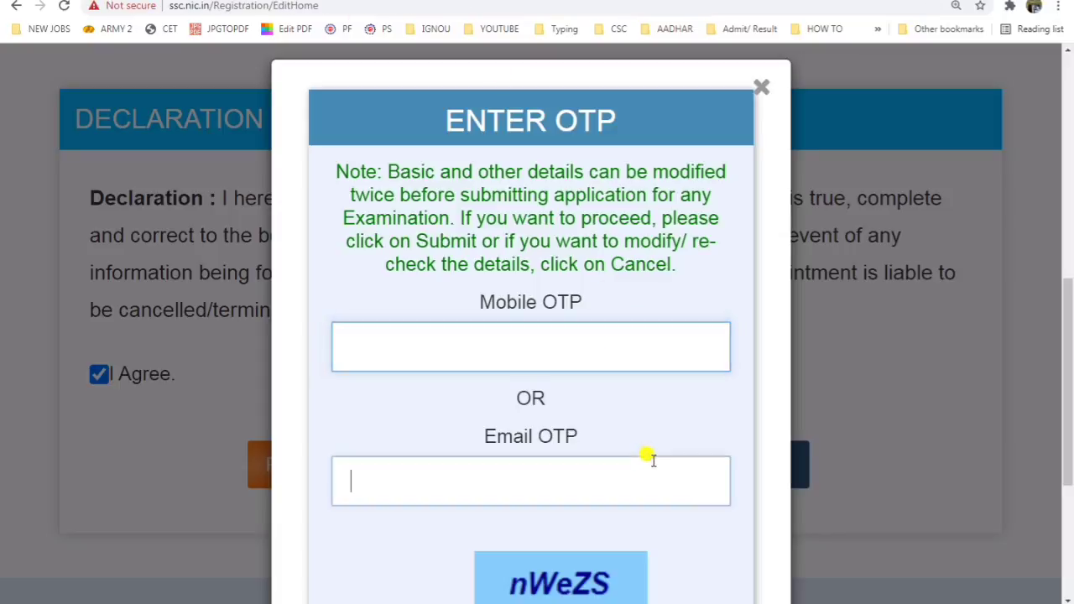
Step: Fill in the captcha text alongside the email OTP and submit the Enter OTP dialog
scroll(618, 355, down, 3)
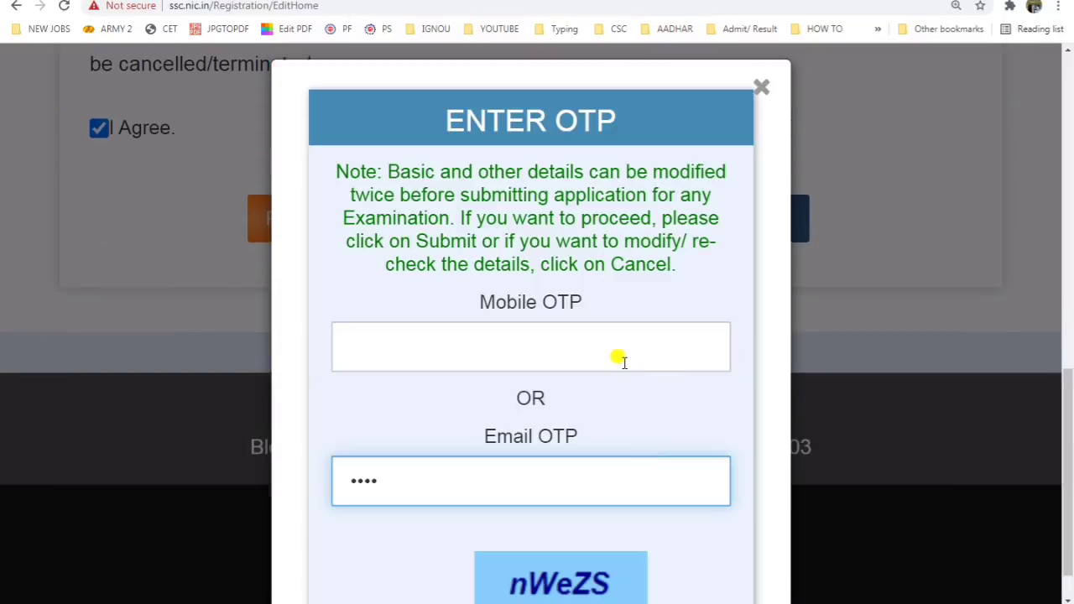
key(ctrl+minus)
click(610, 530)
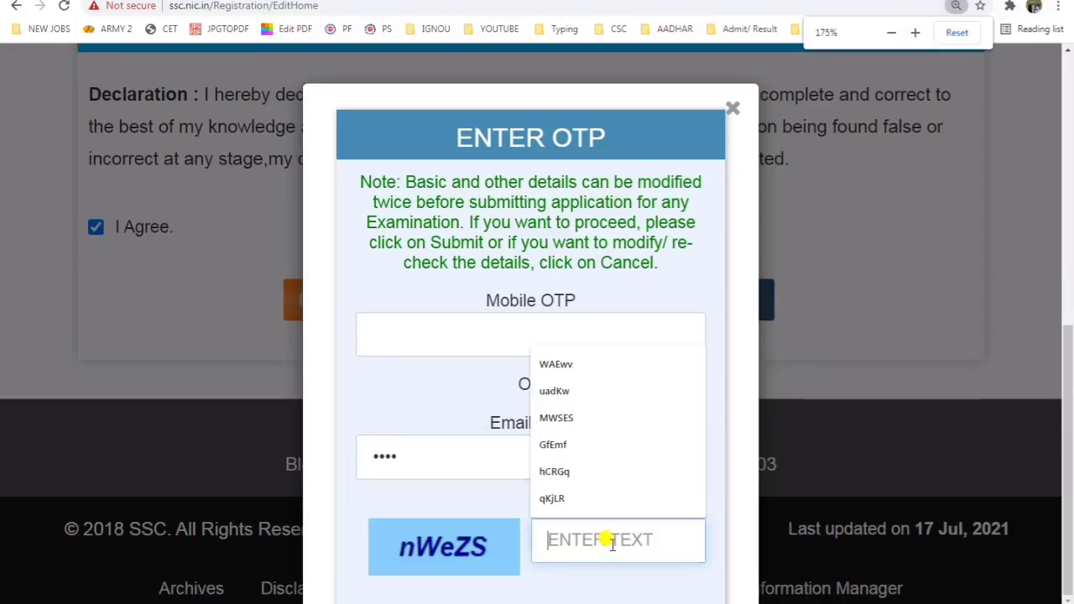
text(n)
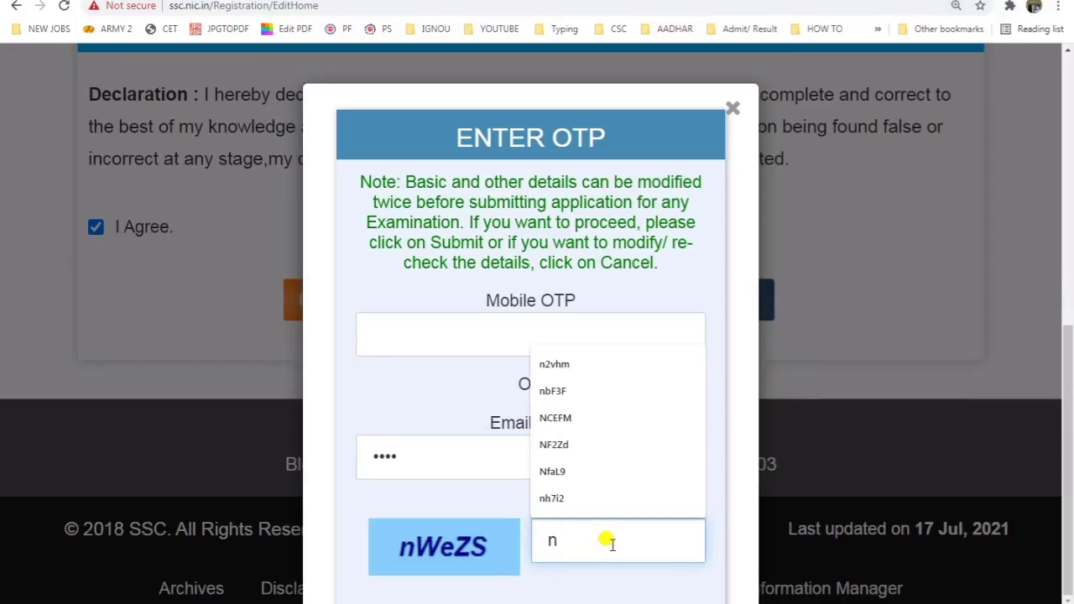
text(W)
text(e)
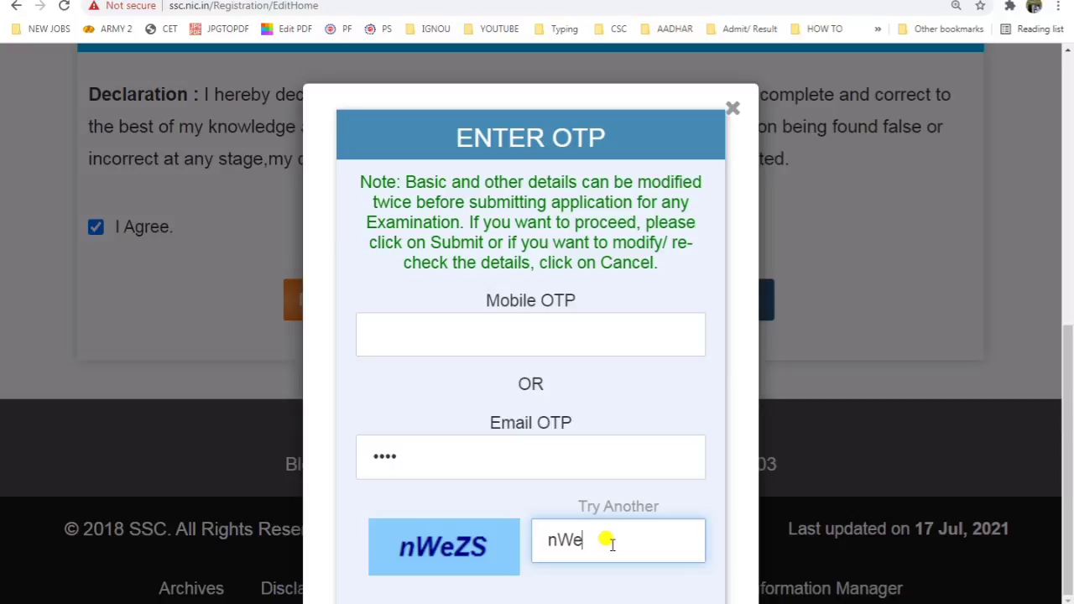
text(ZS)
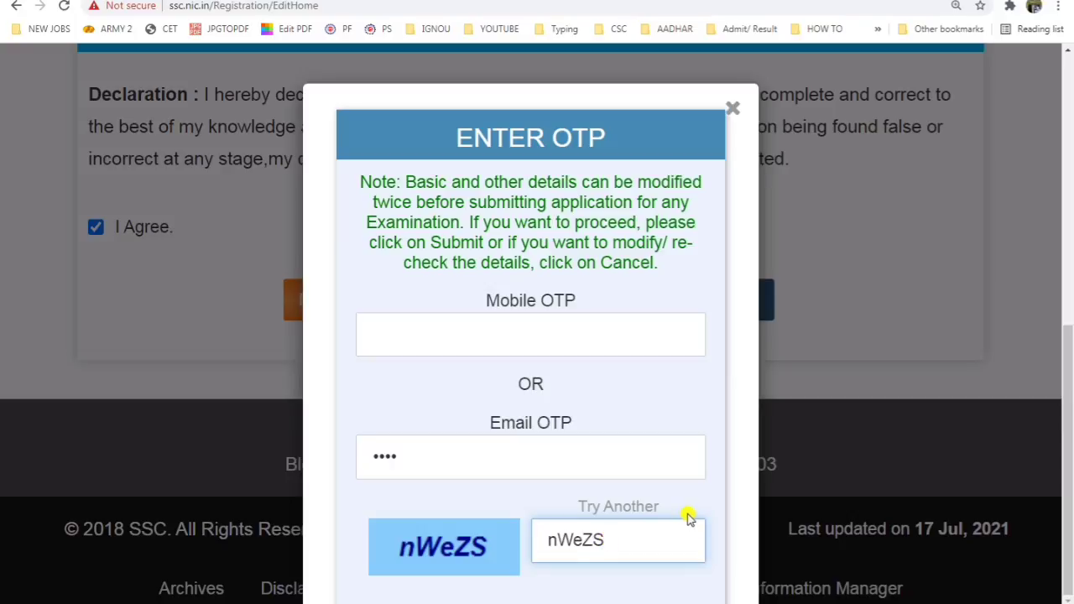
key(ctrl+minus)
click(492, 560)
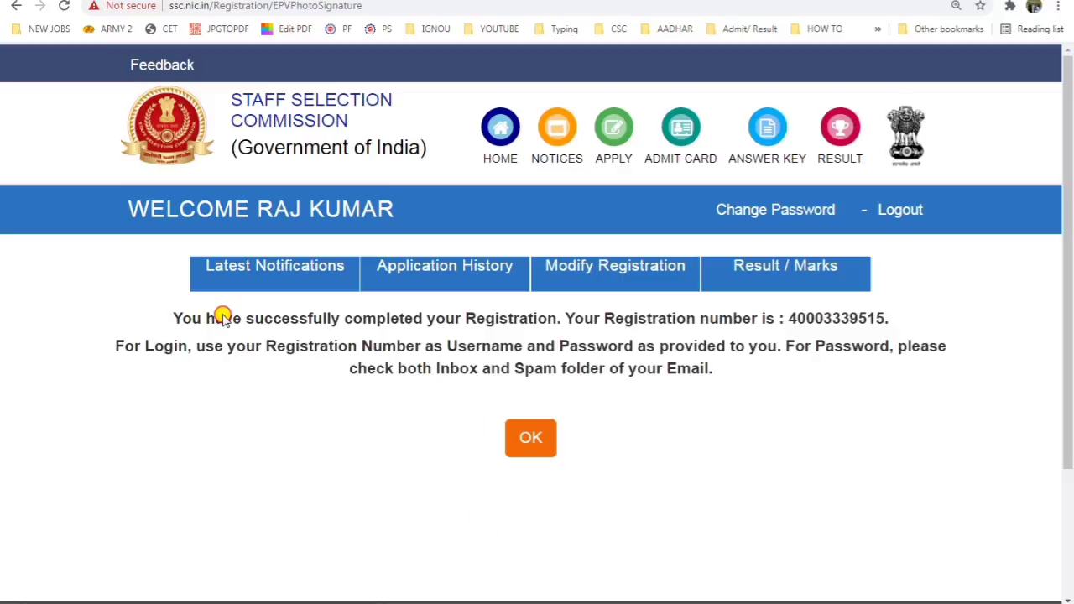
Step: Read the successful registration message and acknowledge it with OK to reach the portal
drag(221, 318, 441, 319)
key(ctrl+plus)
key(ctrl+plus)
scroll(420, 340, down, 2)
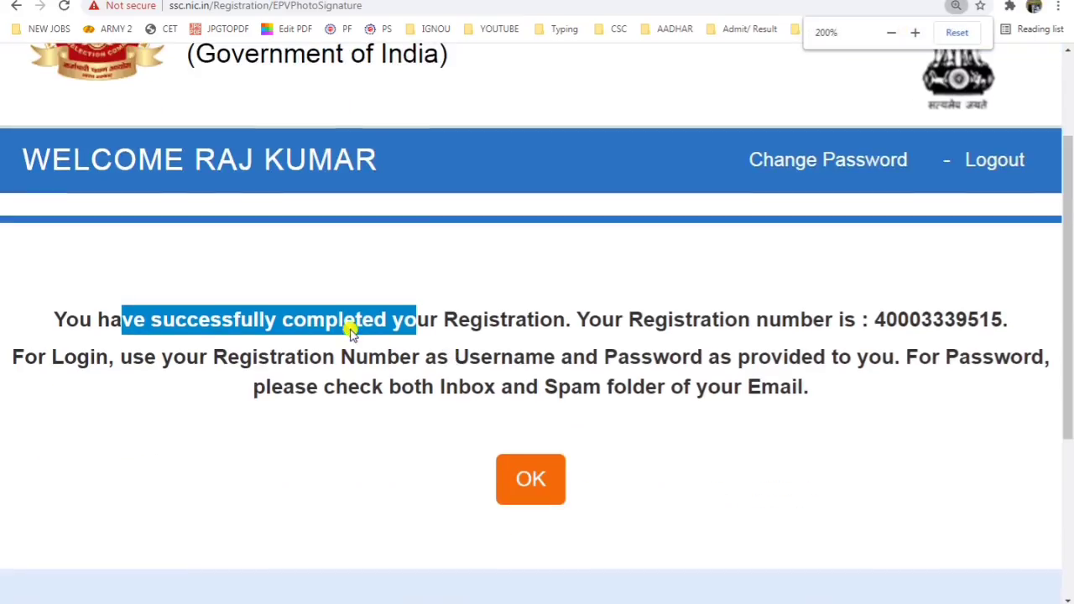
click(369, 327)
click(538, 491)
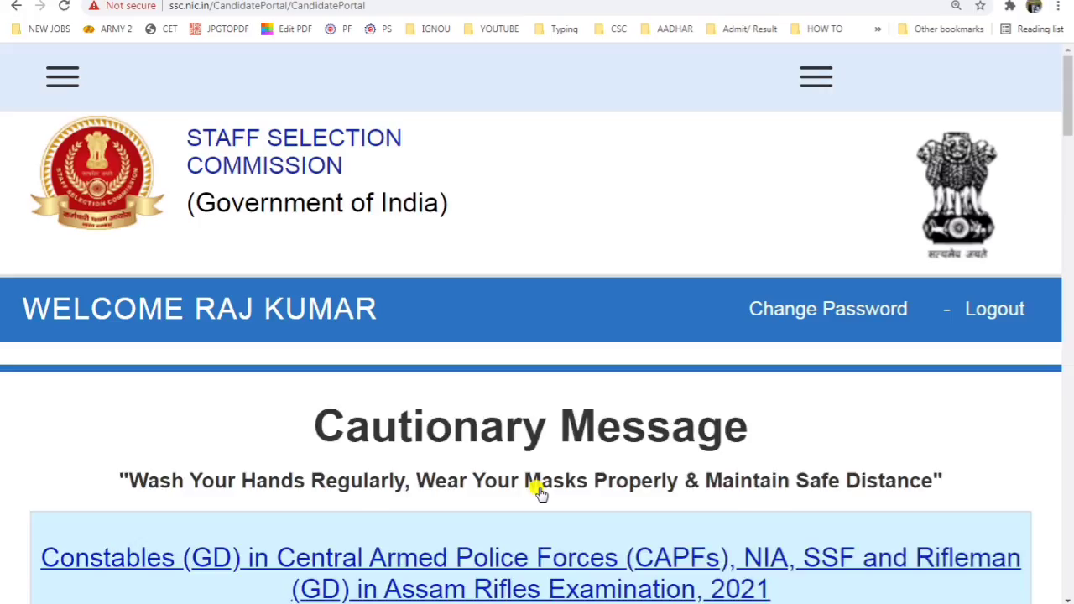
Step: Find the Constables (GD) 2021 exam card under Latest Notifications, zoomed to 200%
scroll(420, 432, down, 2)
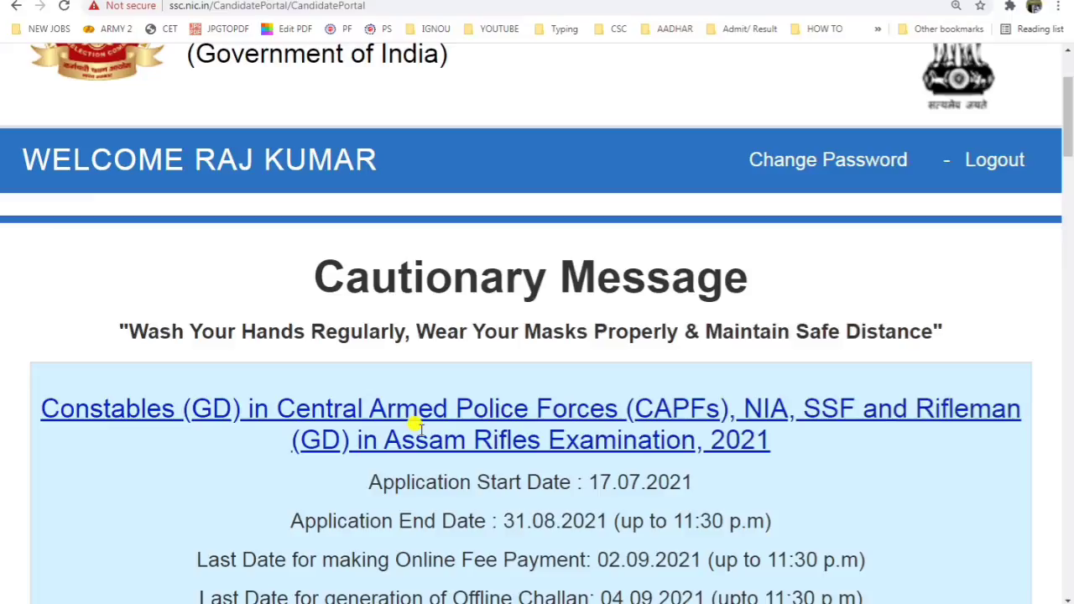
key(ctrl+minus)
key(ctrl+minus)
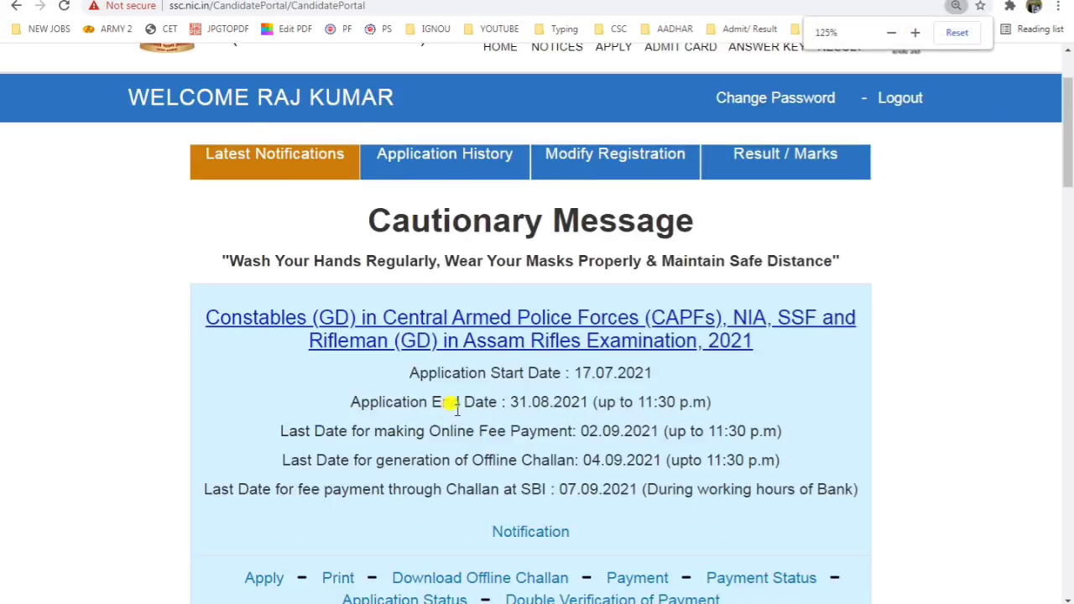
scroll(455, 411, down, 5)
scroll(455, 412, down, 5)
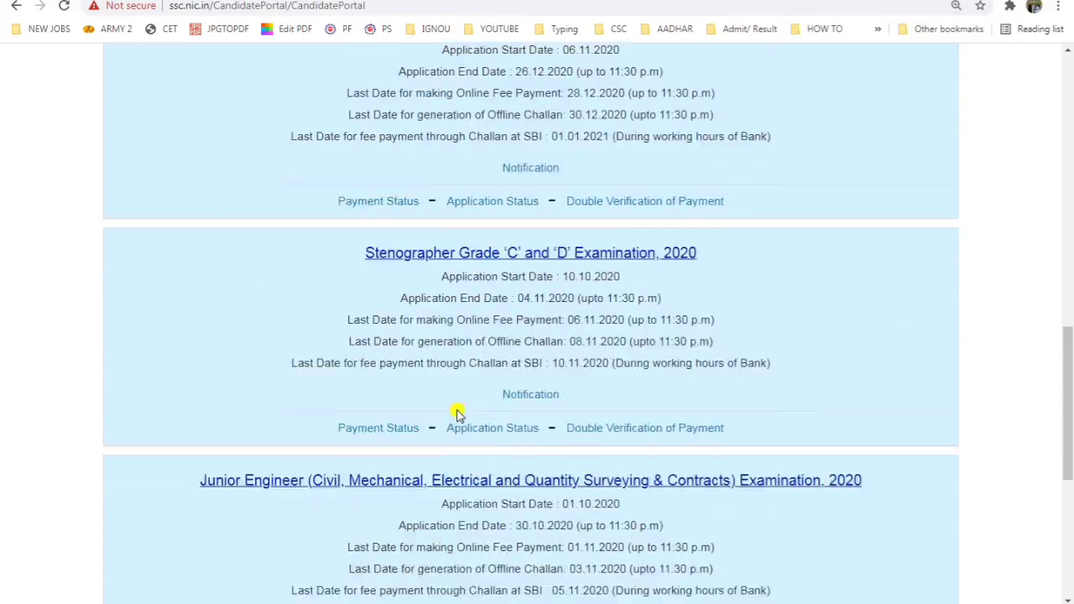
scroll(456, 413, up, 12)
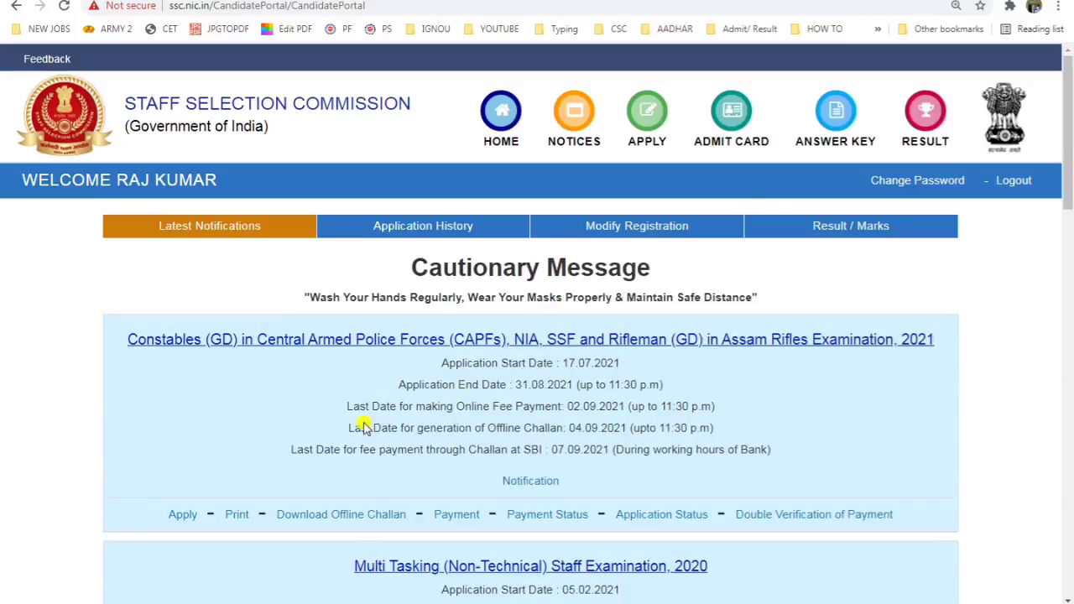
scroll(302, 432, down, 2)
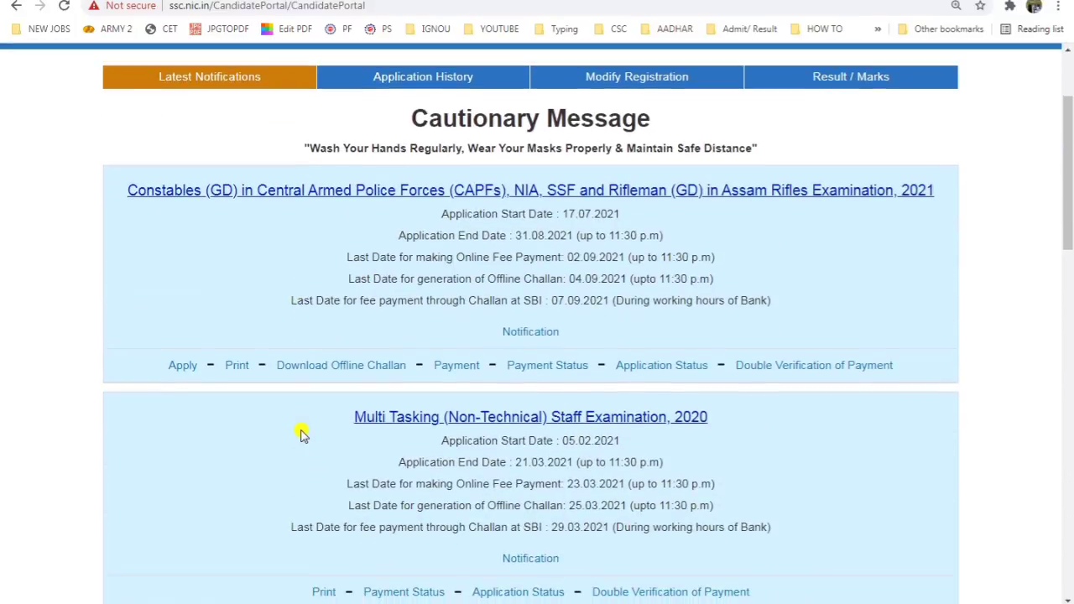
key(ctrl+plus)
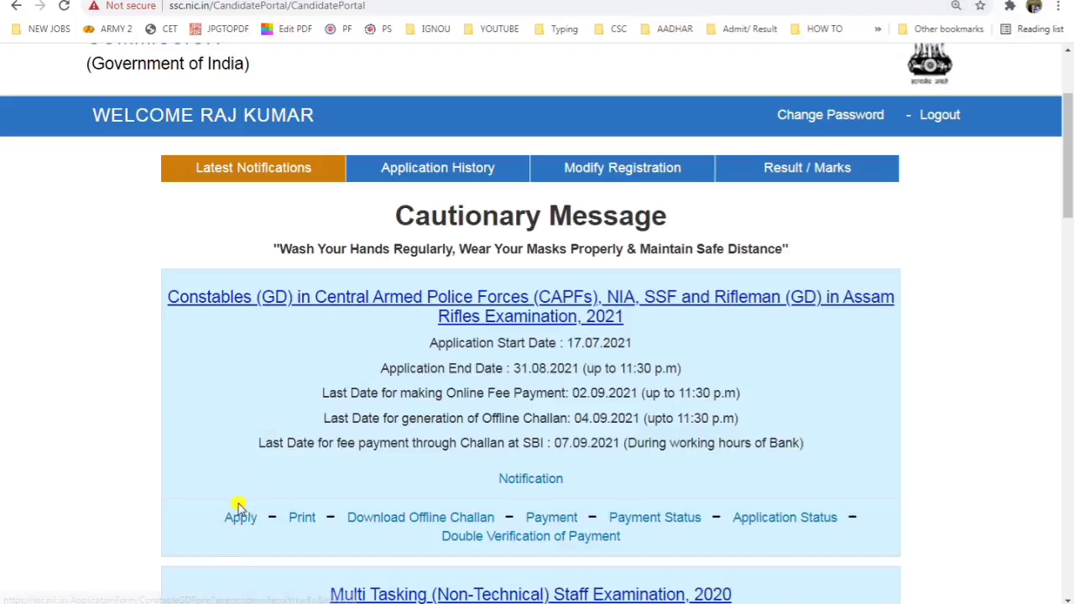
key(ctrl+plus)
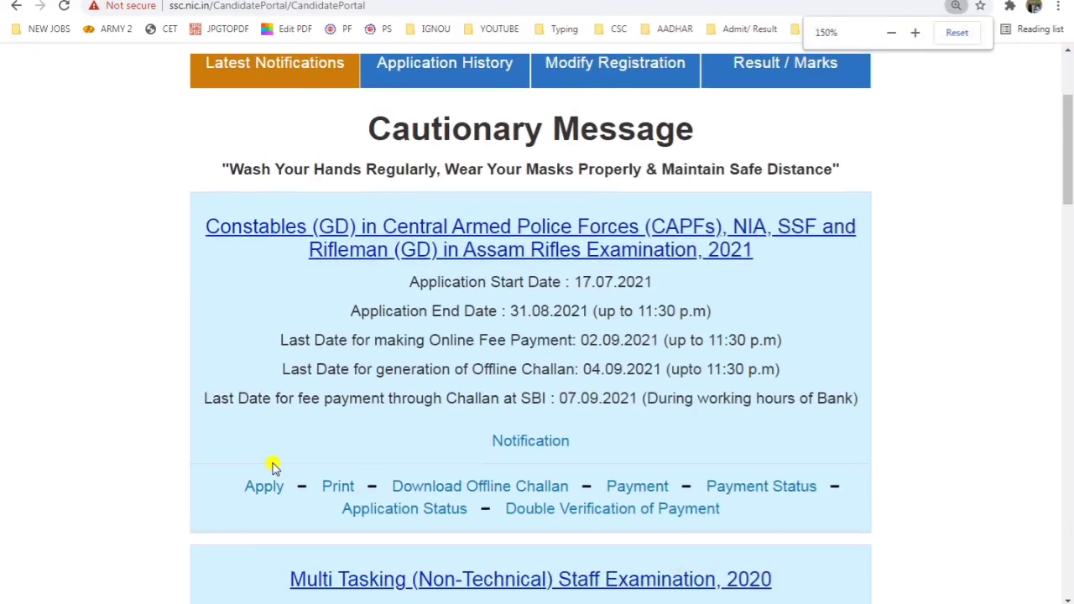
drag(206, 221, 526, 239)
click(689, 236)
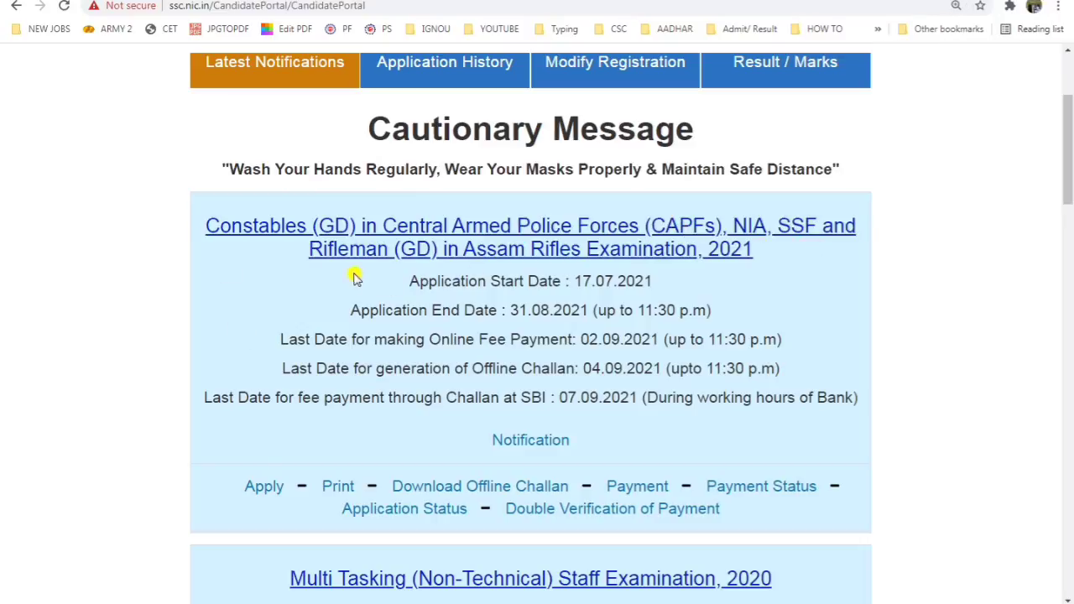
drag(496, 248, 653, 248)
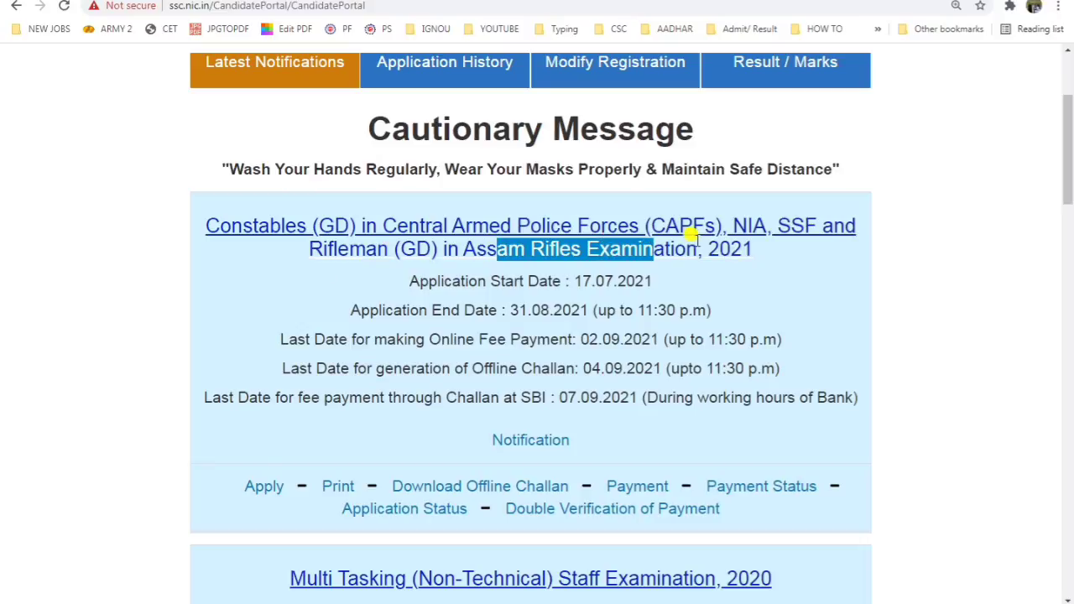
key(ctrl+plus)
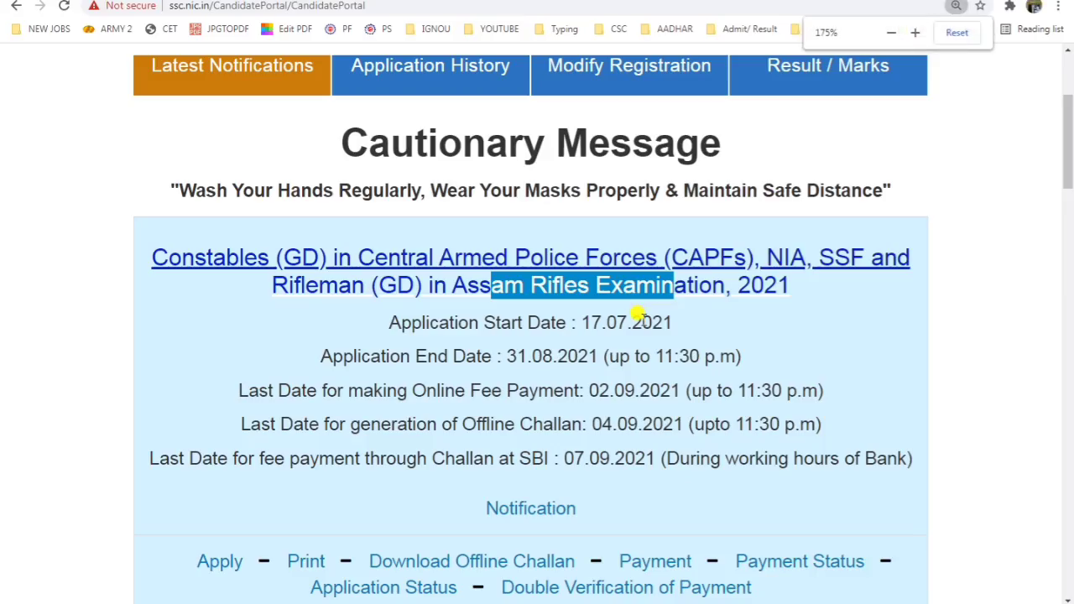
key(ctrl+plus)
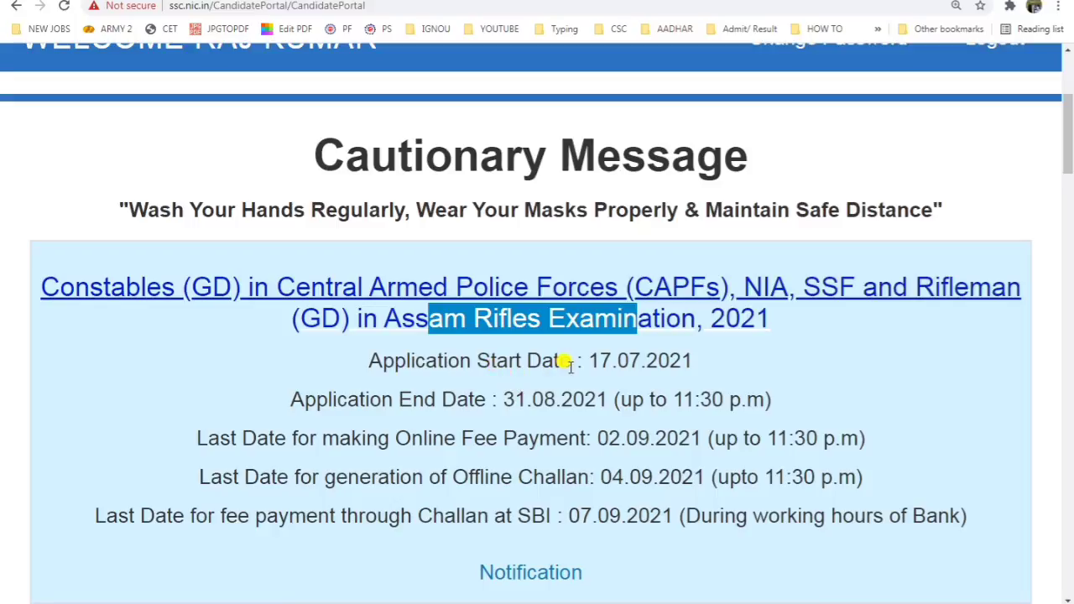
Step: Check dates 17.07.2021–31.08.2021, fee deadlines 02.09.2021/04.09.2021, then open the Constables (GD) 2021 application
drag(575, 362, 682, 362)
drag(527, 400, 631, 401)
scroll(571, 444, down, 3)
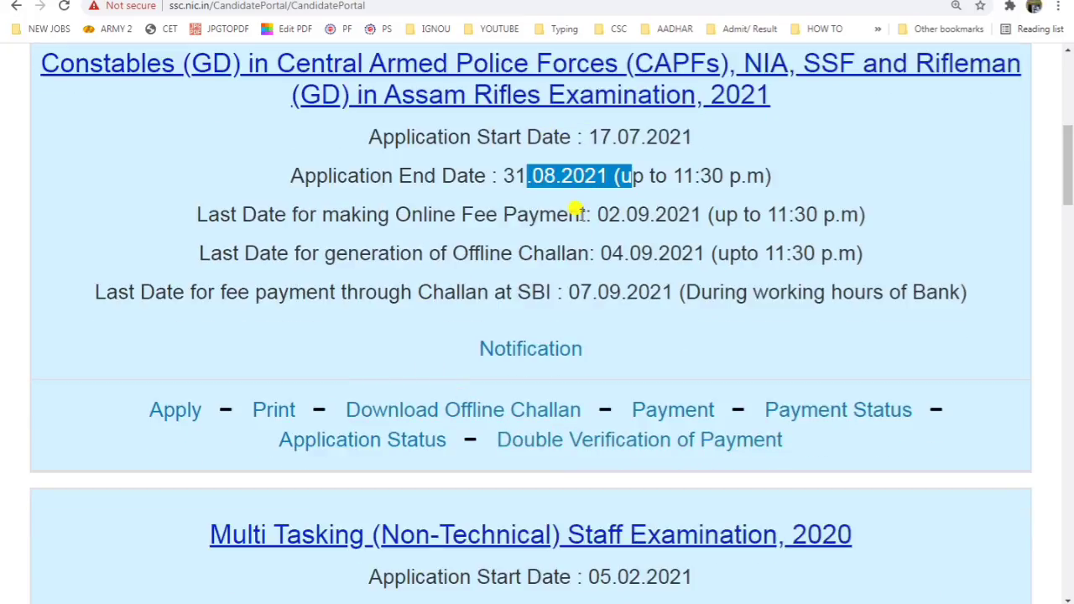
drag(580, 214, 764, 217)
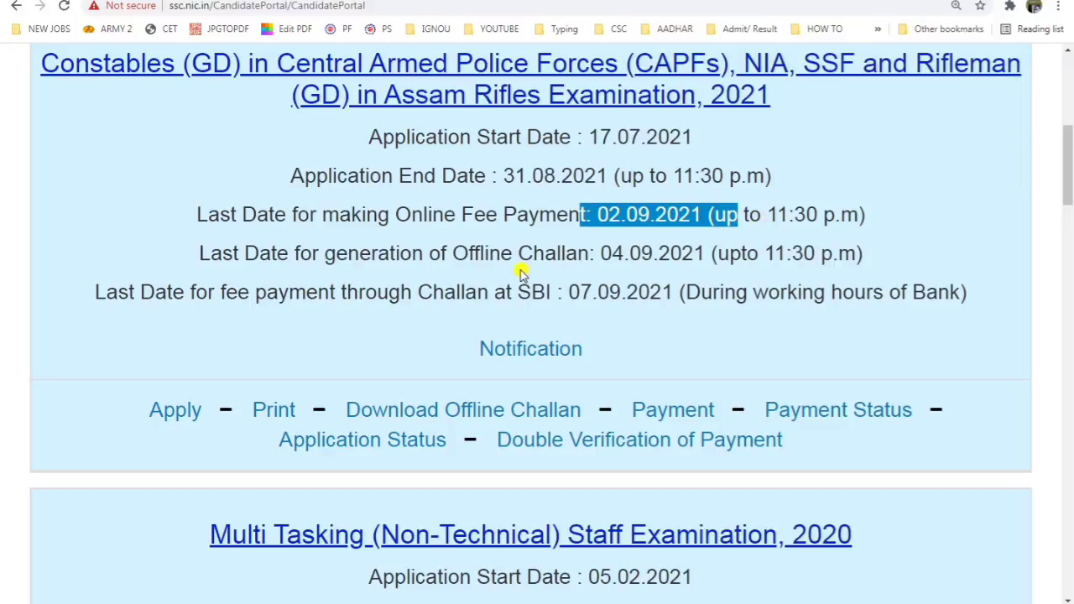
drag(530, 252, 716, 246)
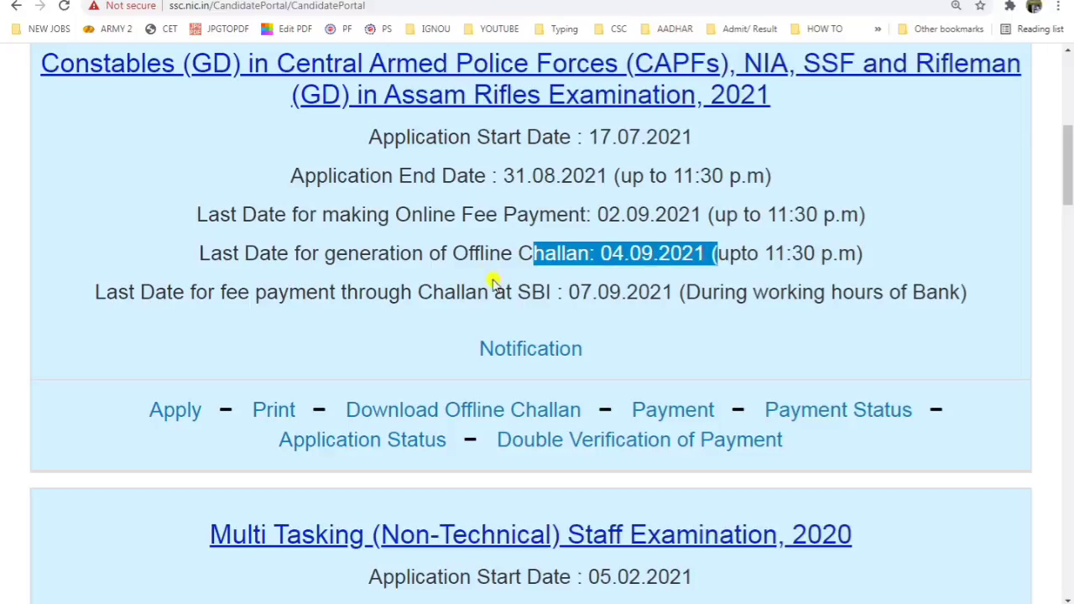
key(ctrl+plus)
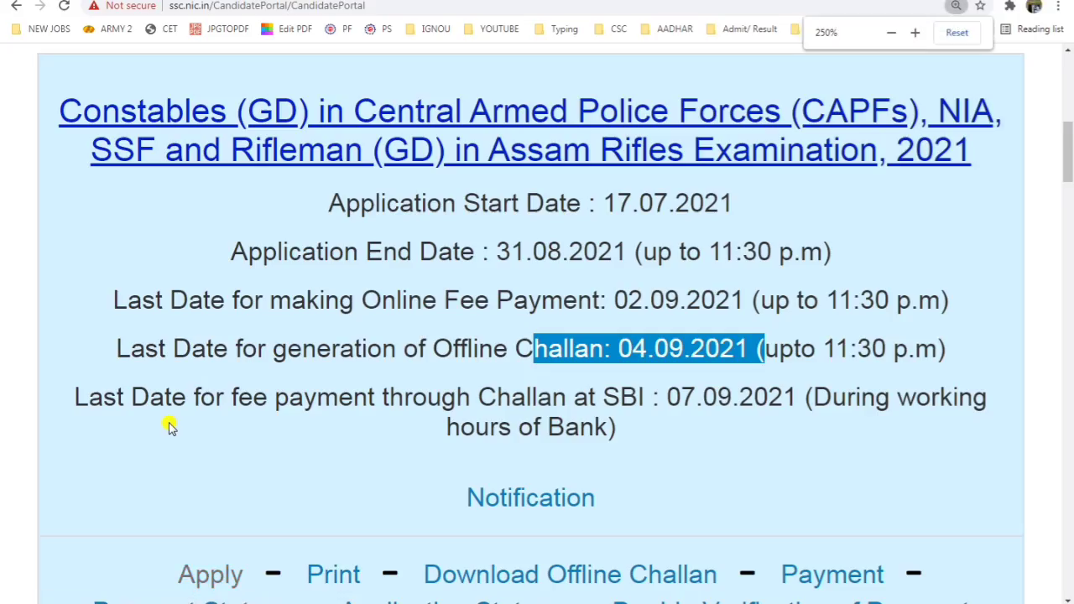
scroll(168, 426, down, 2)
click(217, 356)
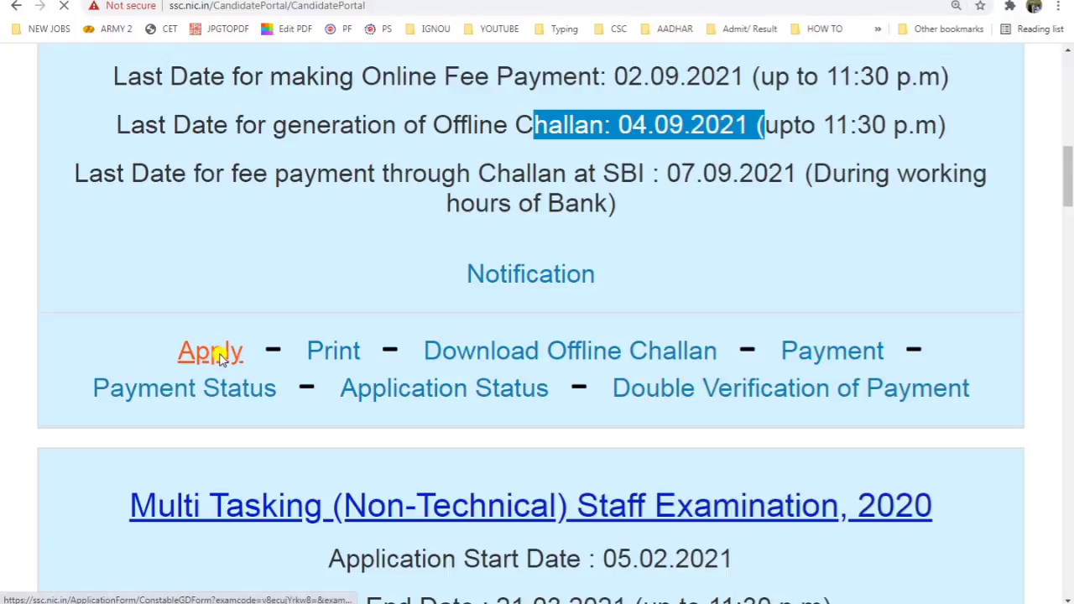
Step: Select No for question 14.1 on being an Ex-Serviceman or serving in the Armed Forces
scroll(238, 355, down, 10)
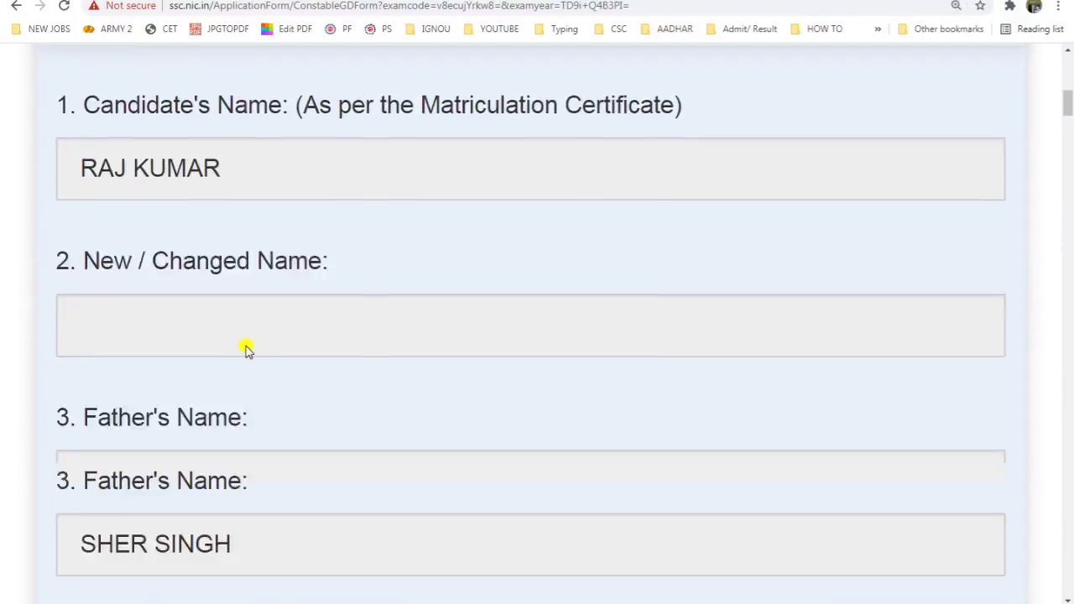
scroll(243, 340, down, 1)
key(ctrl+minus)
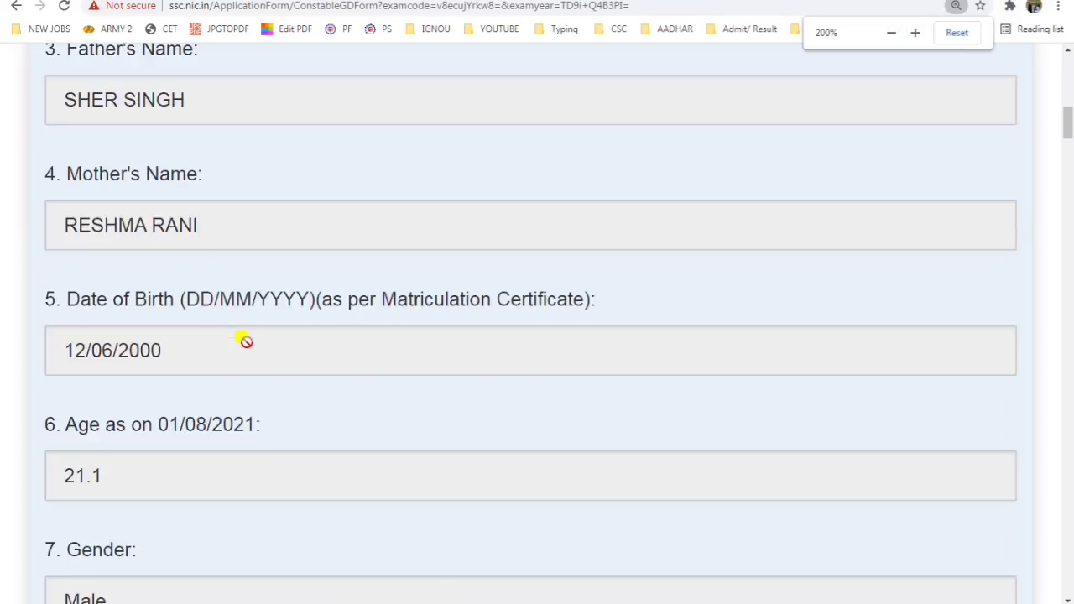
scroll(244, 340, up, 7)
scroll(243, 340, down, 8)
scroll(246, 342, down, 9)
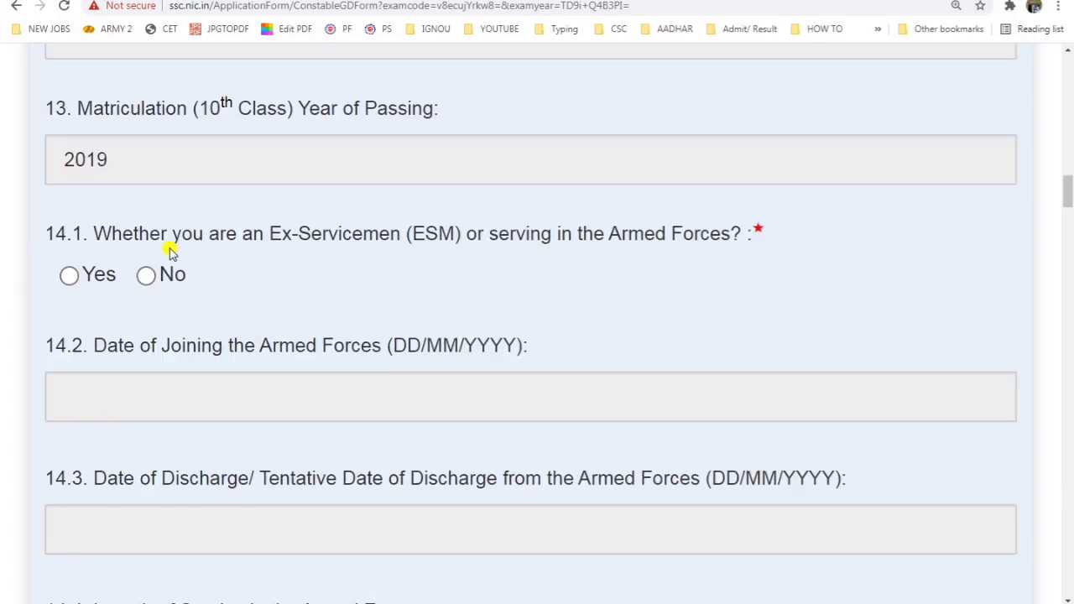
drag(172, 234, 374, 235)
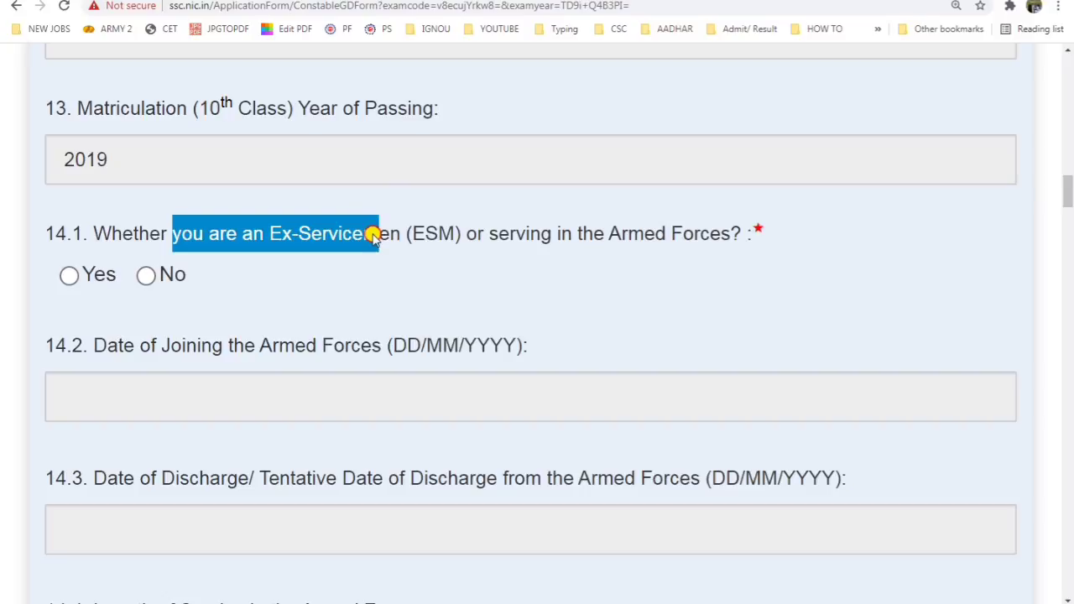
click(146, 276)
scroll(232, 247, down, 3)
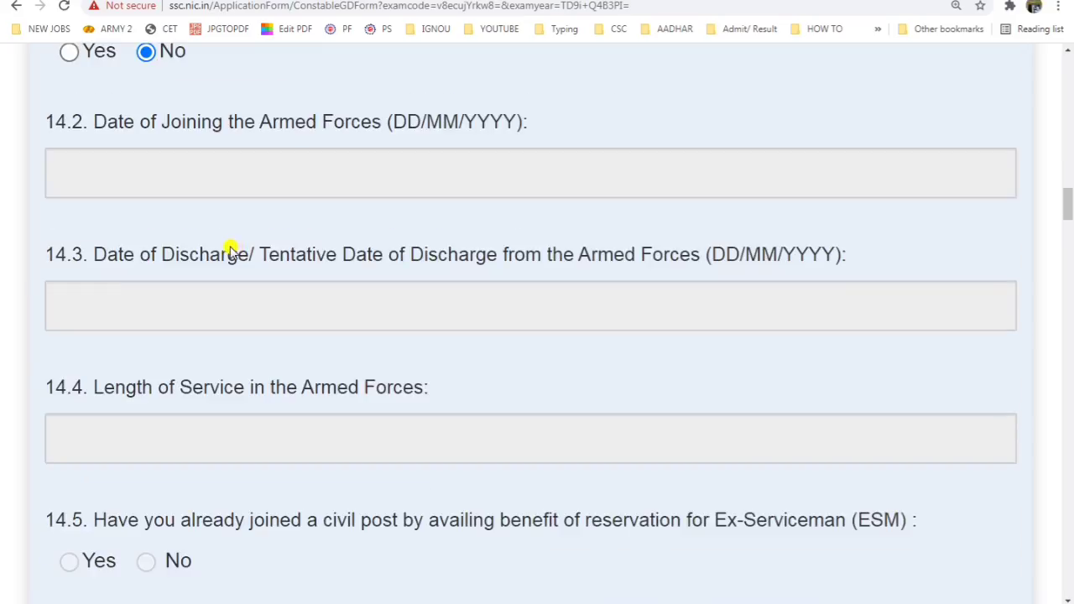
scroll(233, 249, down, 5)
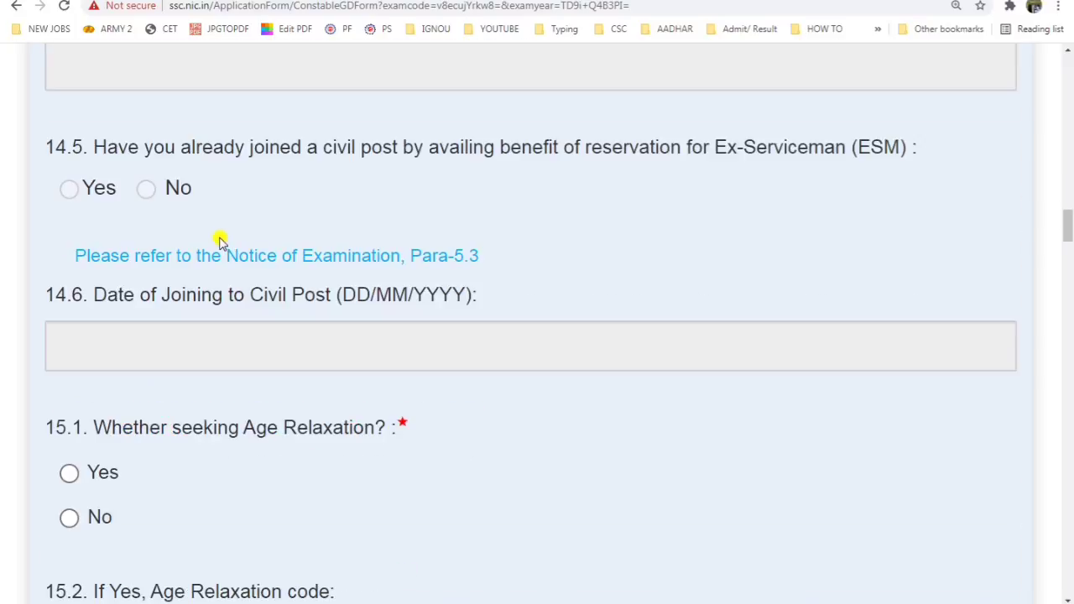
scroll(220, 242, down, 4)
drag(150, 127, 367, 135)
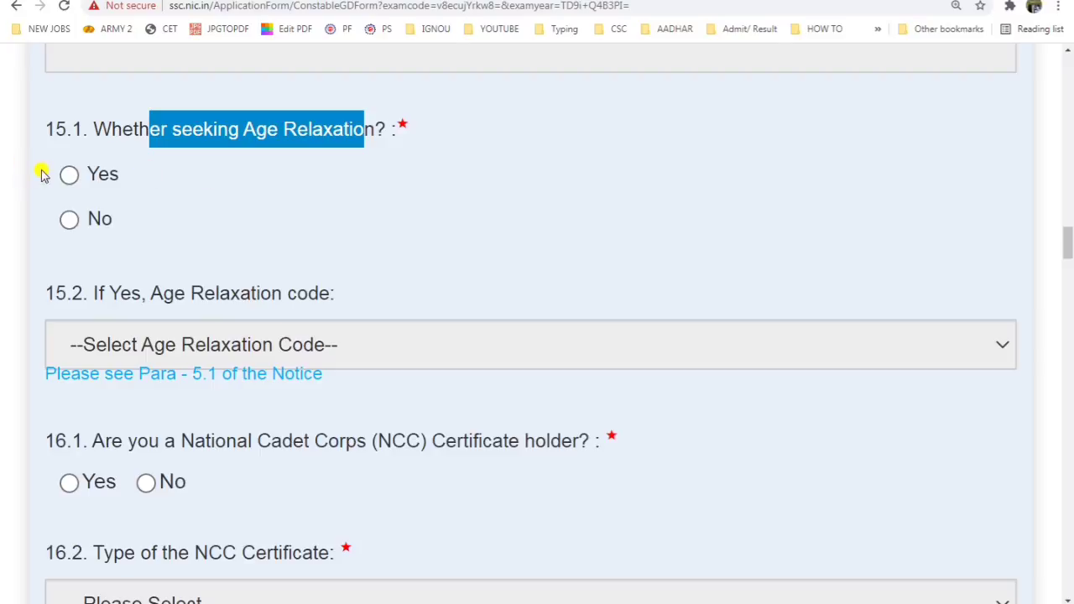
Step: Answer No to question 15.1 on seeking age relaxation, after viewing the relaxation codes
click(70, 173)
click(242, 356)
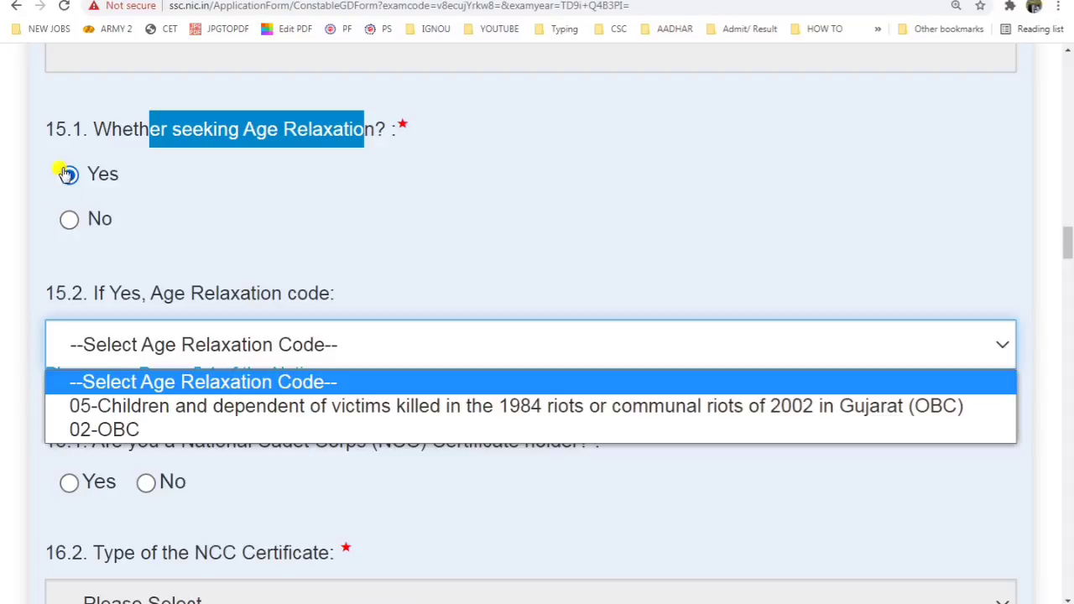
click(68, 220)
scroll(289, 271, down, 3)
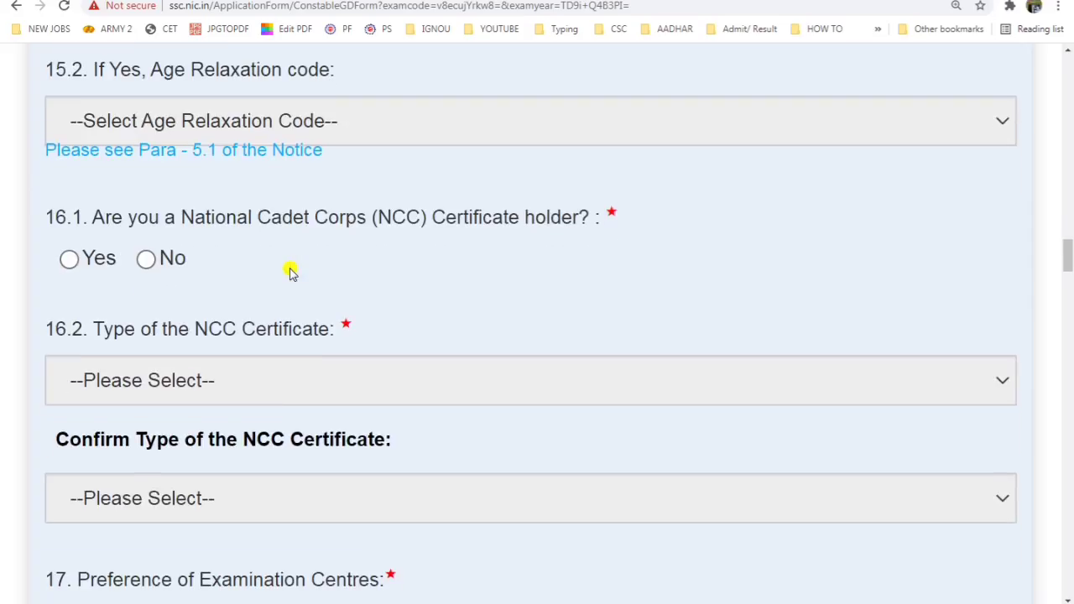
Step: Answer No to question 16.1 on holding an NCC certificate, leaving NCC type unset
drag(108, 225, 263, 224)
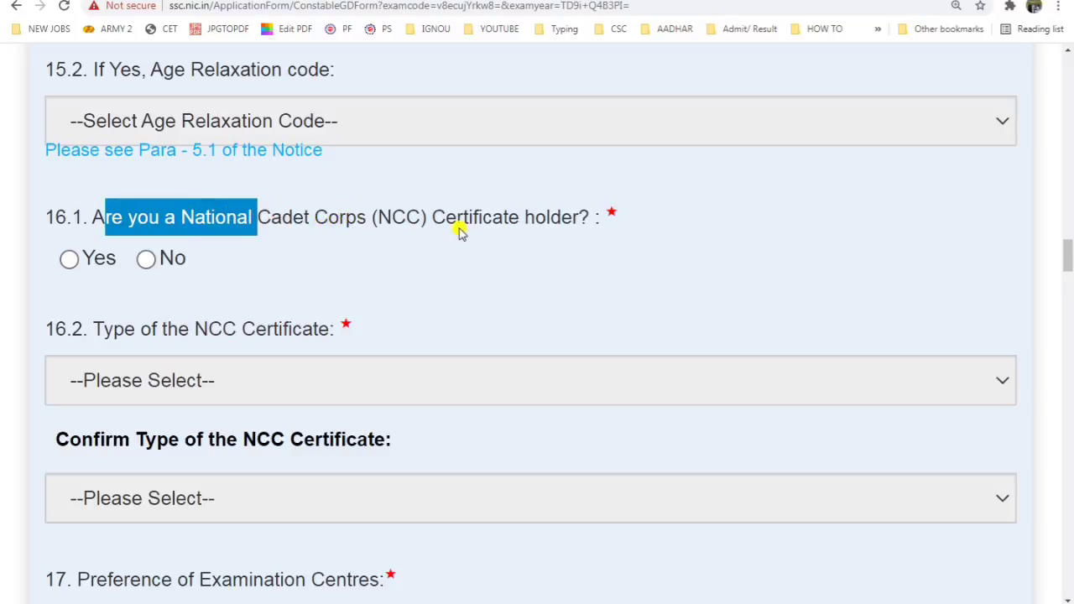
click(69, 259)
click(204, 381)
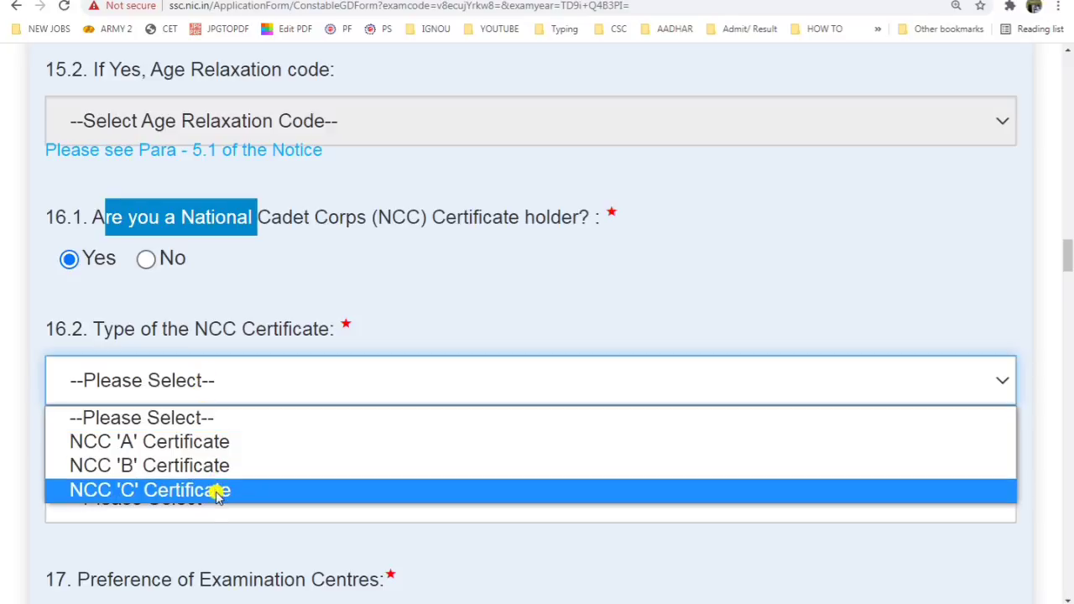
click(243, 522)
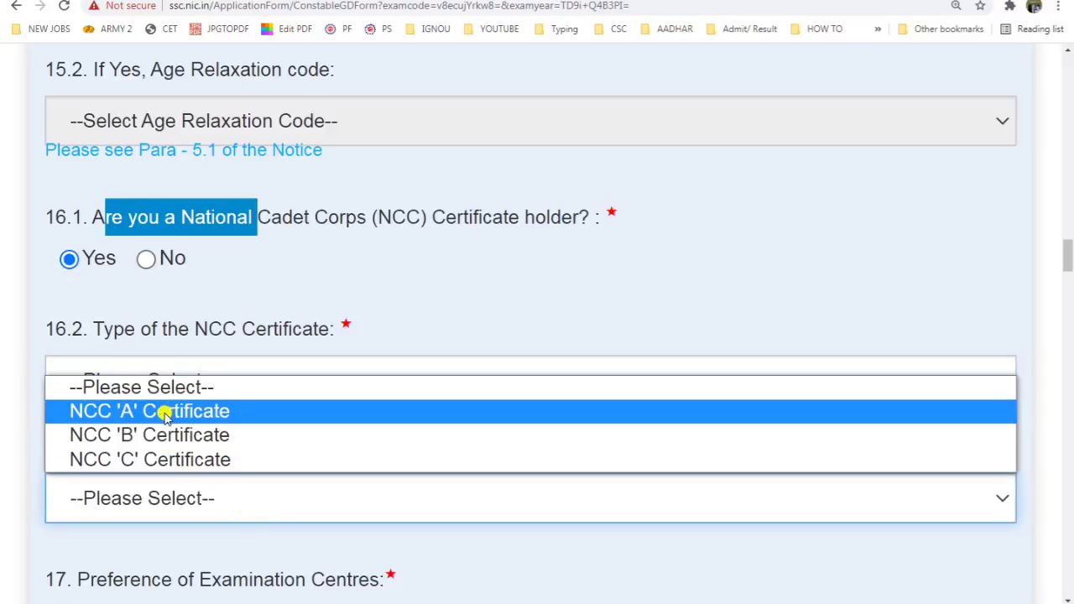
click(283, 292)
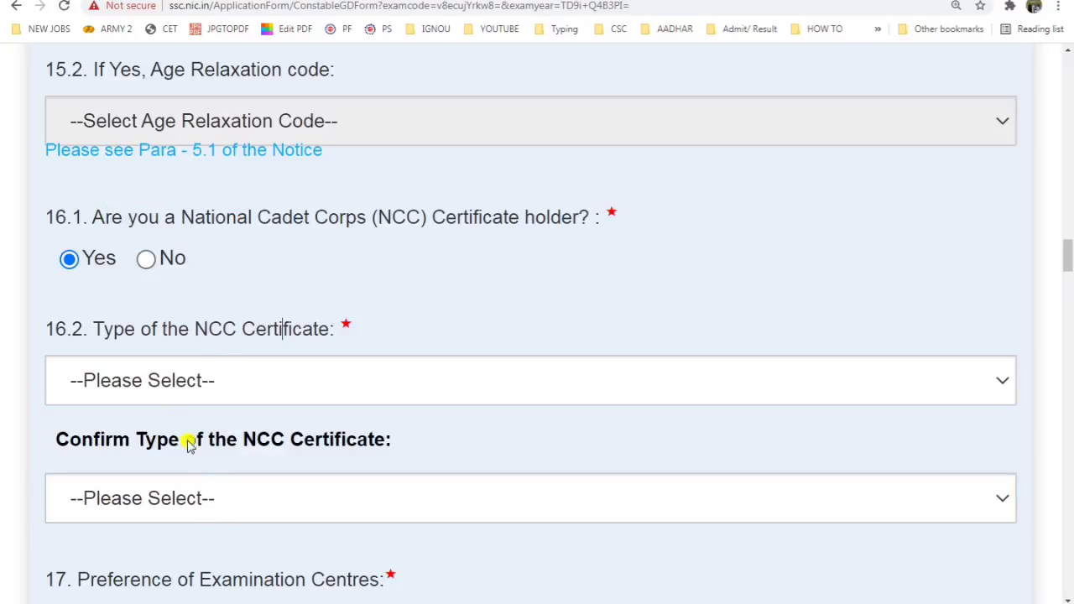
click(145, 259)
scroll(159, 323, down, 1)
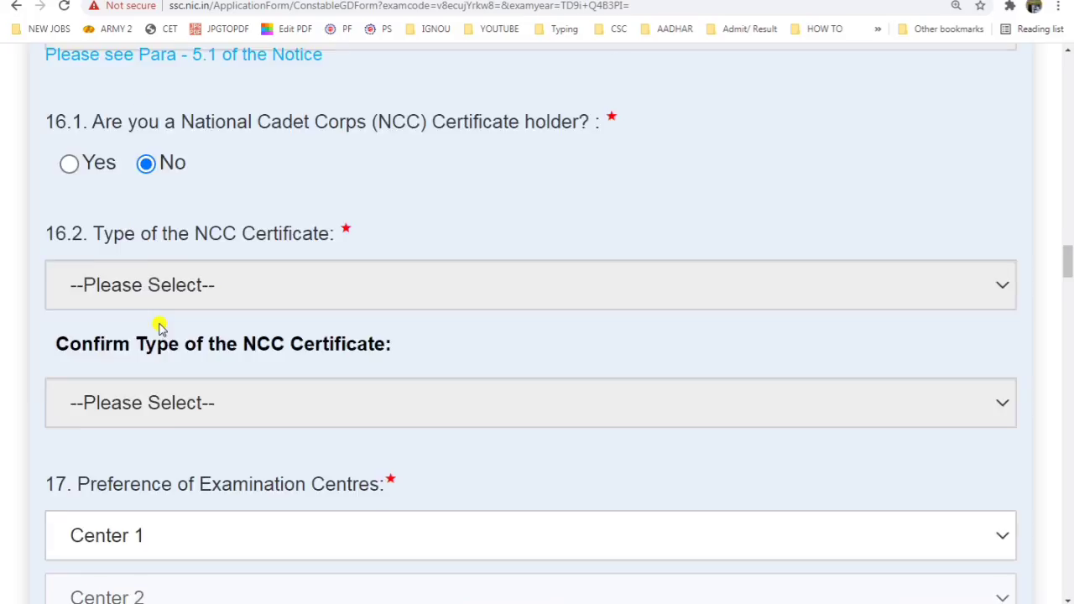
Step: Choose NWR-Chandigarh(1601) as the first examination centre
scroll(160, 326, down, 2)
drag(106, 285, 312, 340)
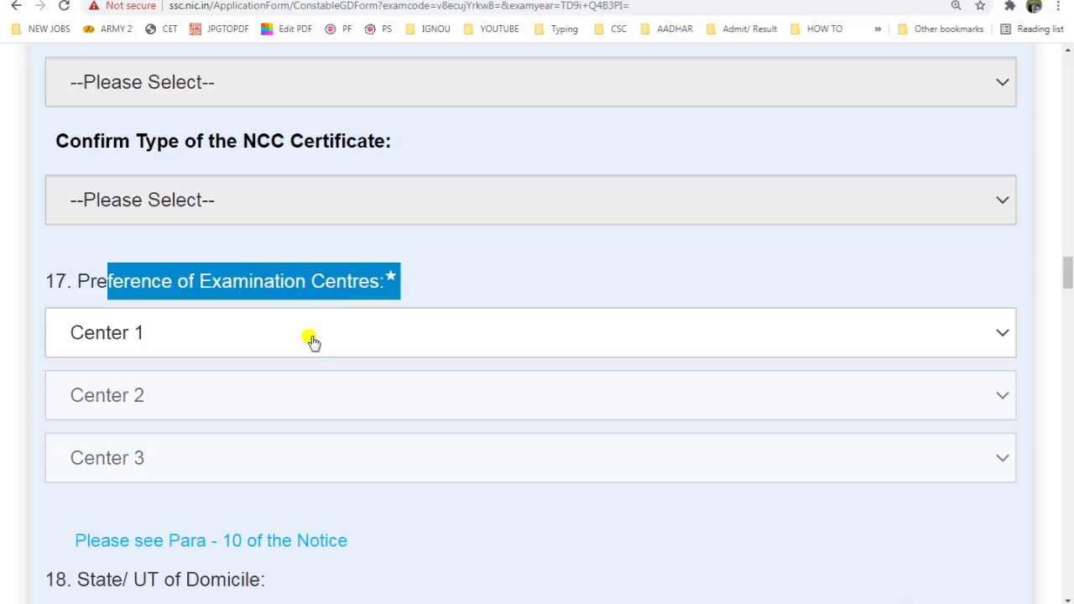
click(312, 336)
scroll(221, 244, down, 5)
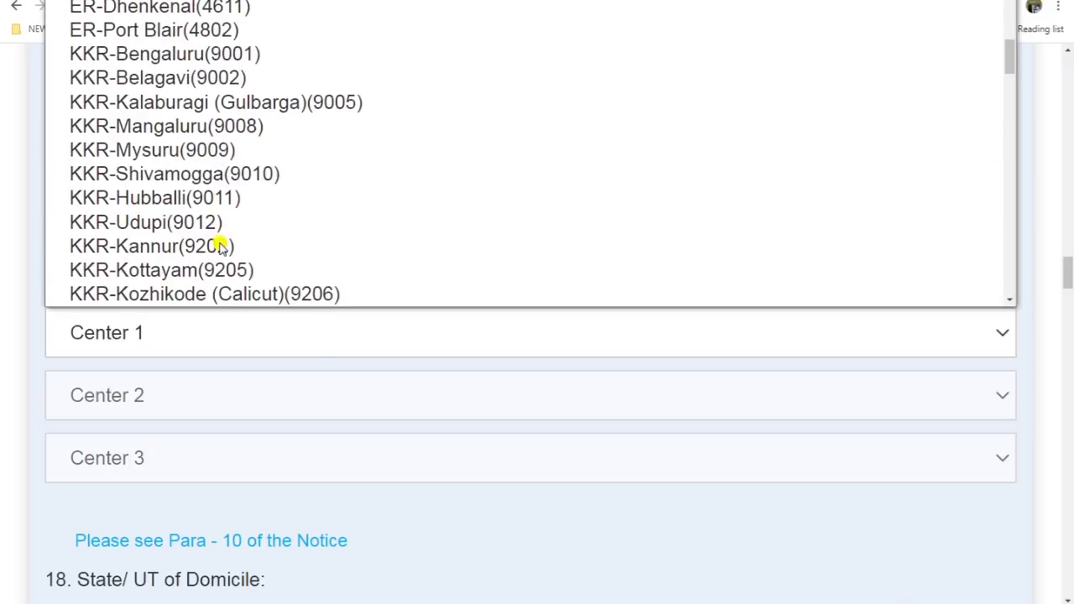
scroll(221, 245, down, 15)
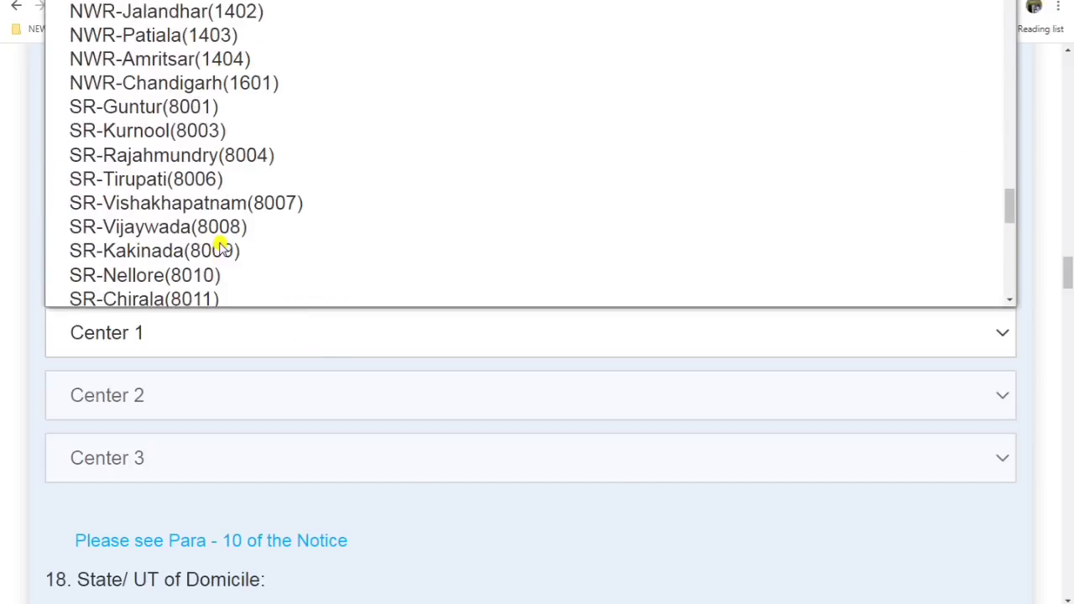
scroll(221, 243, up, 4)
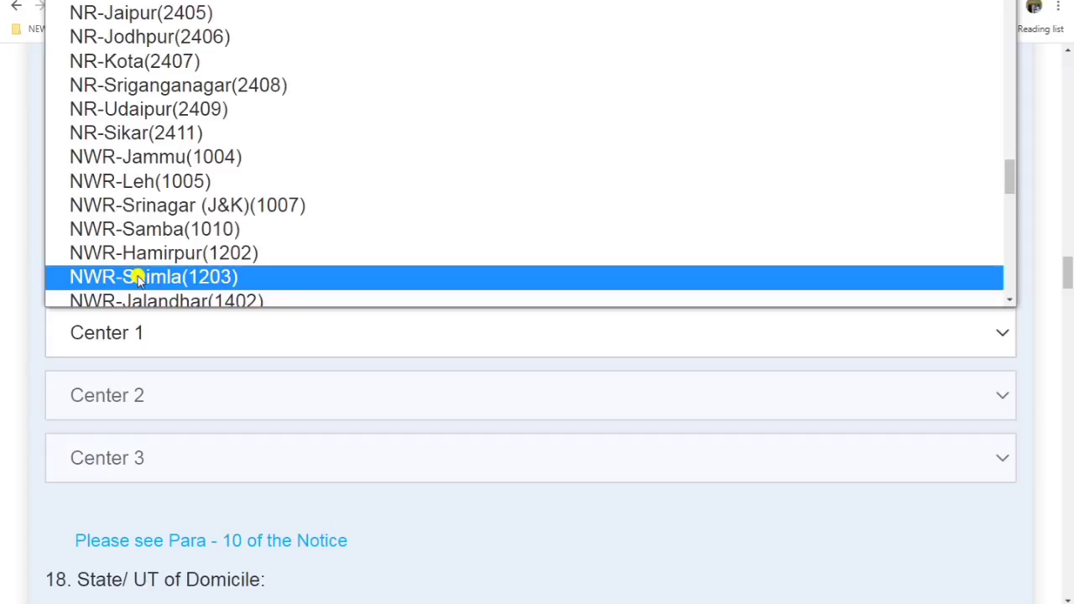
scroll(137, 279, up, 10)
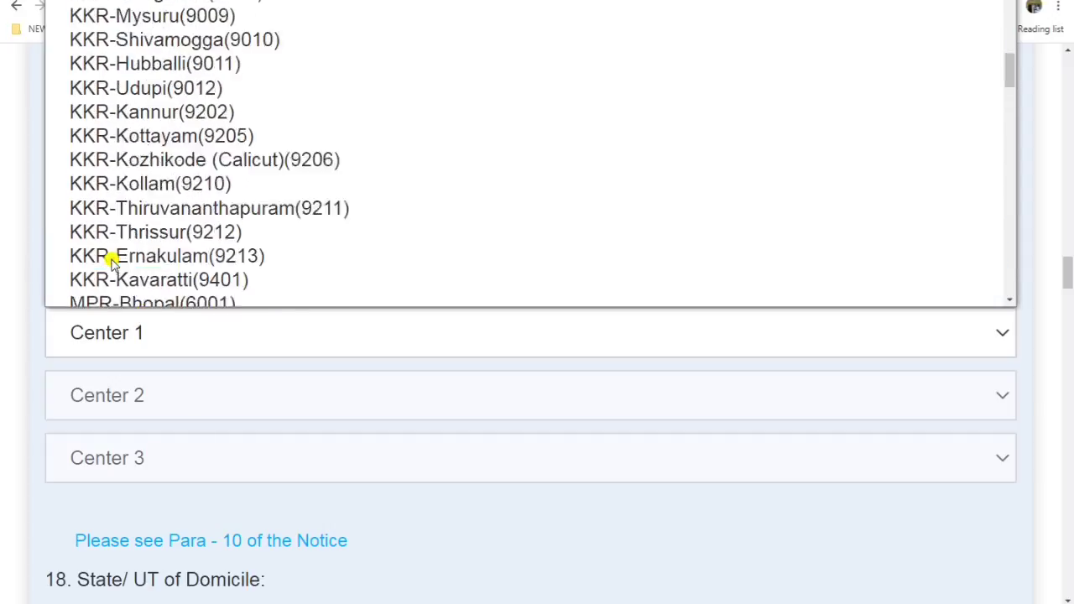
scroll(120, 151, up, 8)
scroll(143, 167, down, 8)
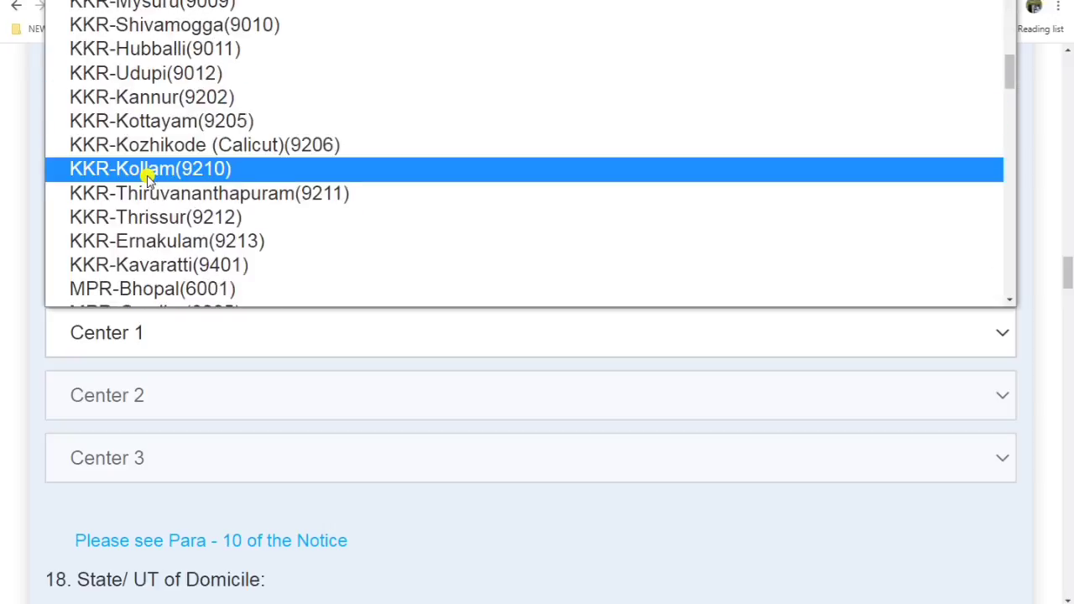
scroll(149, 177, down, 10)
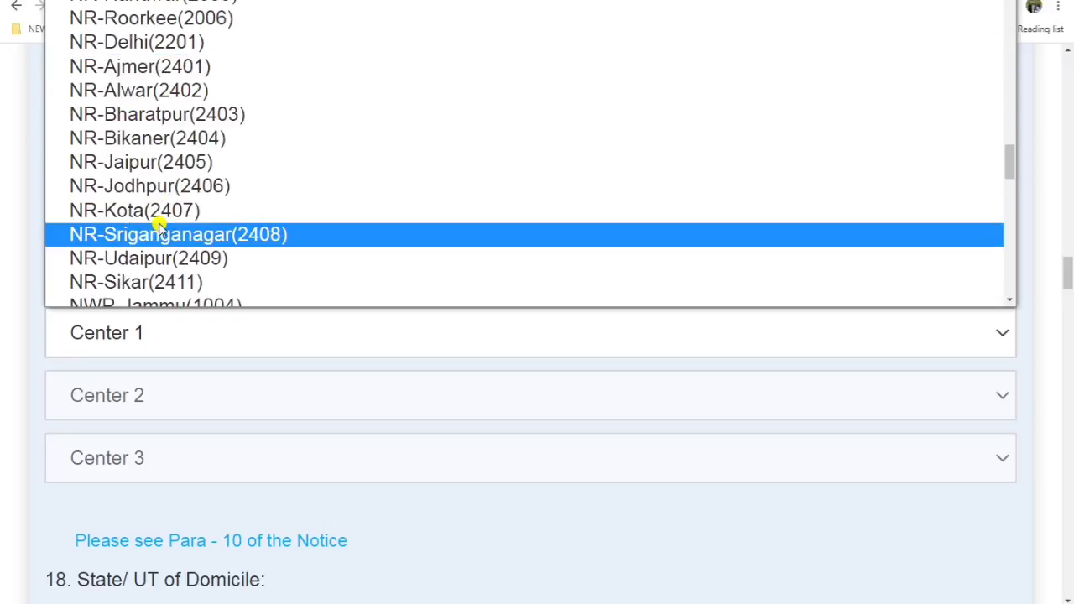
scroll(159, 232, down, 4)
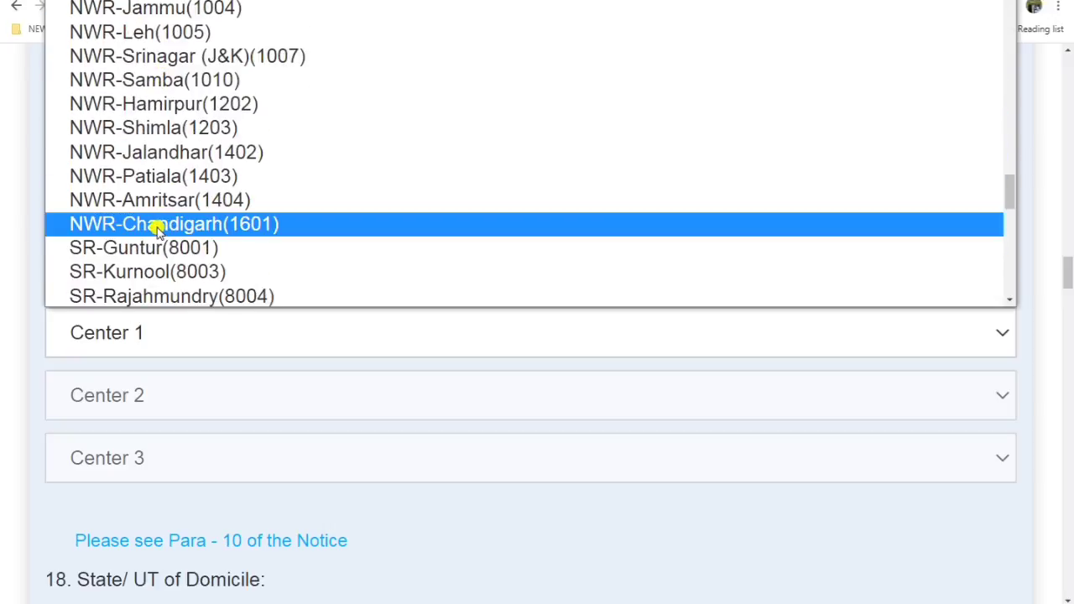
click(157, 228)
Step: Choose NWR-Patiala(1403) as second and NWR-Amritsar(1404) as third examination centre
click(207, 400)
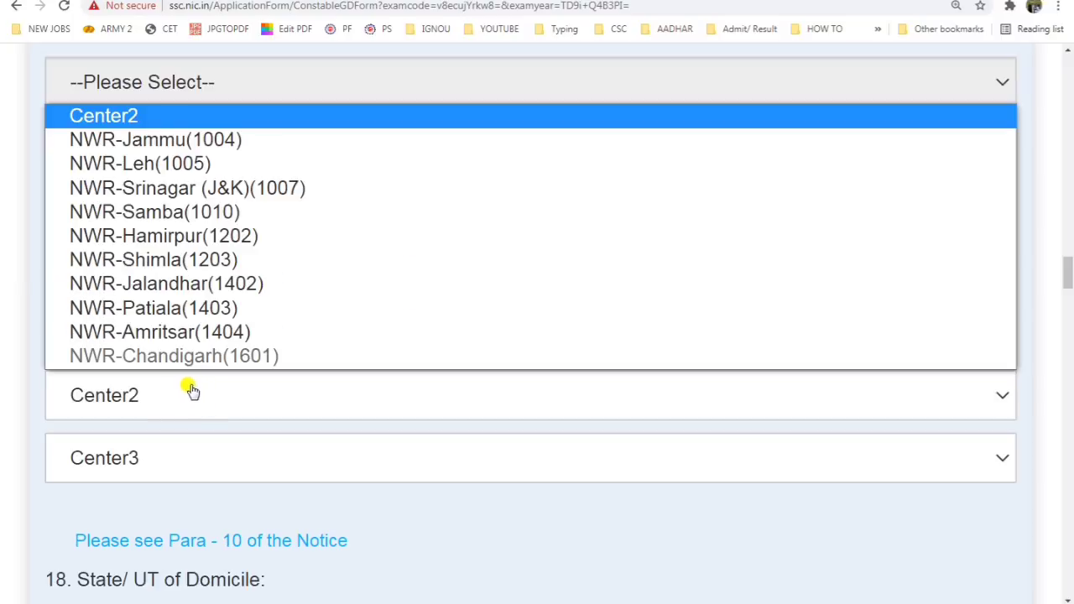
click(158, 307)
click(168, 446)
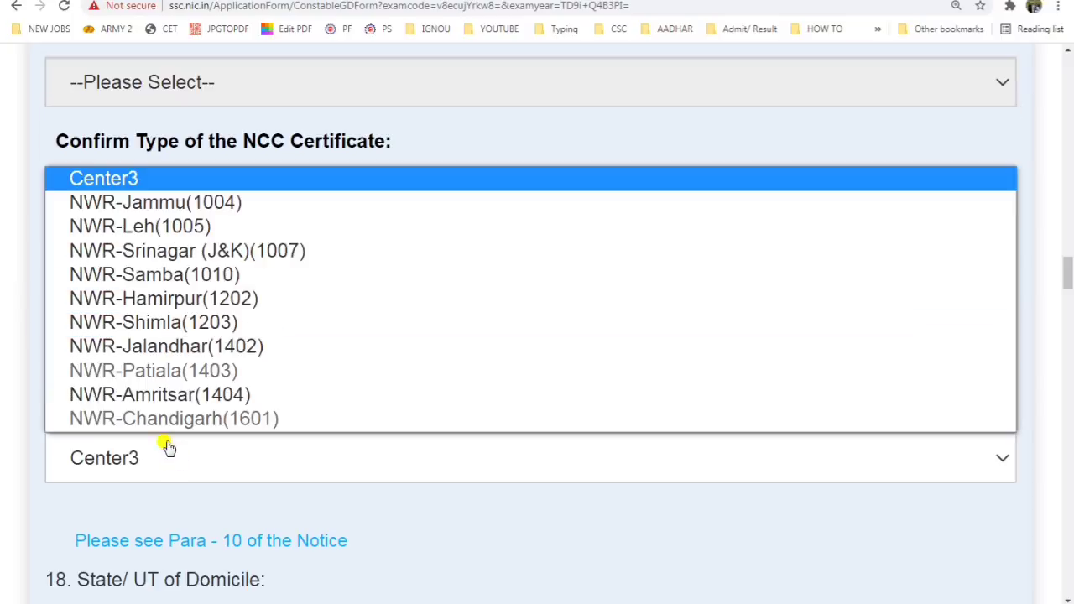
click(193, 403)
scroll(106, 458, down, 3)
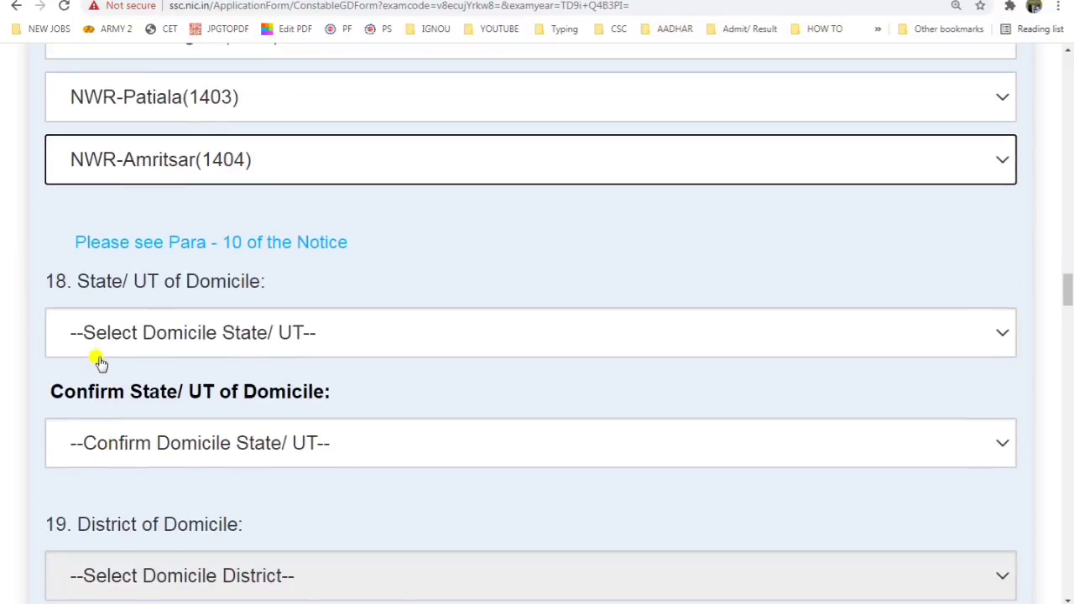
scroll(99, 362, up, 3)
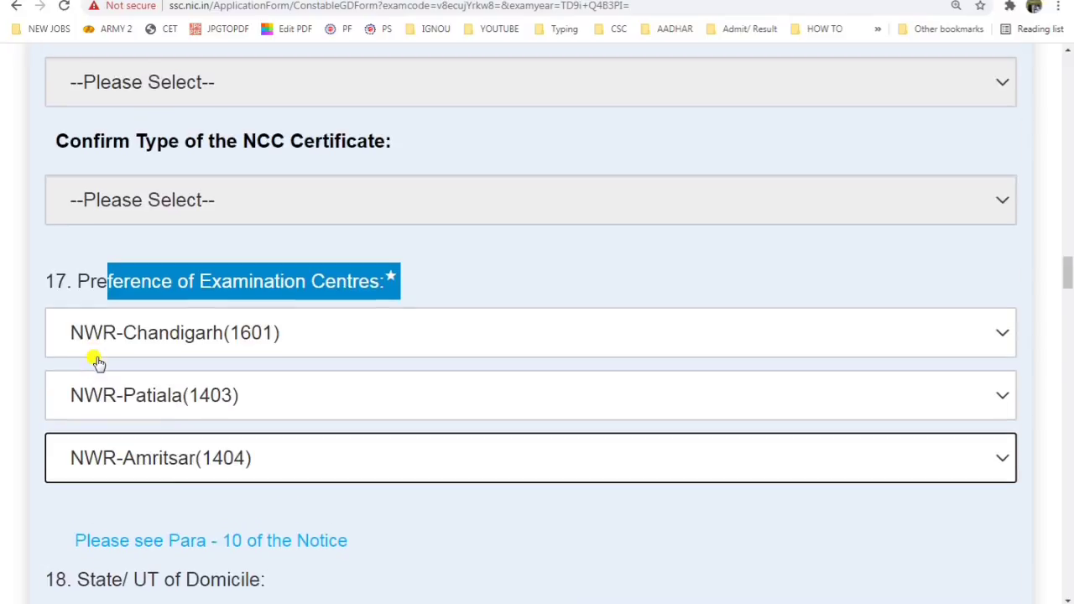
click(233, 266)
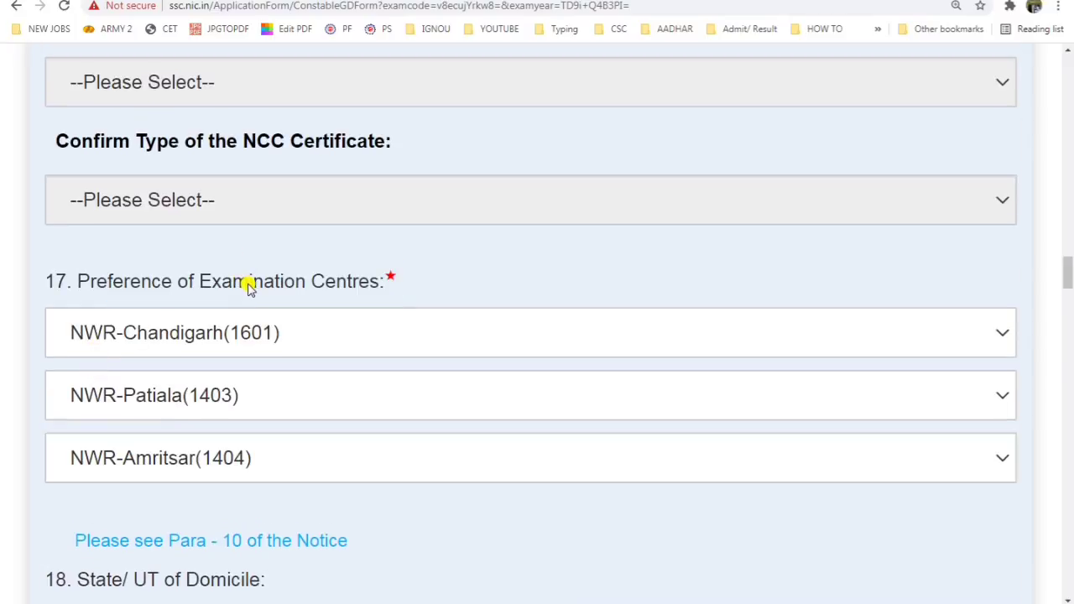
Step: Set Haryana in both the domicile State/UT and confirm State/UT dropdowns
drag(249, 284, 387, 283)
scroll(350, 369, down, 1)
scroll(350, 369, down, 2)
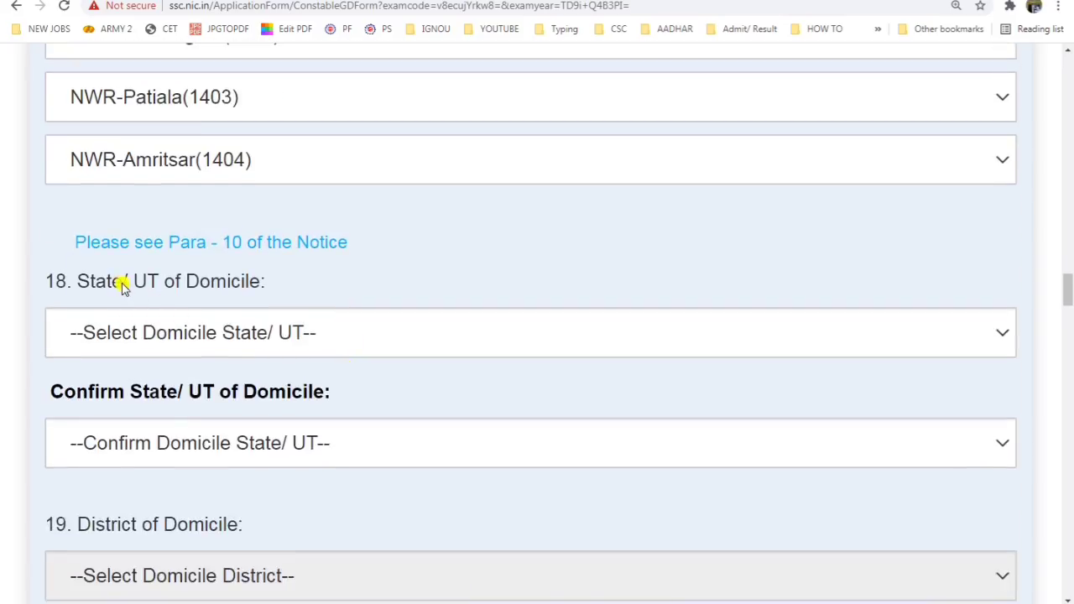
drag(124, 283, 288, 292)
click(288, 340)
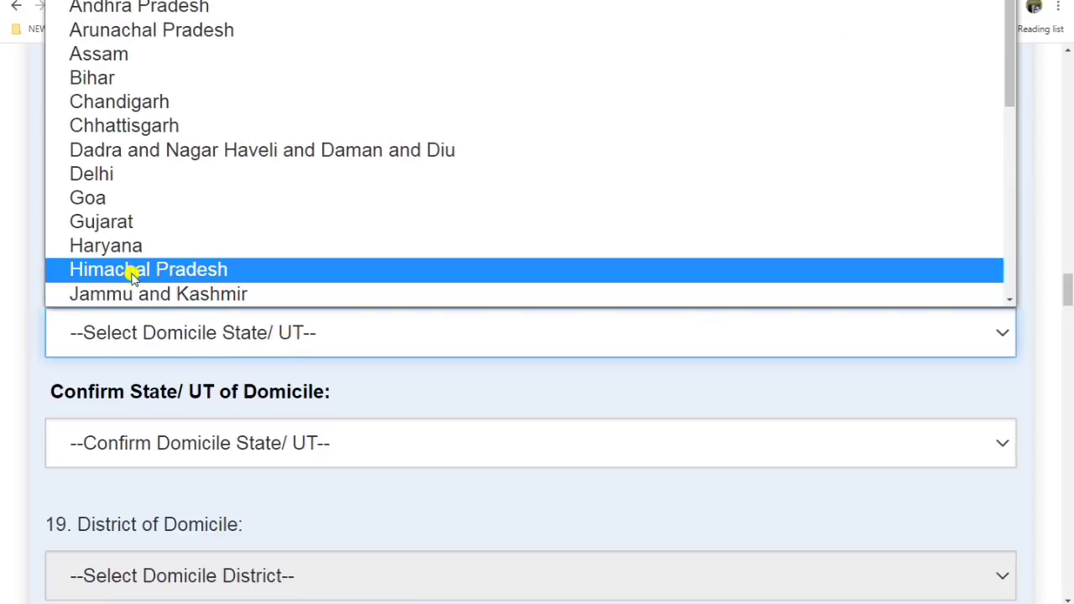
click(126, 245)
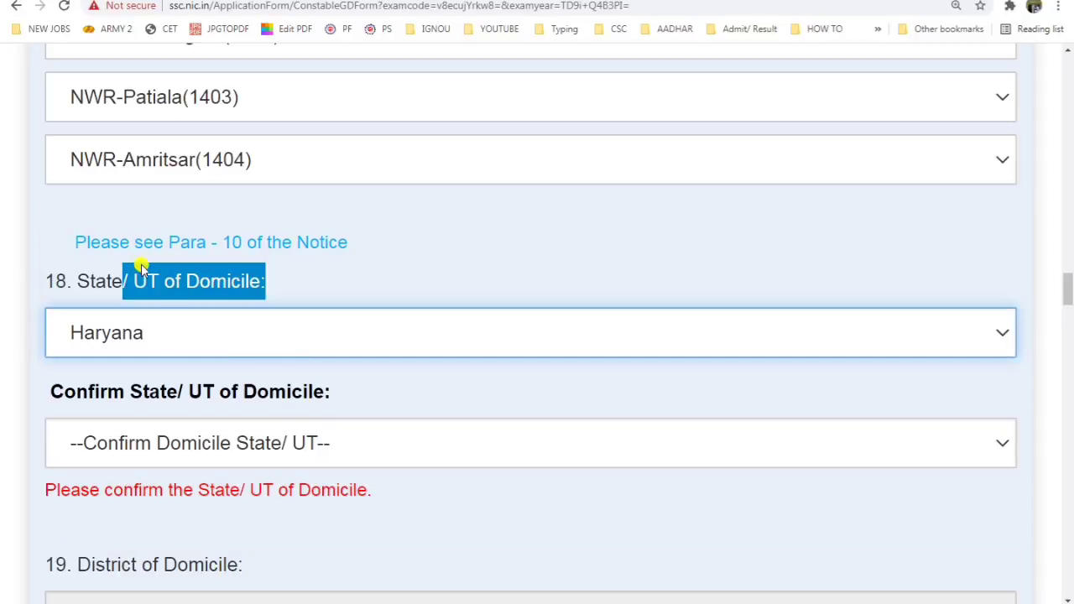
click(235, 426)
click(110, 238)
Step: Set Fatehabad in both the domicile District and confirm District dropdowns
scroll(201, 343, down, 2)
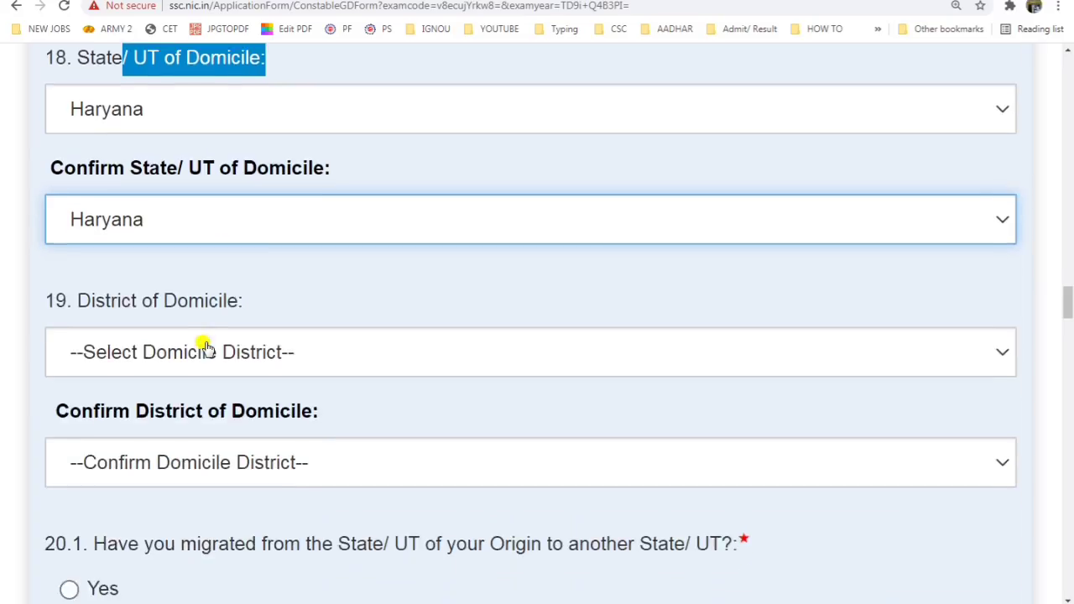
drag(104, 307, 188, 308)
click(254, 361)
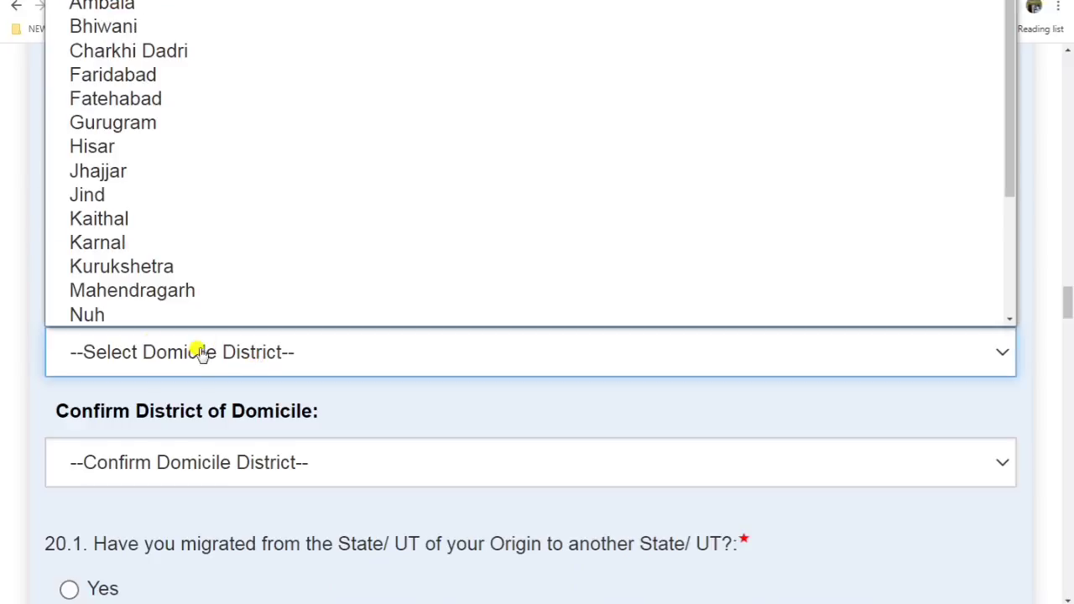
click(95, 138)
click(209, 458)
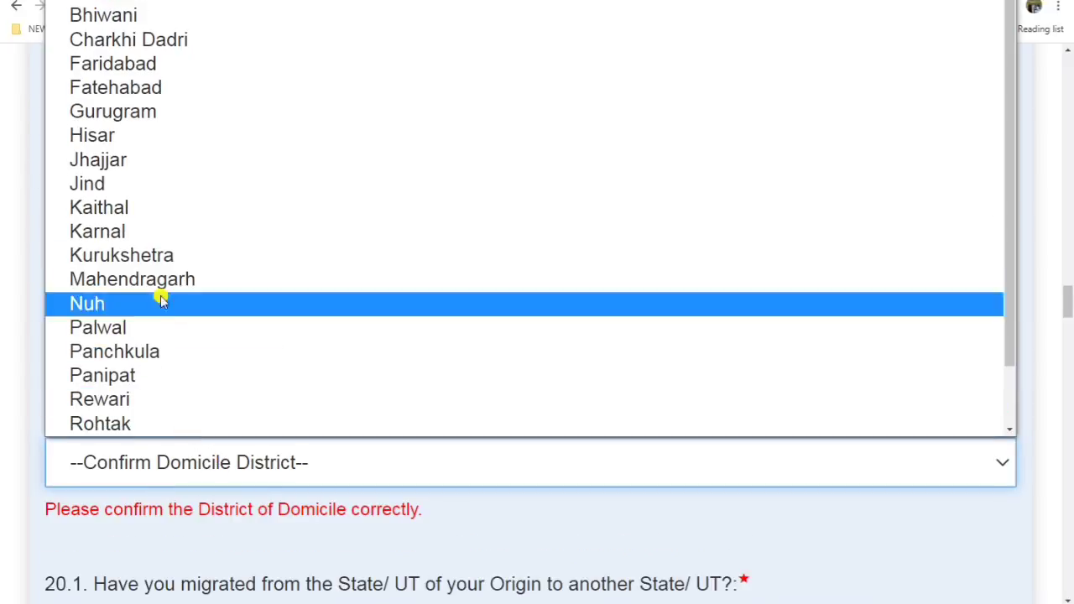
click(163, 90)
Step: Answer No to question 20.1 about having migrated from the state of origin
scroll(223, 400, down, 3)
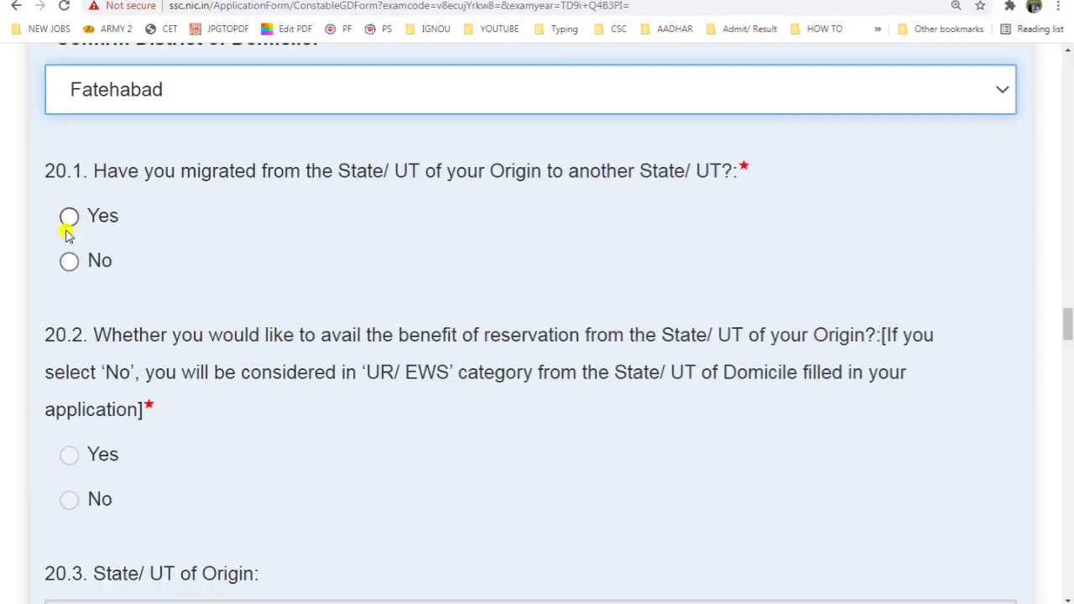
drag(196, 166, 338, 168)
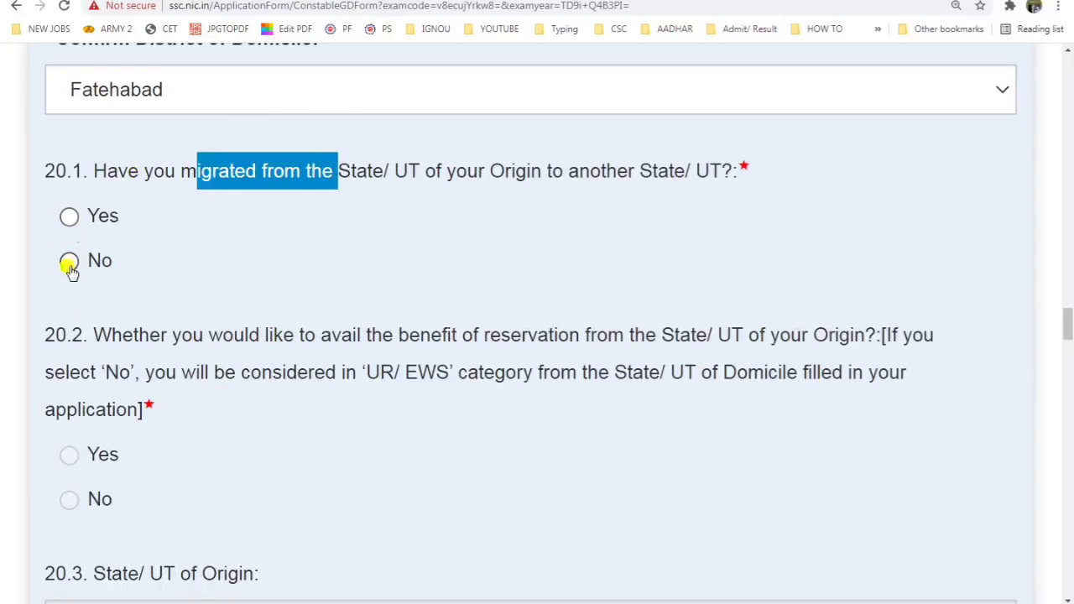
click(201, 173)
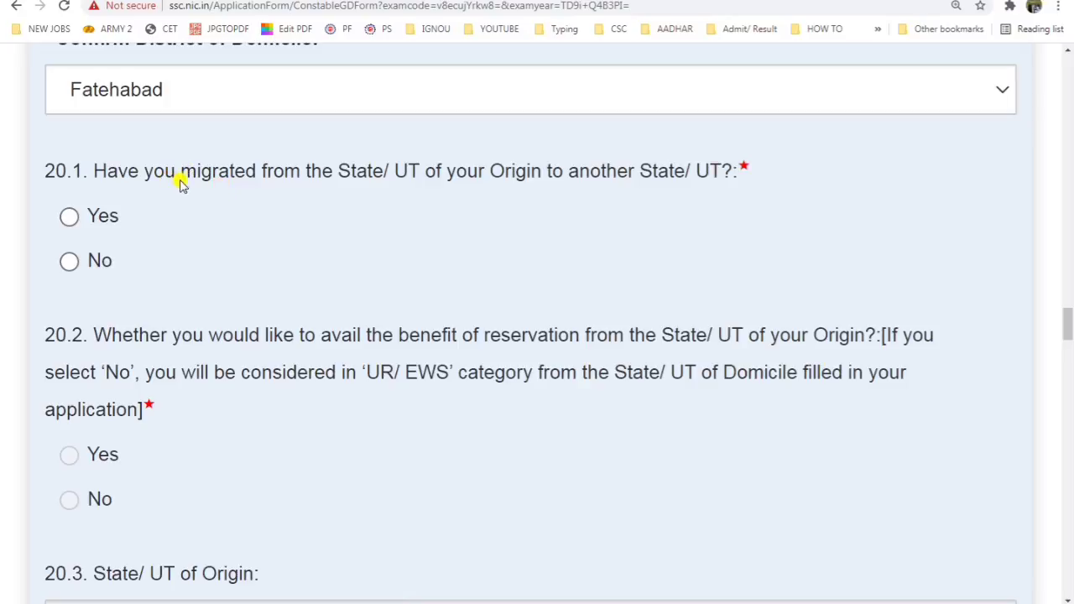
drag(179, 182, 340, 174)
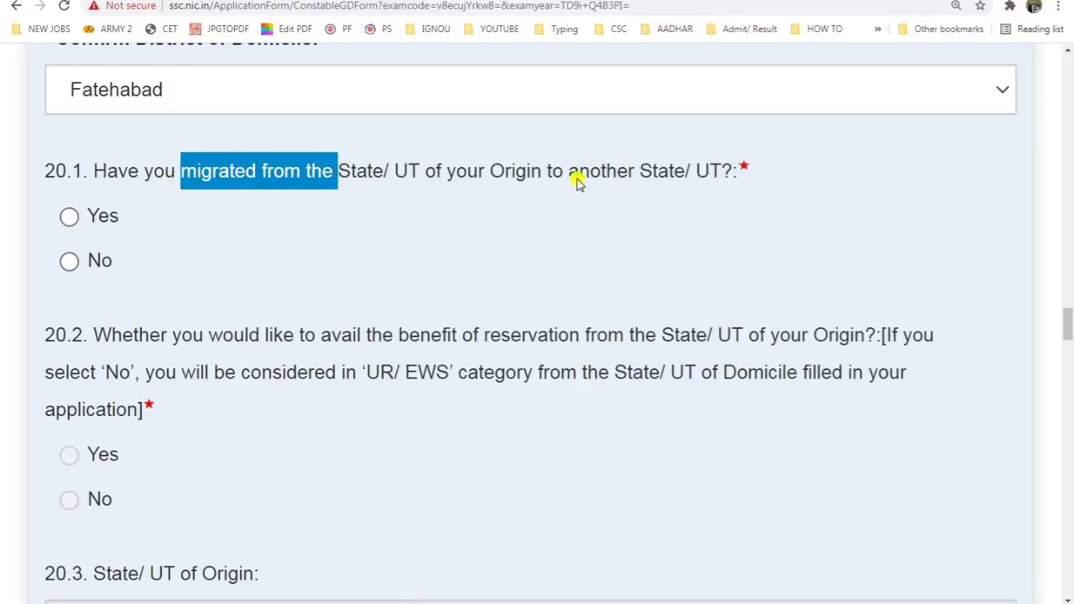
click(67, 264)
scroll(84, 423, down, 4)
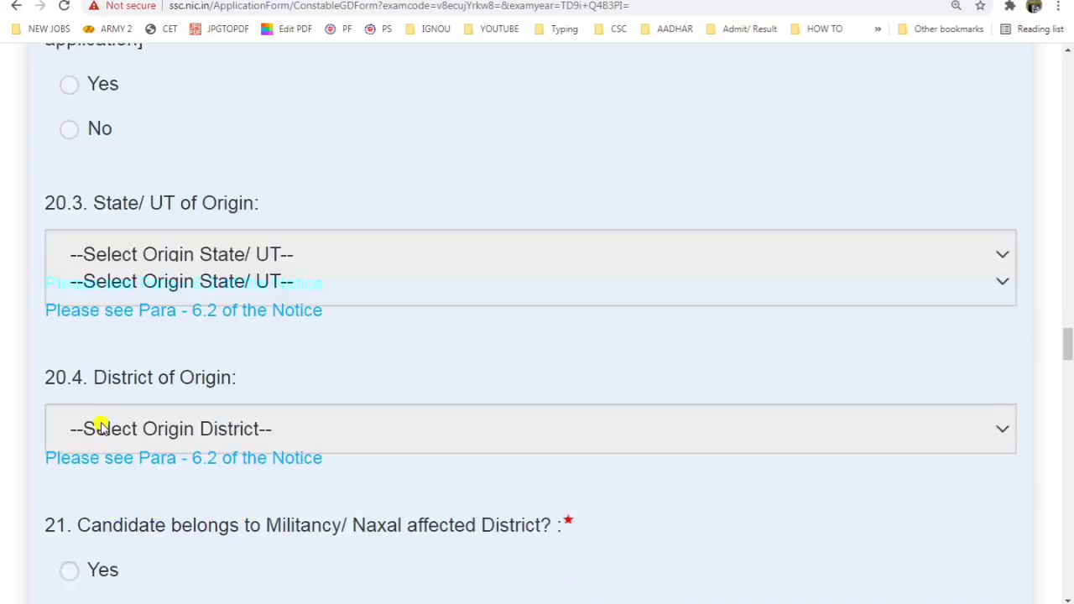
scroll(99, 428, down, 6)
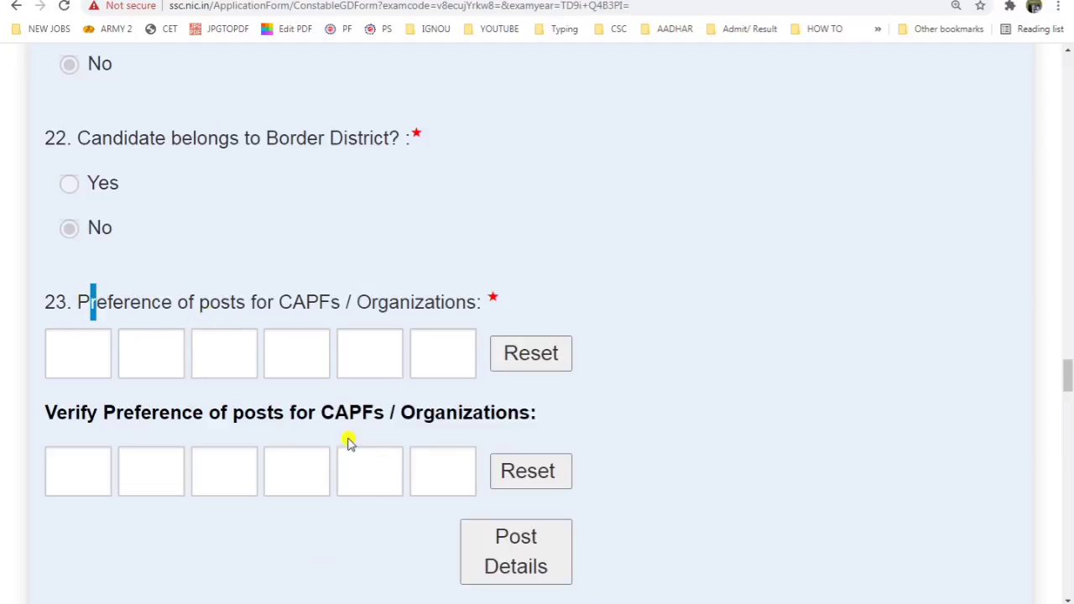
click(511, 553)
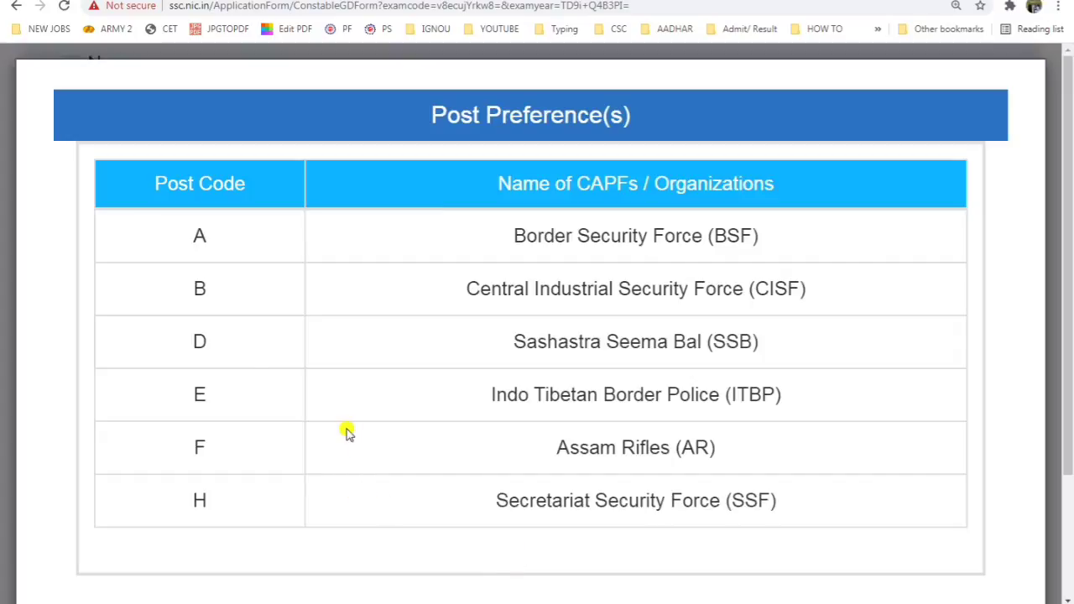
Step: Review the post code list, marking the BSF entry, then close the list
scroll(266, 343, down, 2)
scroll(326, 390, up, 2)
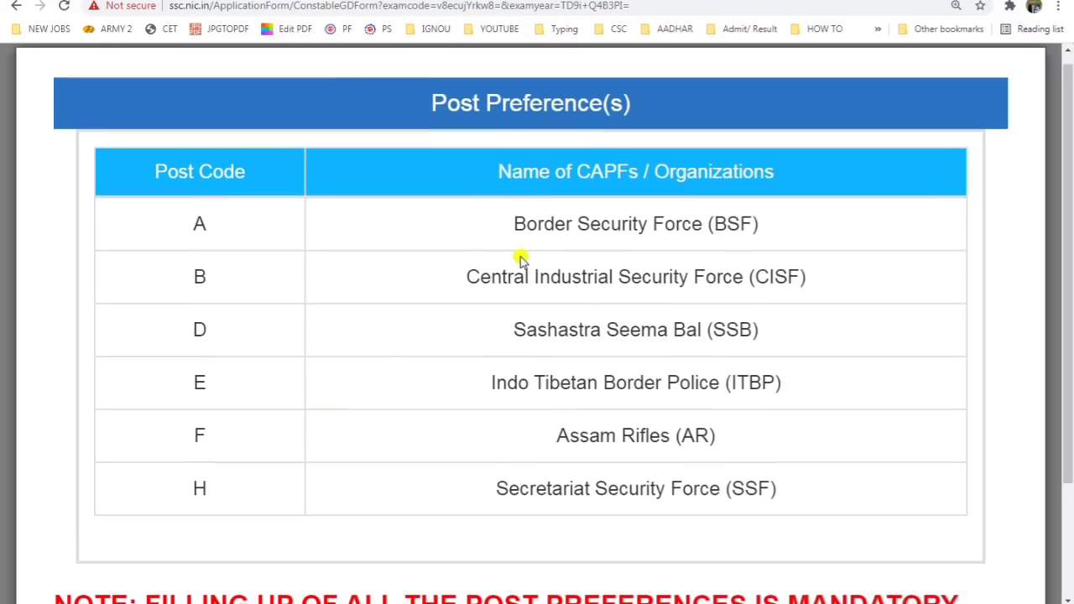
drag(513, 223, 814, 241)
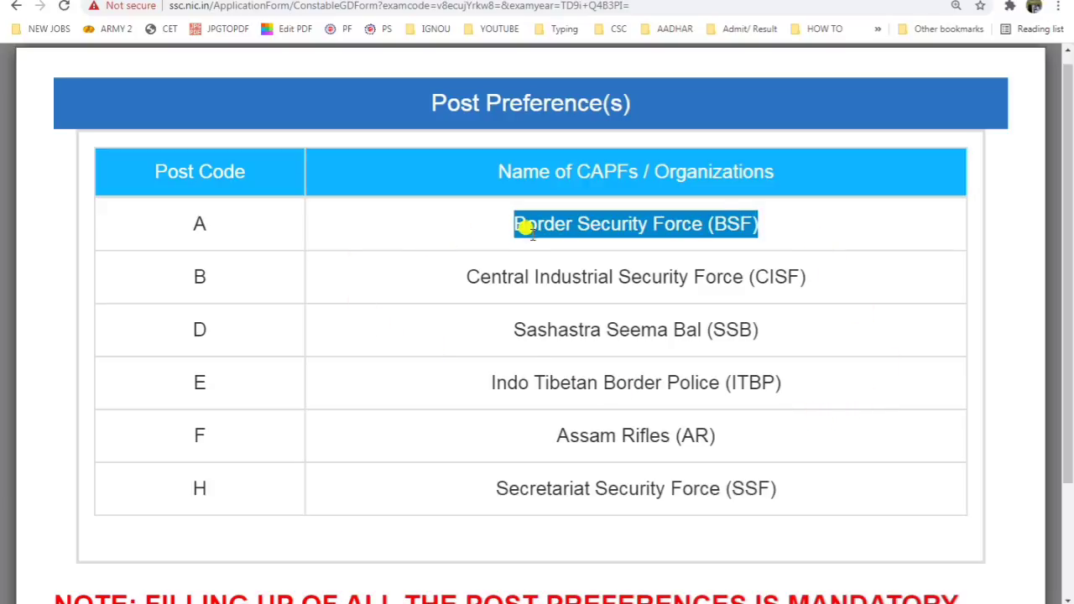
scroll(480, 419, down, 1)
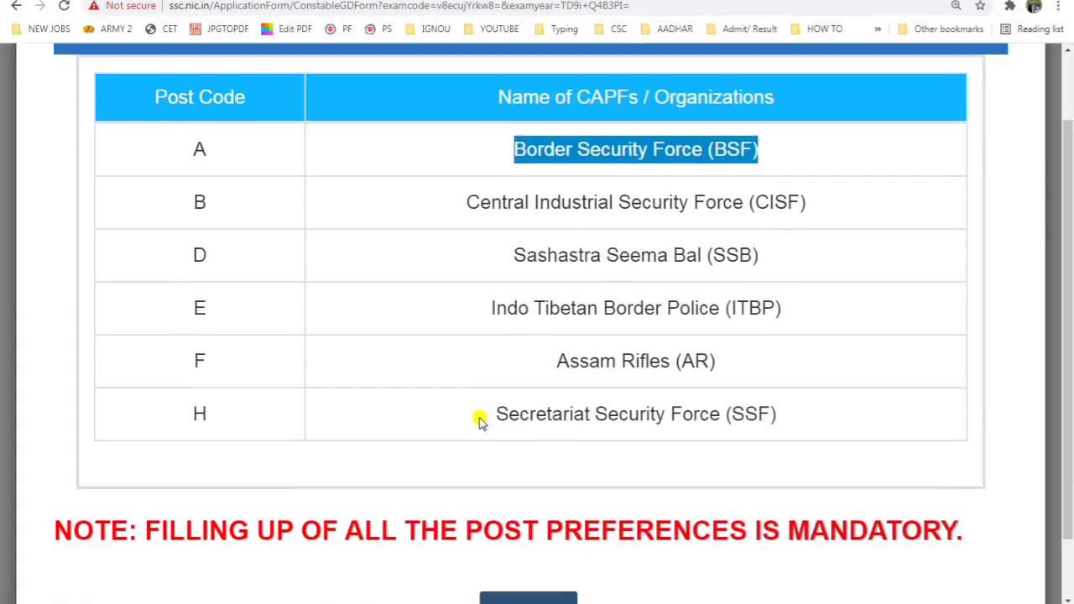
scroll(480, 420, down, 1)
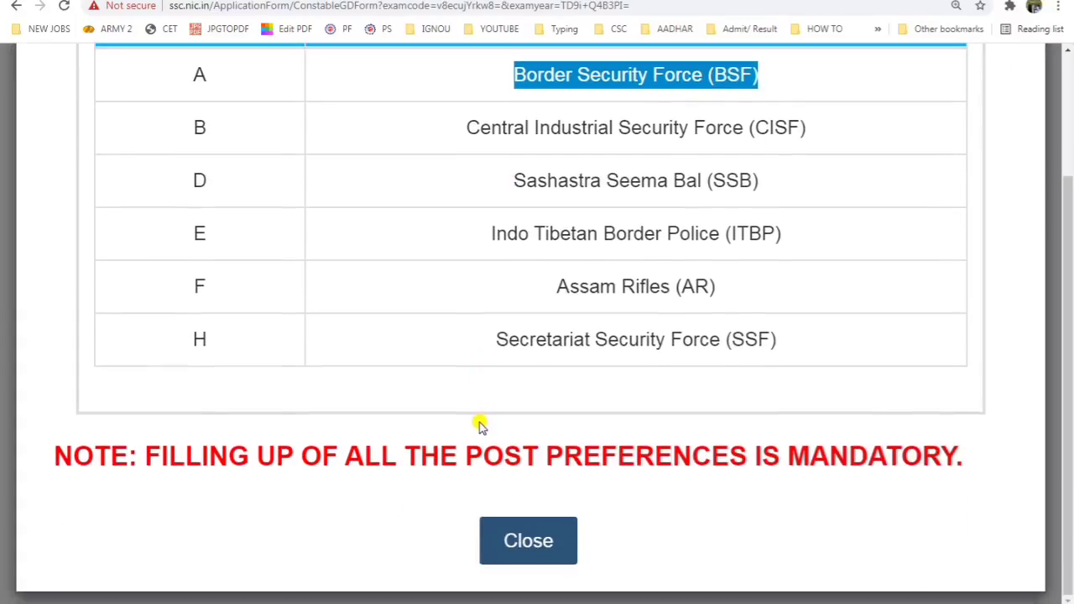
click(528, 545)
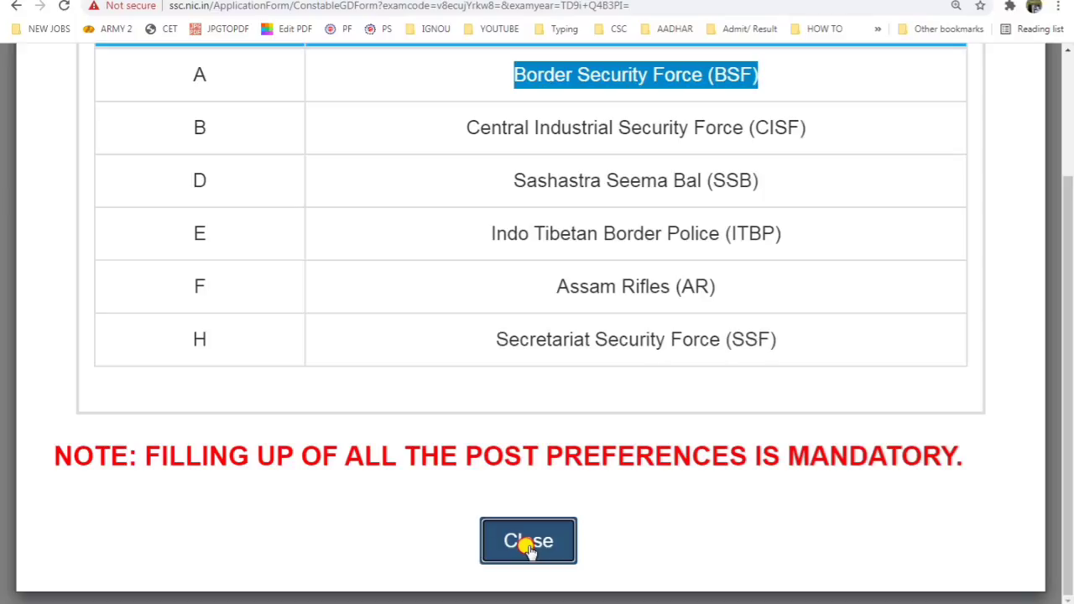
click(528, 543)
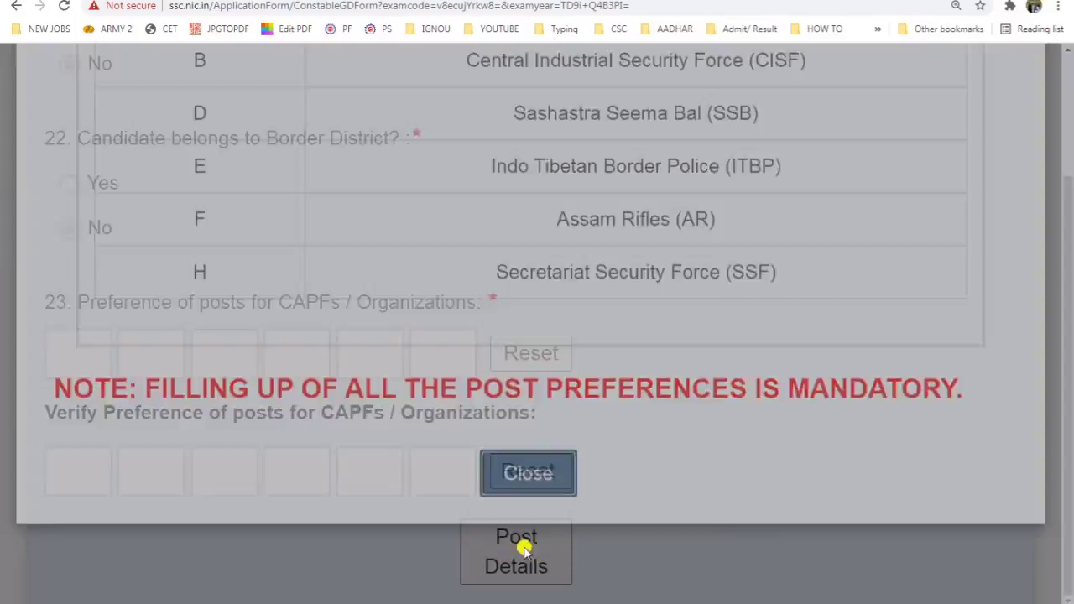
Step: Enter post preferences A, B, D, E, F, H in the preference boxes
click(93, 355)
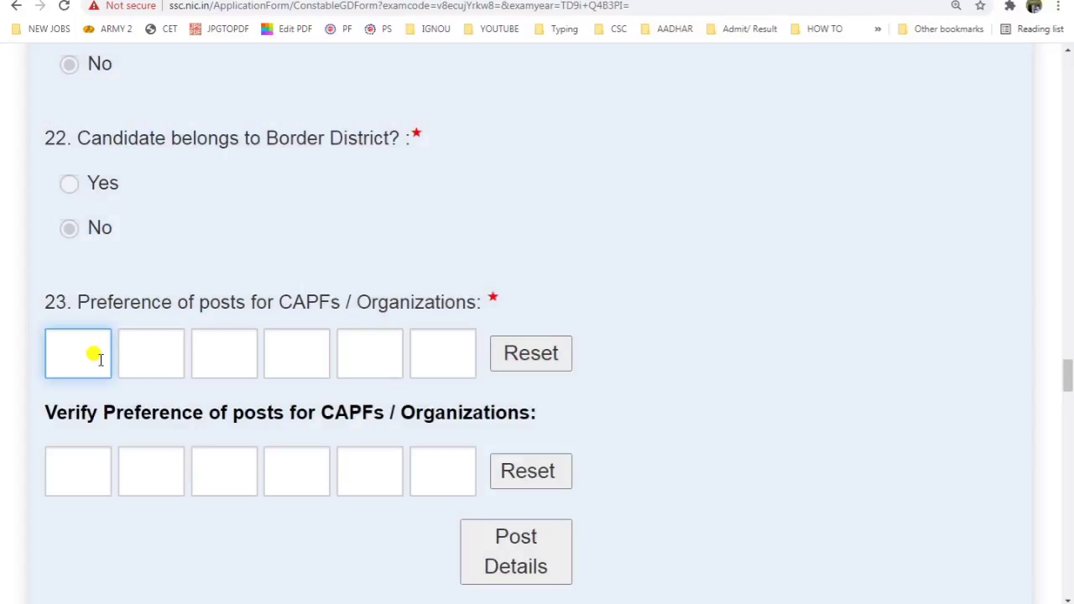
text(A)
text(B)
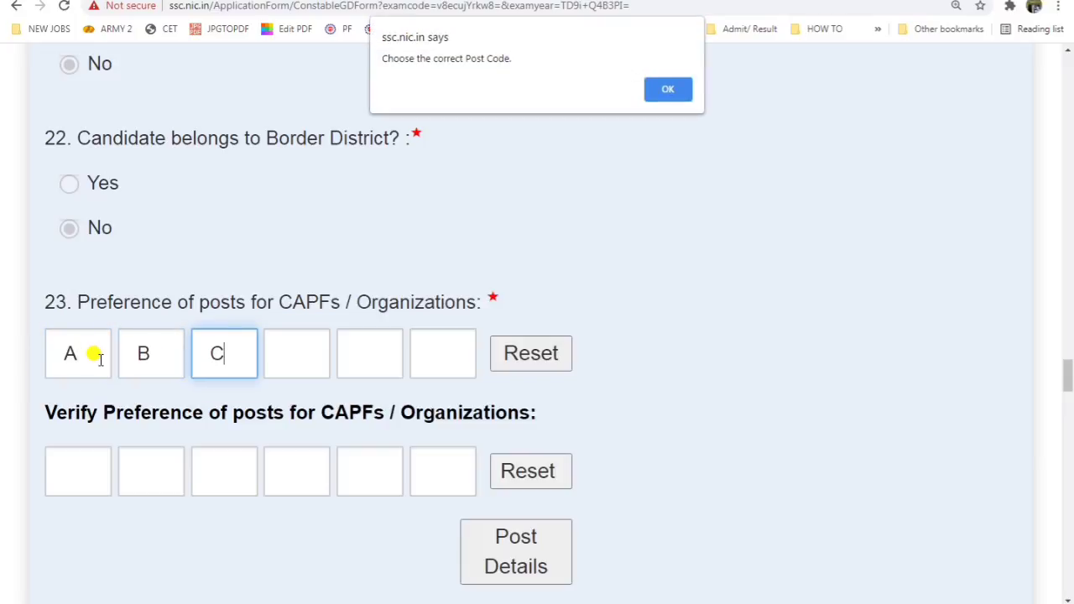
click(663, 91)
click(229, 358)
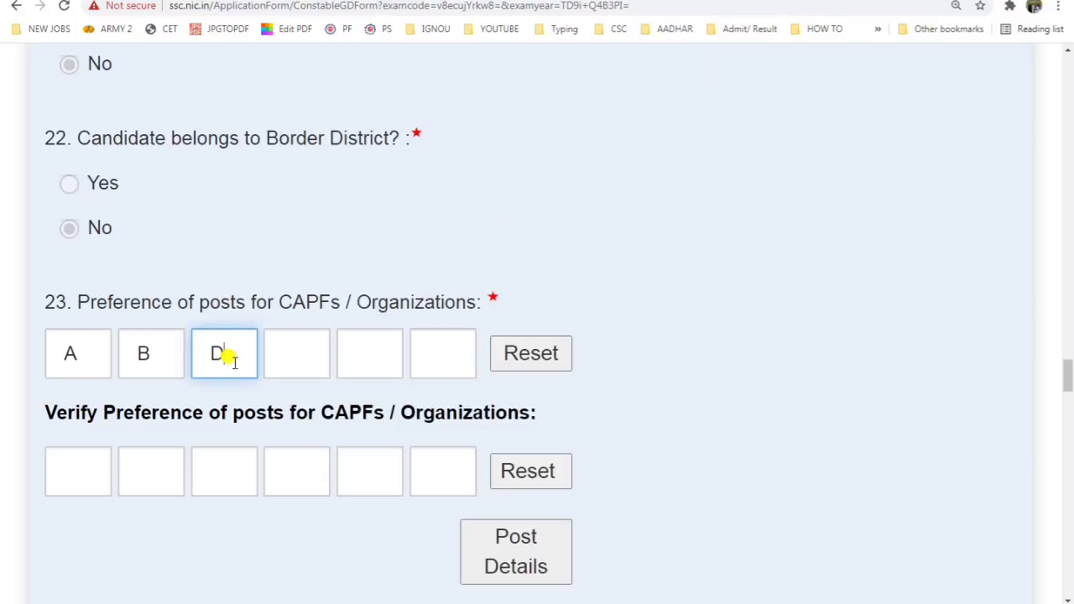
click(307, 361)
key(Tab)
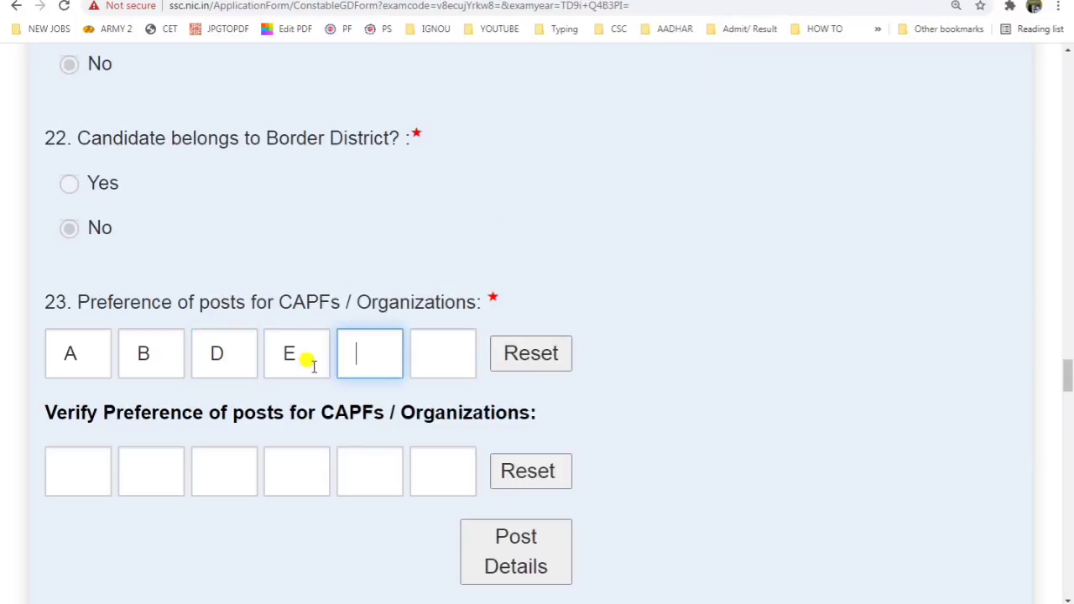
text(F)
key(Tab)
text(H)
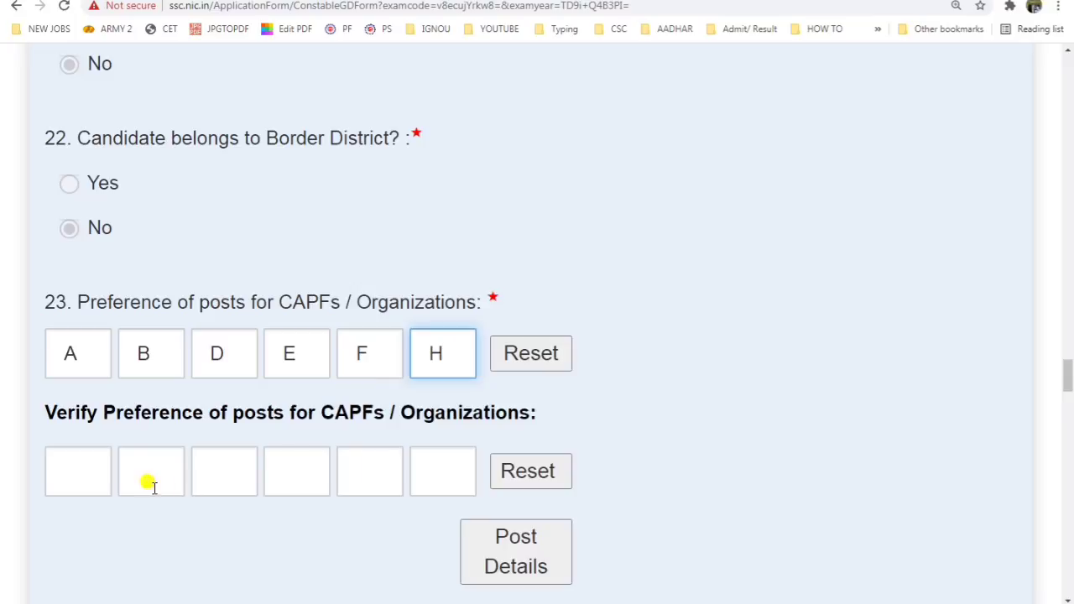
Step: Repeat A, B, D, E, F, H in the verification preference boxes
click(74, 481)
key(Tab)
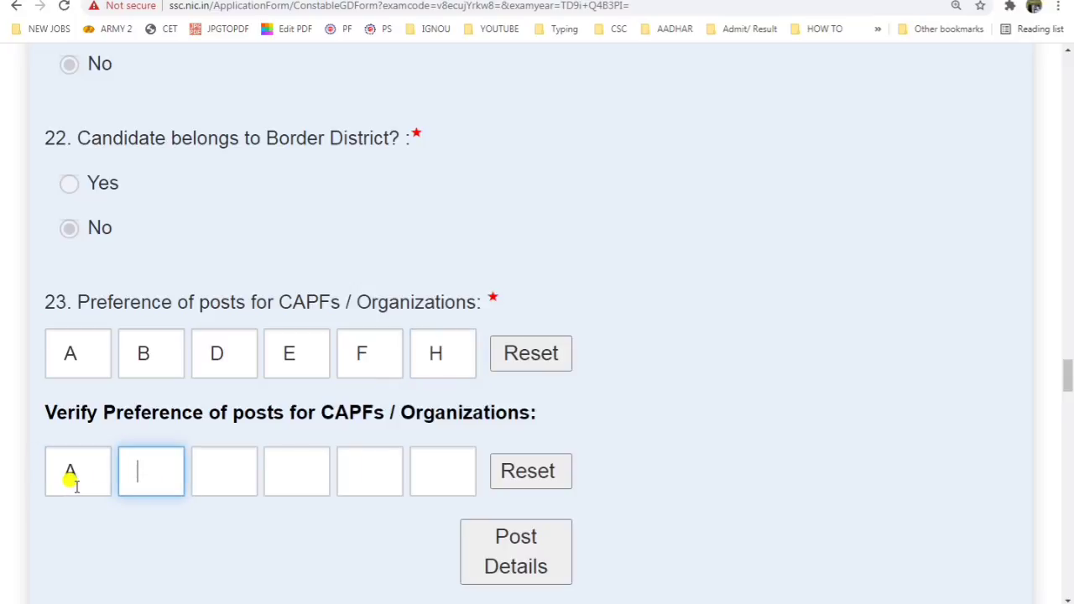
key(Tab)
text(D)
key(Tab)
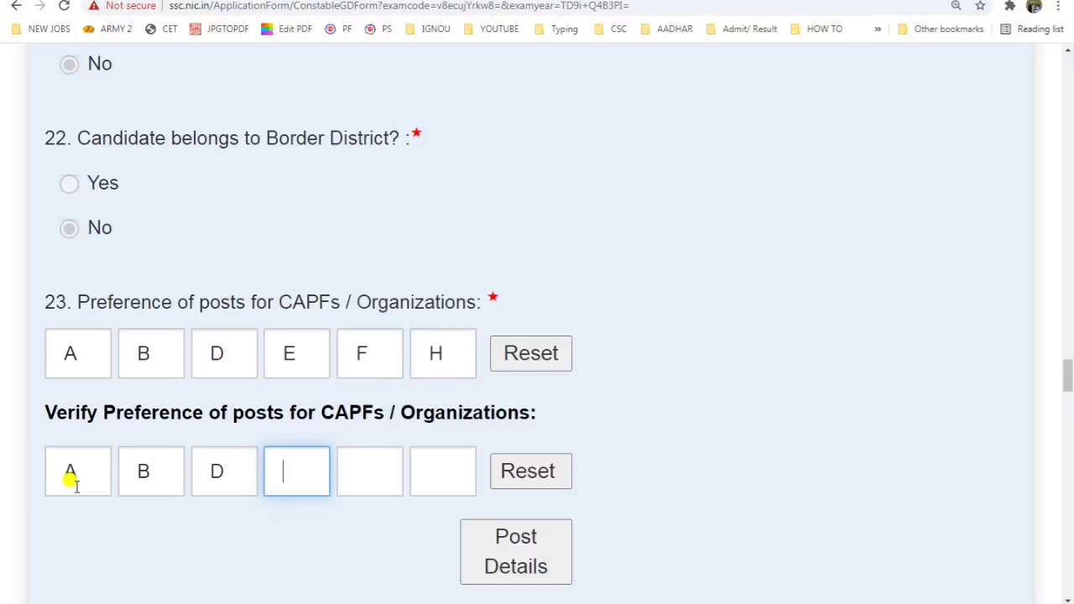
key(Tab)
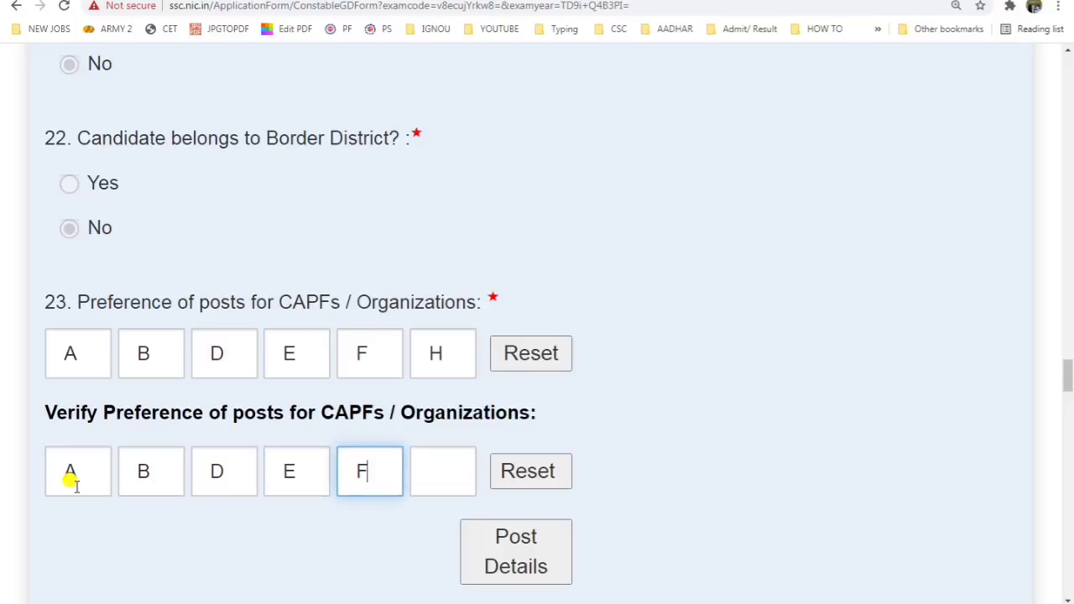
key(Tab)
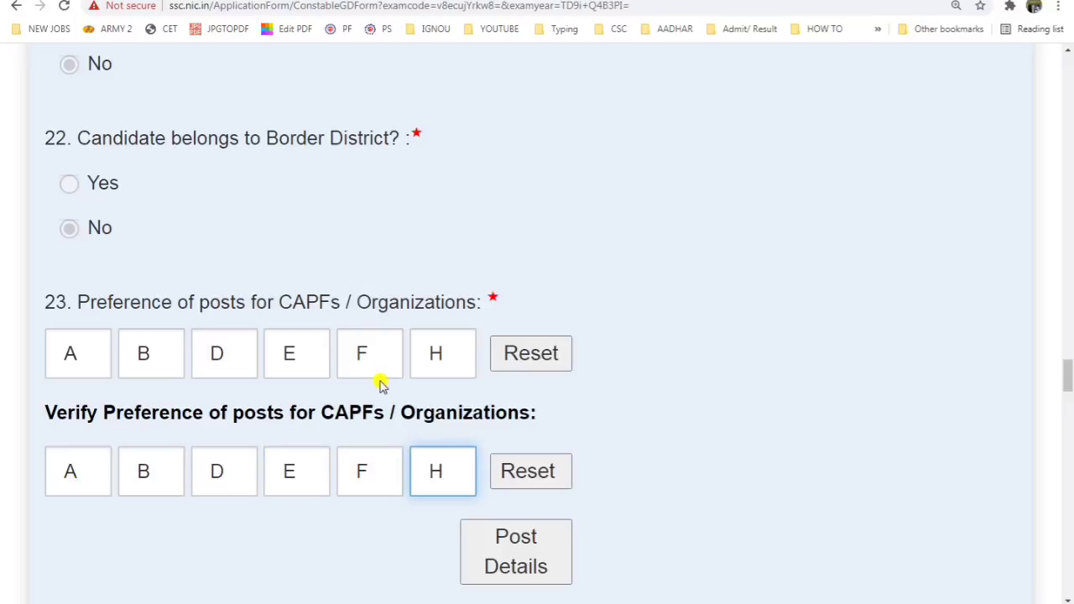
scroll(480, 412, down, 2)
scroll(260, 428, down, 2)
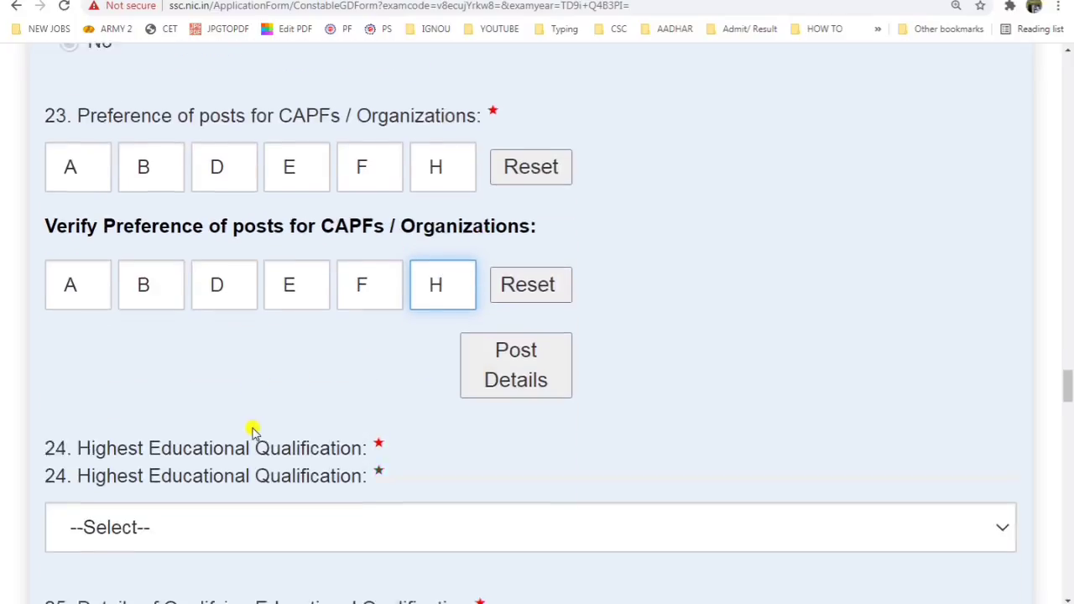
Step: Choose Intermediate/ Higher Secondary/ 10+2 as the highest educational qualification
drag(87, 337, 311, 346)
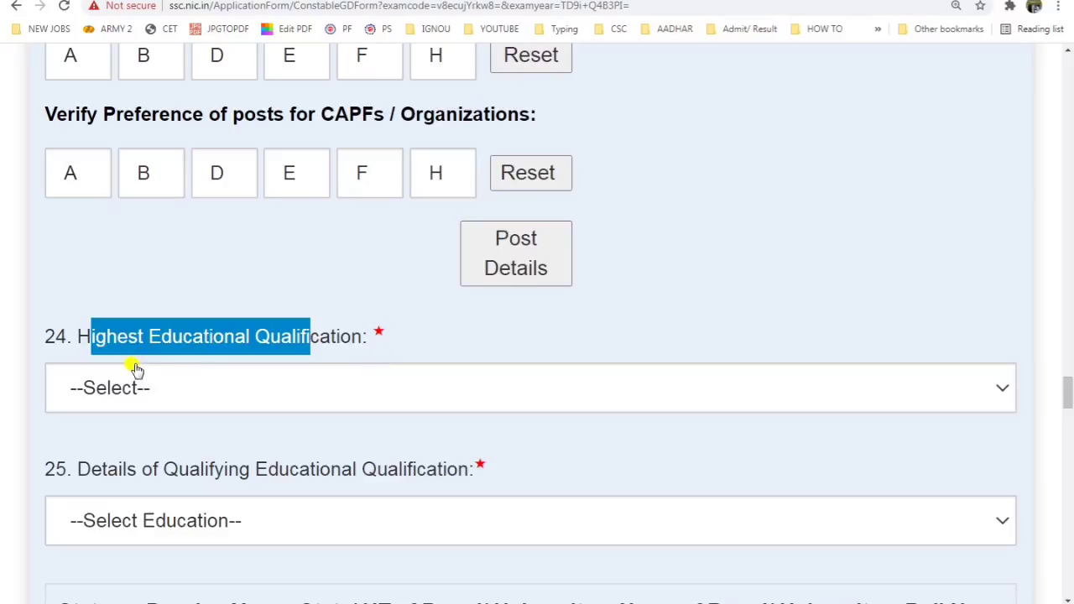
click(60, 349)
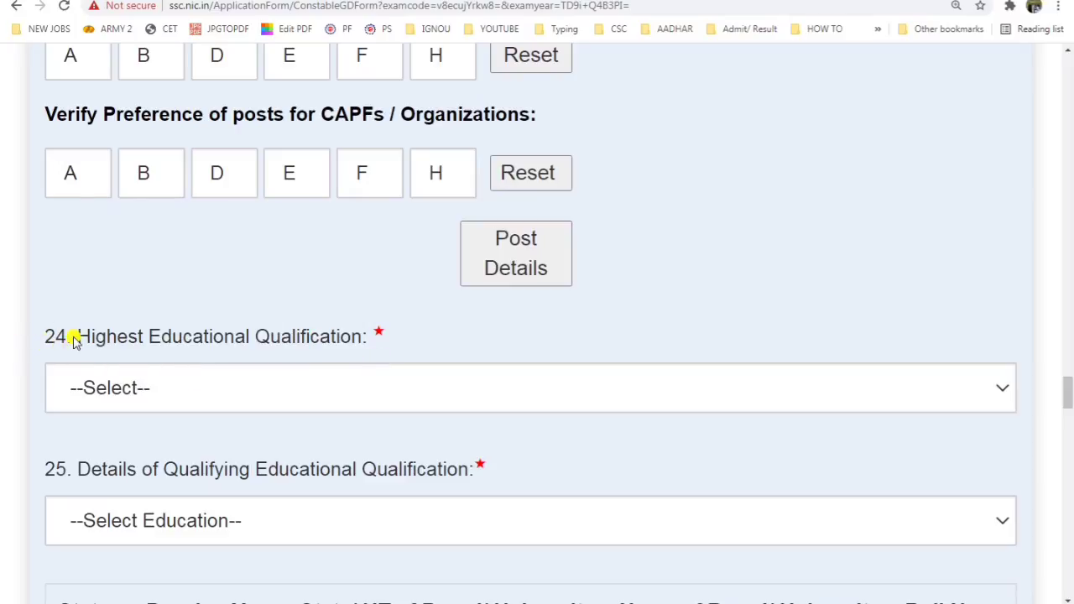
drag(82, 339, 370, 343)
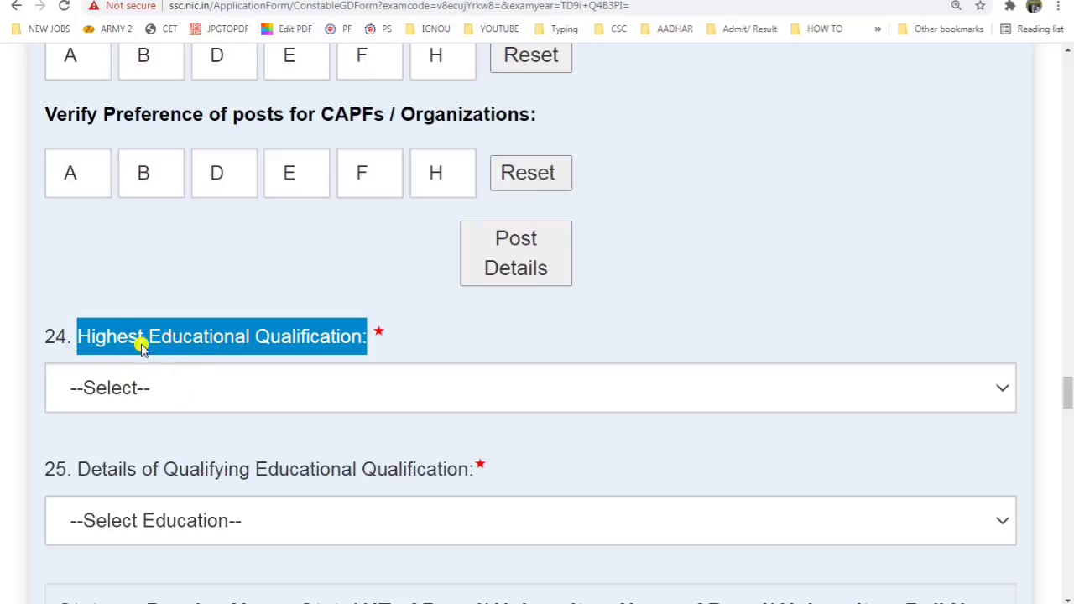
click(235, 394)
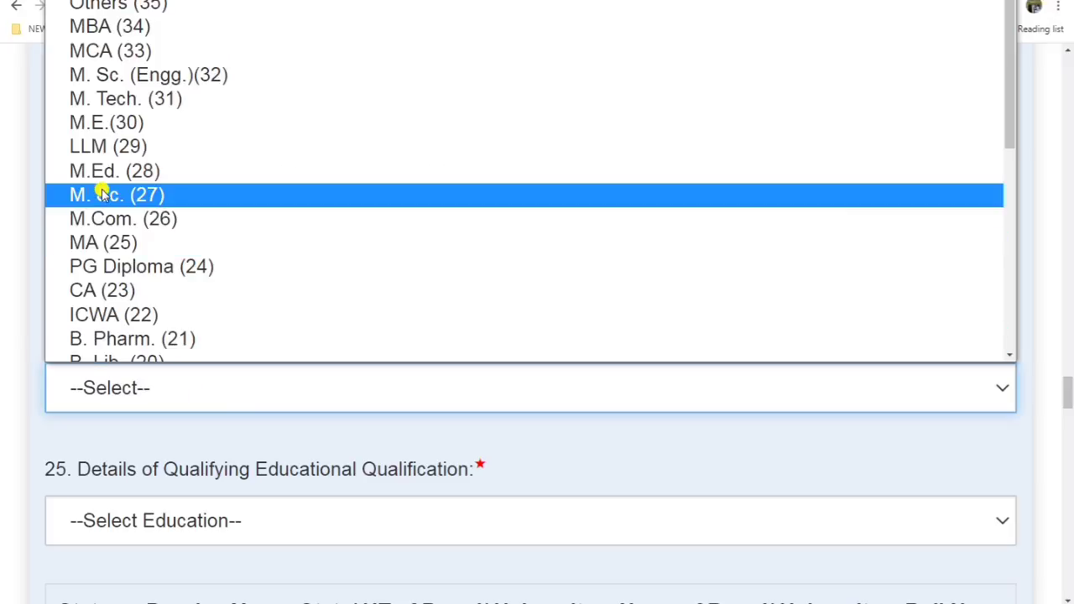
scroll(101, 195, down, 5)
scroll(159, 241, up, 6)
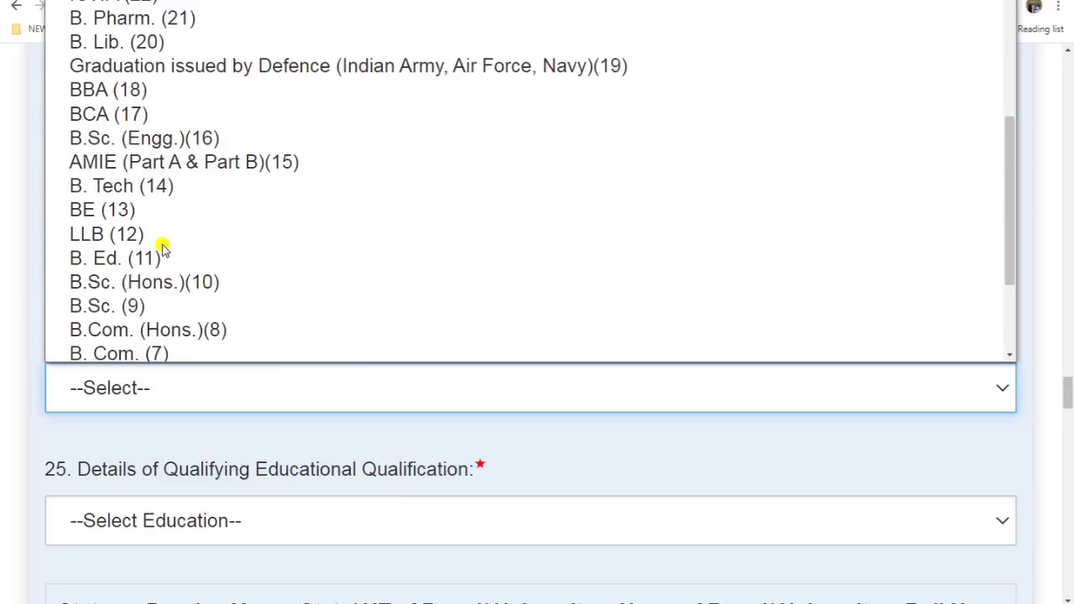
scroll(138, 216, up, 2)
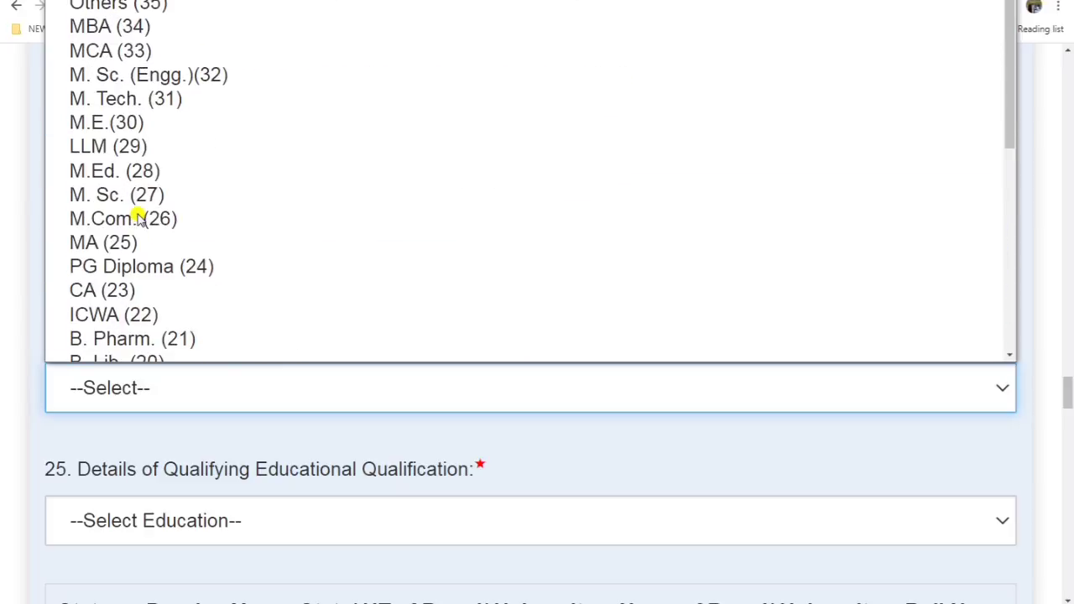
scroll(139, 216, down, 7)
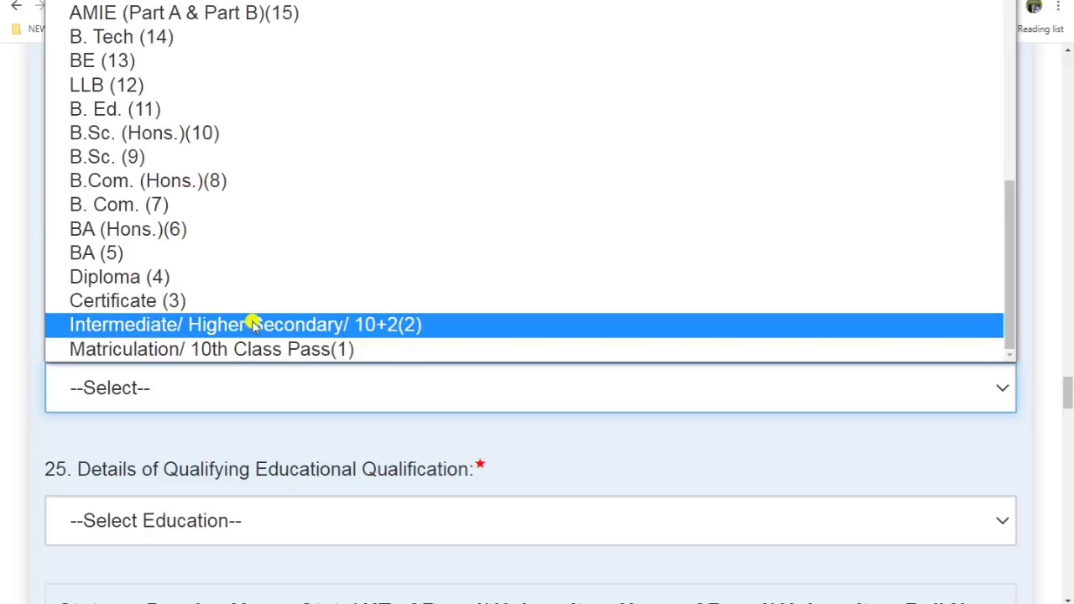
click(253, 325)
scroll(271, 425, down, 2)
Step: Choose 10th Standard as the qualifying educational qualification
click(271, 388)
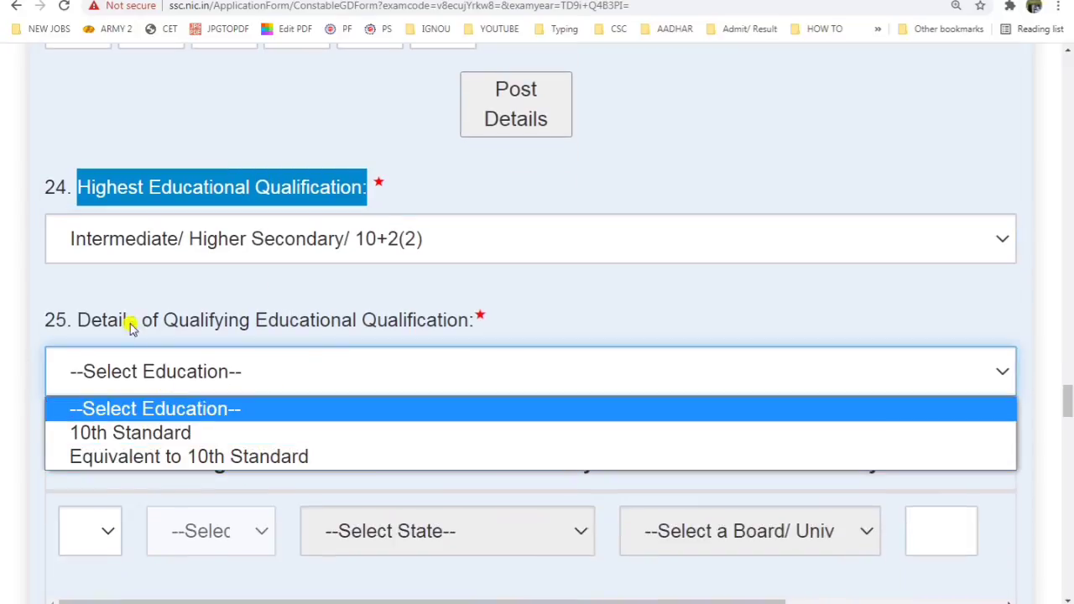
click(156, 319)
drag(178, 320, 476, 324)
click(360, 391)
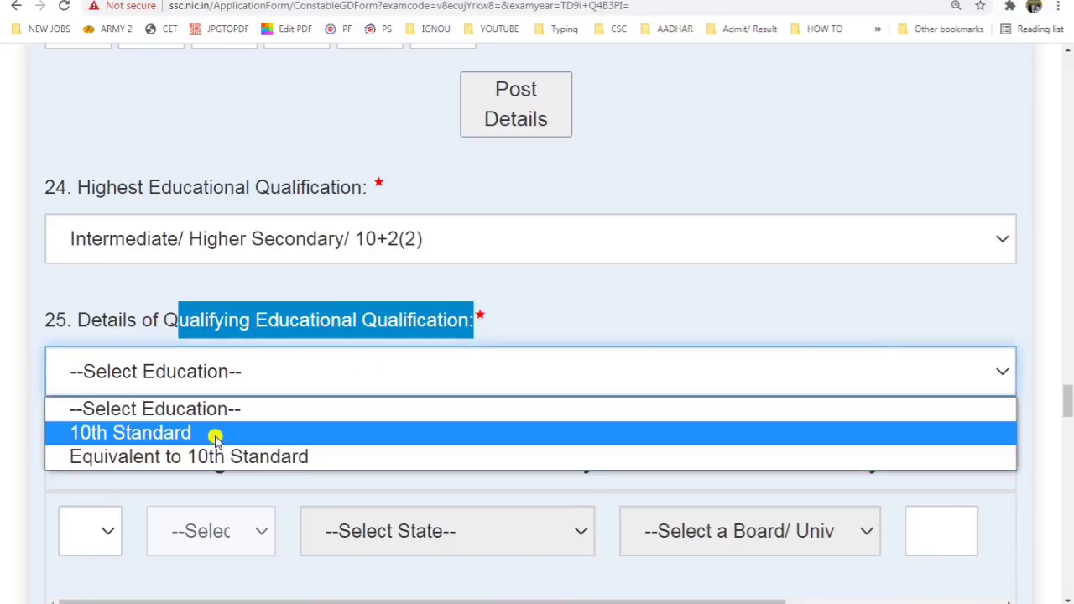
click(148, 433)
scroll(149, 437, down, 2)
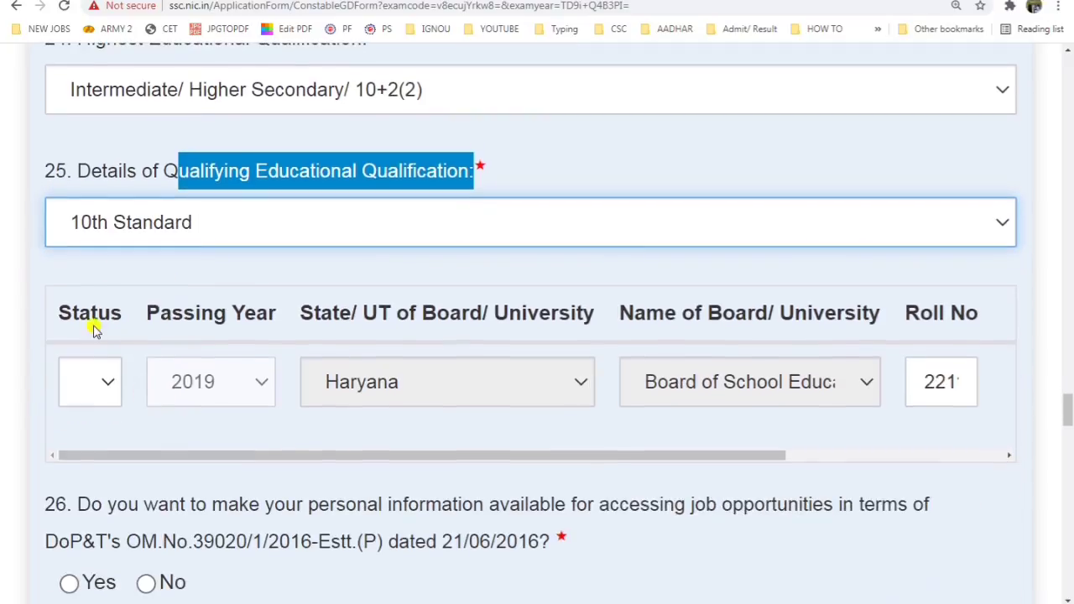
Step: Mark the 10th result status as Passed with a percentage of 80
click(96, 394)
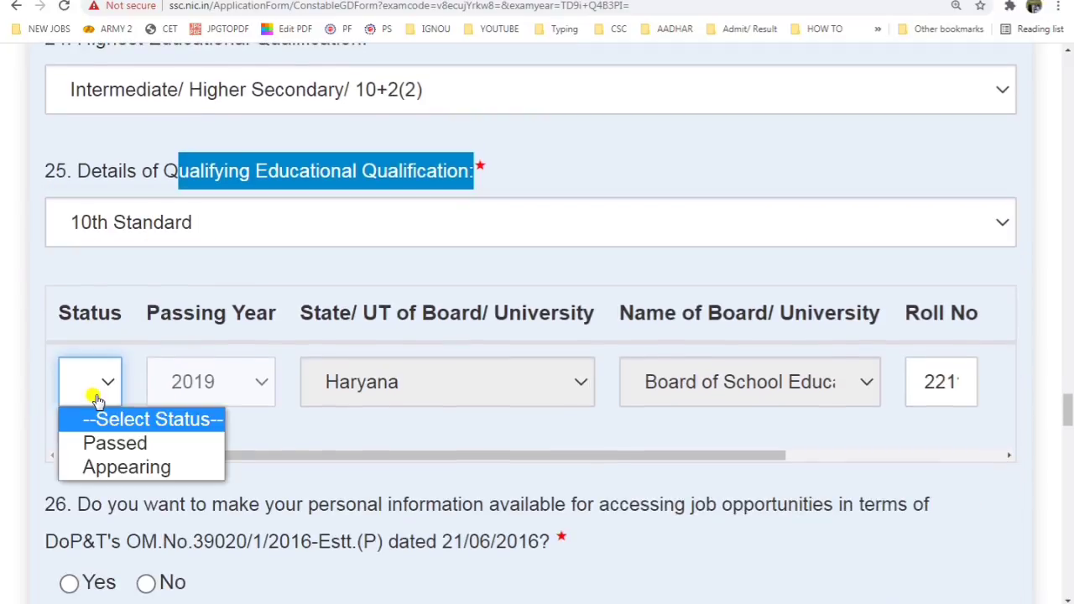
click(134, 448)
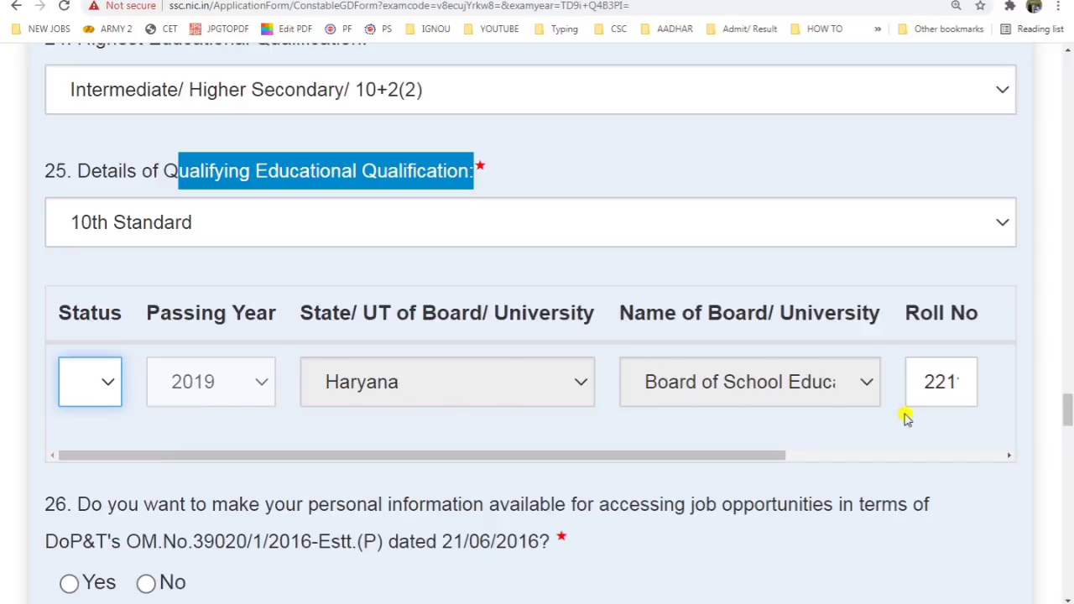
drag(702, 467, 948, 479)
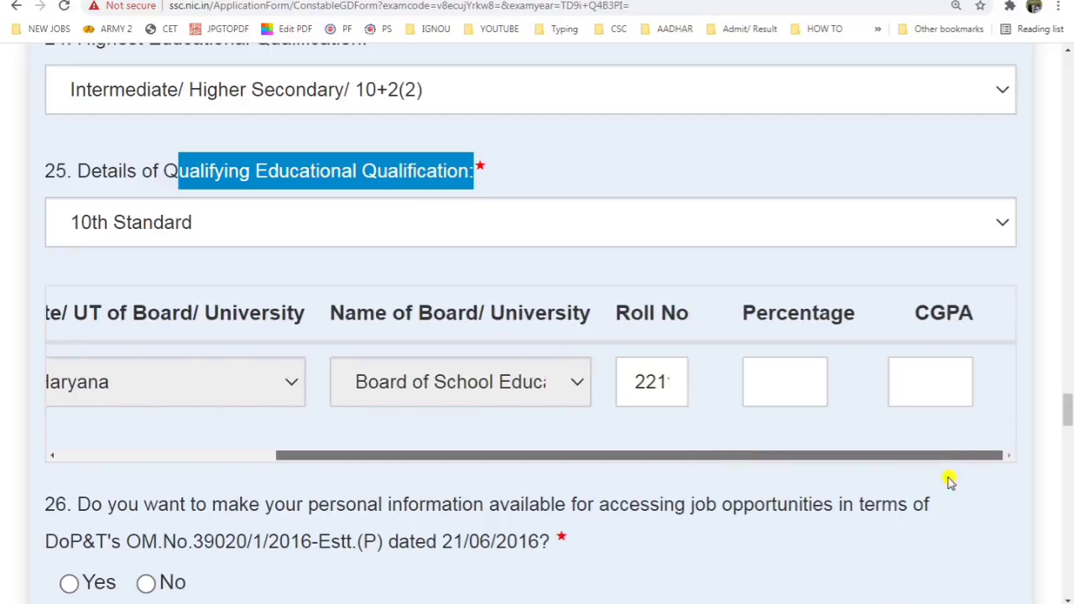
click(806, 393)
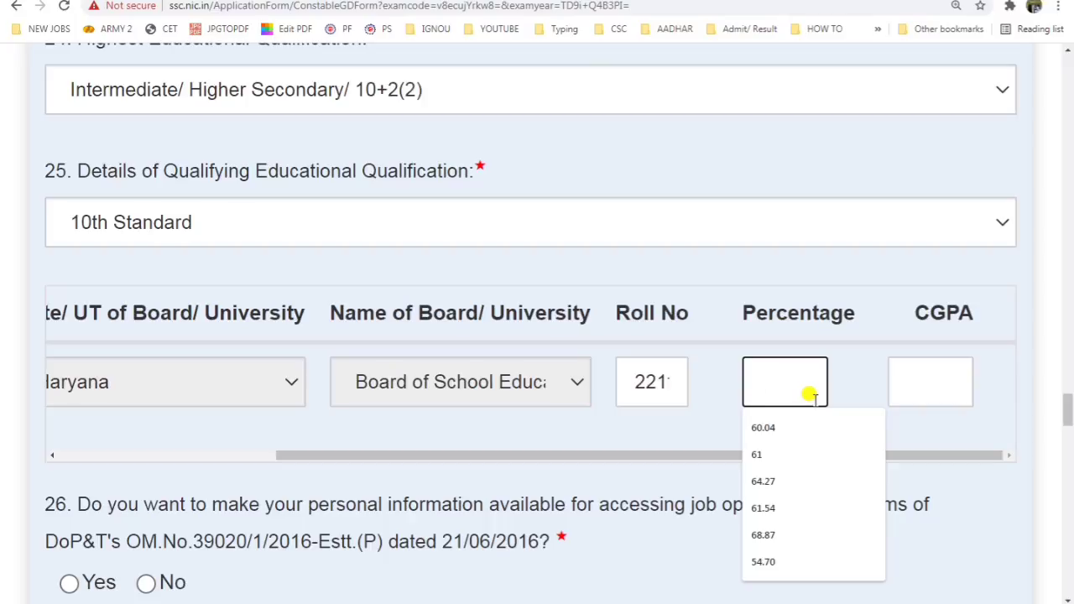
text(080)
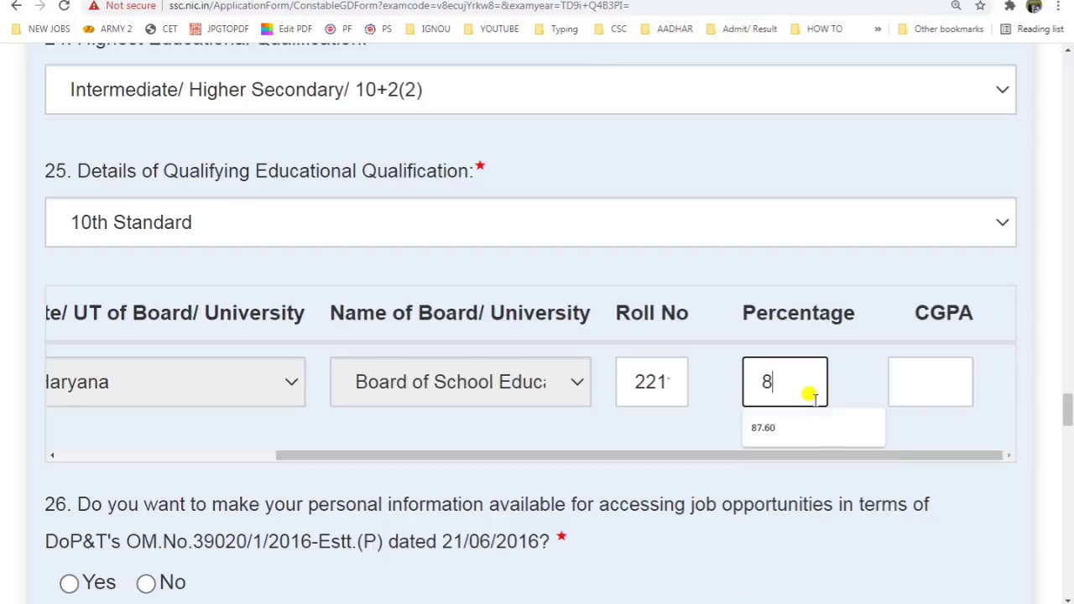
click(854, 334)
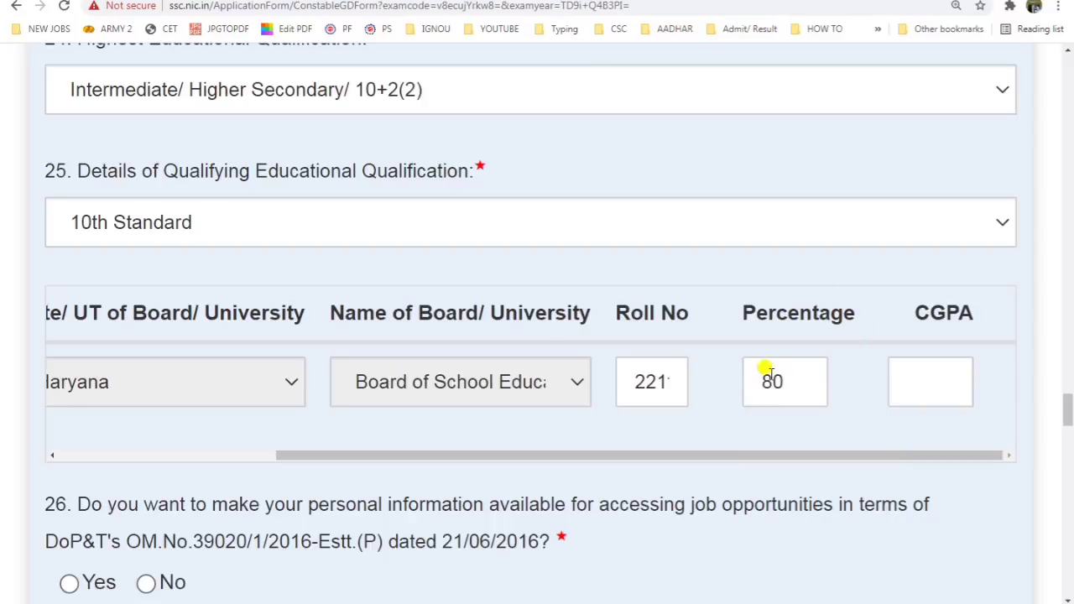
Step: Answer Yes to question 26 on sharing personal information for job opportunities
scroll(738, 373, down, 3)
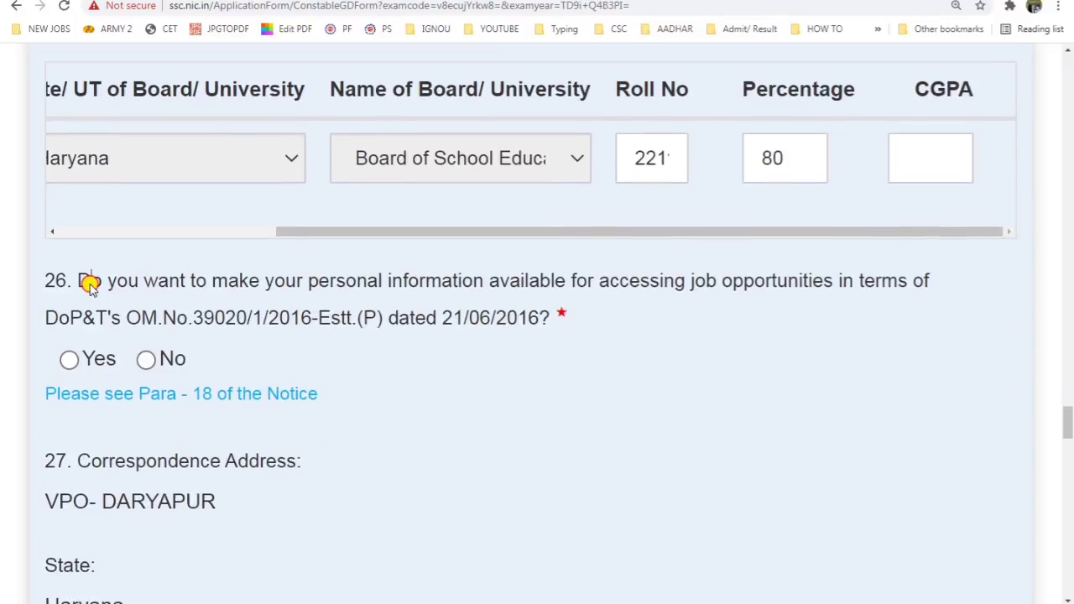
drag(90, 280, 180, 280)
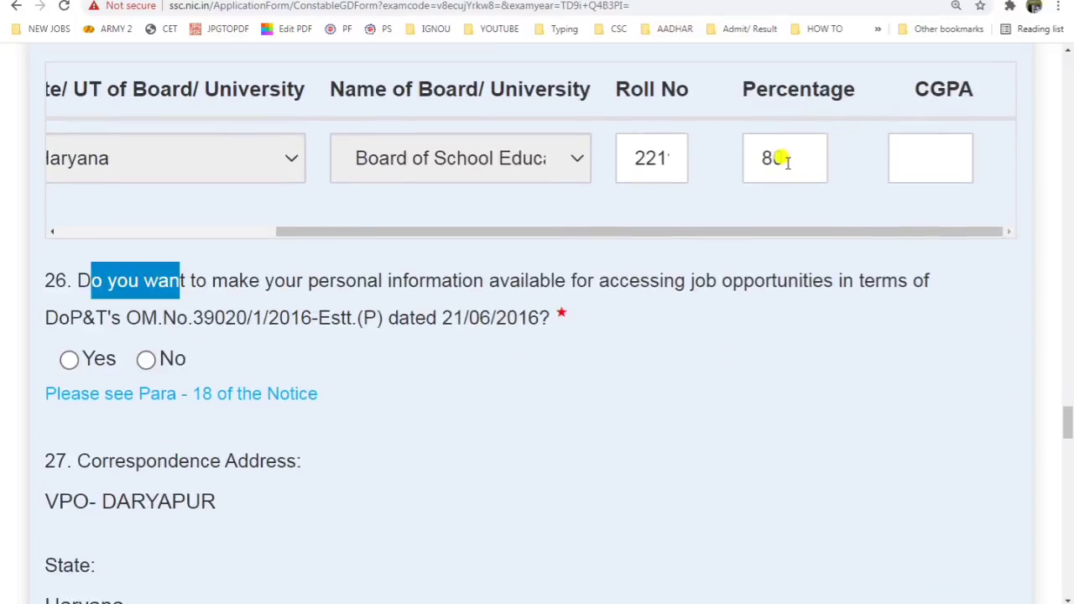
drag(913, 91, 920, 153)
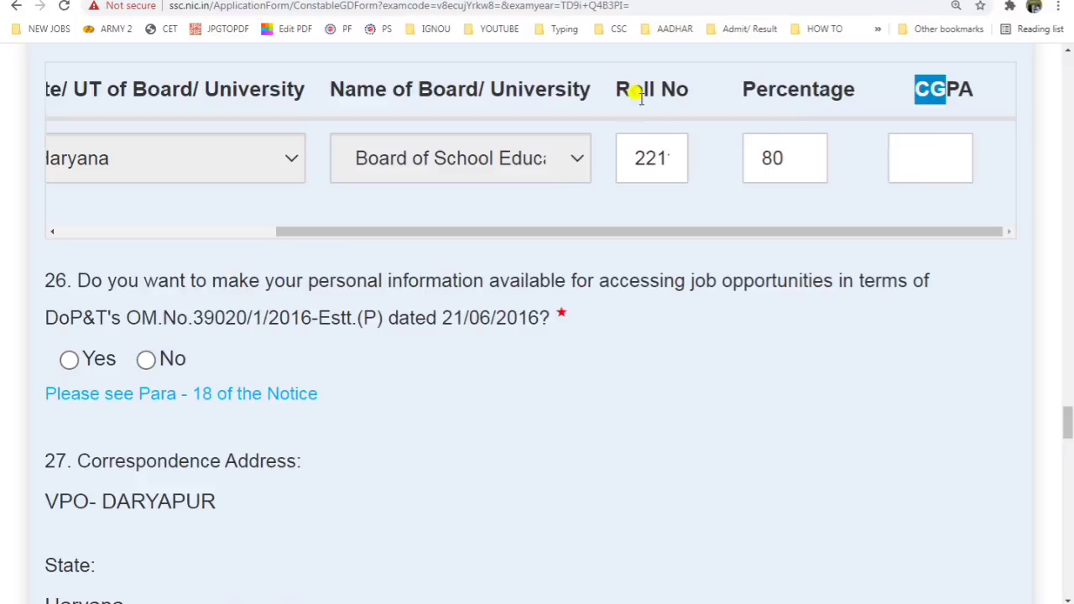
drag(77, 280, 433, 286)
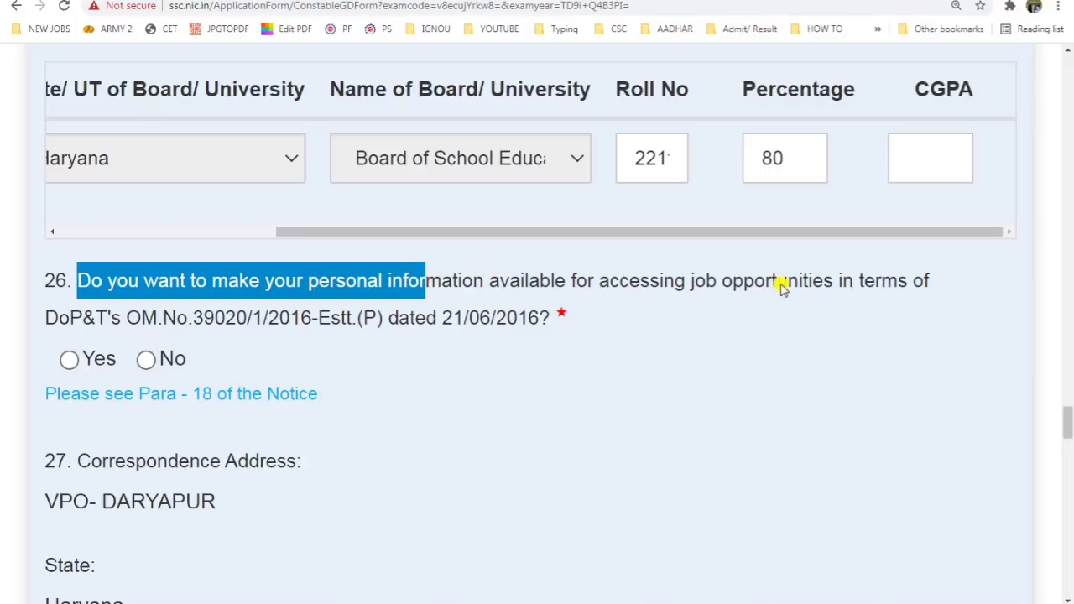
click(71, 361)
Step: Read the photo-with-date requirements and open the file chooser under Upload Photo
scroll(160, 426, down, 8)
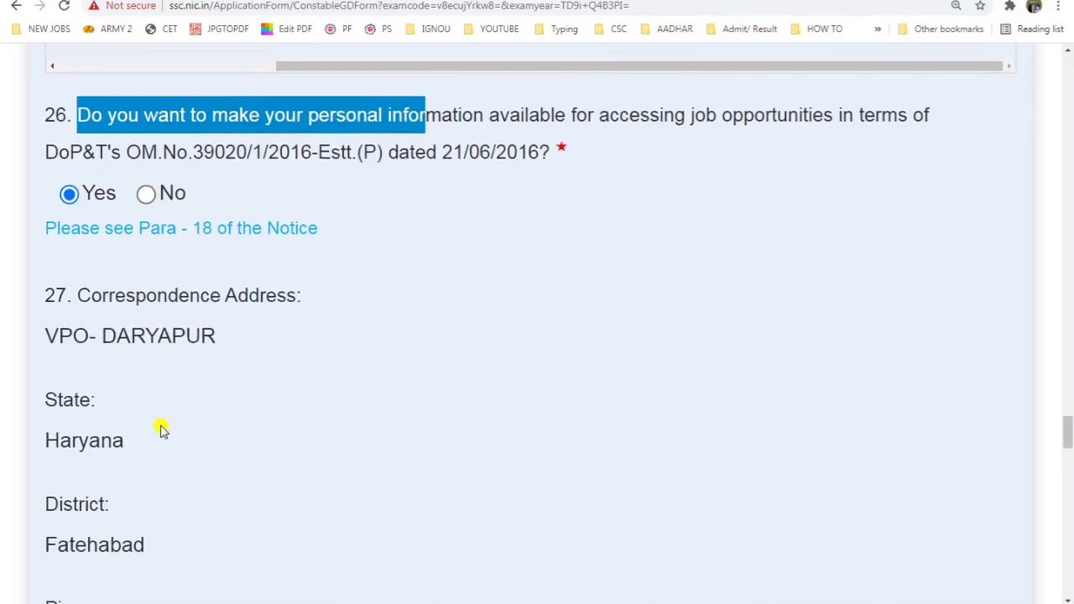
scroll(161, 428, down, 7)
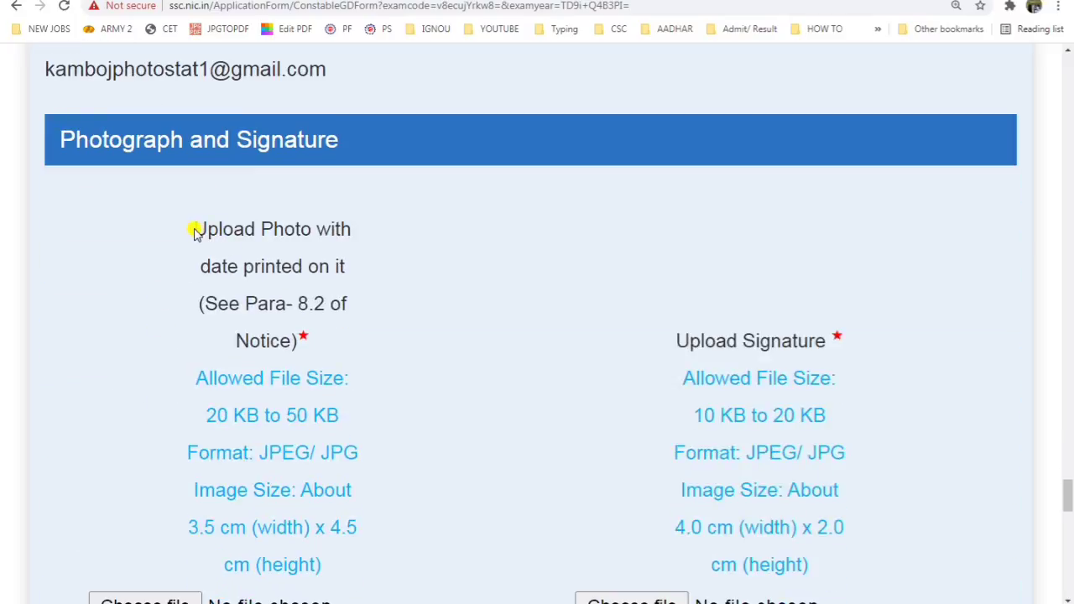
drag(194, 231, 356, 285)
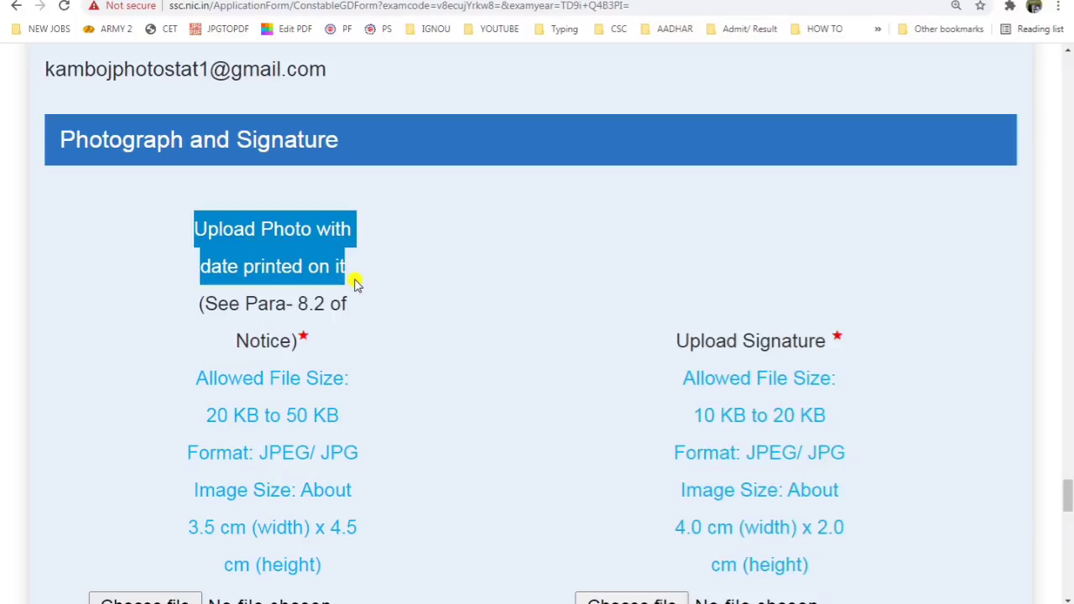
scroll(356, 285, down, 2)
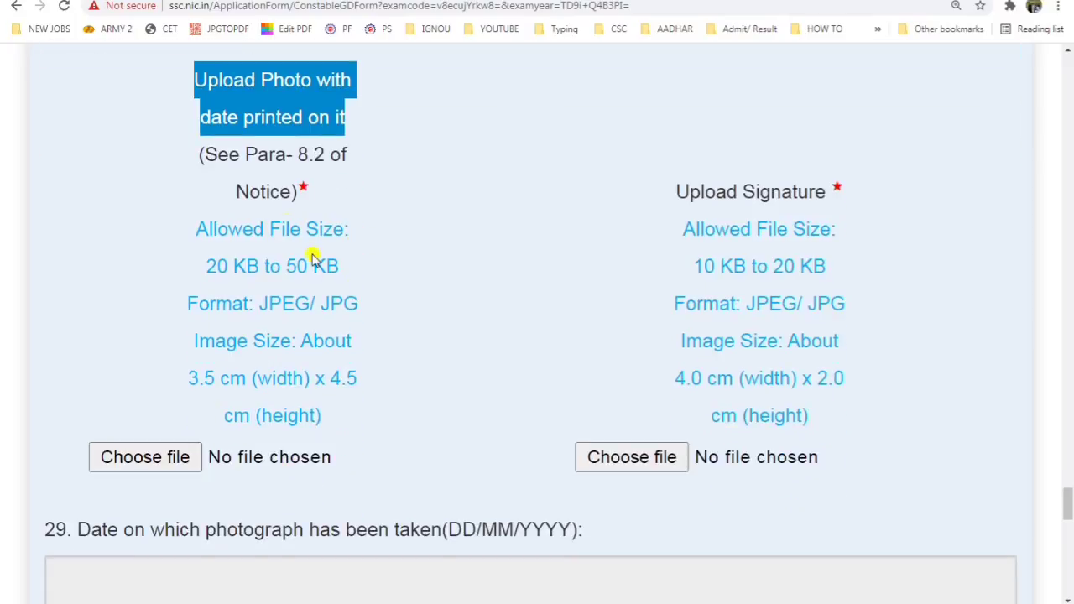
drag(206, 155, 362, 164)
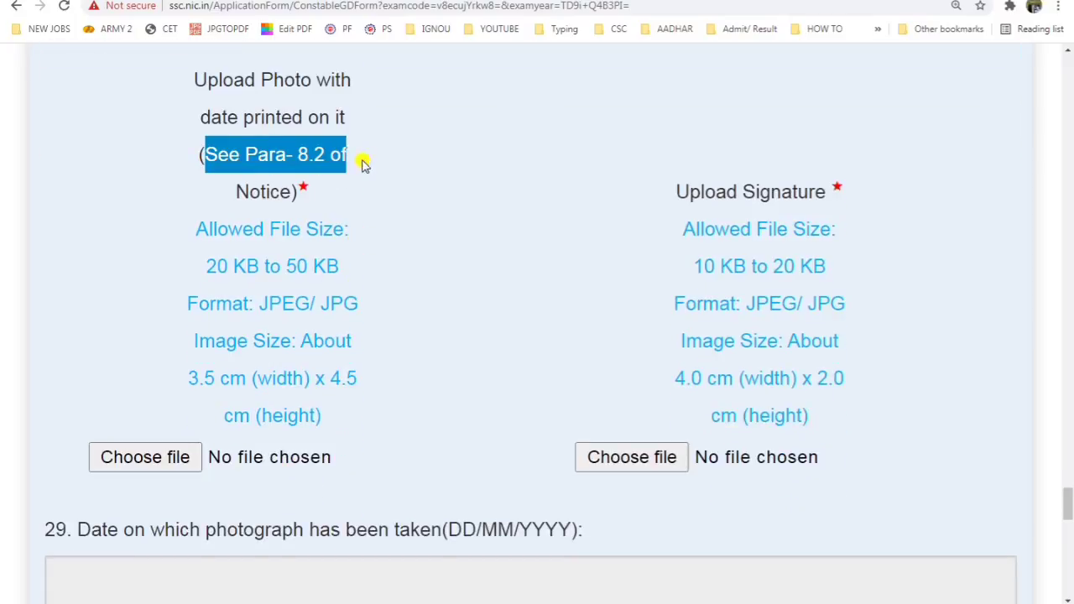
click(188, 467)
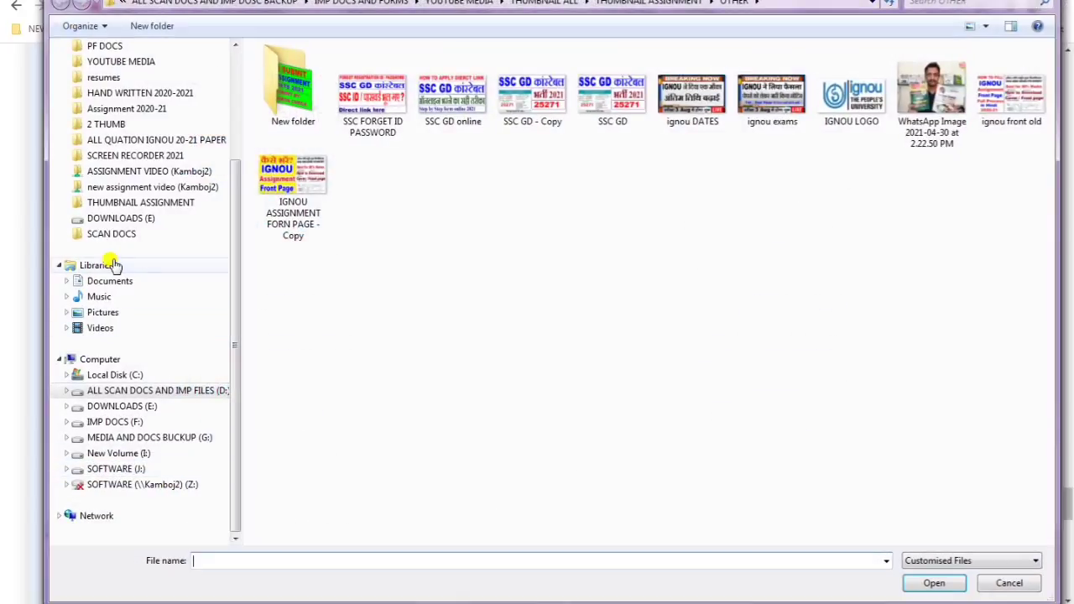
Step: Cancel the file picker and open the name-strip passport photo from SCAN DOCS > PHOTO in Paint
click(134, 235)
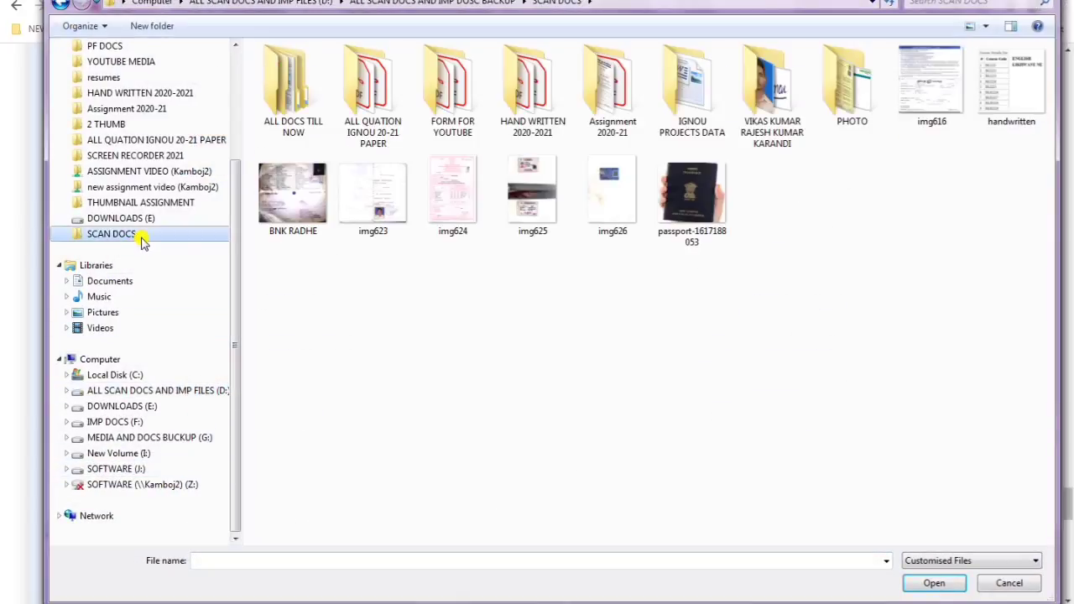
double_click(841, 76)
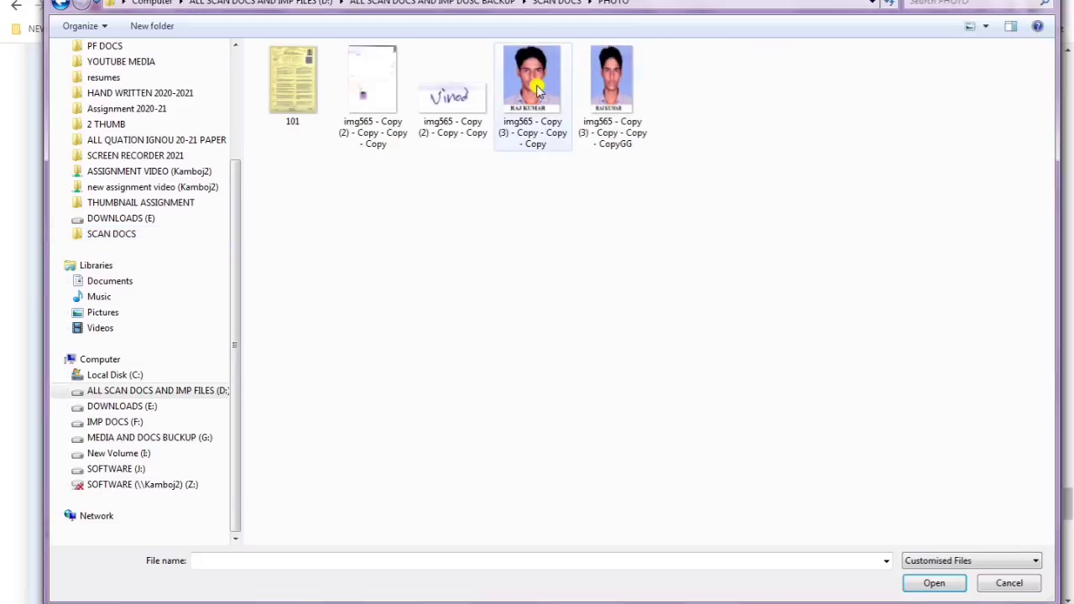
click(1007, 582)
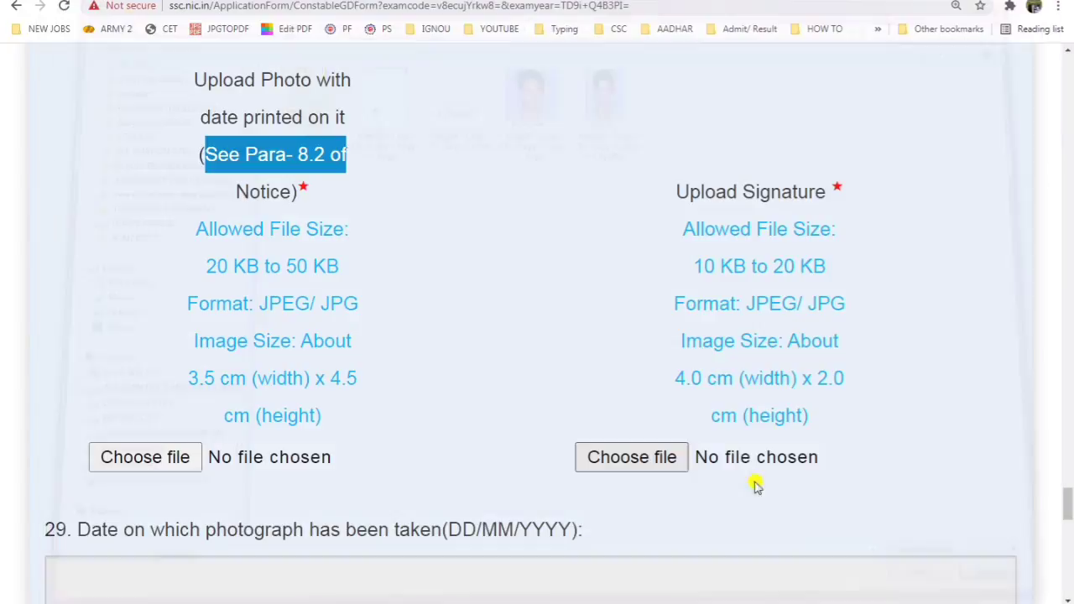
scroll(372, 293, up, 2)
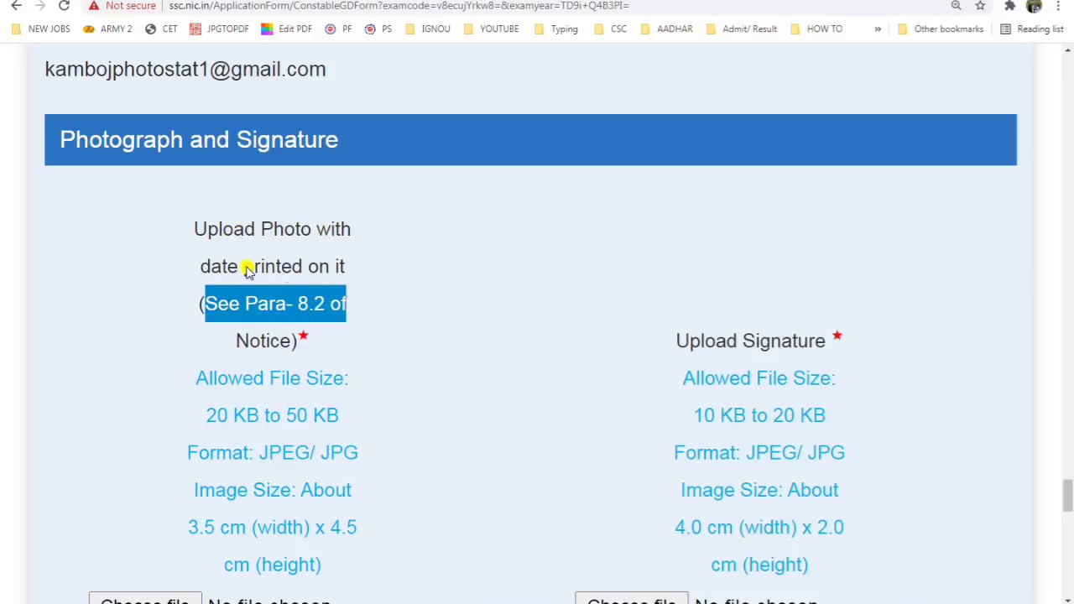
scroll(269, 497, down, 2)
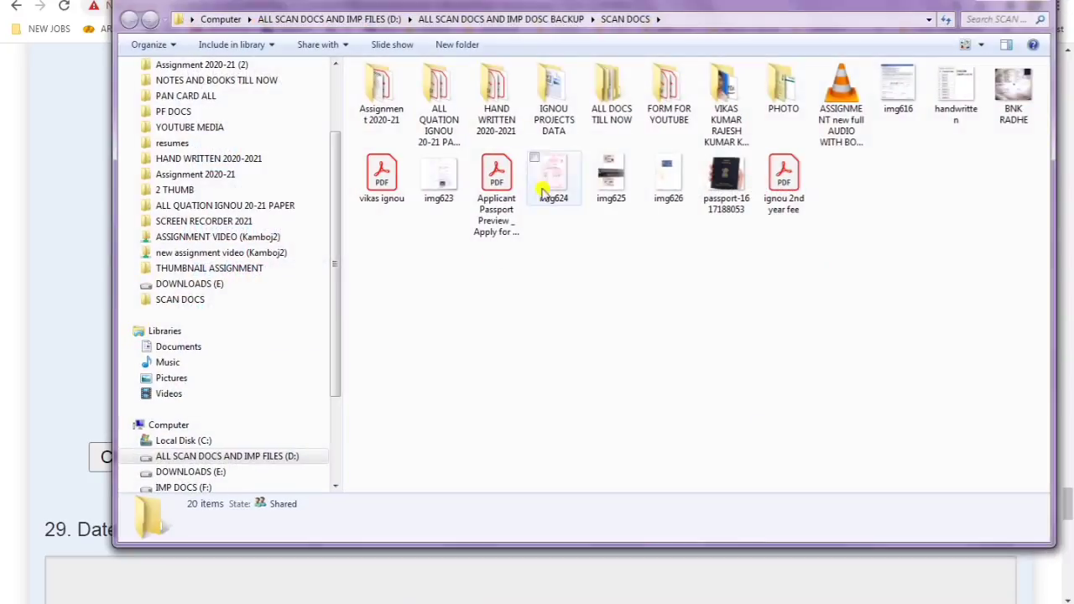
double_click(796, 98)
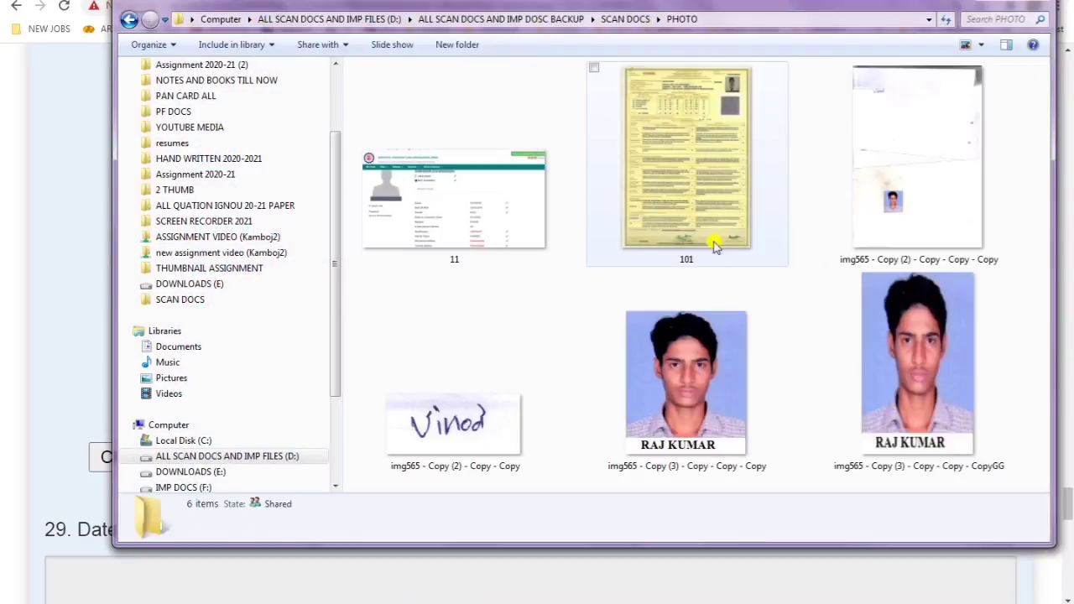
click(705, 400)
right_click(704, 400)
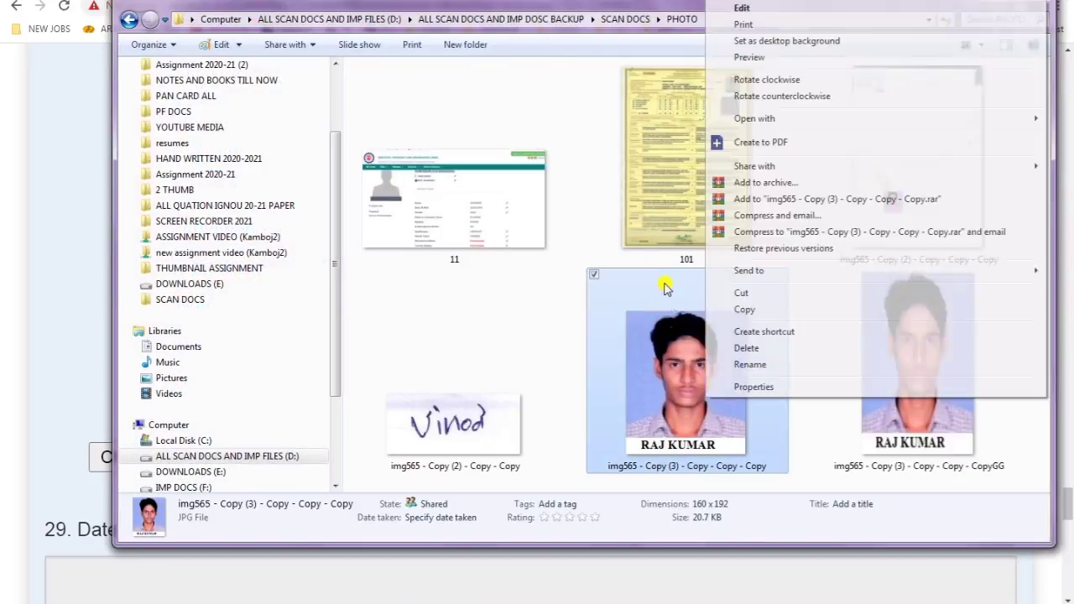
click(781, 7)
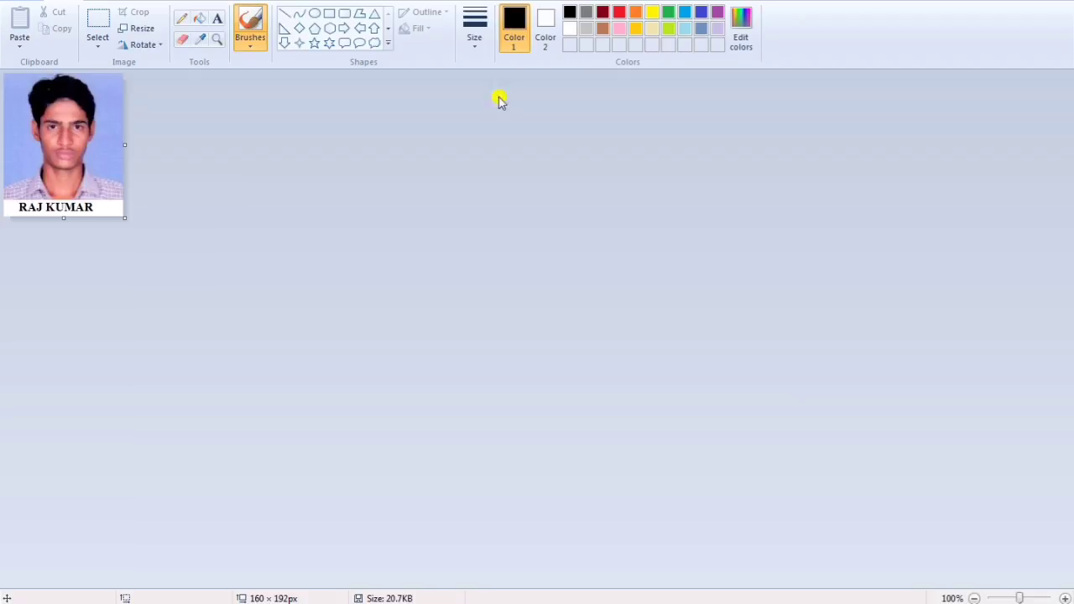
Step: Blank the name strip and start a 'DOP' text box at size 11
scroll(84, 239, up, 3)
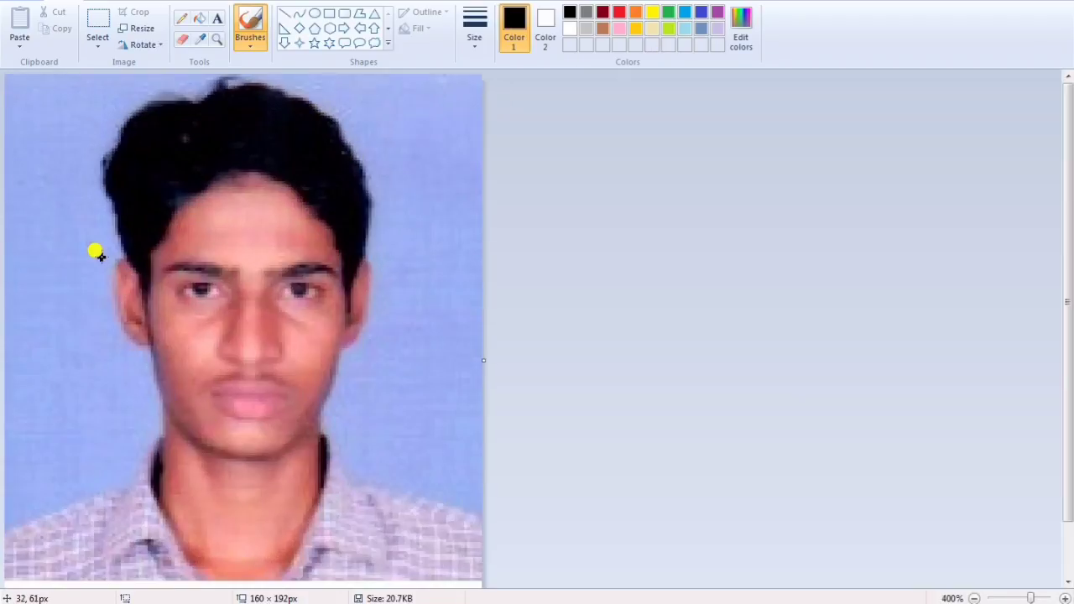
scroll(96, 251, down, 1)
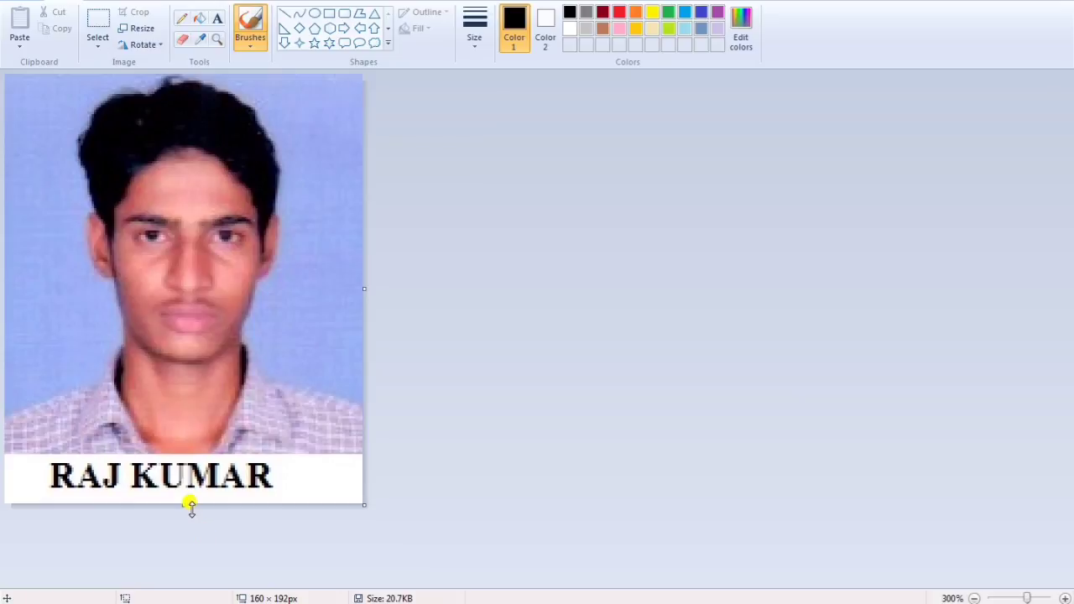
drag(191, 505, 221, 514)
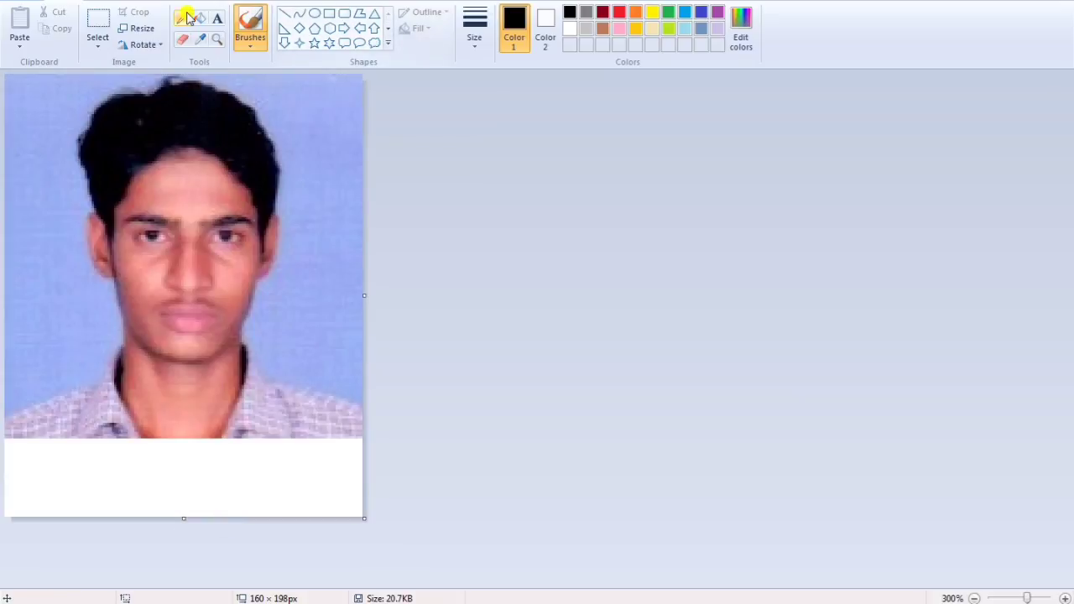
click(218, 18)
click(23, 478)
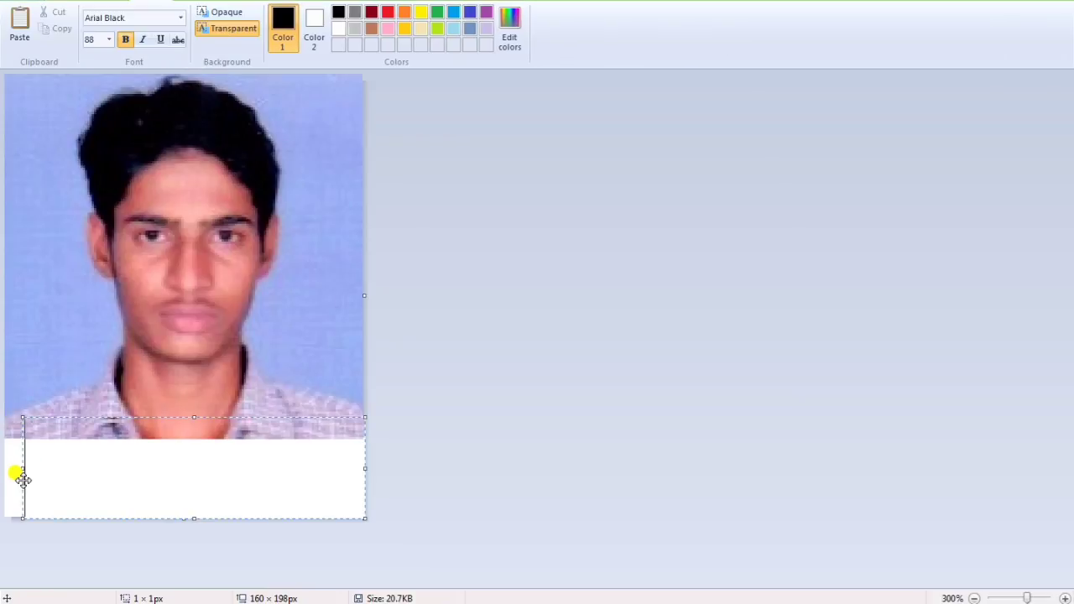
text(DOP)
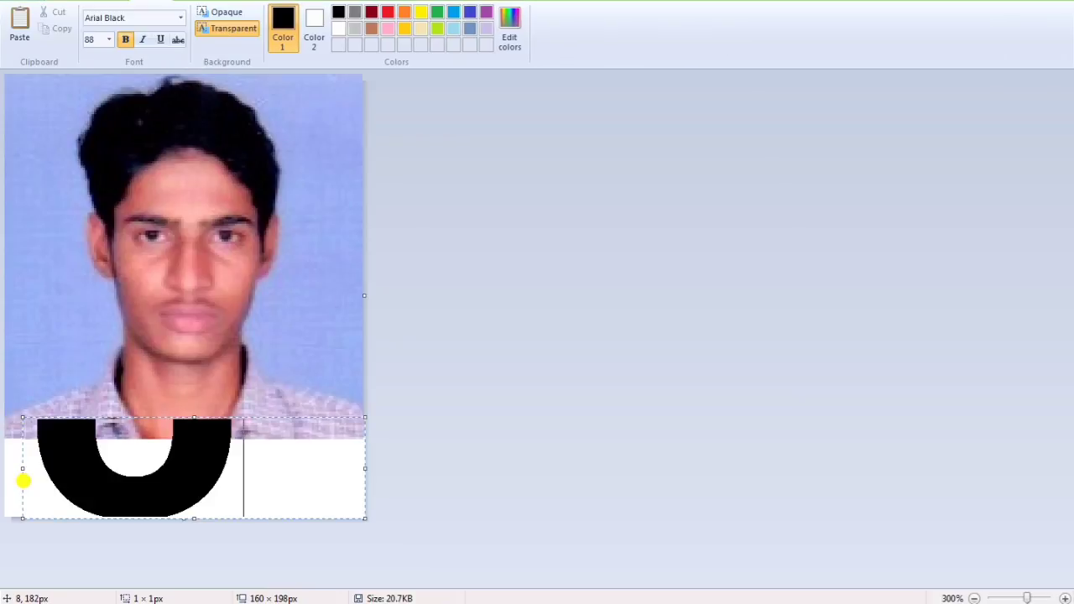
key(ctrl+a)
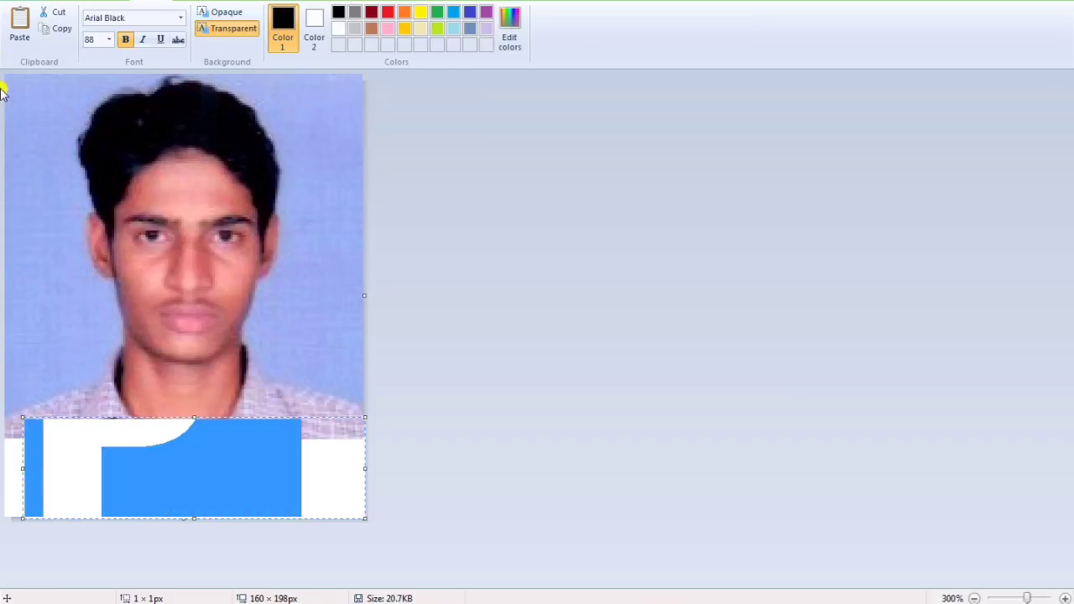
click(109, 40)
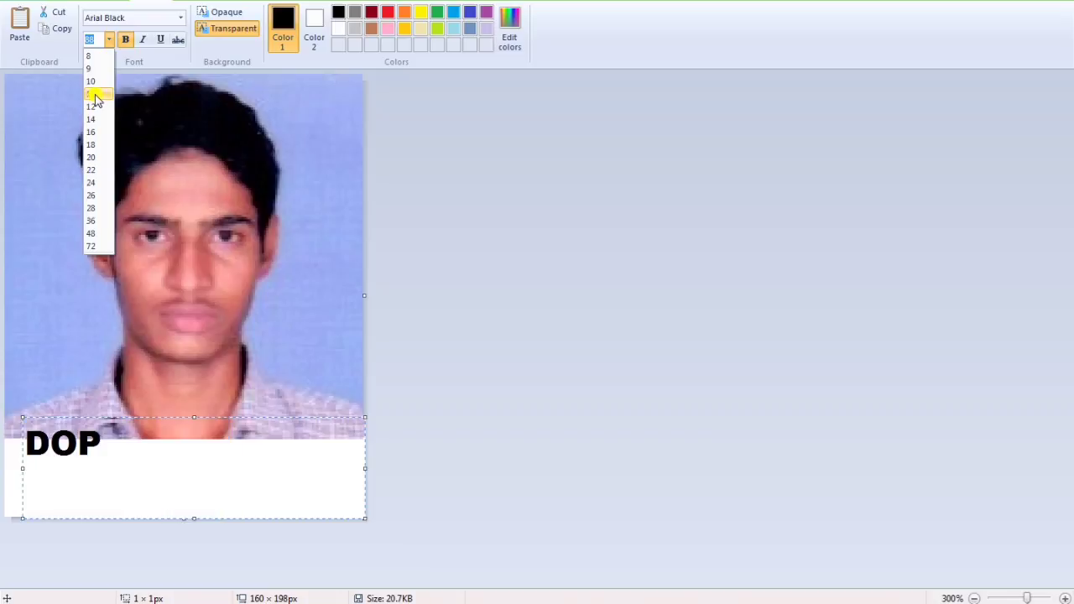
click(94, 99)
Step: Complete the text as 'DOP- 17-07-2021', position it in the strip and commit it
click(144, 435)
text(-)
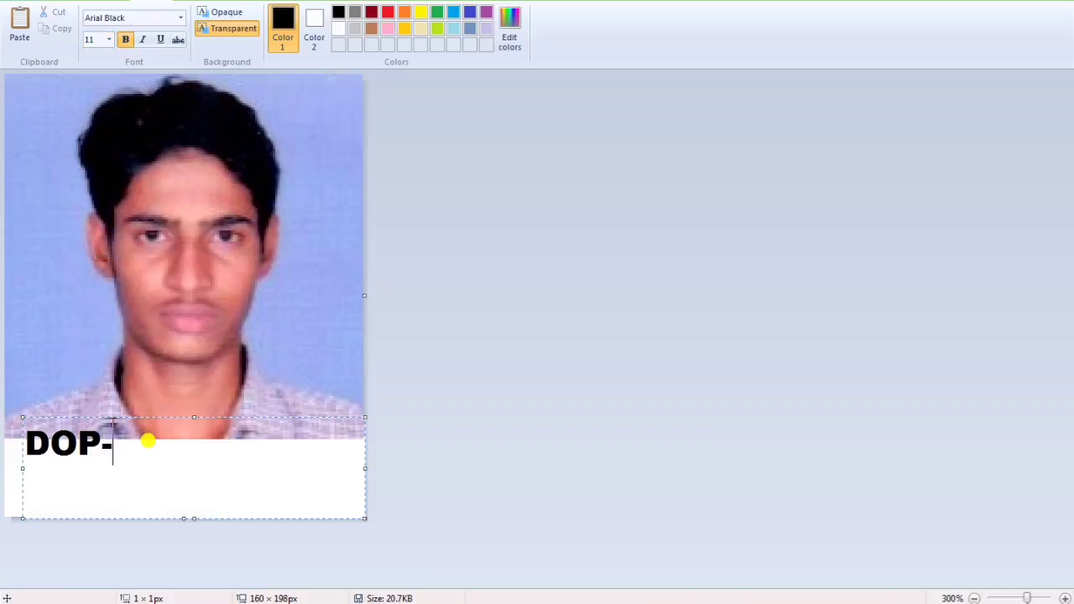
text( 17)
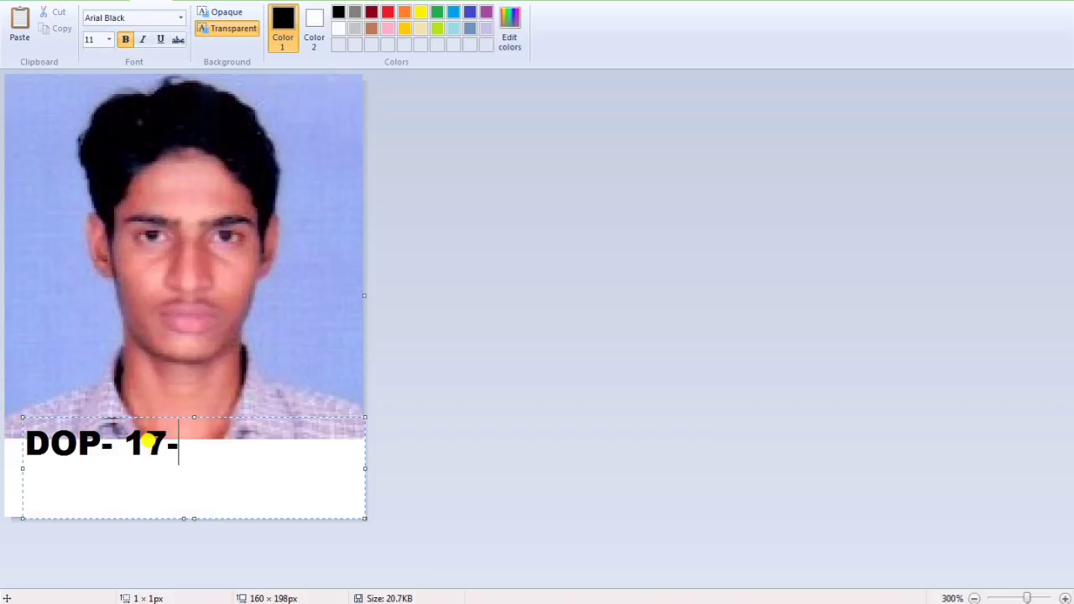
text(-07-)
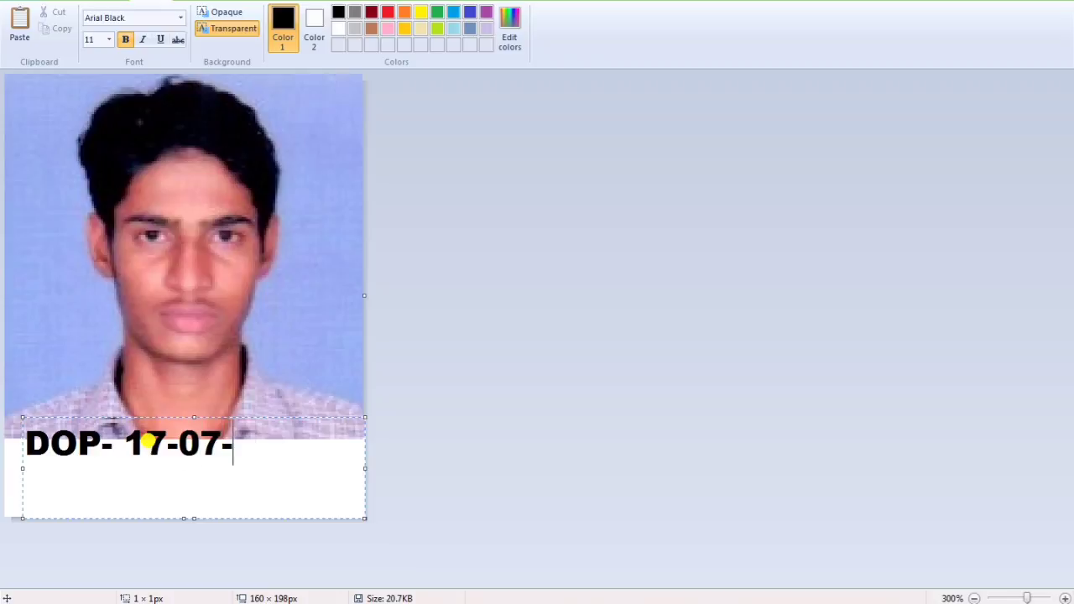
text(2021)
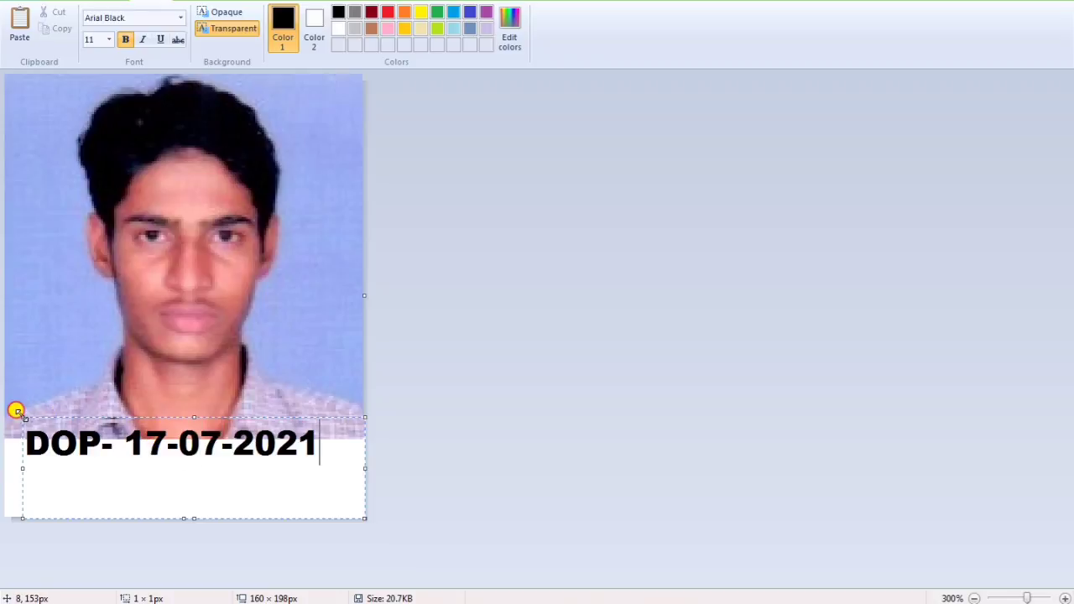
drag(17, 411, 13, 440)
key(ctrl+a)
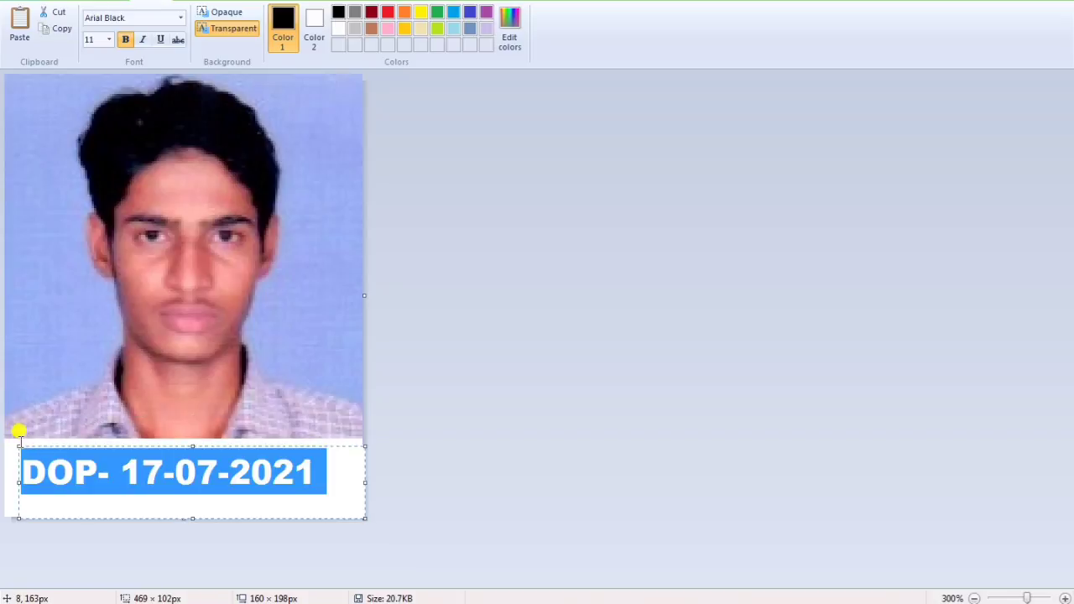
click(131, 350)
ctrl+scroll(181, 393, down, 1)
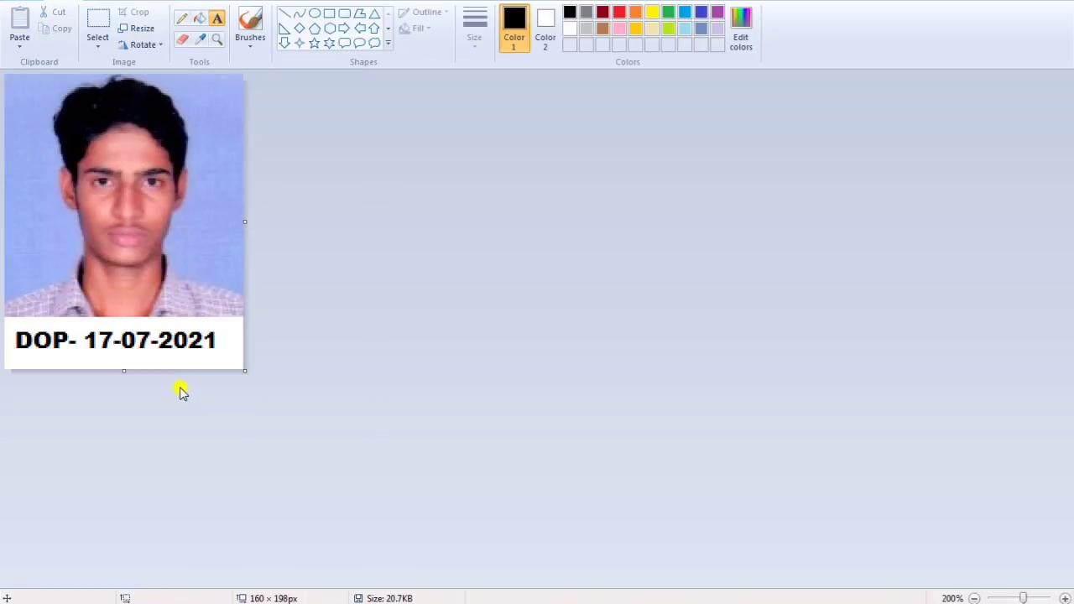
Step: Trim the canvas below the date and upload the dated photo from SCAN DOCS > PHOTO
drag(136, 356, 134, 347)
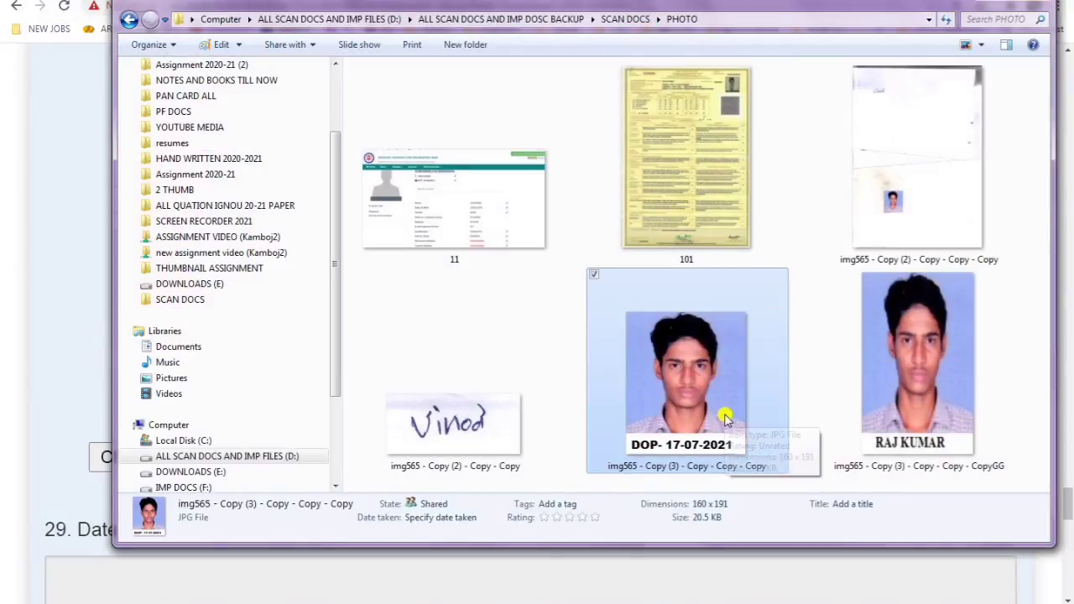
click(612, 584)
click(496, 384)
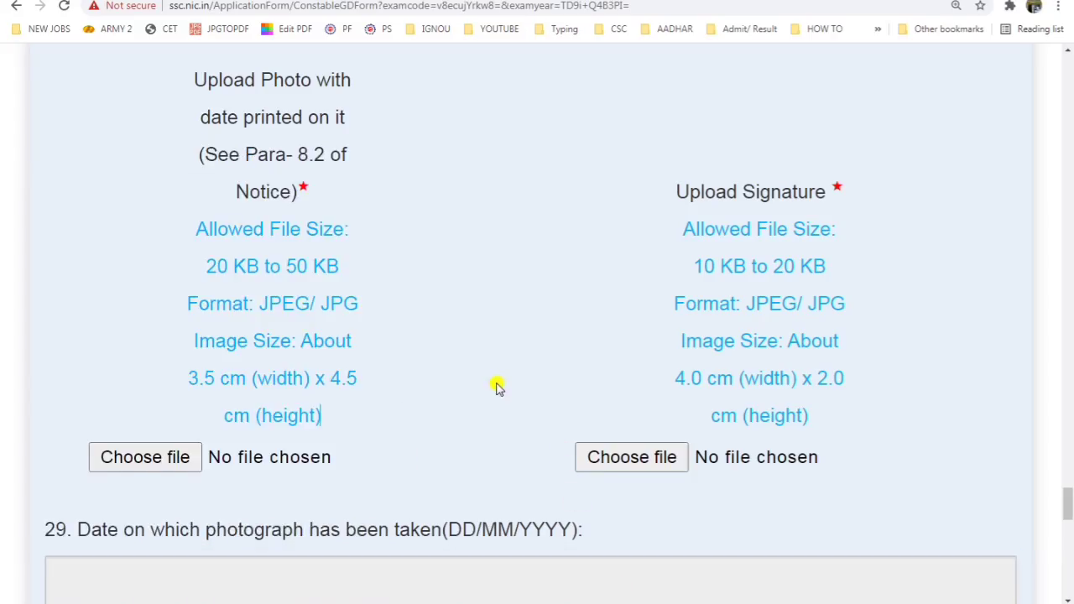
scroll(240, 329, down, 2)
click(223, 311)
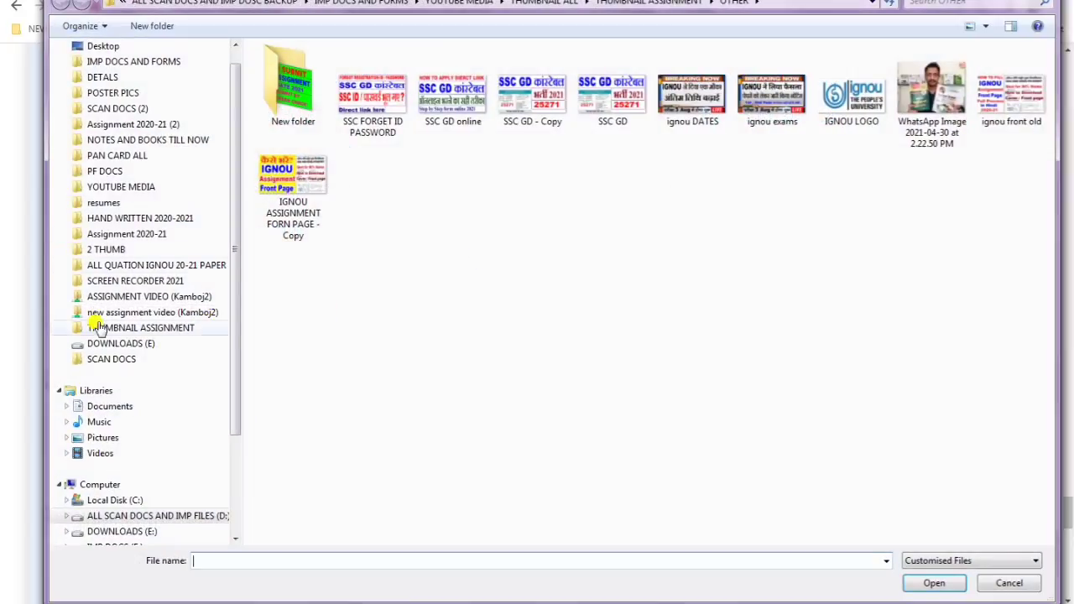
click(111, 360)
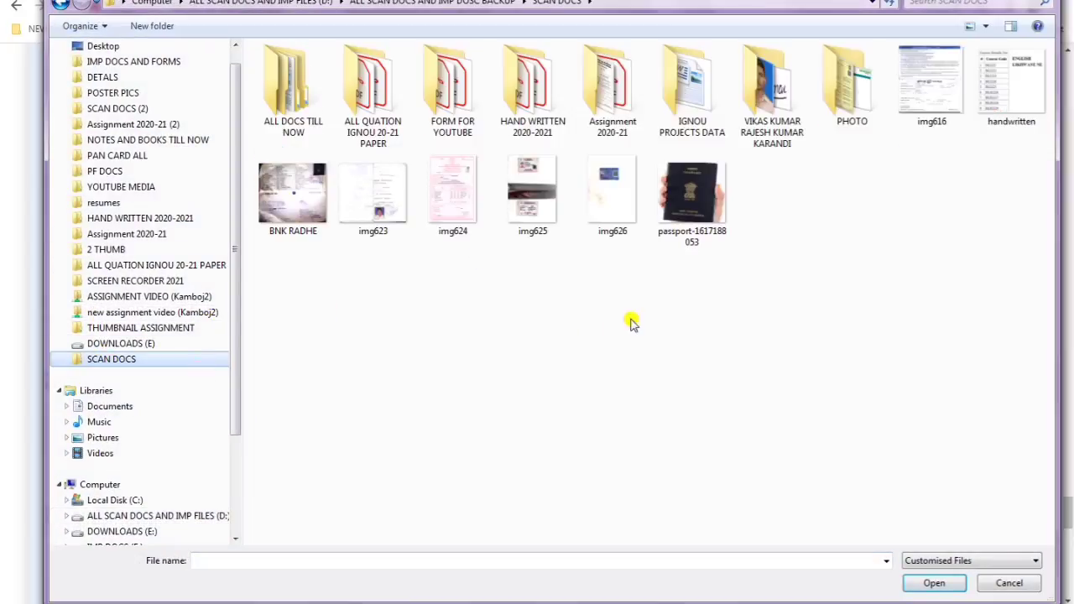
double_click(839, 80)
click(529, 93)
double_click(529, 93)
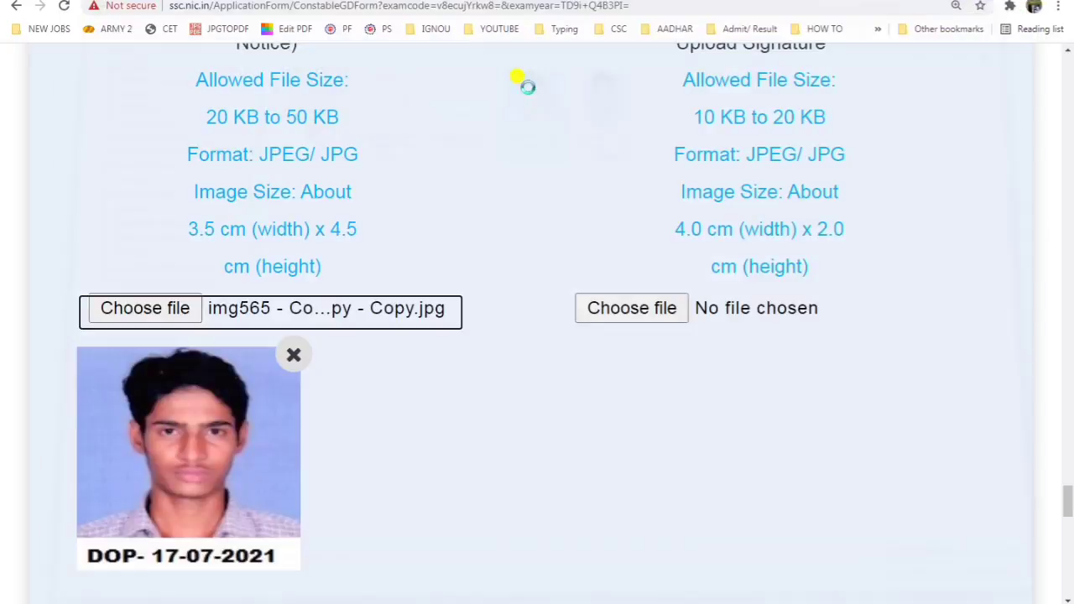
Step: Upload the handwritten signature image under Upload Signature
scroll(403, 381, down, 2)
scroll(631, 158, up, 2)
scroll(631, 158, up, 3)
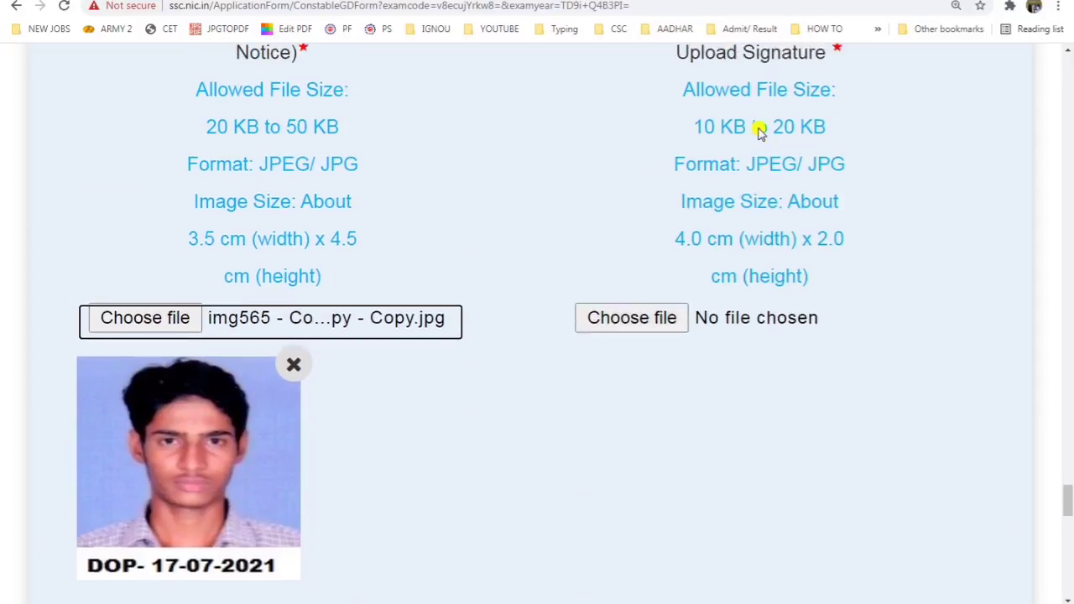
drag(699, 266, 826, 267)
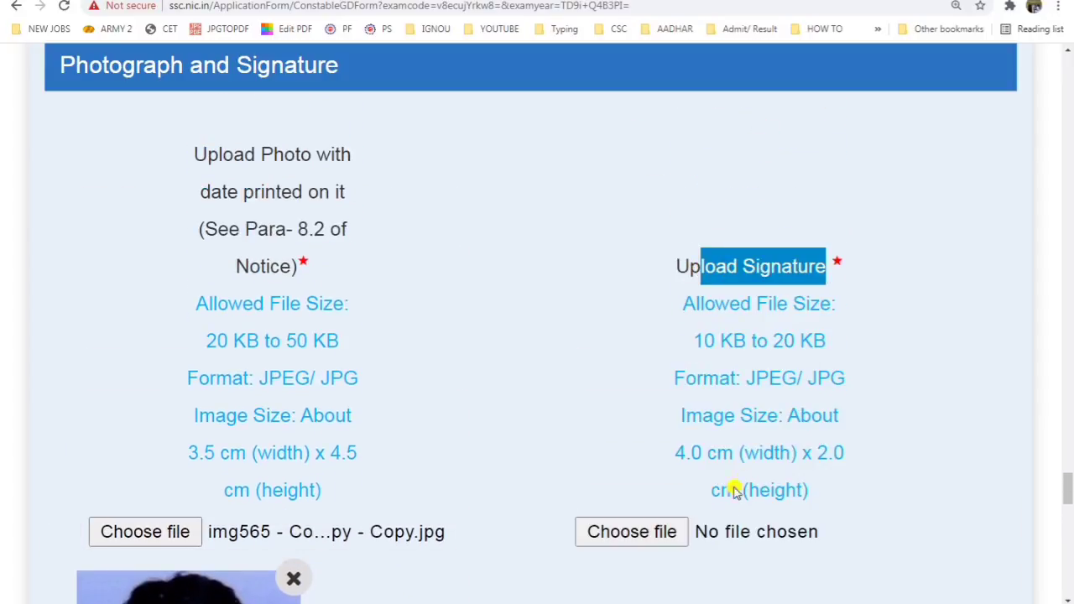
click(683, 537)
double_click(451, 99)
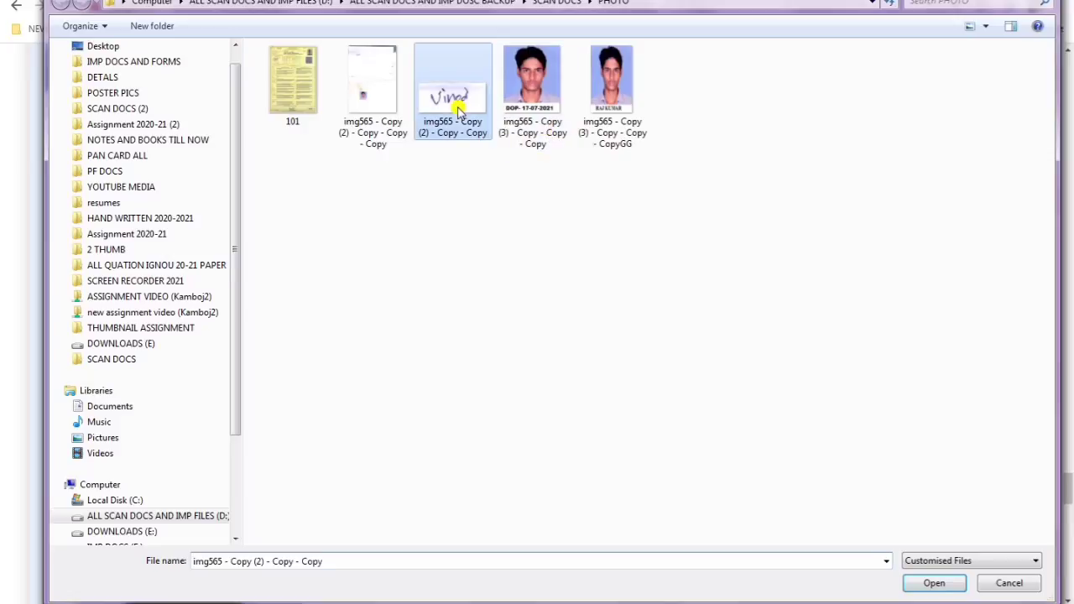
scroll(745, 328, down, 3)
scroll(749, 332, down, 3)
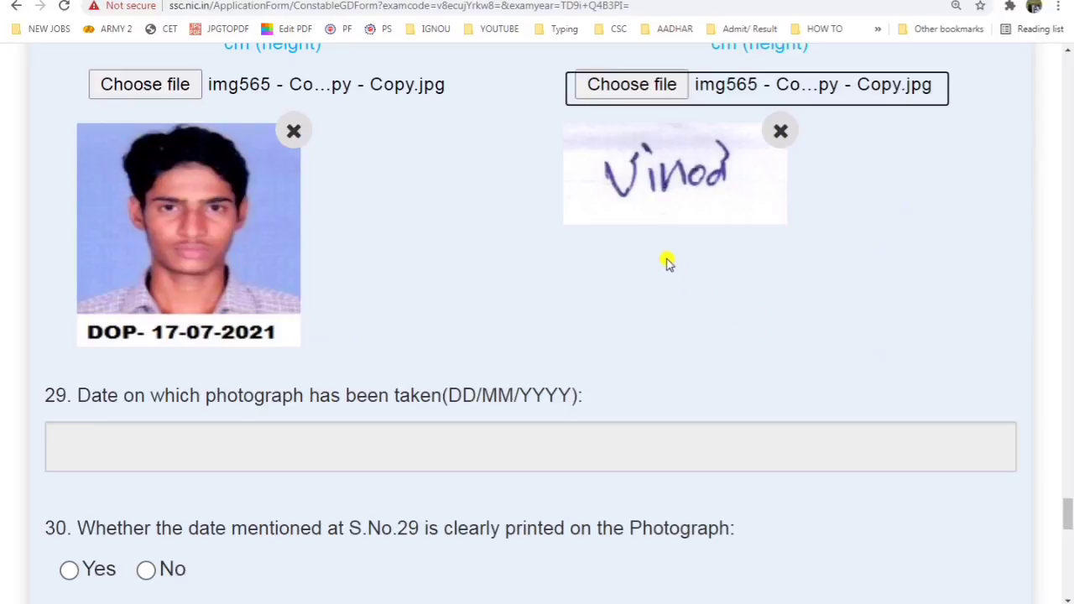
scroll(641, 279, down, 1)
Step: Pick 17 July 2021 in question 29's calendar as the photograph date
scroll(641, 279, down, 1)
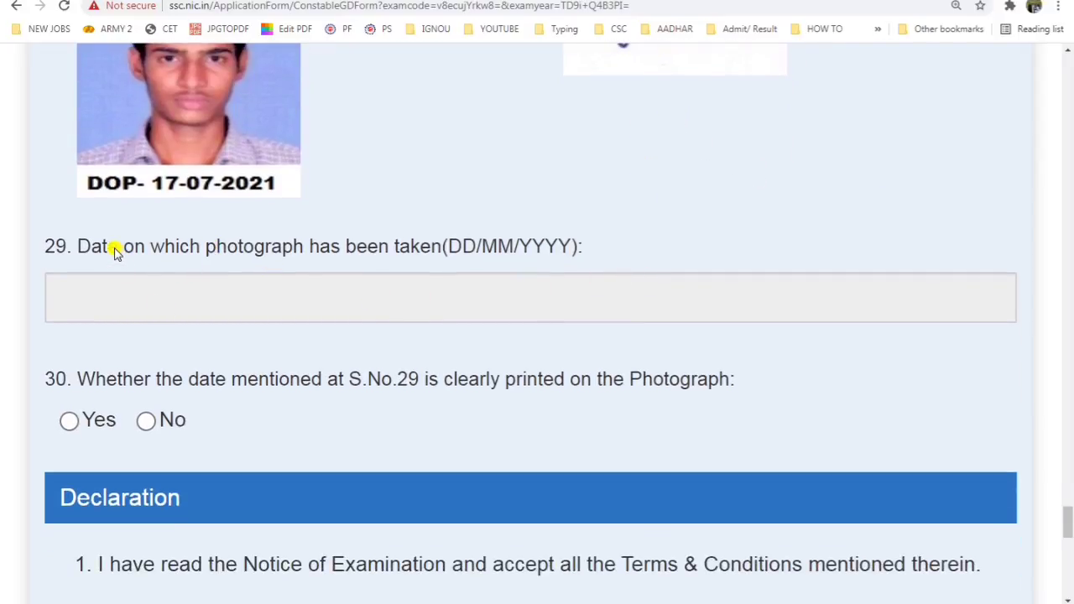
drag(120, 247, 399, 246)
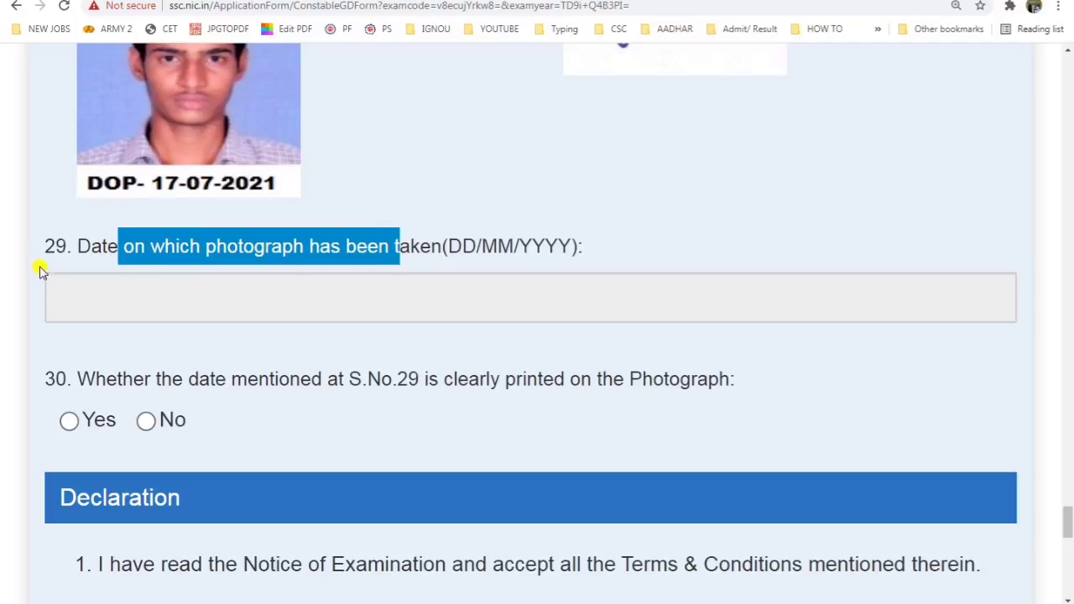
click(111, 257)
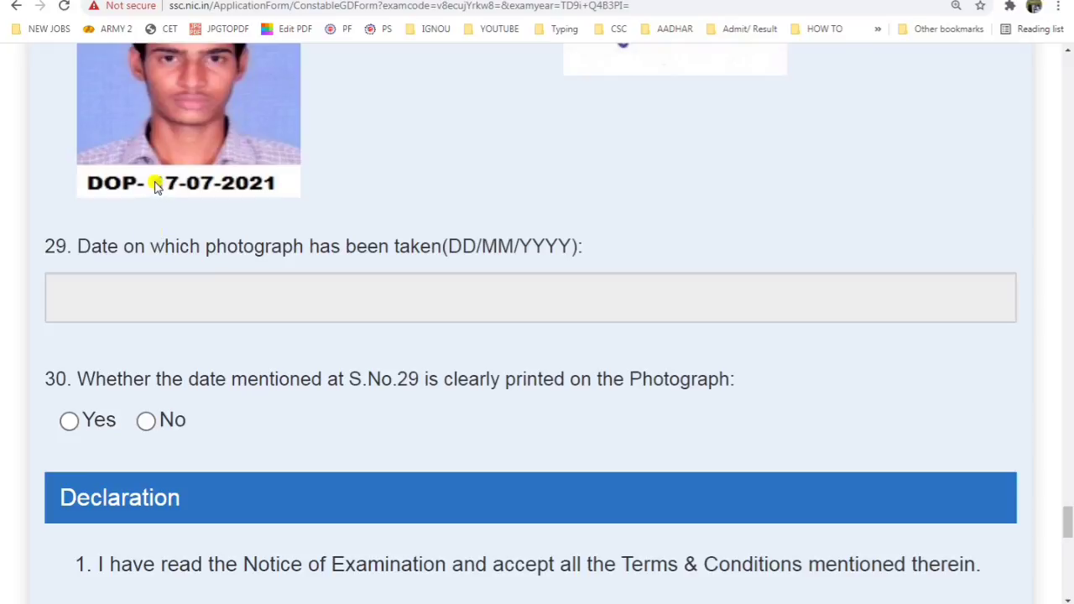
click(170, 294)
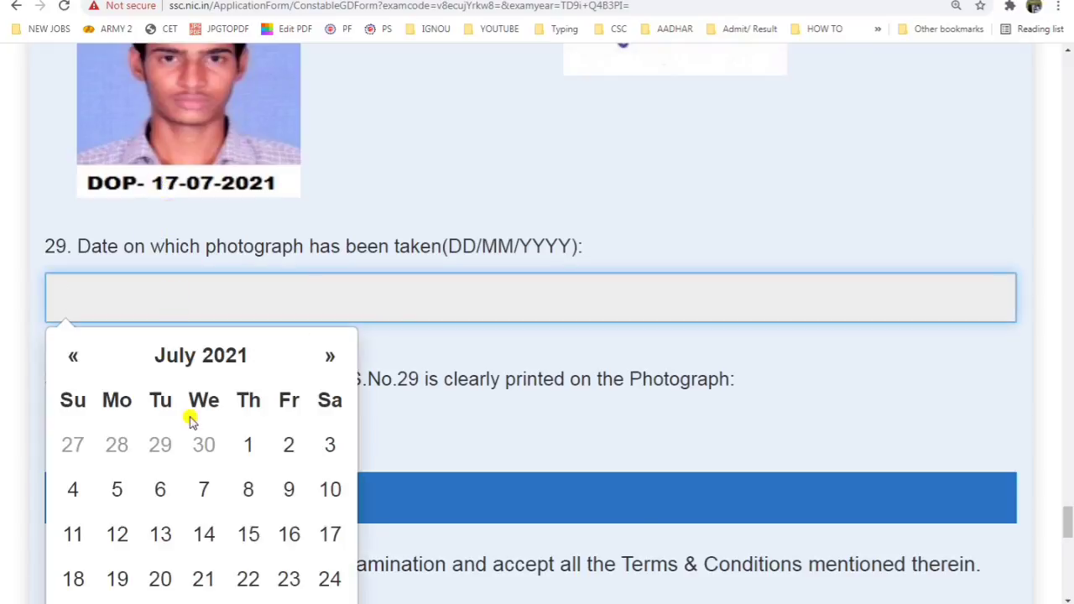
click(330, 534)
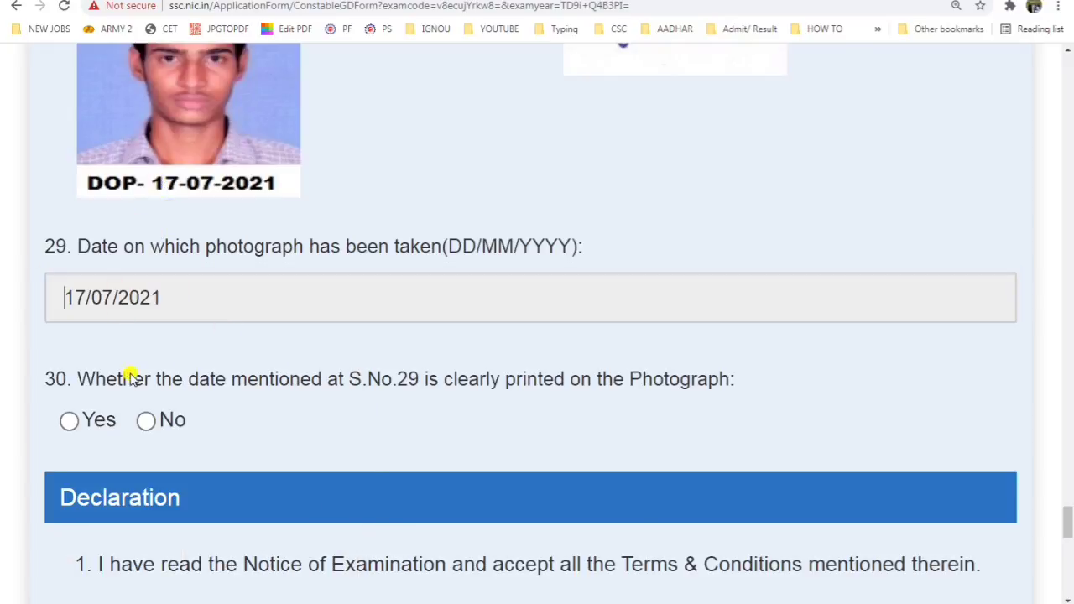
drag(97, 375, 344, 378)
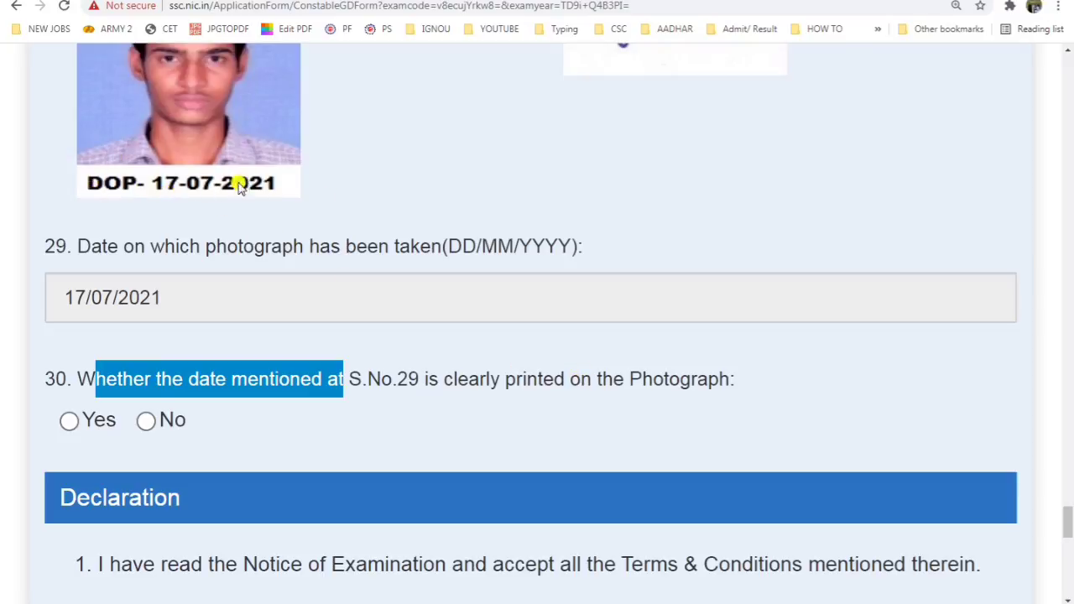
Step: Answer Yes to question 30 and tick the I Agree declaration
click(70, 422)
scroll(179, 328, down, 6)
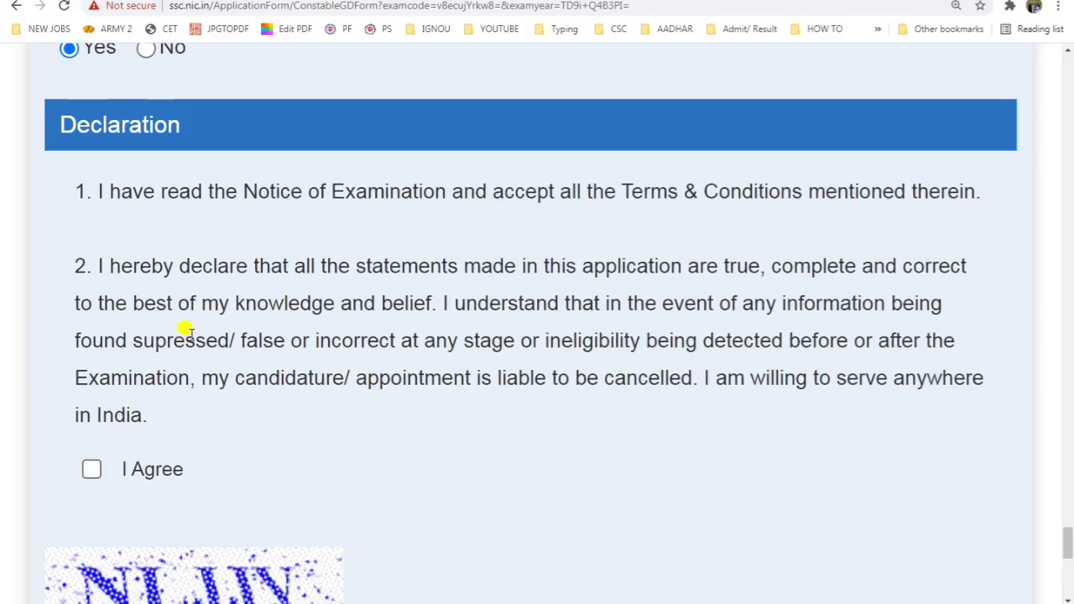
click(92, 319)
scroll(230, 503, down, 3)
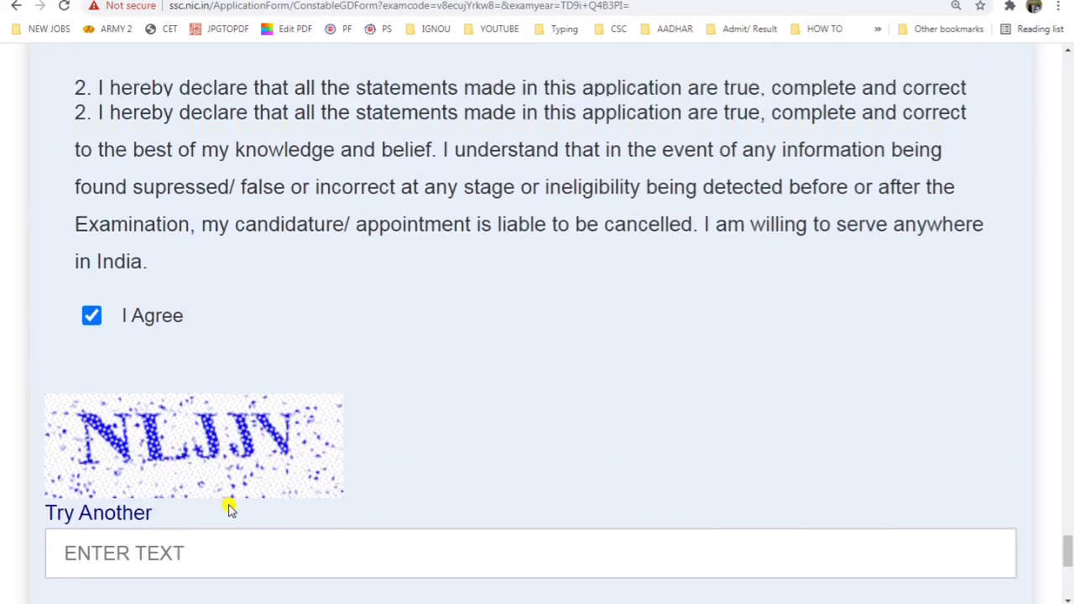
Step: Enter the captcha text and open the application preview
click(228, 336)
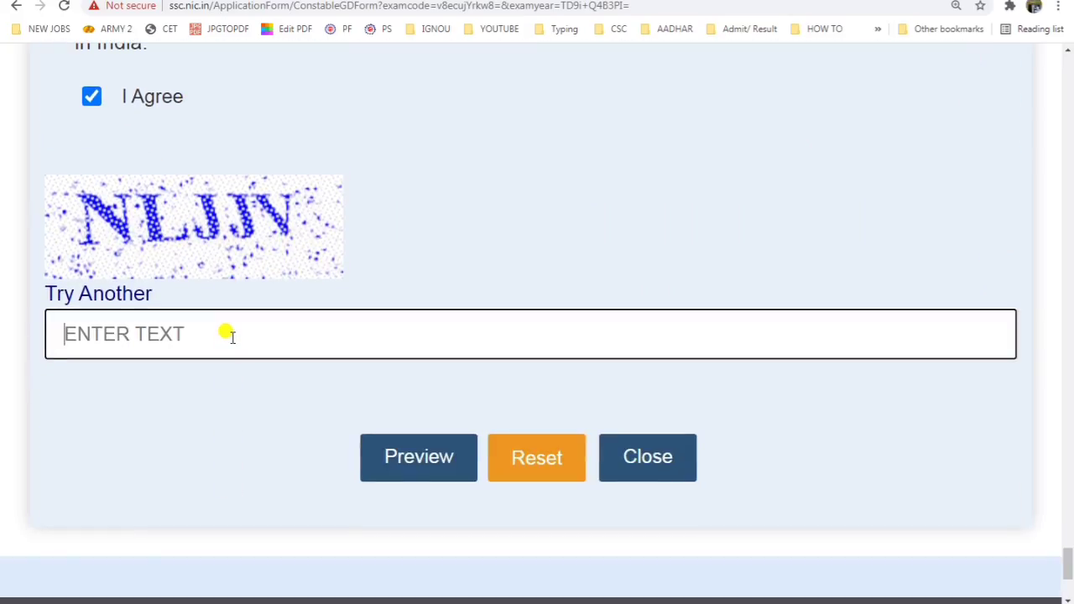
text(NL)
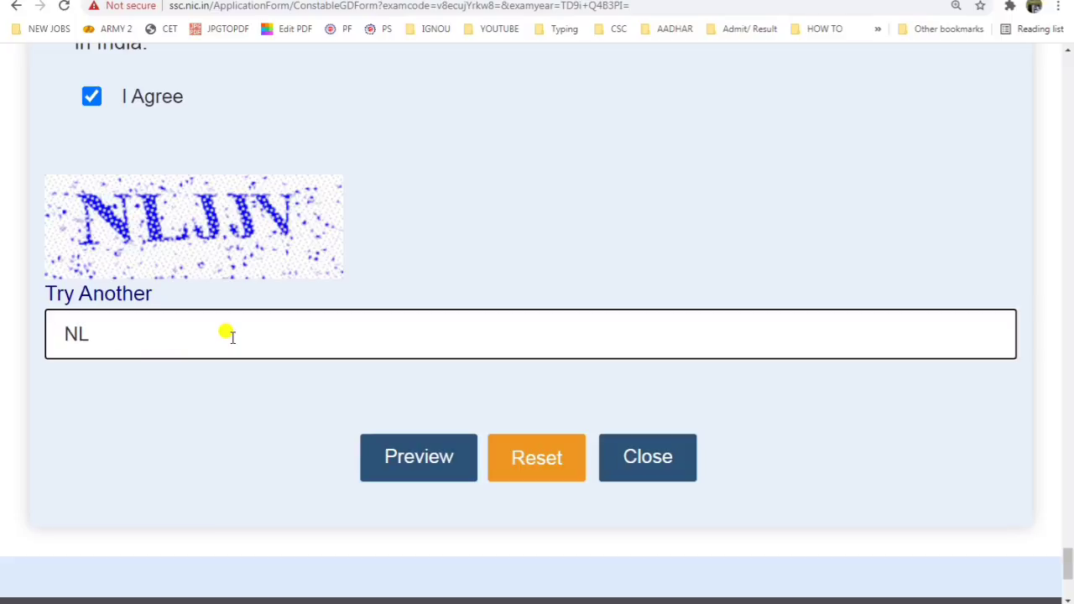
text(JJV)
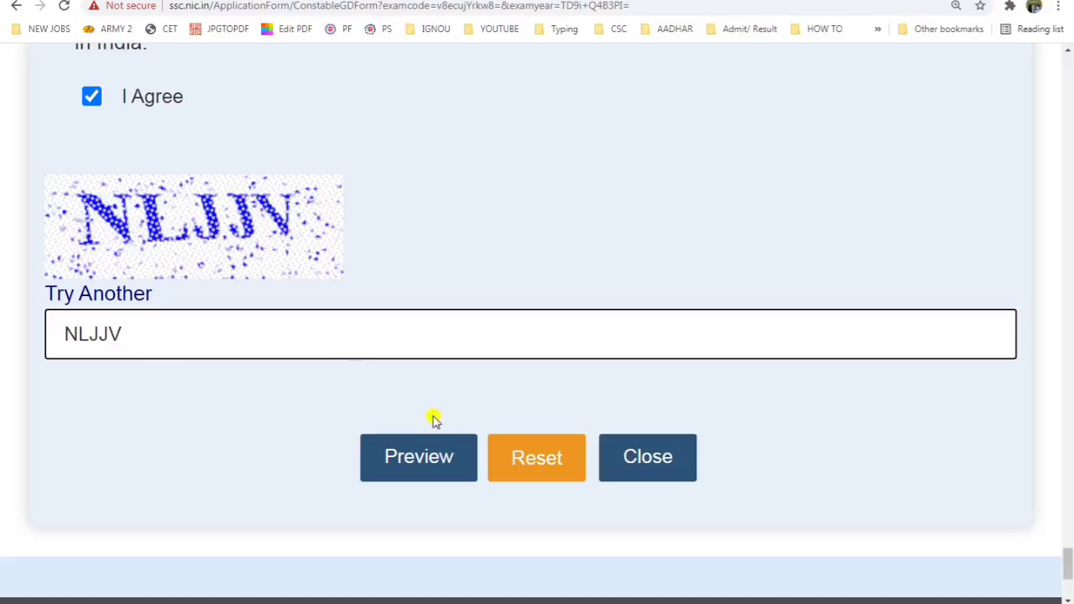
click(420, 458)
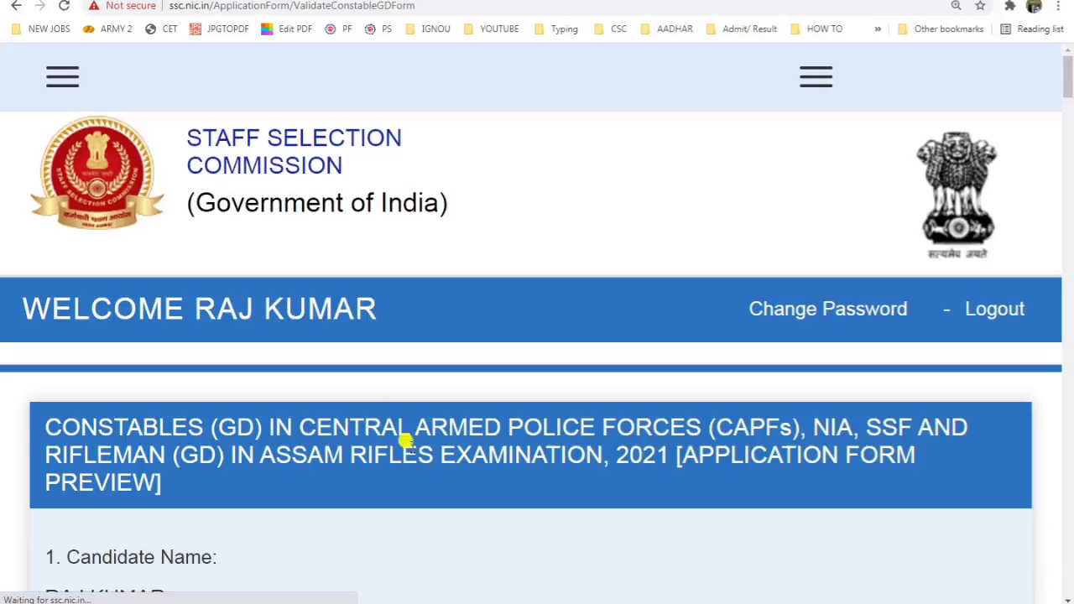
scroll(394, 428, down, 8)
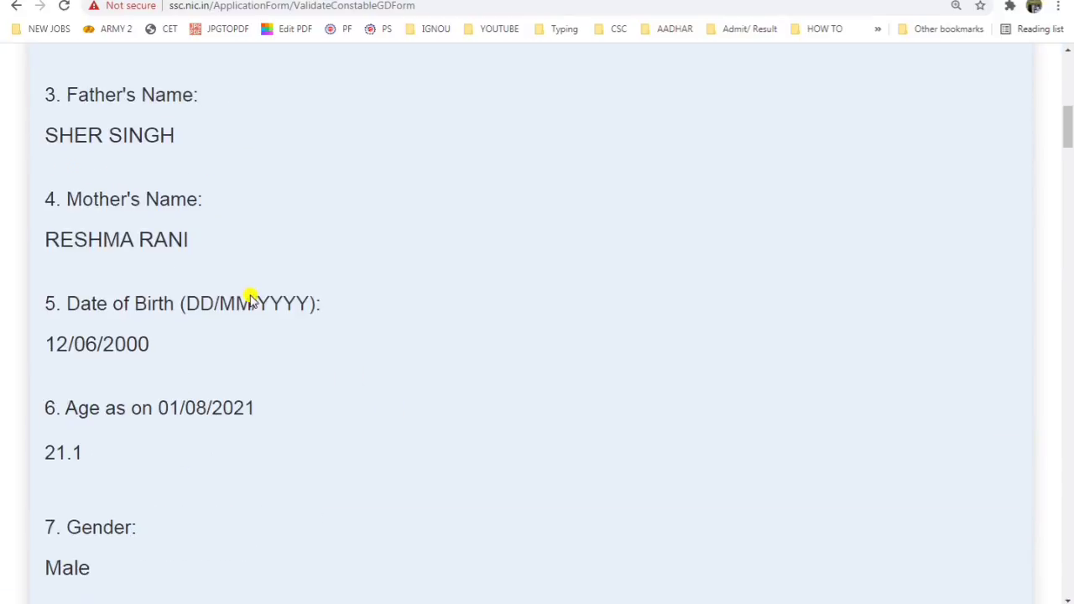
key(ctrl+plus)
scroll(253, 301, up, 4)
scroll(253, 301, down, 12)
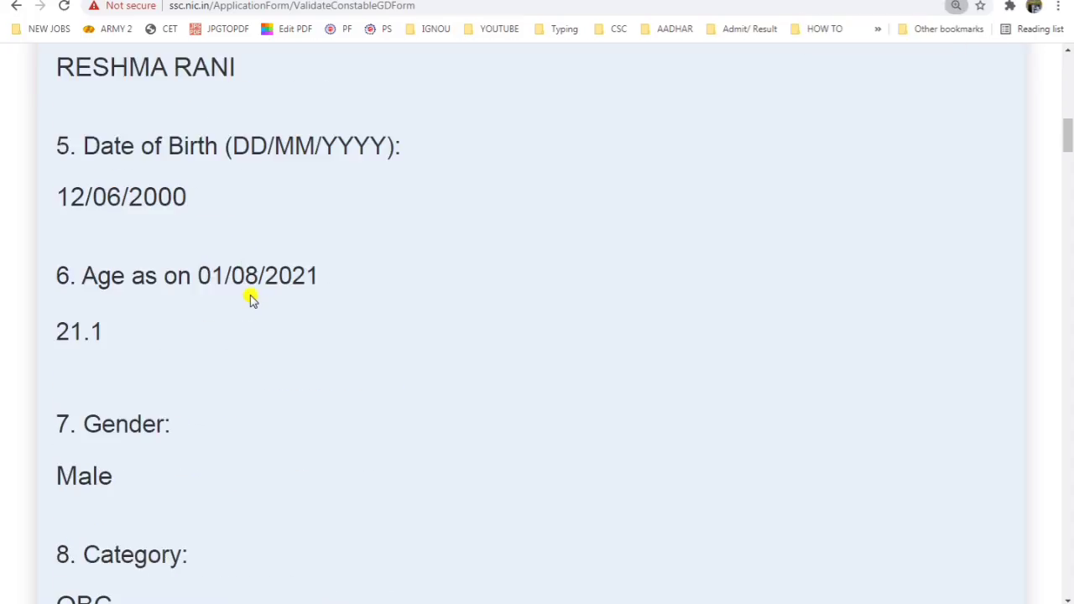
scroll(252, 300, down, 15)
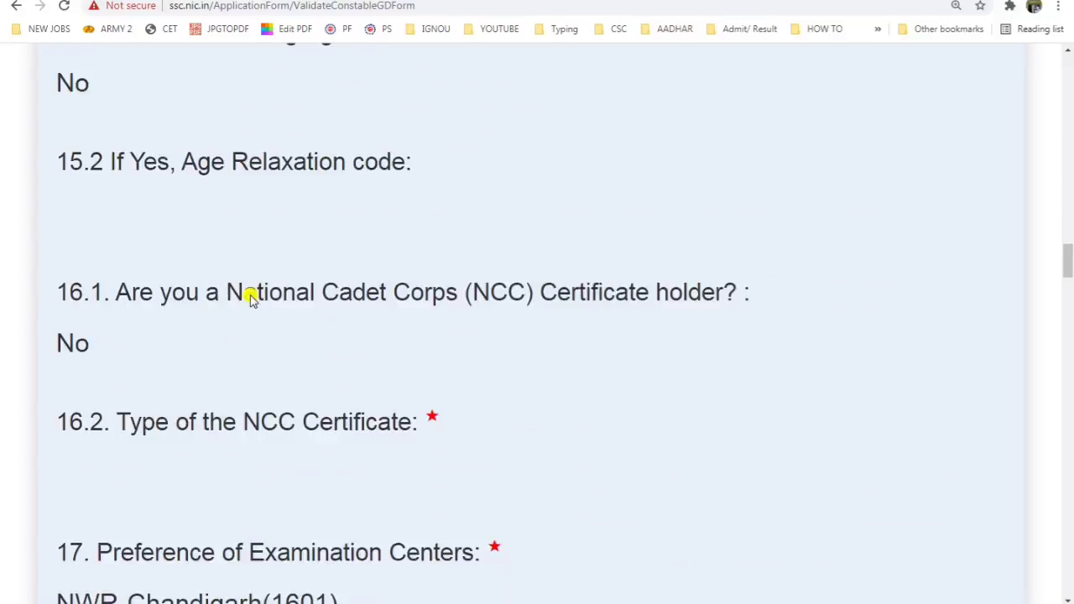
scroll(252, 299, down, 15)
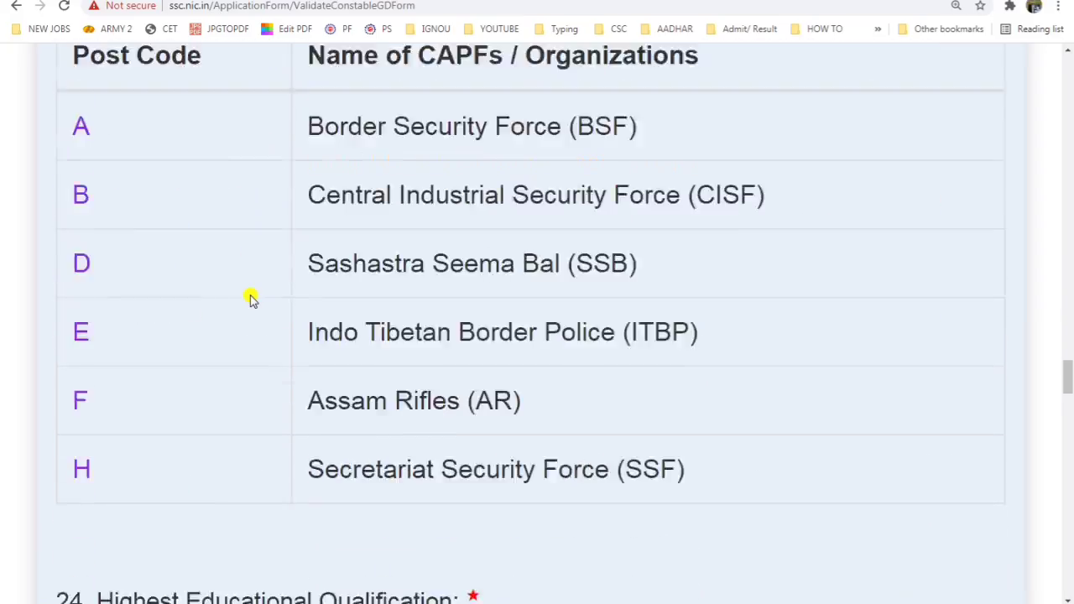
scroll(251, 300, up, 1)
scroll(252, 299, down, 15)
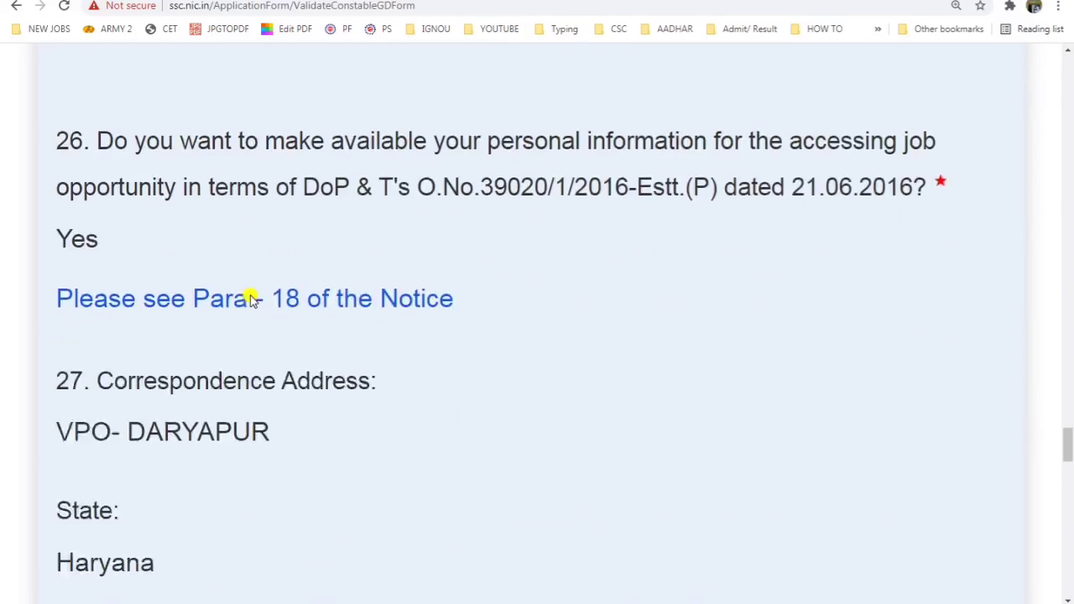
scroll(252, 299, down, 20)
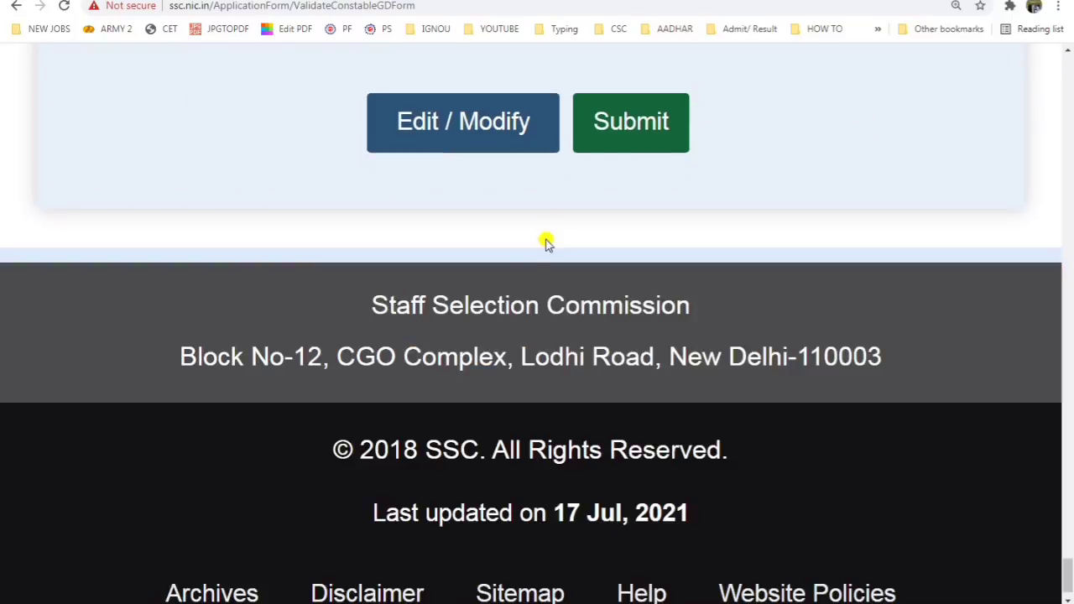
click(634, 126)
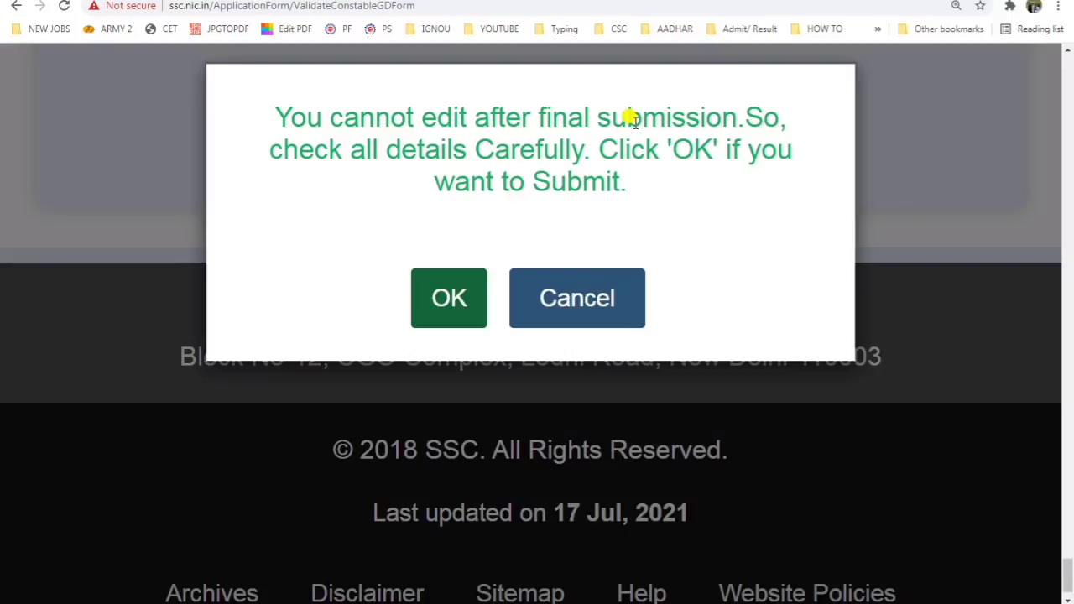
Step: Confirm the final submission and read the provisional acceptance message
click(451, 296)
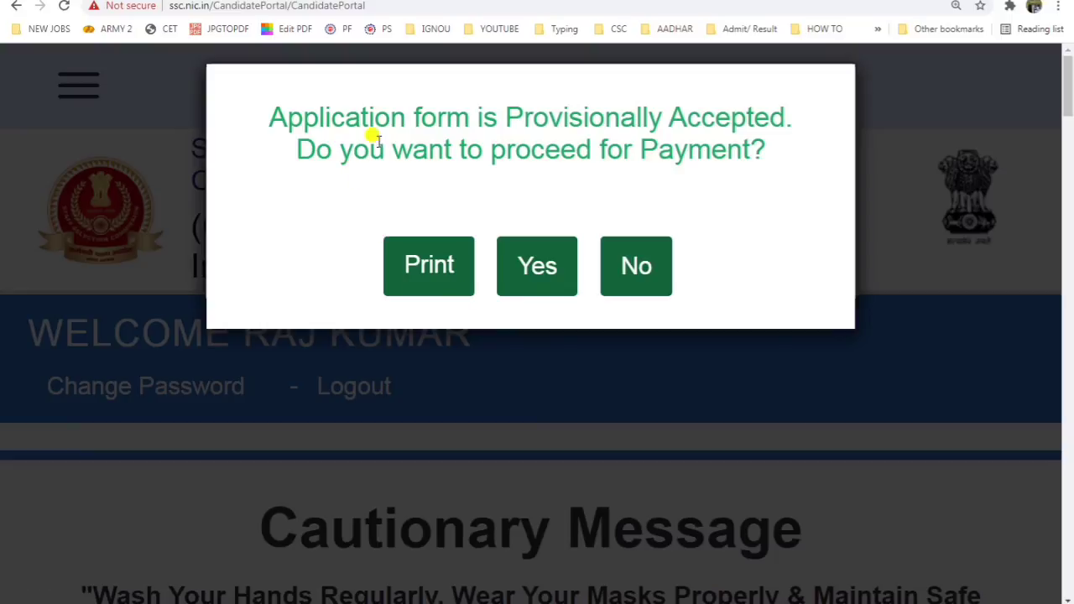
drag(386, 149, 405, 124)
click(407, 112)
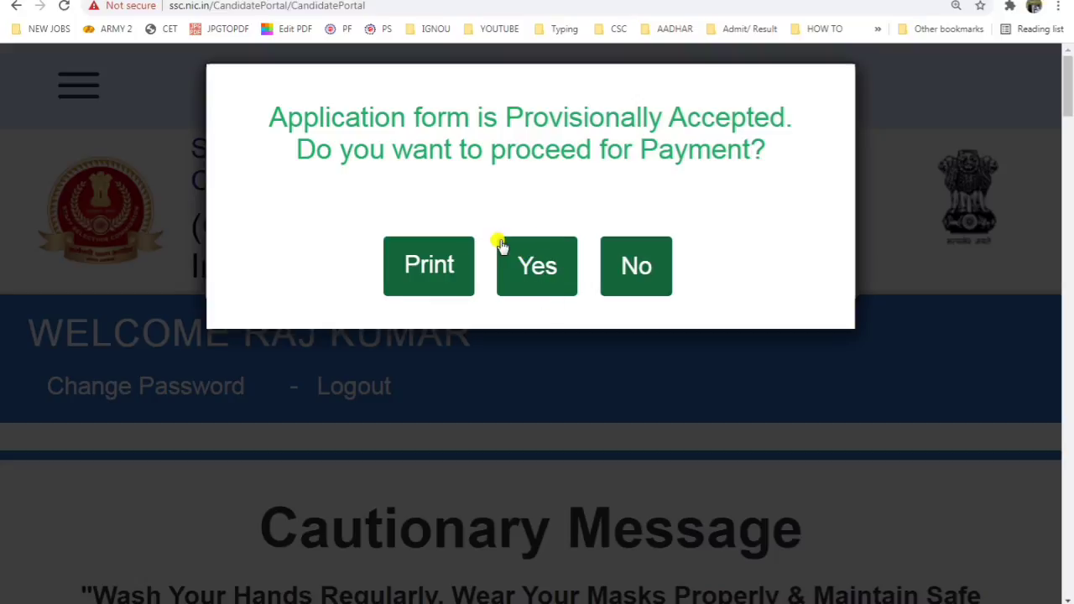
Step: Accept the provisional application and bring up the Rs 100 online fee Payment Screen
click(535, 268)
scroll(520, 285, down, 5)
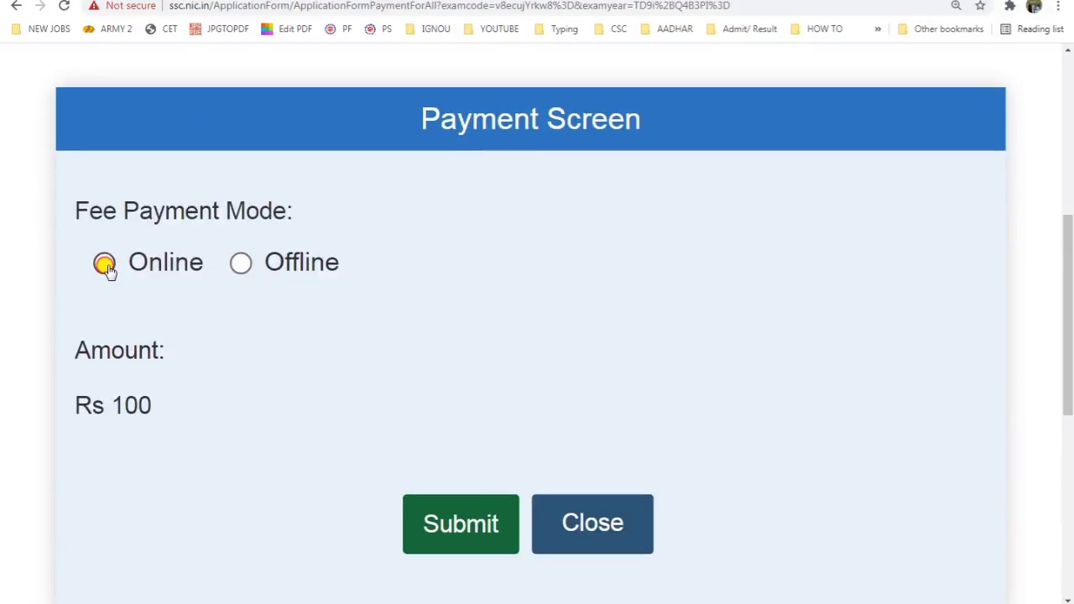
Step: Submit the fee to SBI ePay, review its Net Banking, card and UPI options, then cancel
click(450, 518)
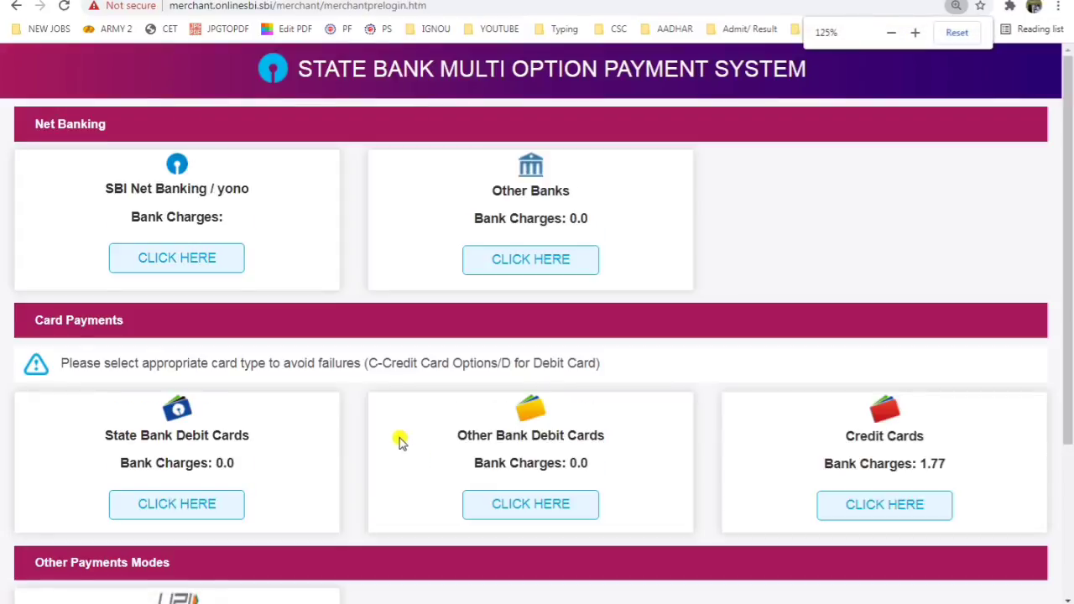
scroll(399, 442, down, 3)
scroll(366, 399, up, 3)
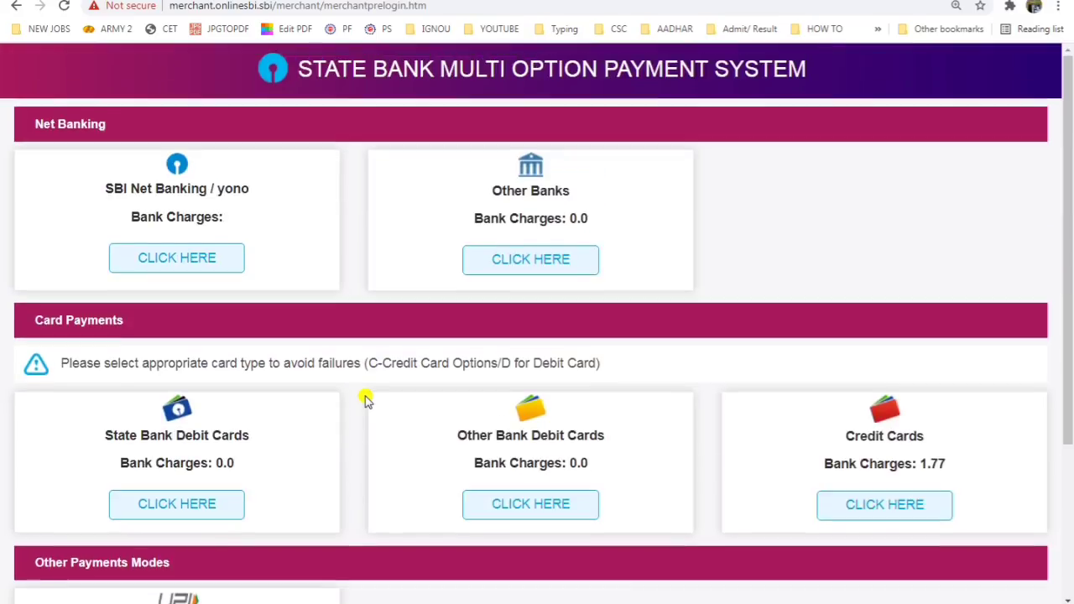
scroll(366, 399, down, 3)
scroll(366, 399, up, 1)
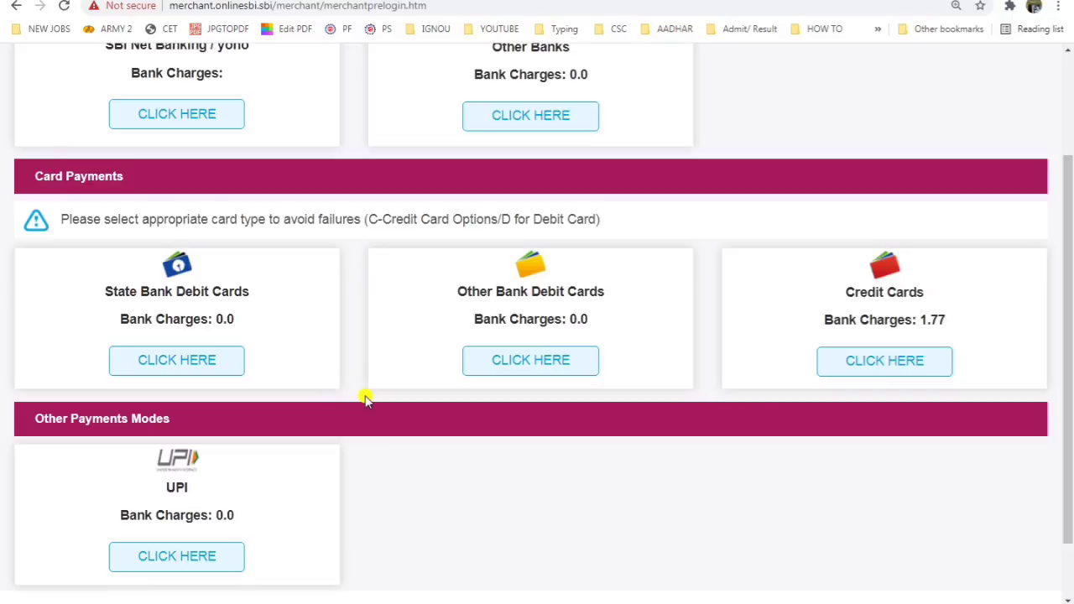
ctrl+scroll(544, 335, up, 1)
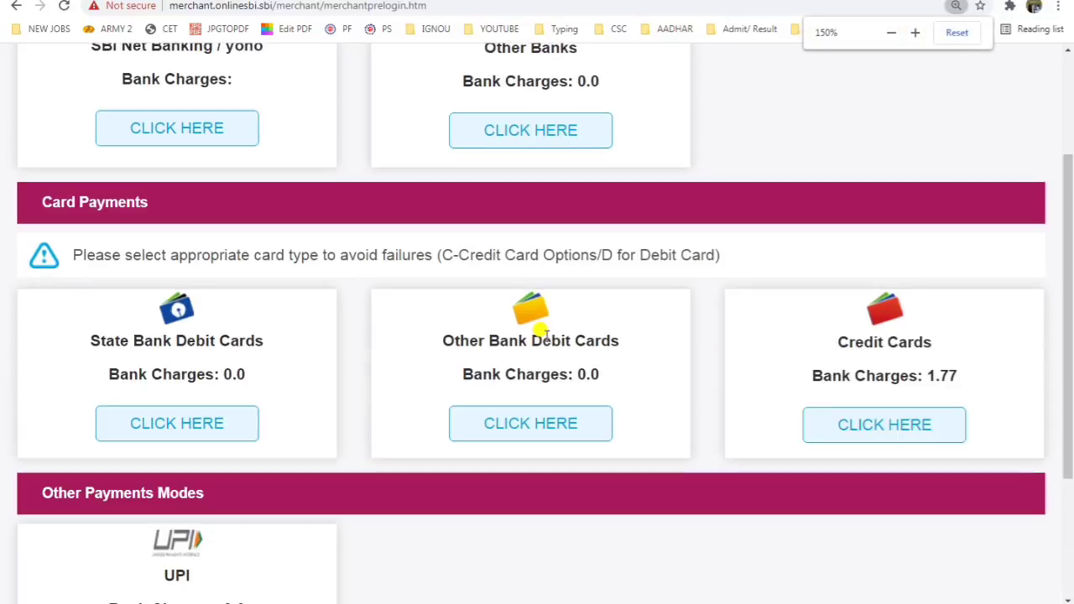
scroll(544, 334, down, 1)
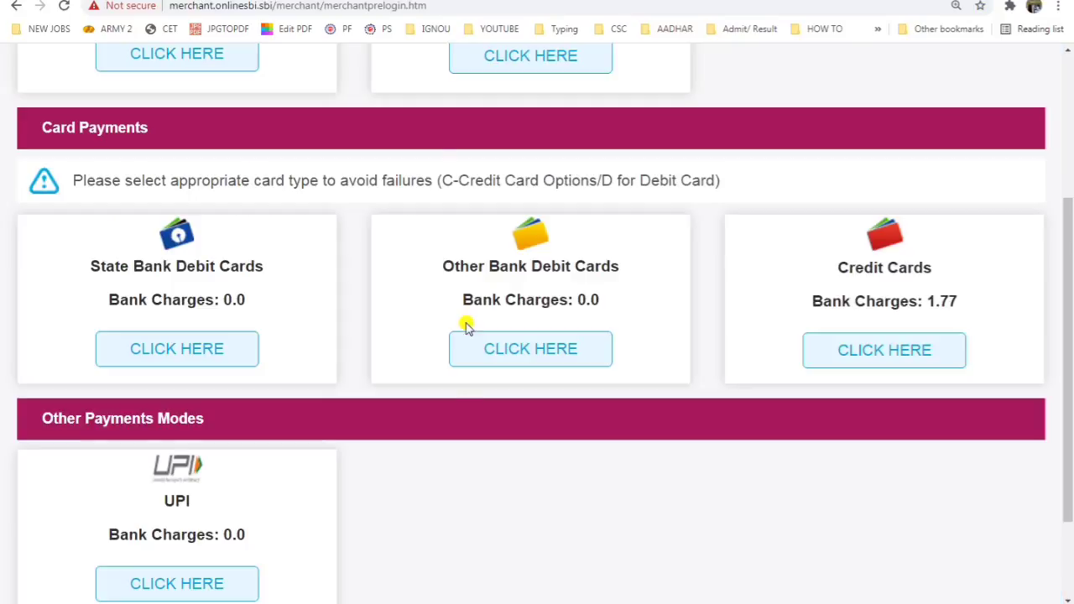
scroll(457, 369, down, 2)
click(572, 547)
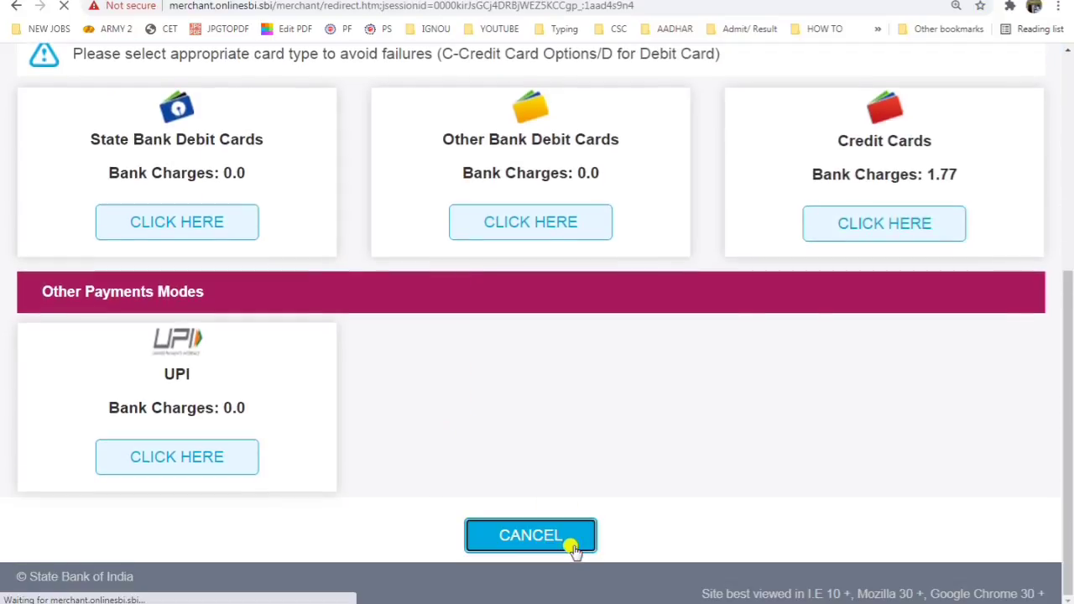
Step: Paste the registration number into the login username and fill in the password
scroll(583, 407, down, 1)
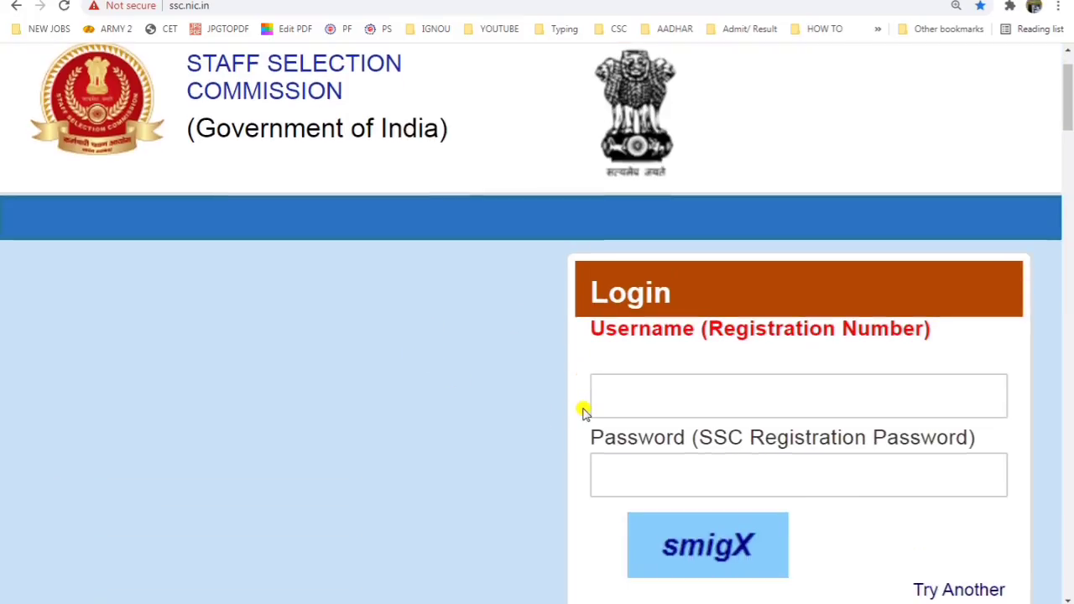
click(772, 385)
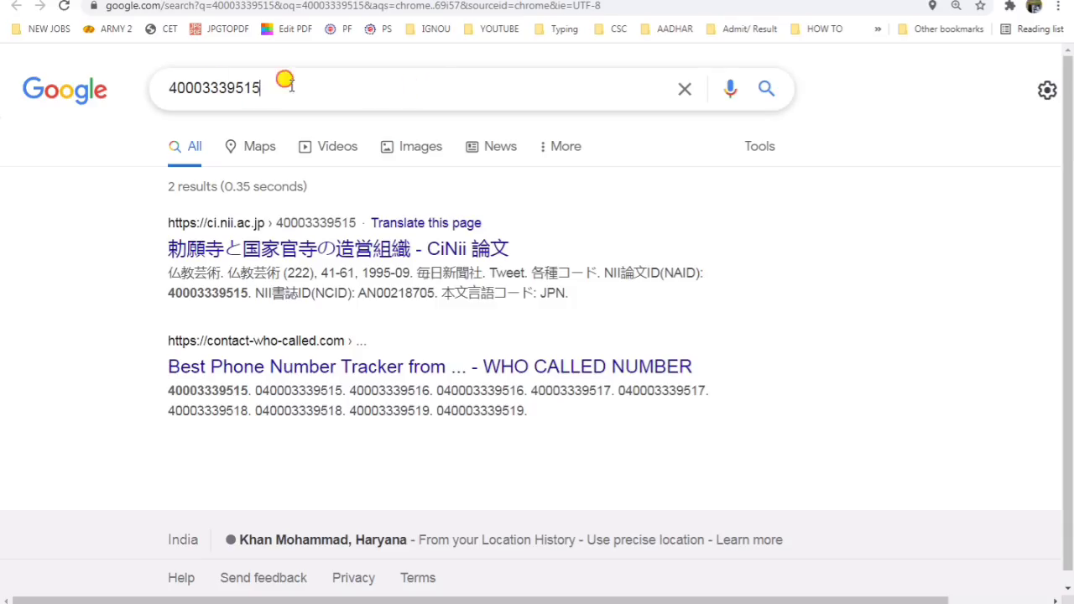
drag(282, 87, 86, 92)
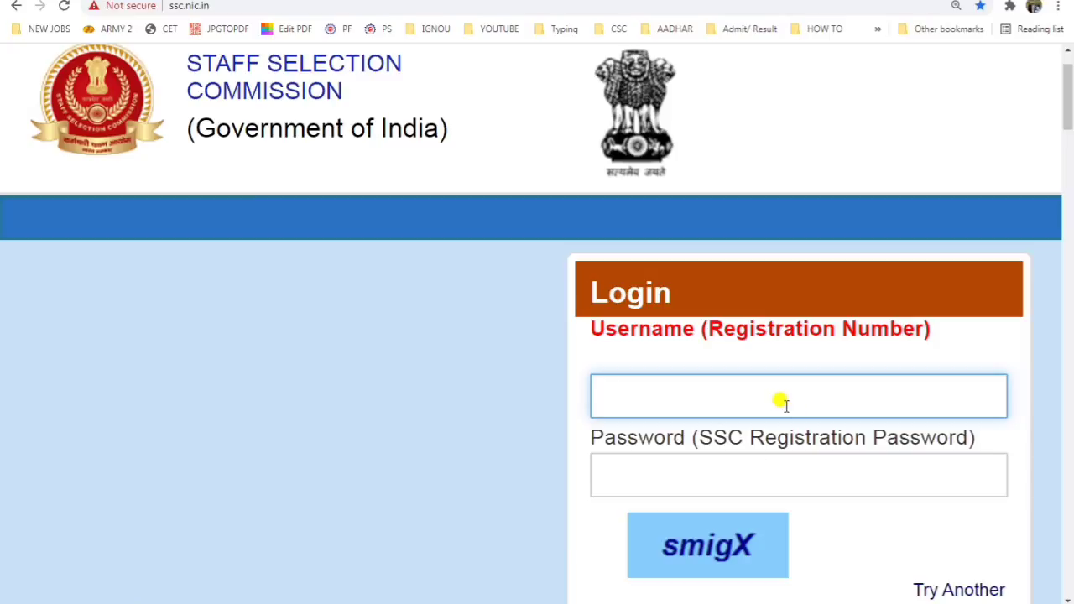
key(ctrl+v)
key(Tab)
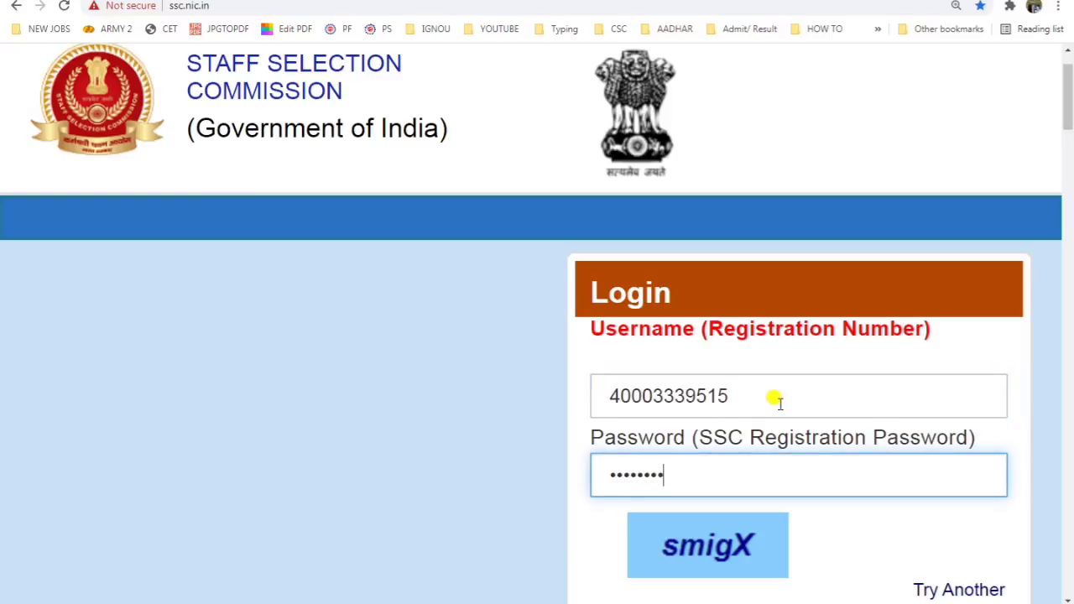
key(Tab)
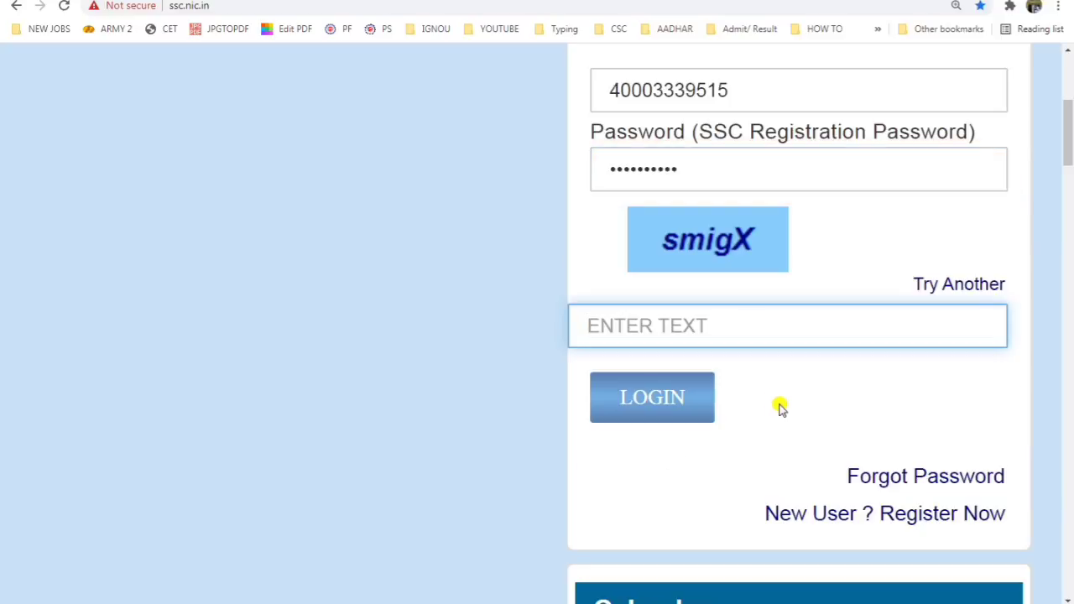
Step: Enter the captcha, log in, and open the printable GD 2021 application form
text(sm)
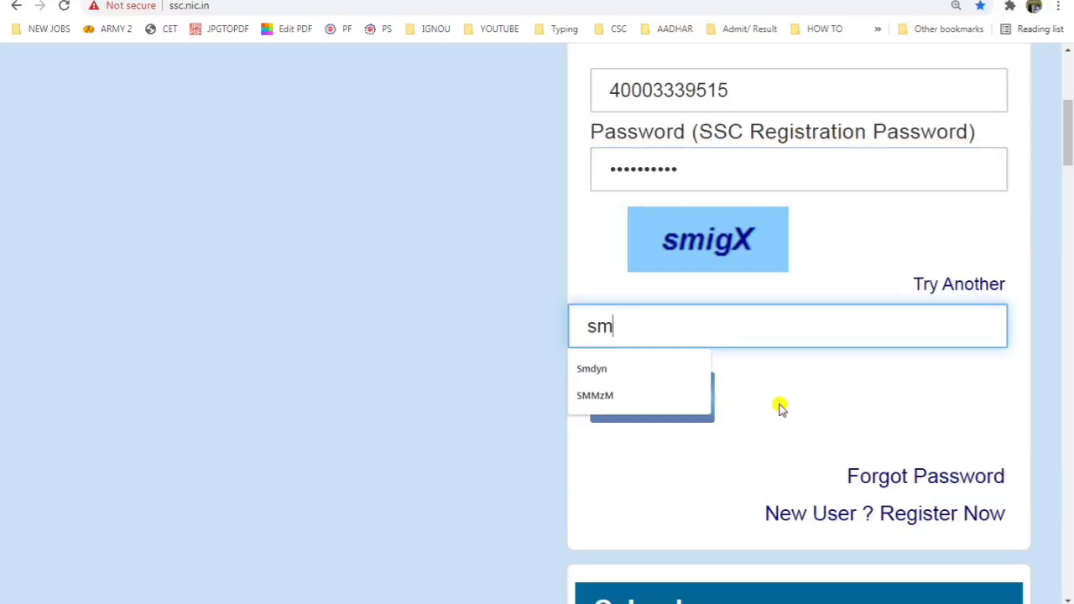
text(ig)
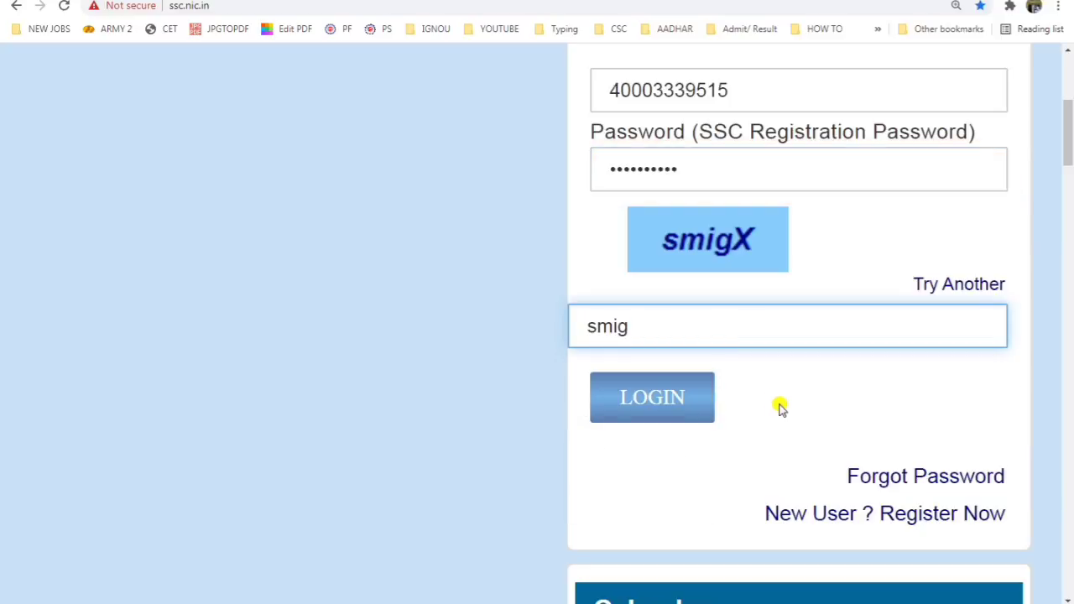
text(Z)
key(BackSpace)
text(X)
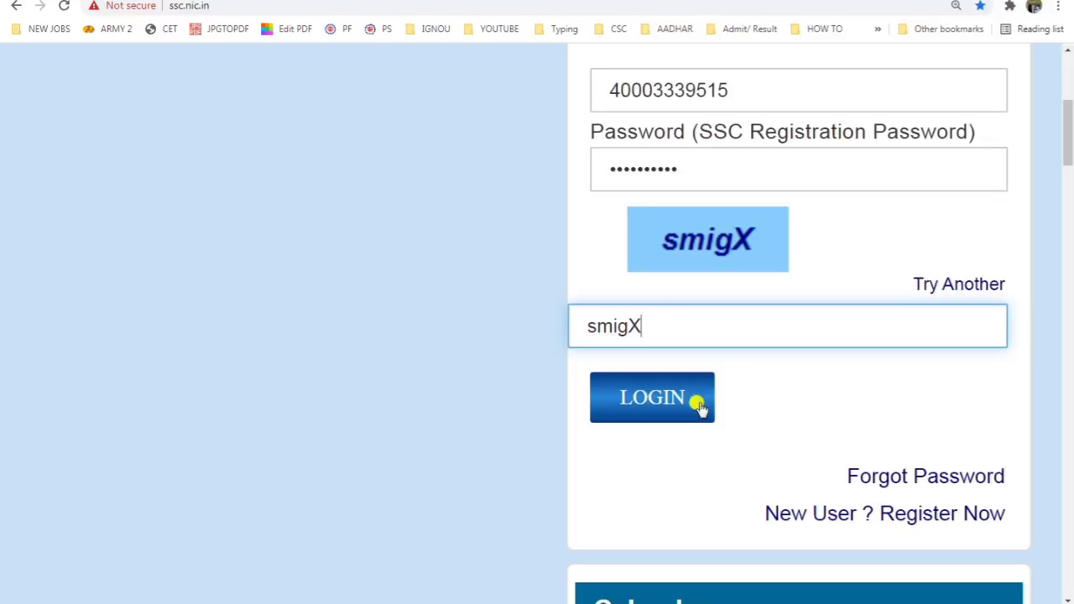
click(676, 397)
scroll(677, 402, down, 6)
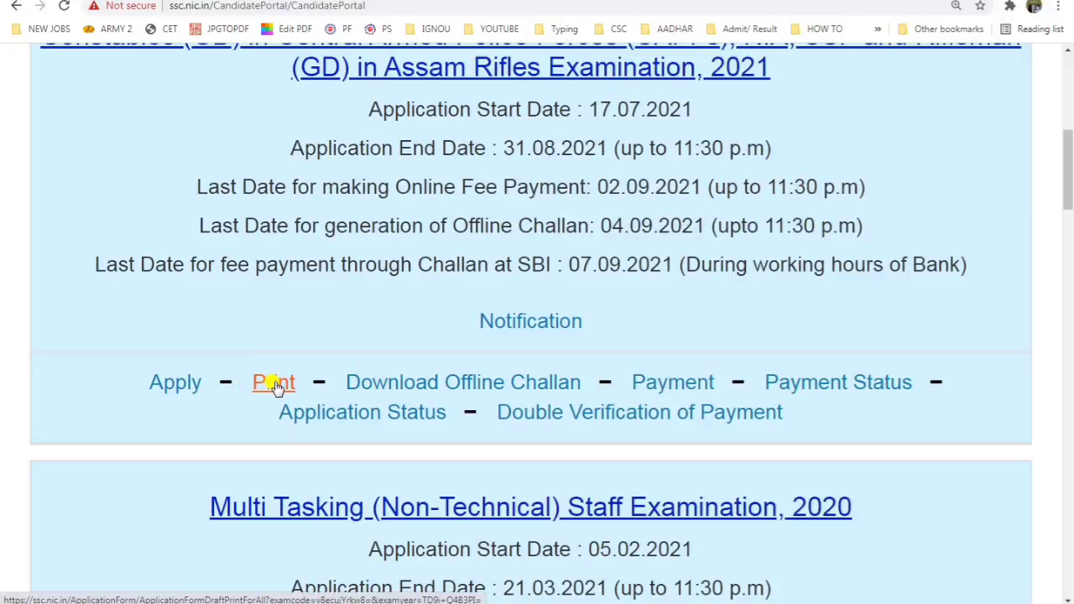
click(273, 384)
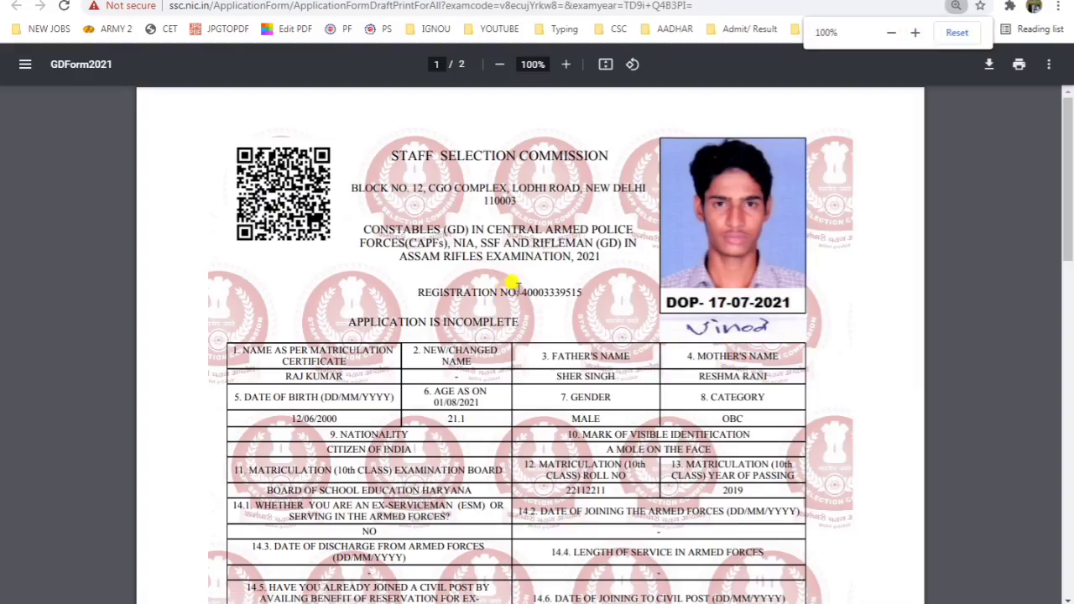
Step: Highlight 'APPLICATION IS INCOMPLETE' on the GDForm2021 PDF and return to the candidate portal tab
scroll(368, 308, up, 3)
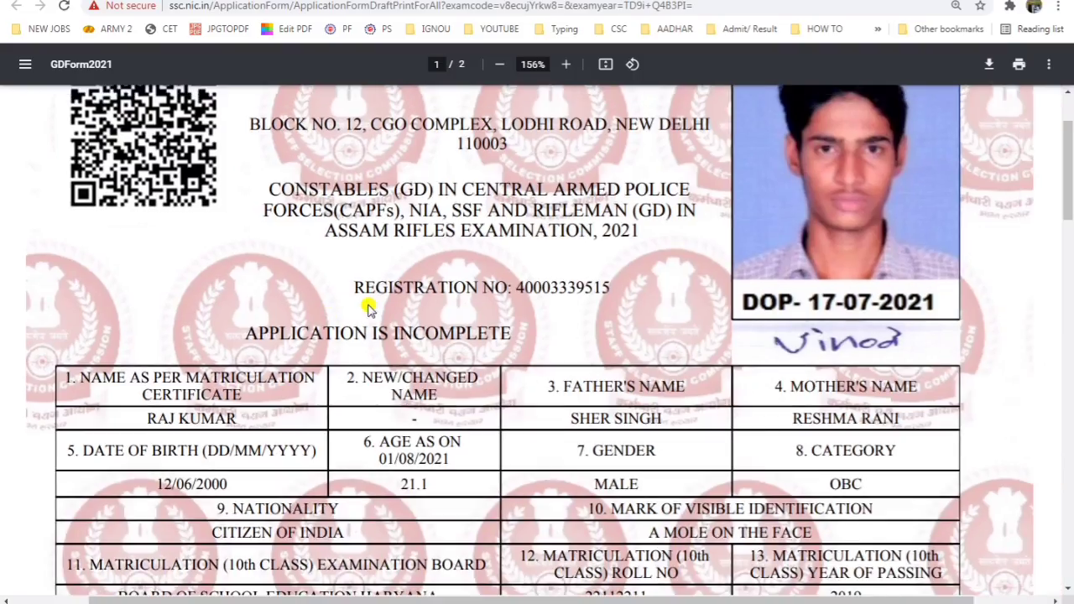
drag(243, 329, 536, 334)
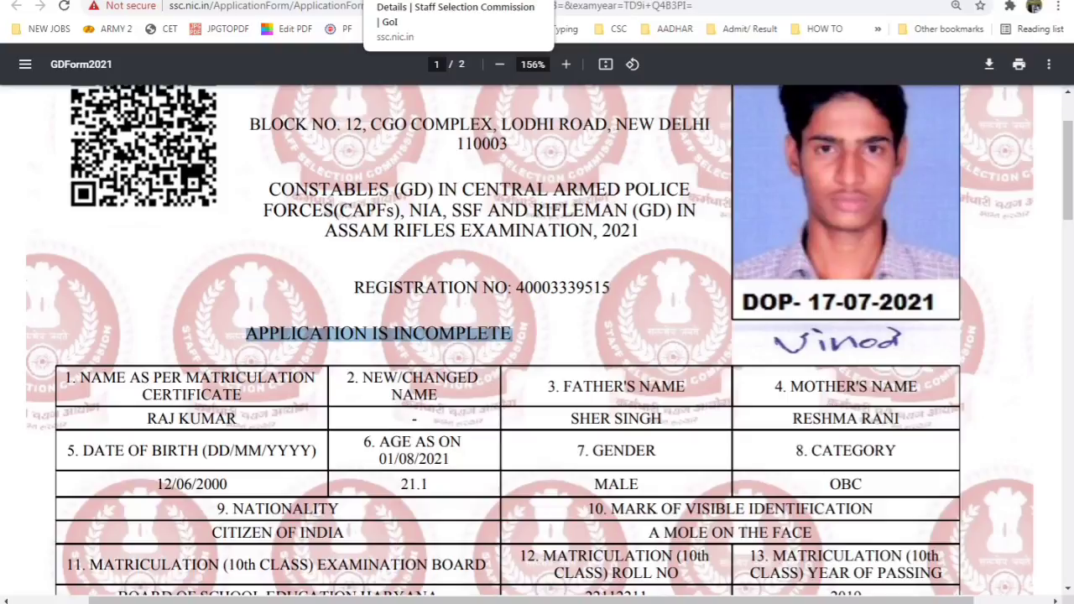
click(420, 1)
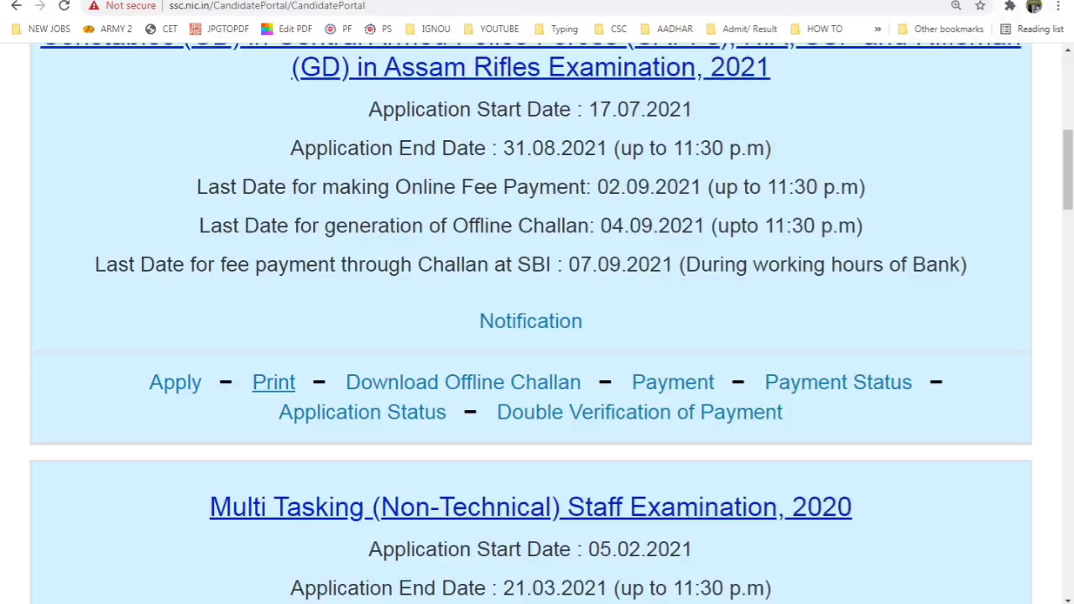
click(938, 603)
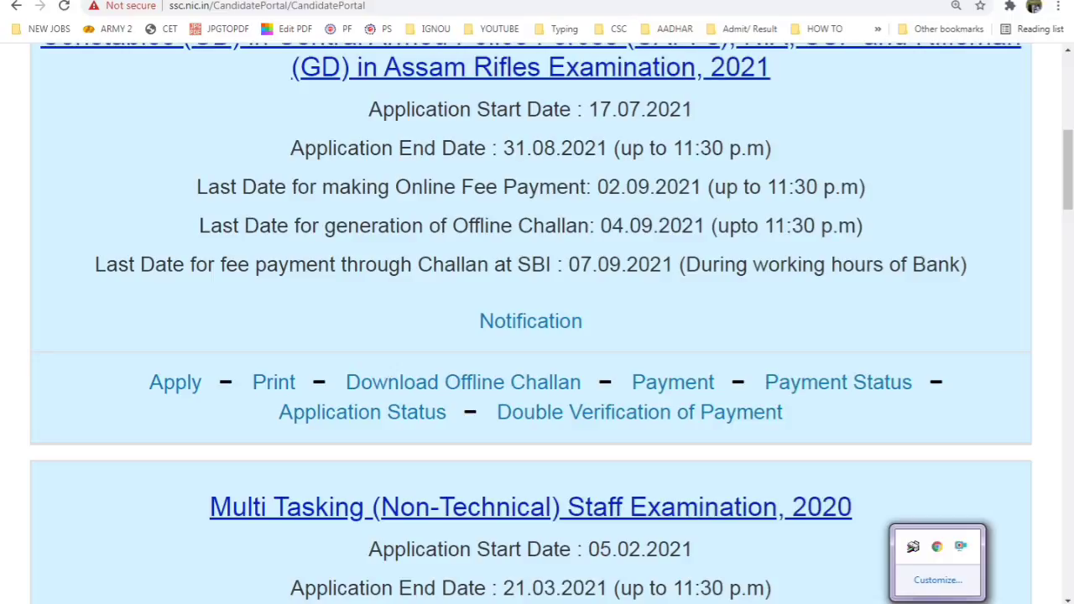
right_click(960, 546)
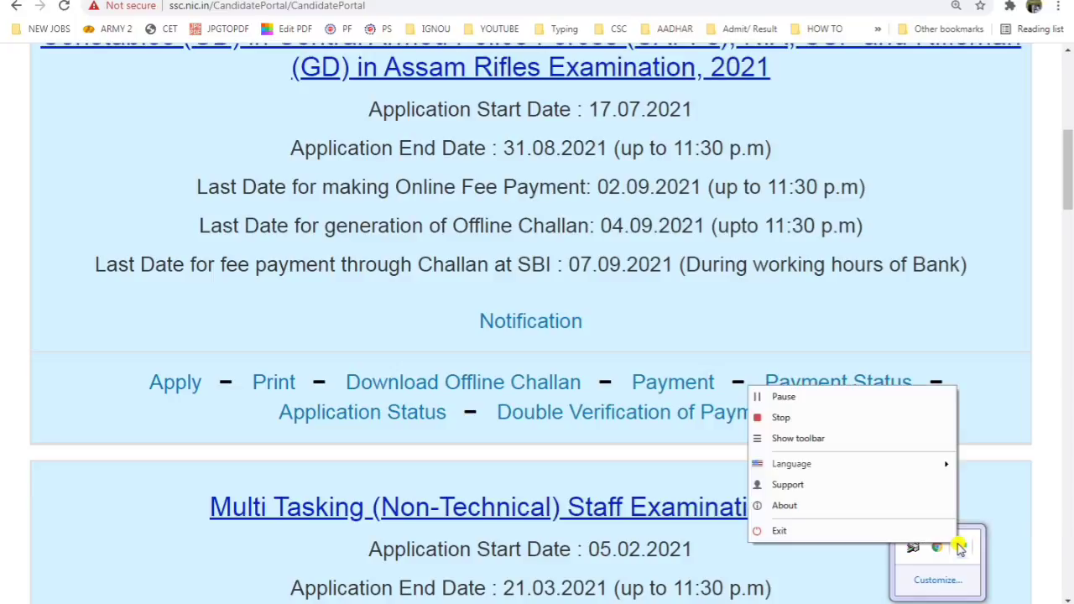
click(816, 419)
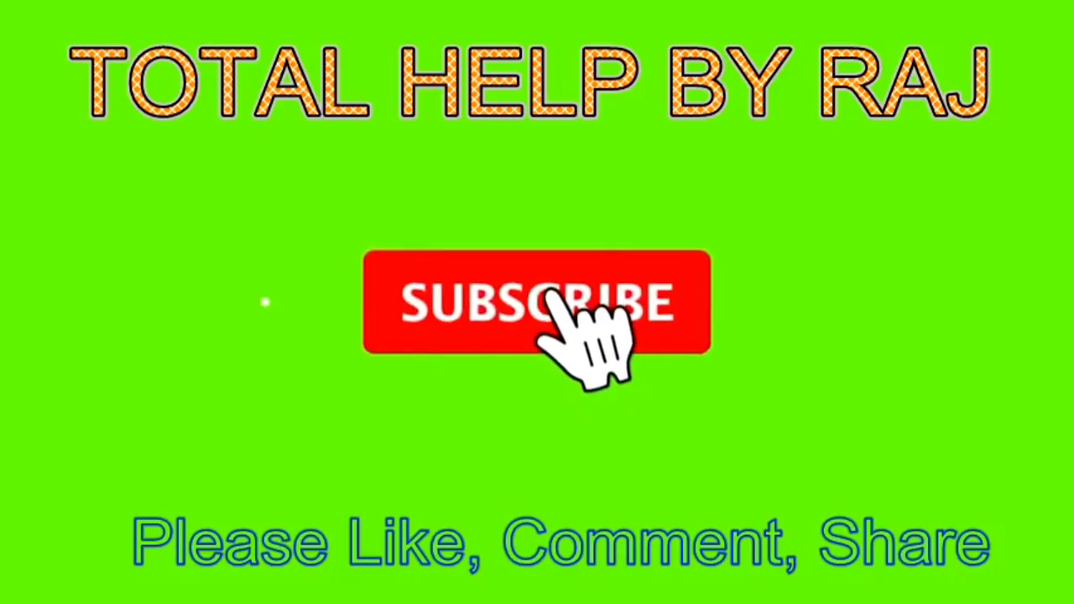